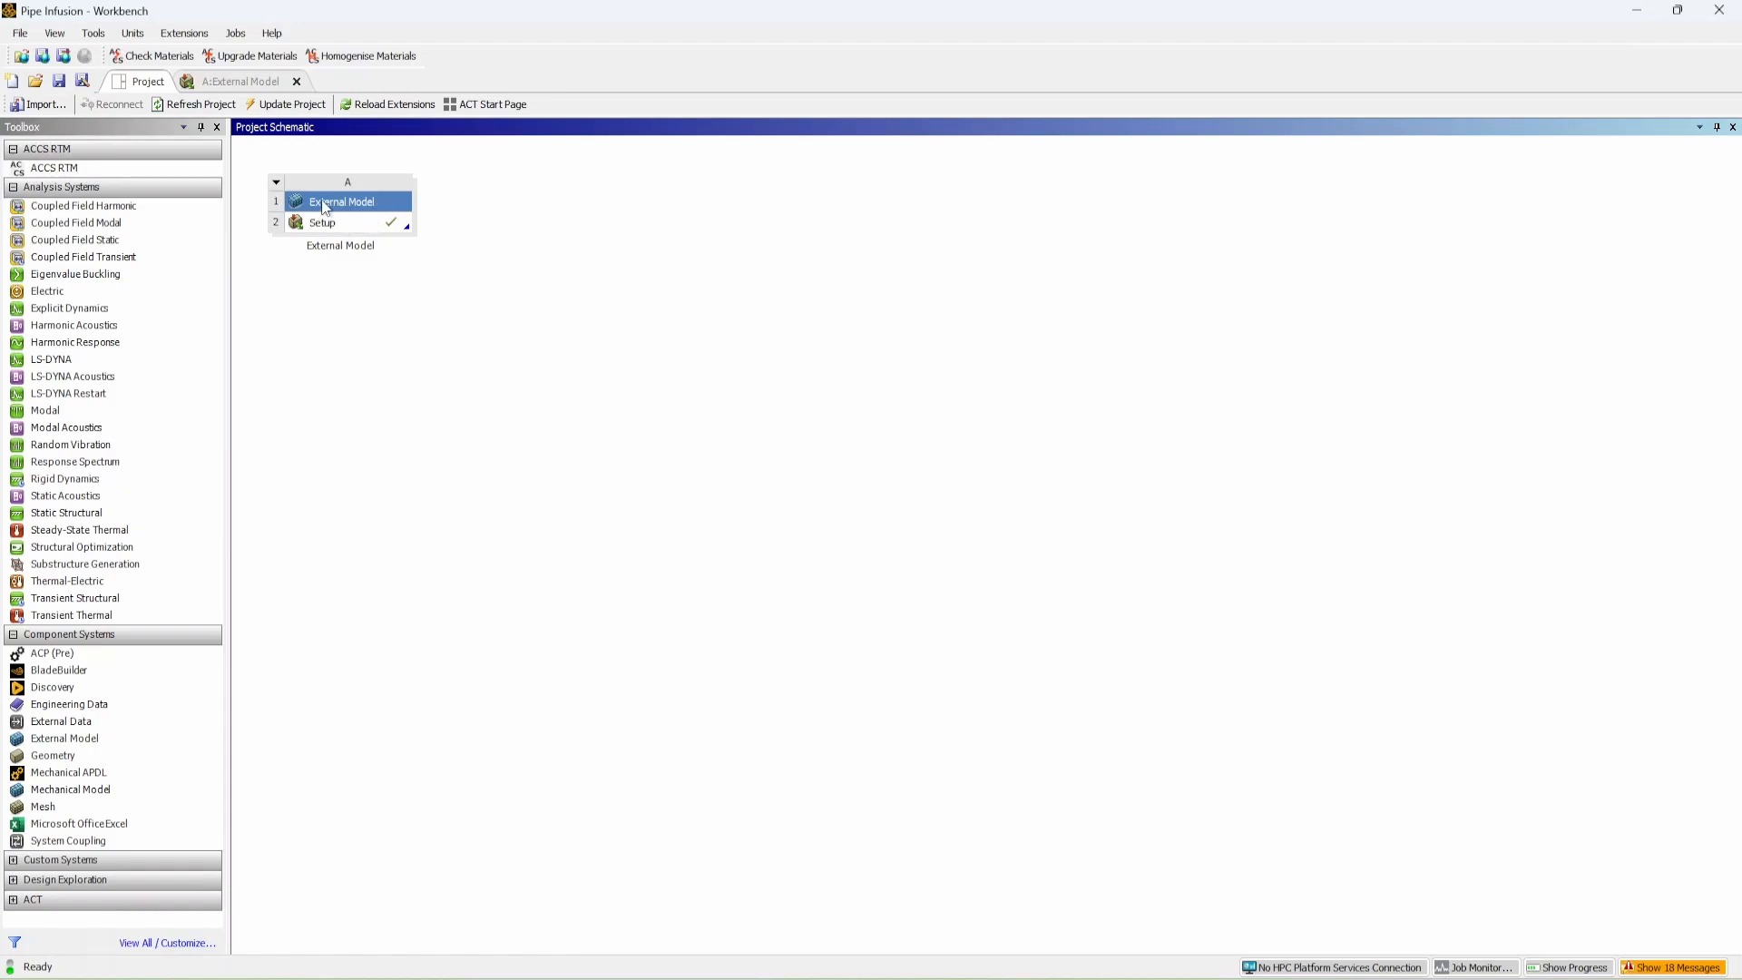
# Review the External Model's setup, including its source CDB file and import properties, and return to the project schematic.
pyautogui.click(78, 738)
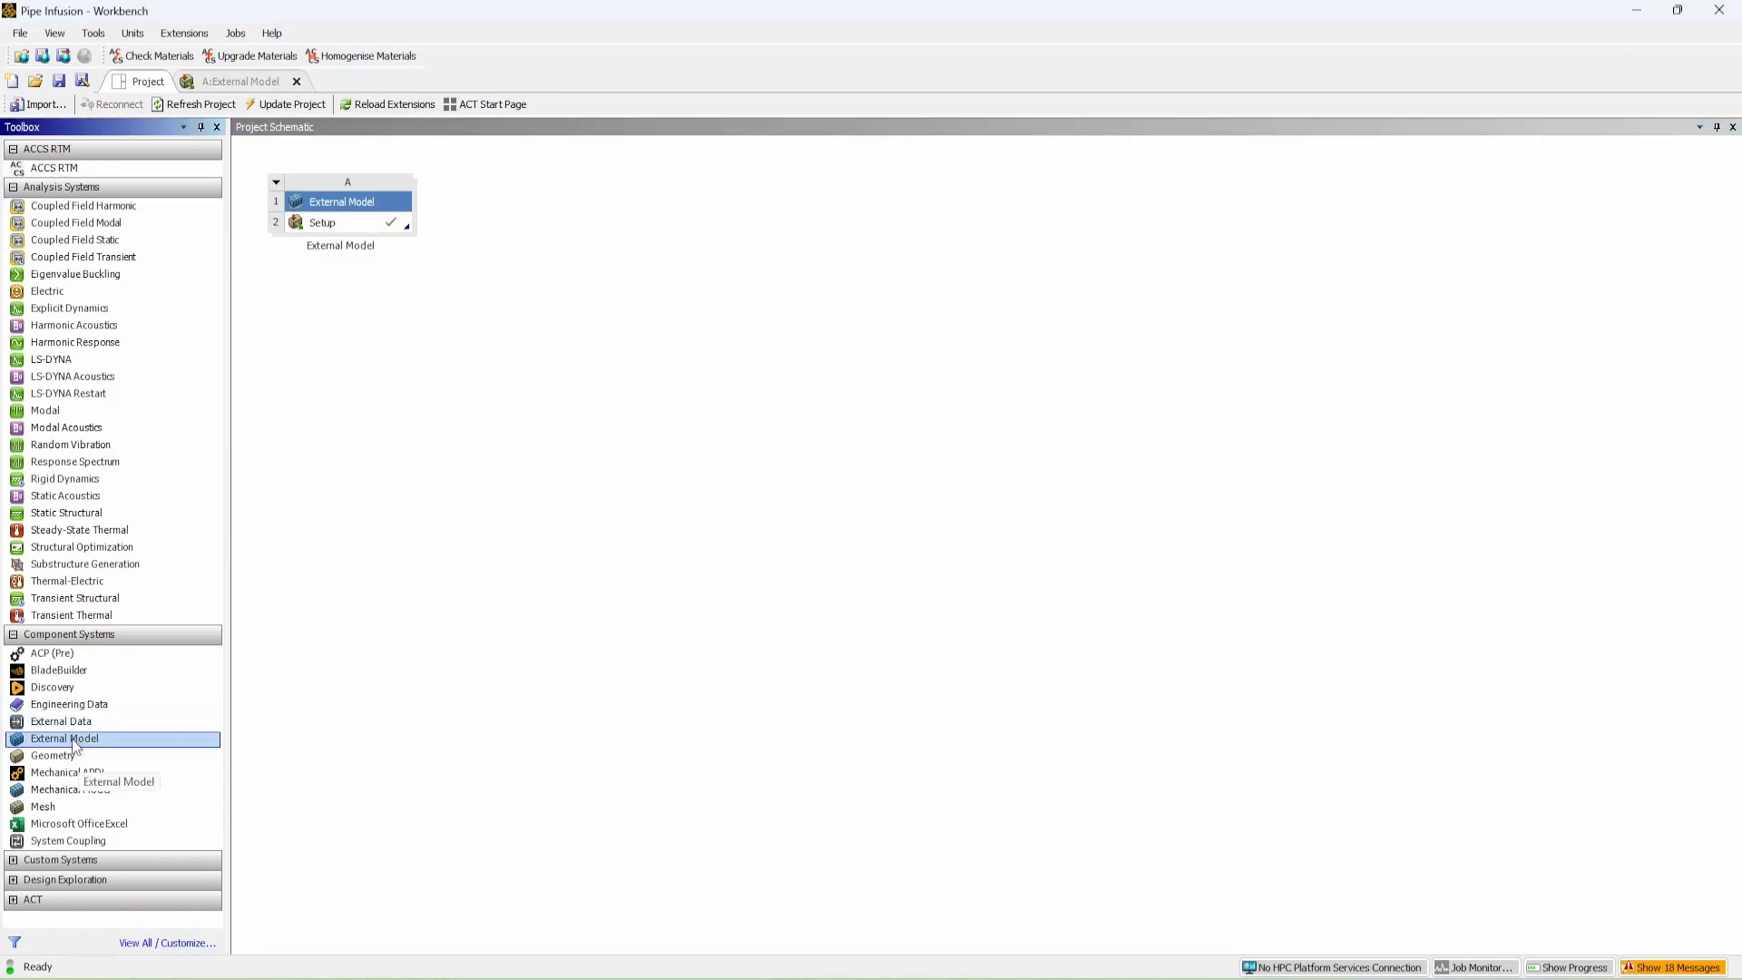
pyautogui.doubleClick(336, 224)
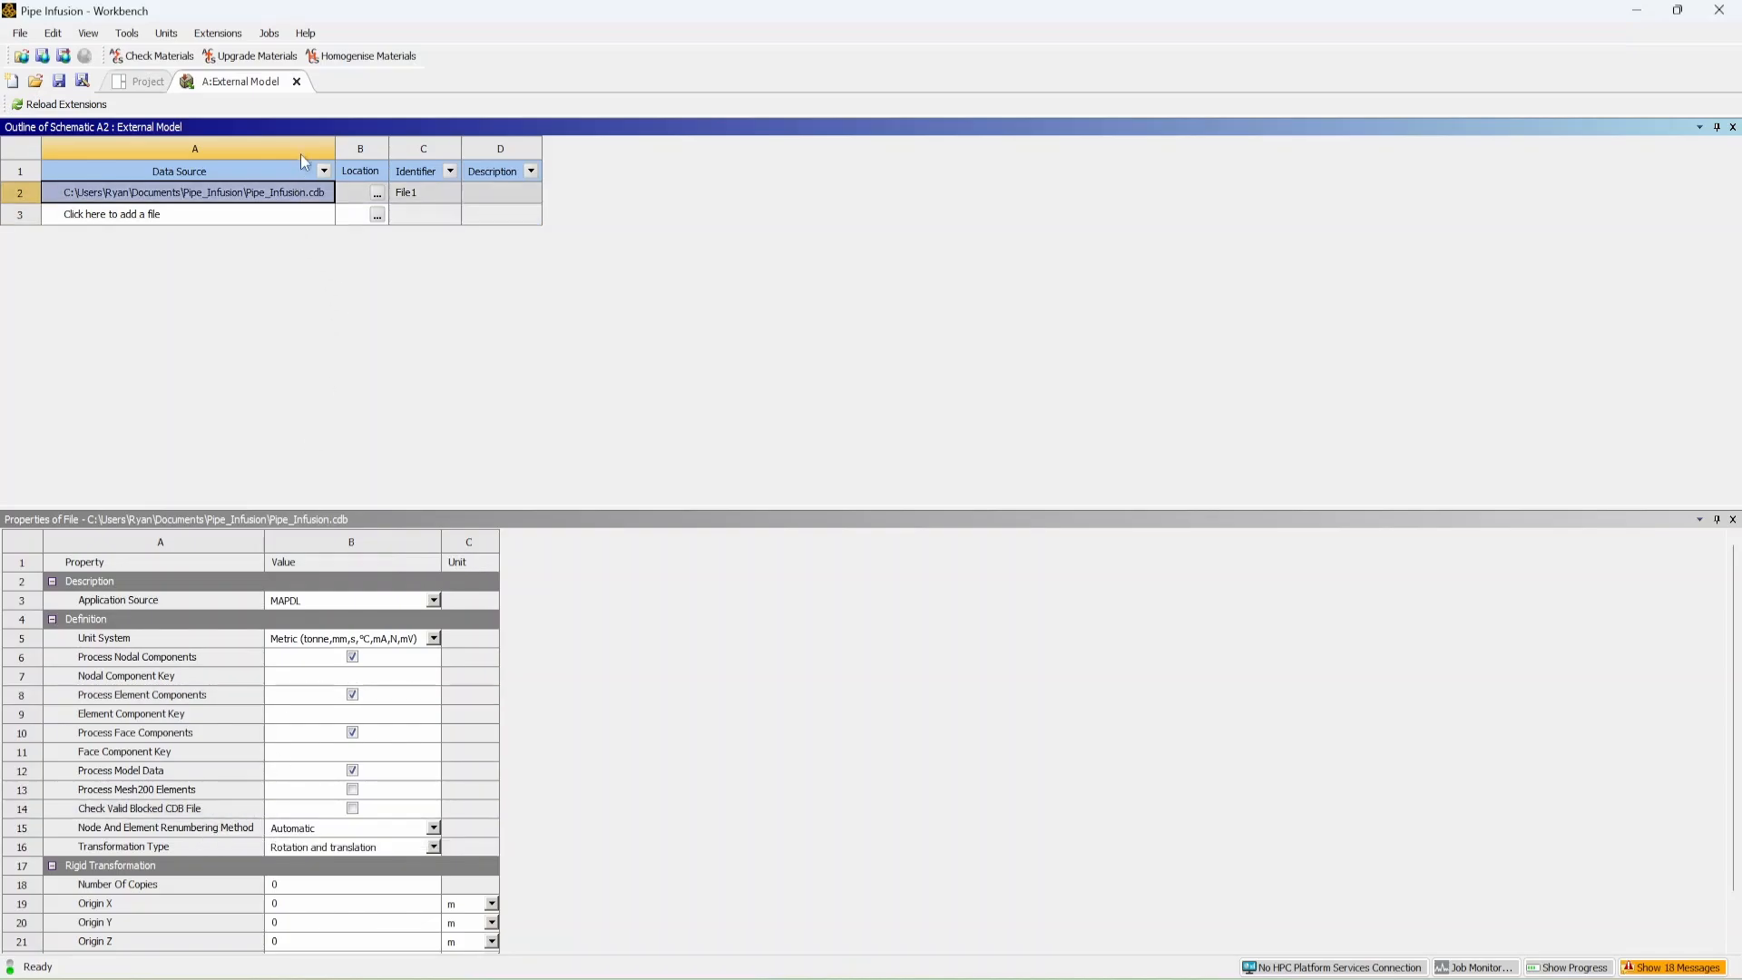
pyautogui.click(294, 81)
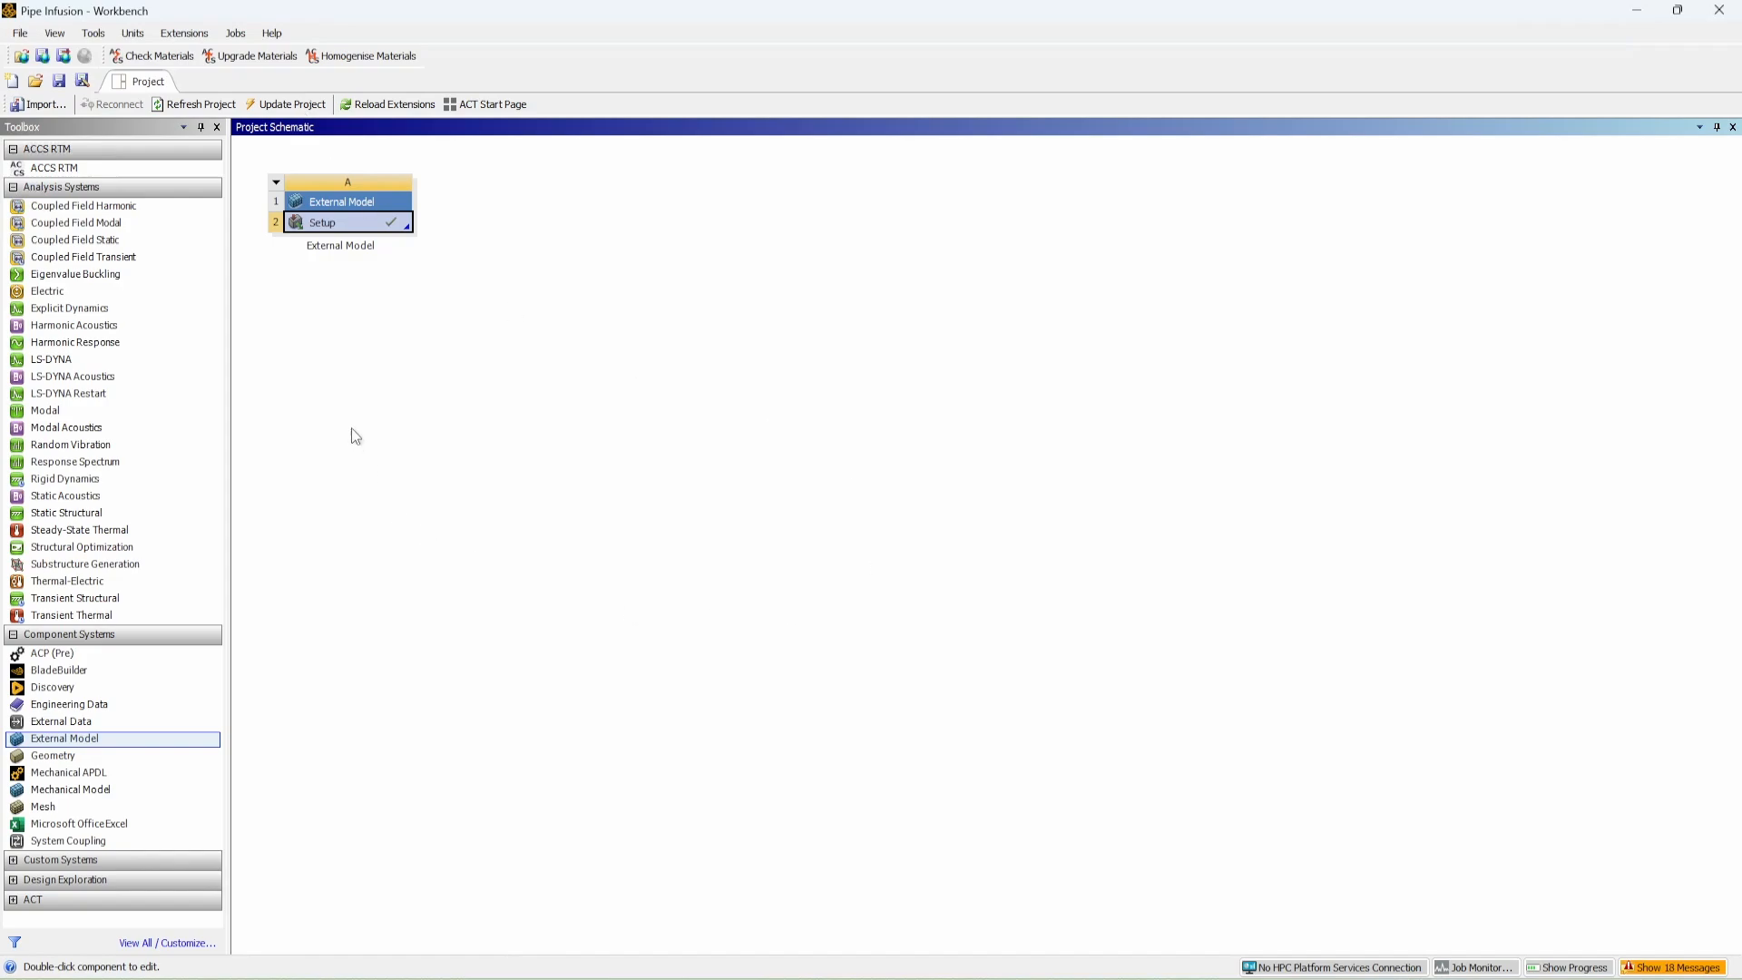
# Add an ACCS RTM analysis system beside the External Model and link the External Model's Setup to its Model cell.
pyautogui.moveTo(112, 171); pyautogui.dragTo(544, 189)
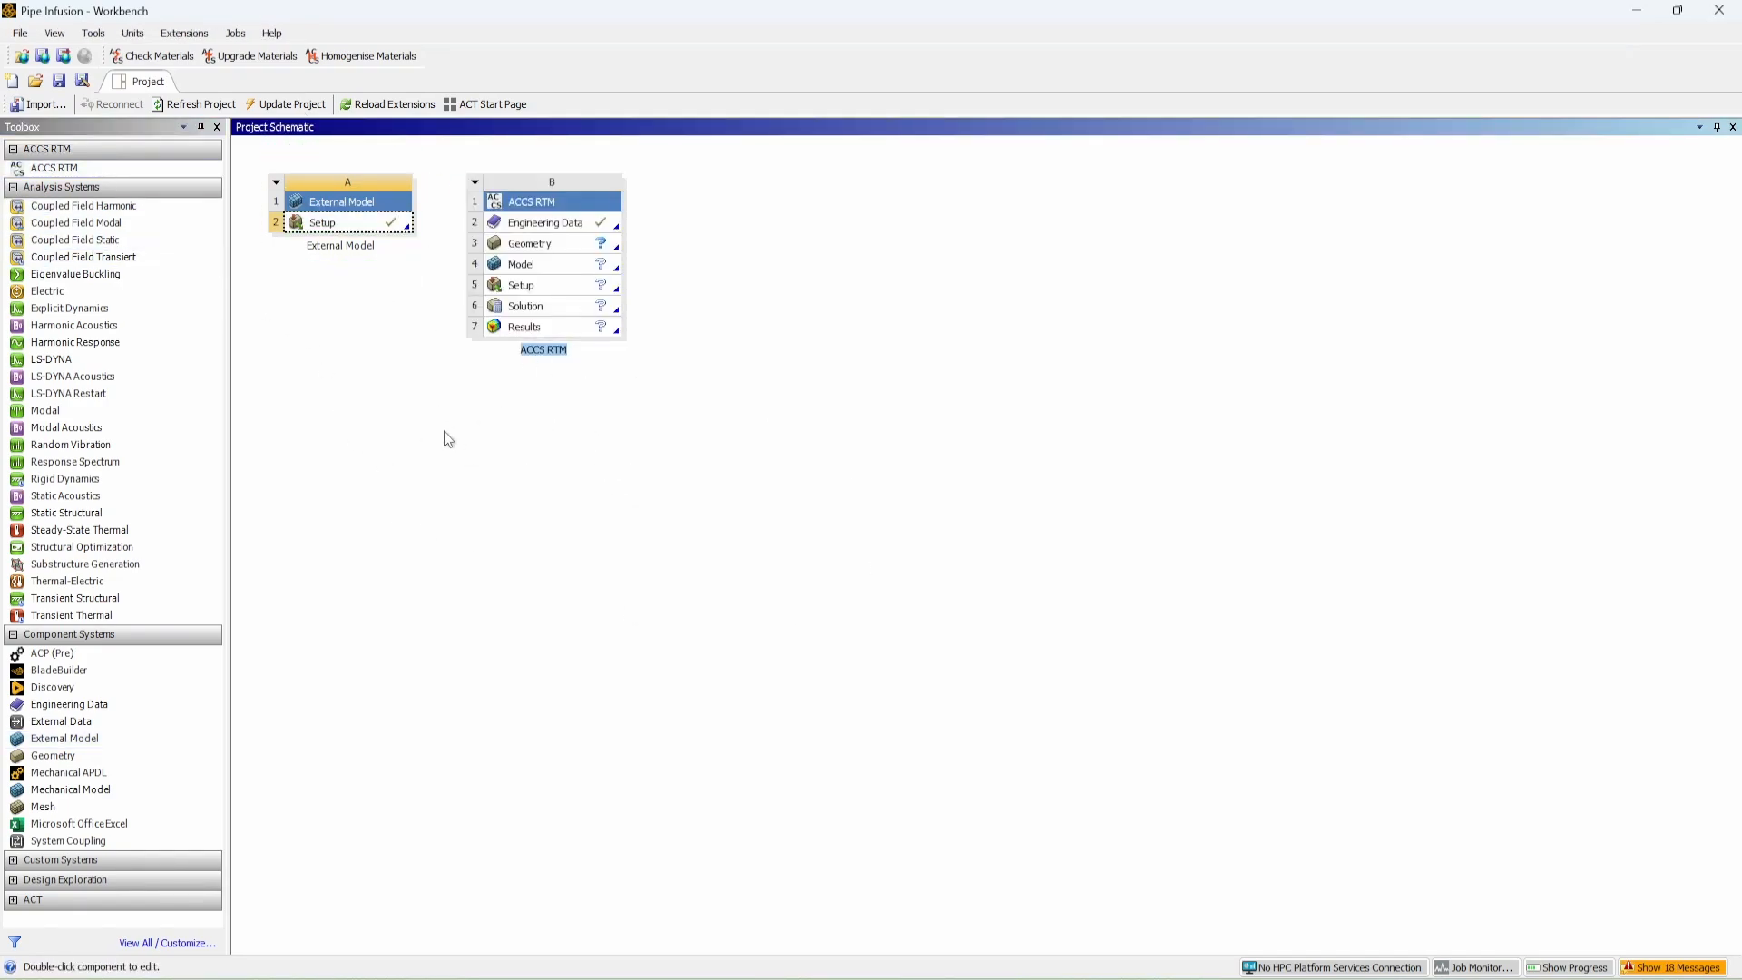
pyautogui.moveTo(390, 227); pyautogui.dragTo(531, 270)
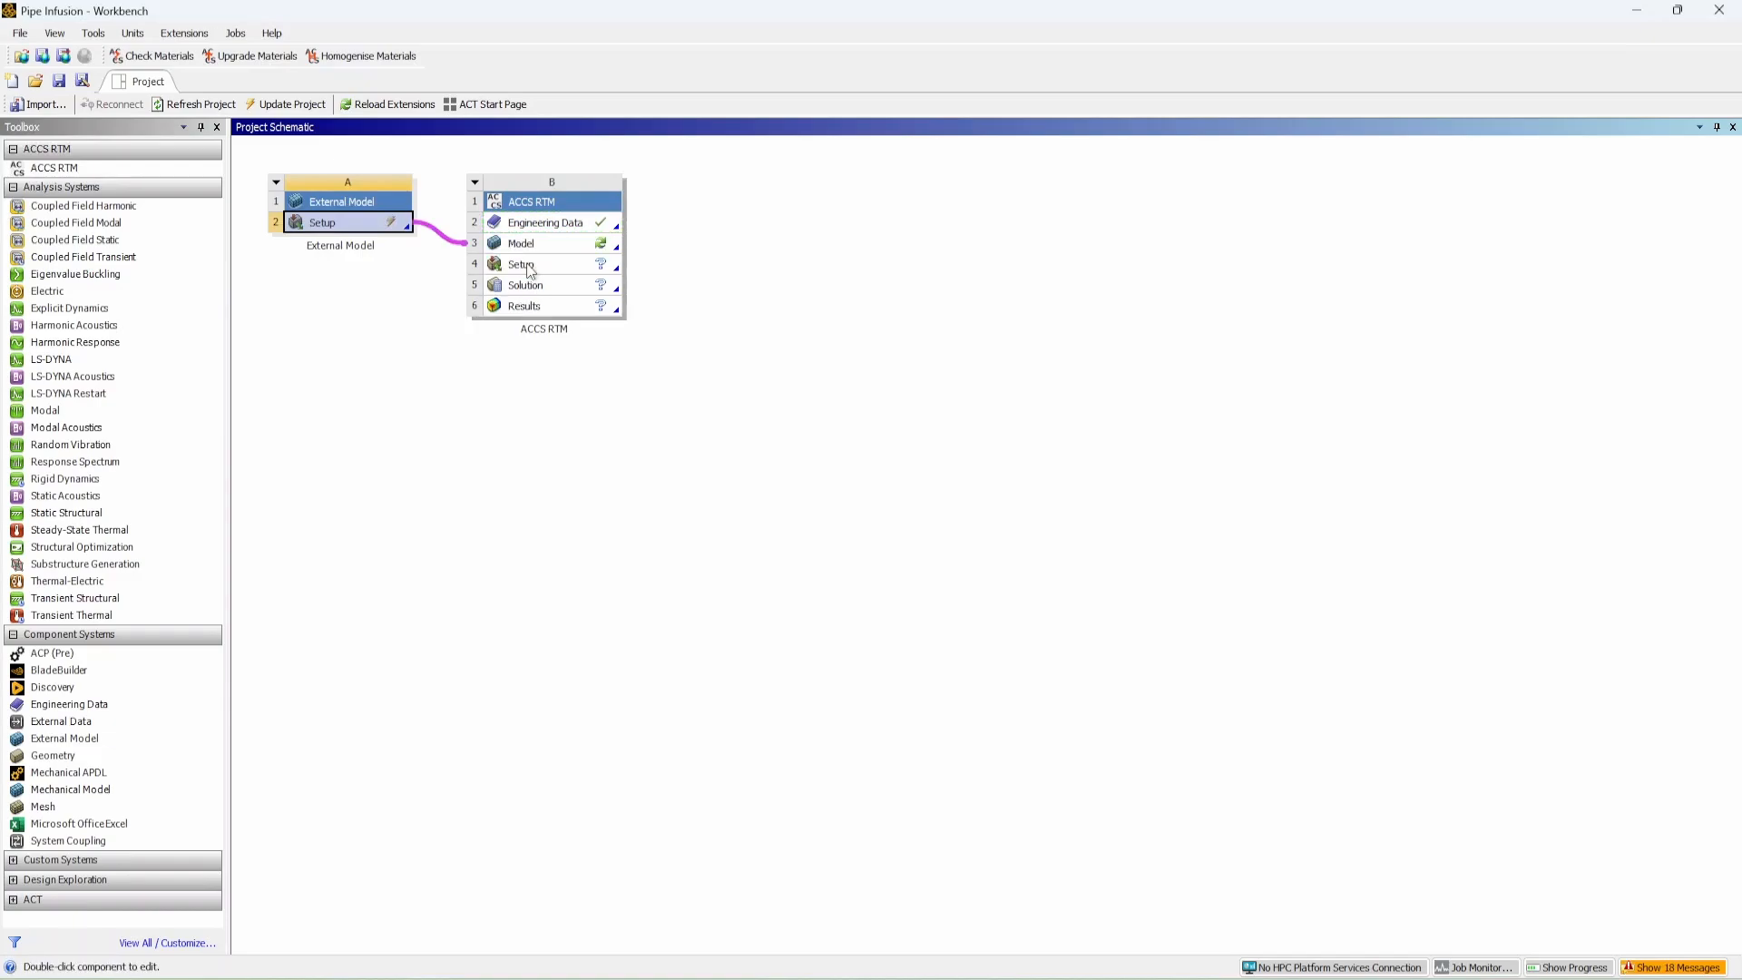
# Open the ACCS RTM system's Engineering Data and delete the Structural Steel material.
pyautogui.click(538, 227)
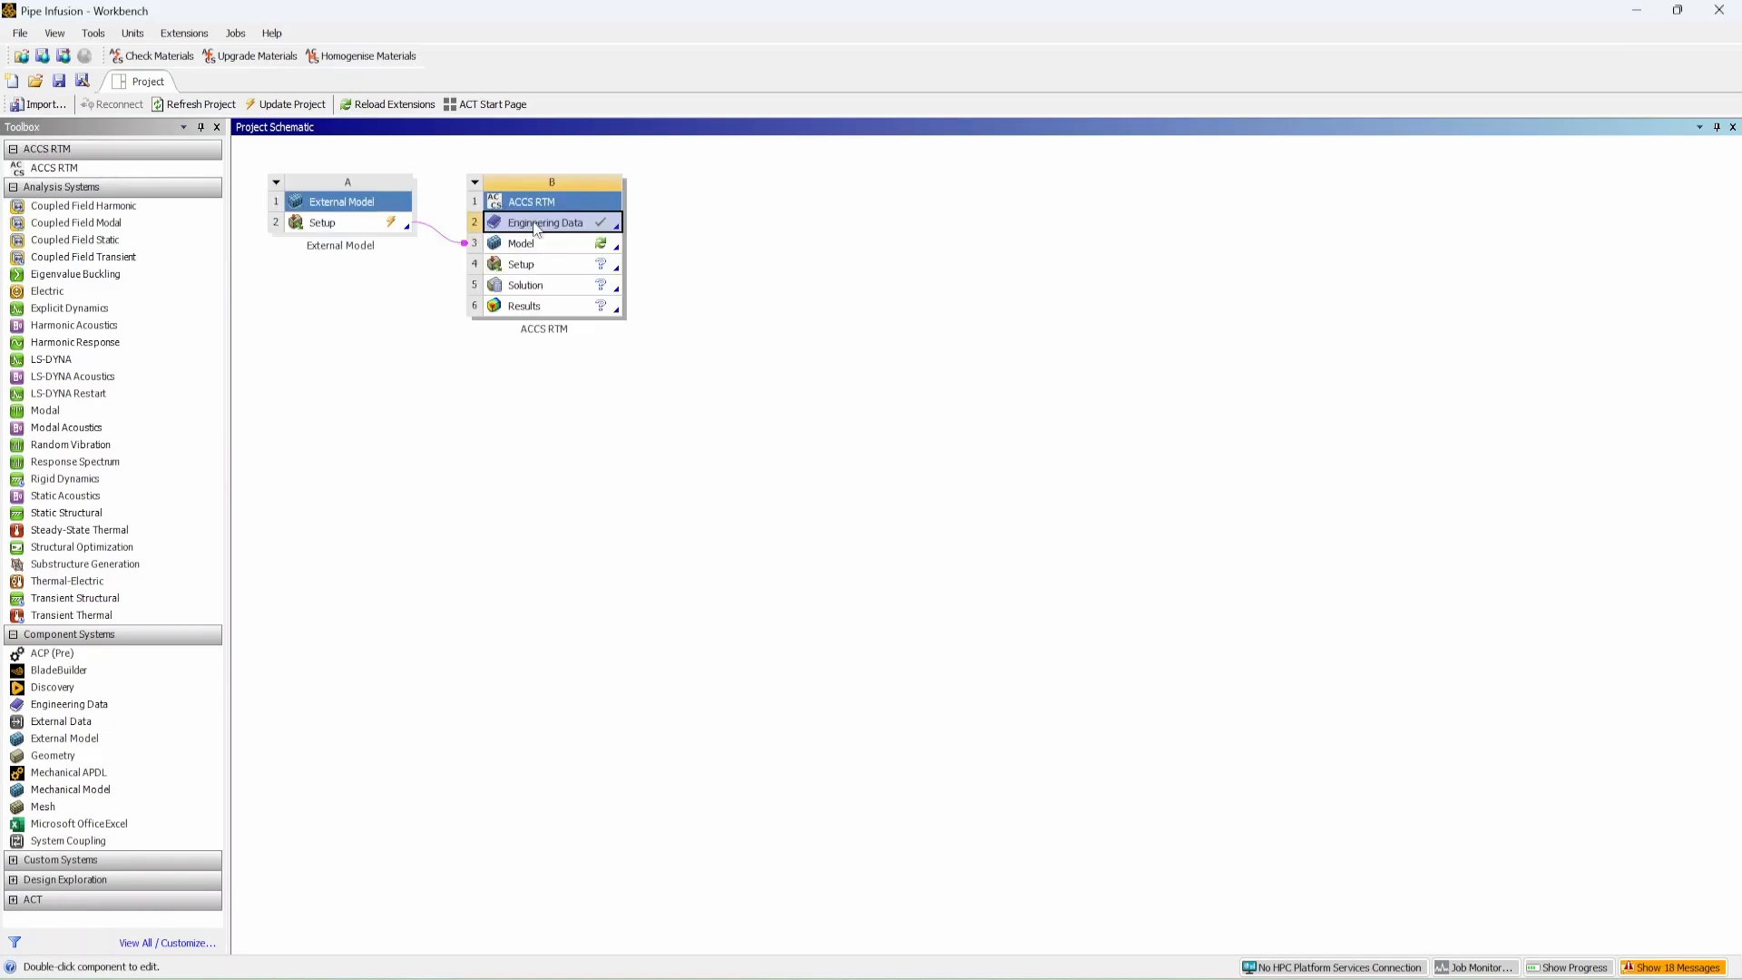
pyautogui.doubleClick(535, 227)
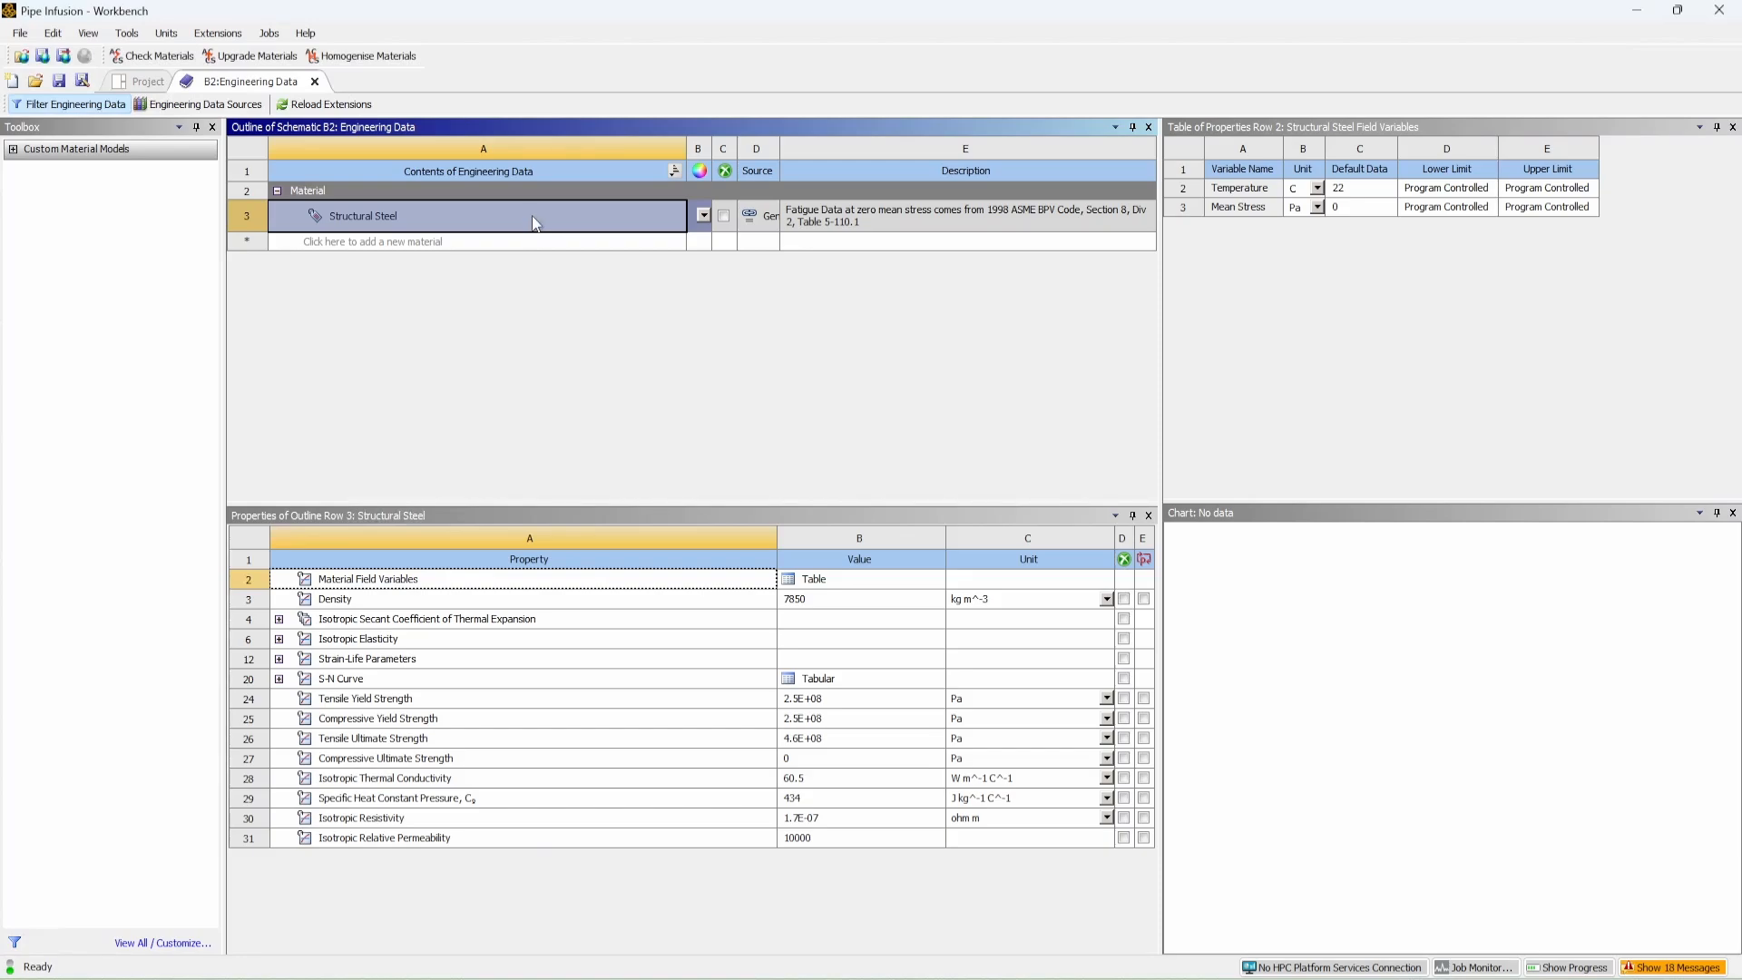
pyautogui.rightClick(532, 215)
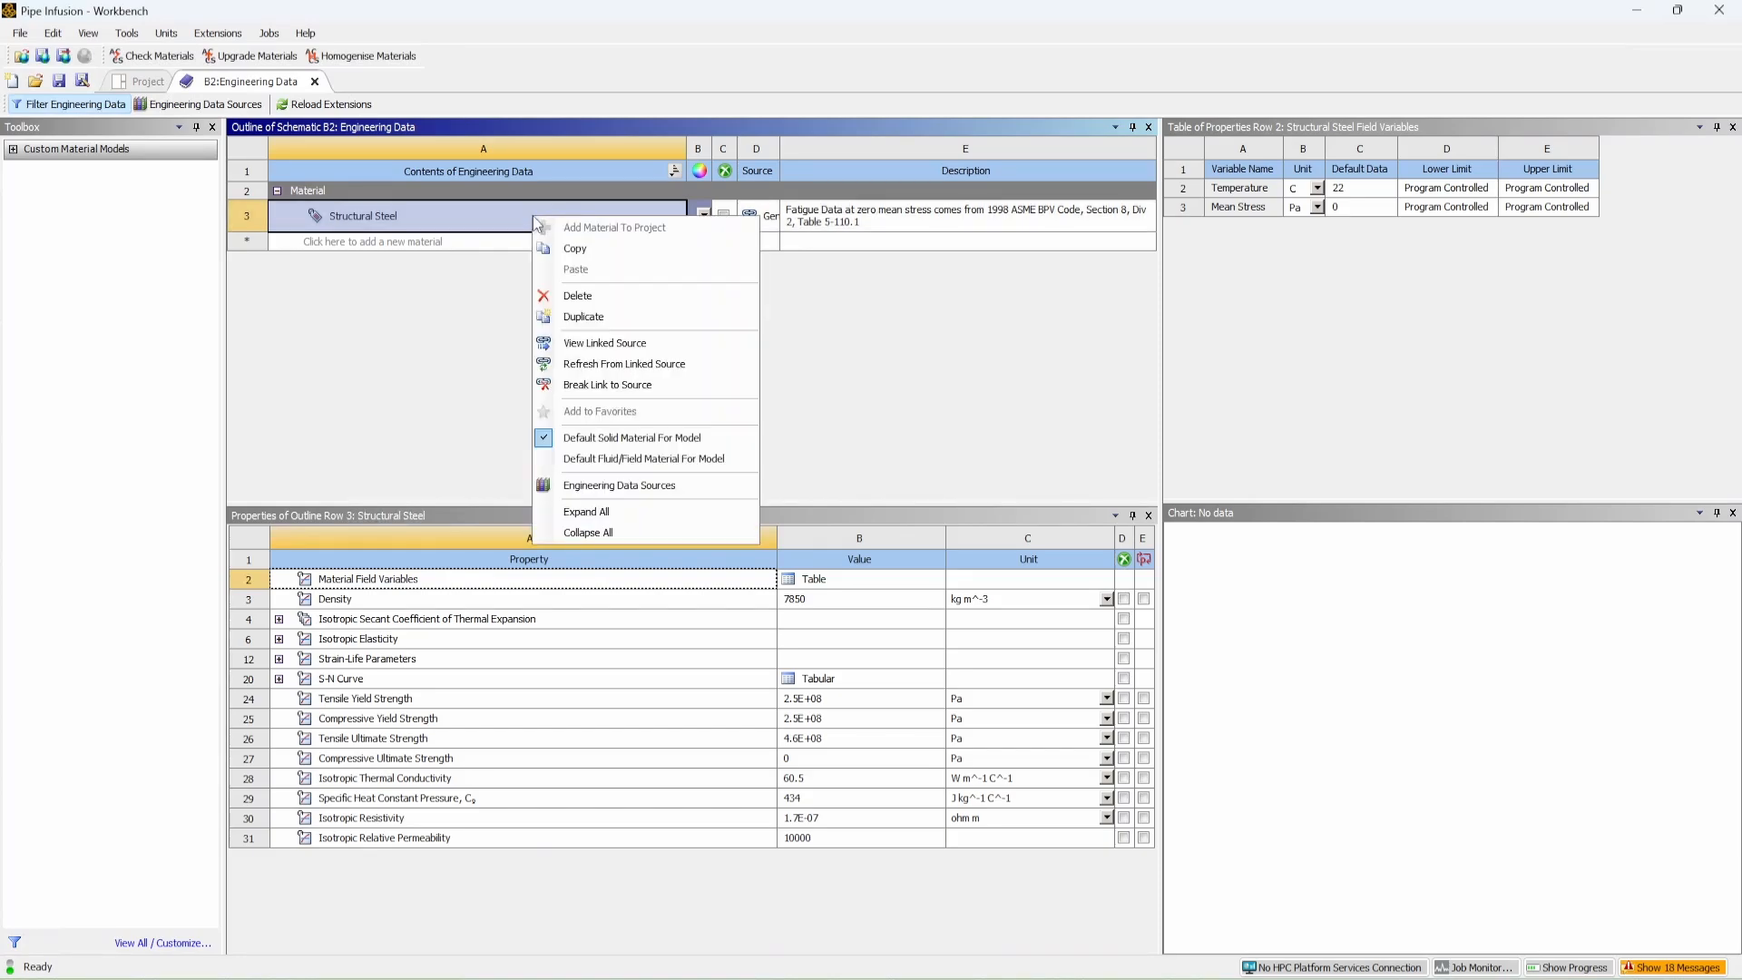
pyautogui.click(636, 298)
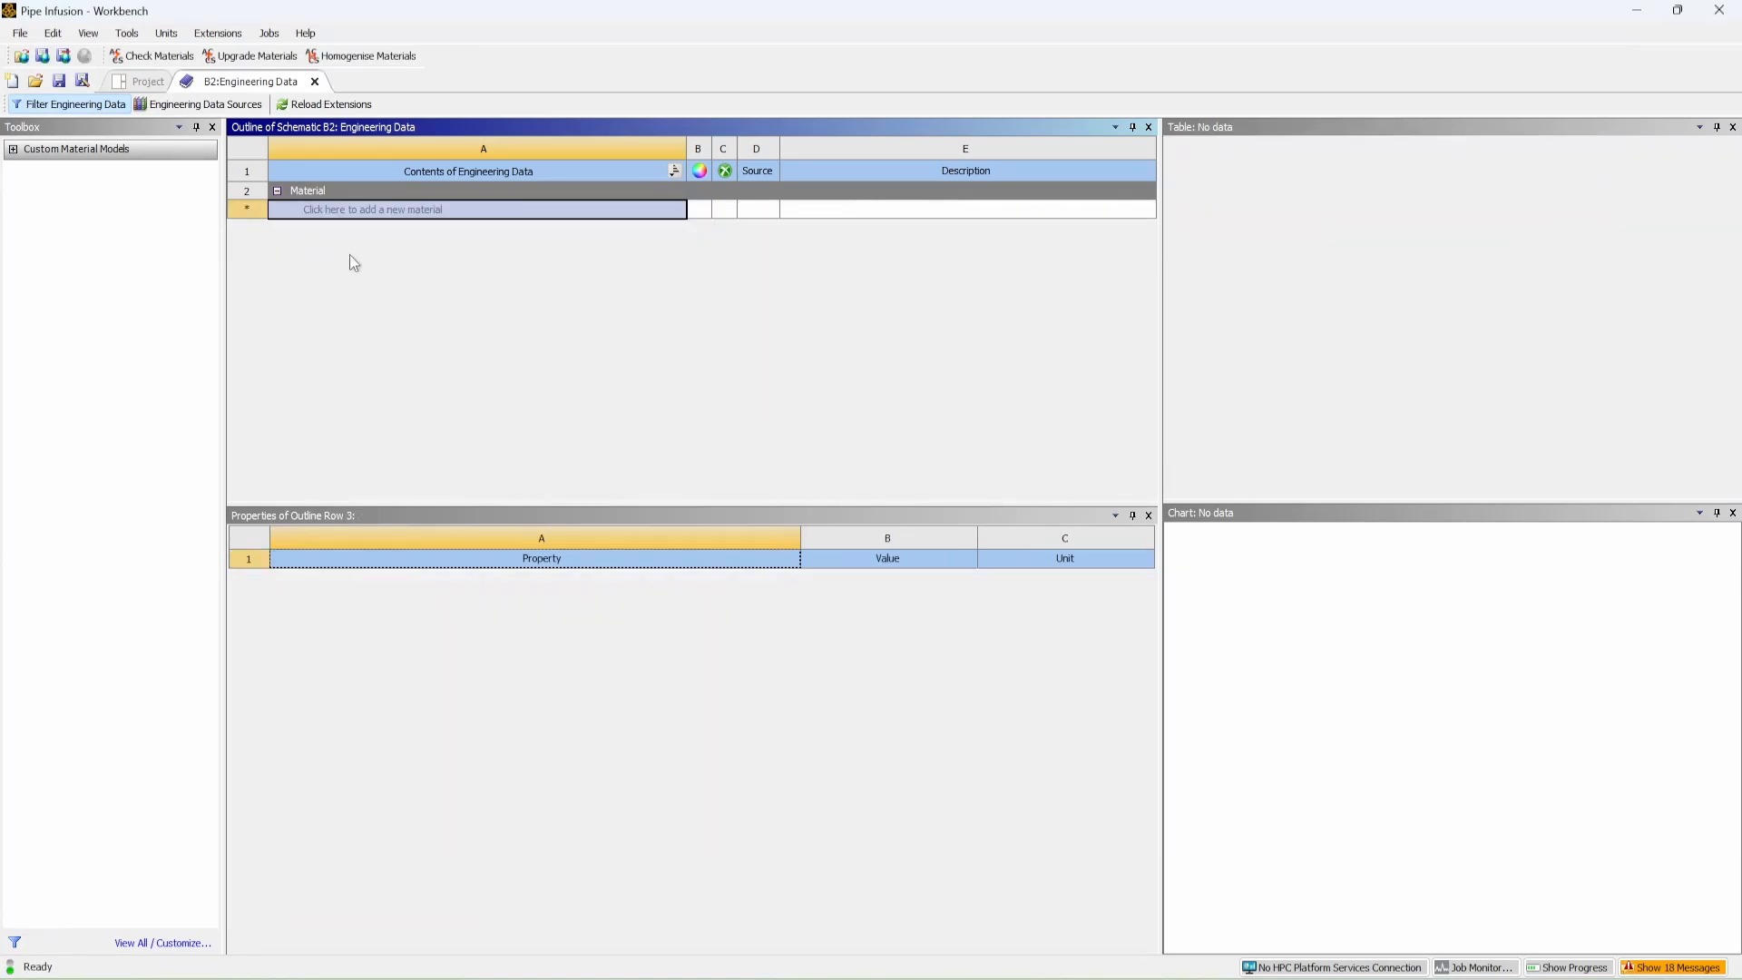
# Add RTM Fabric and RTM Resin with constant viscosity from the Cure Simulation library to the project's engineering data.
pyautogui.click(243, 104)
pyautogui.click(572, 322)
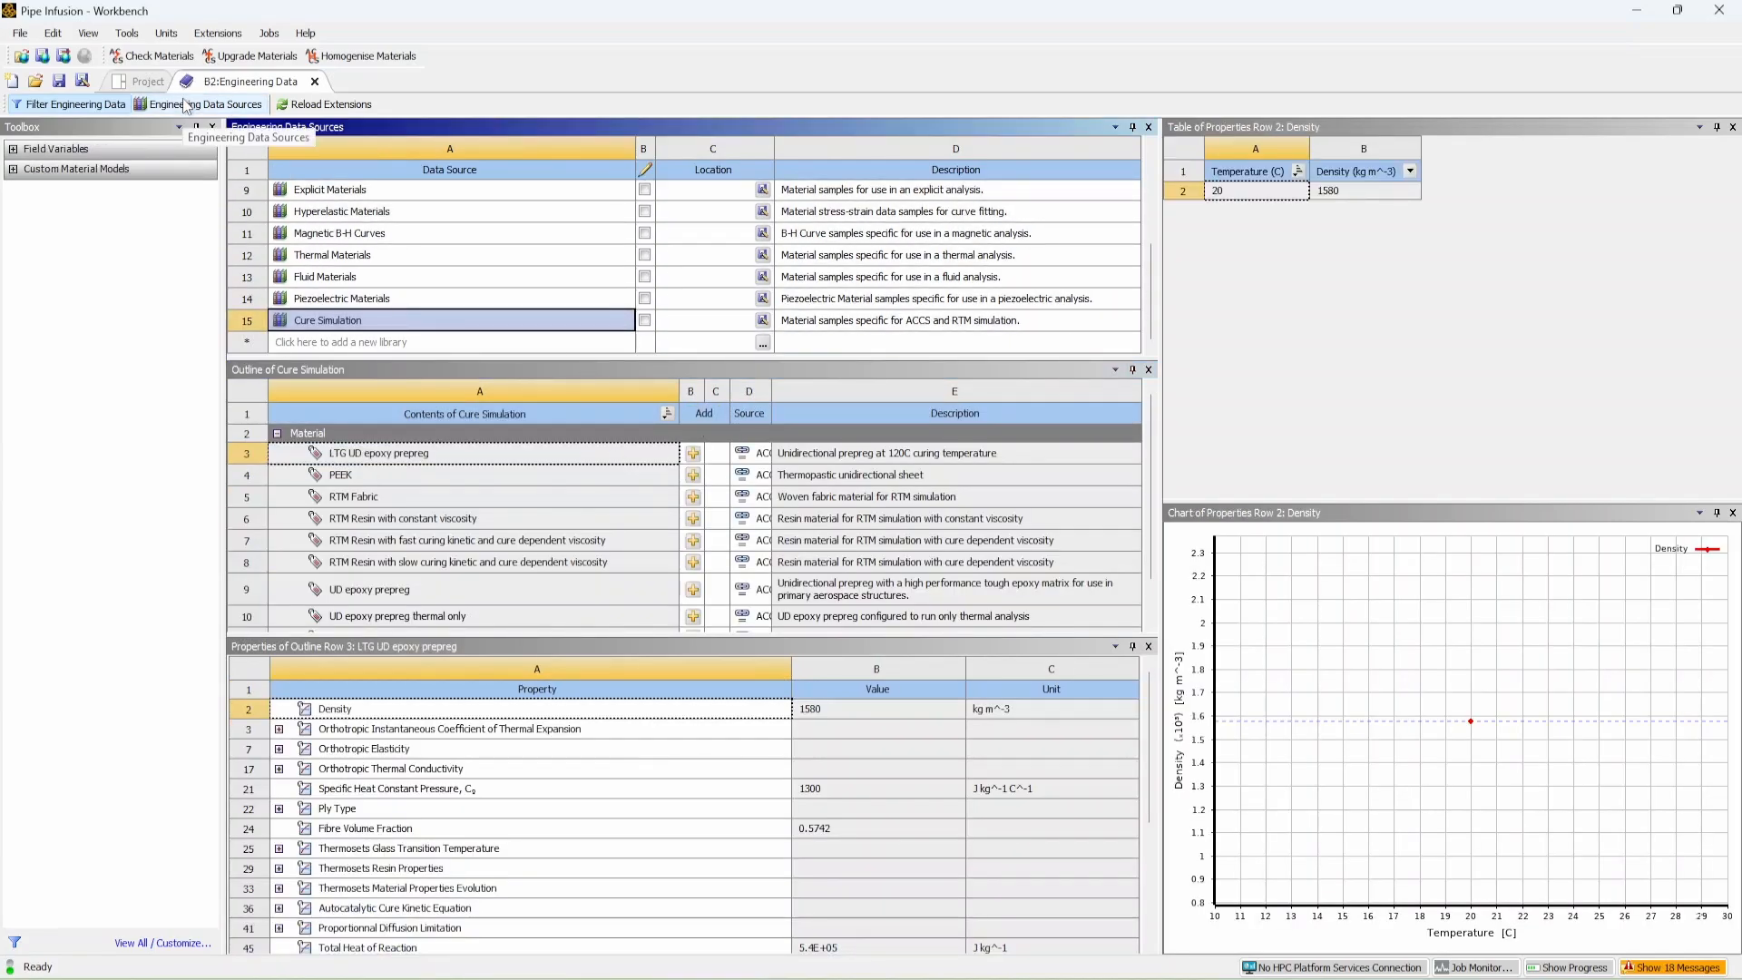
pyautogui.click(694, 505)
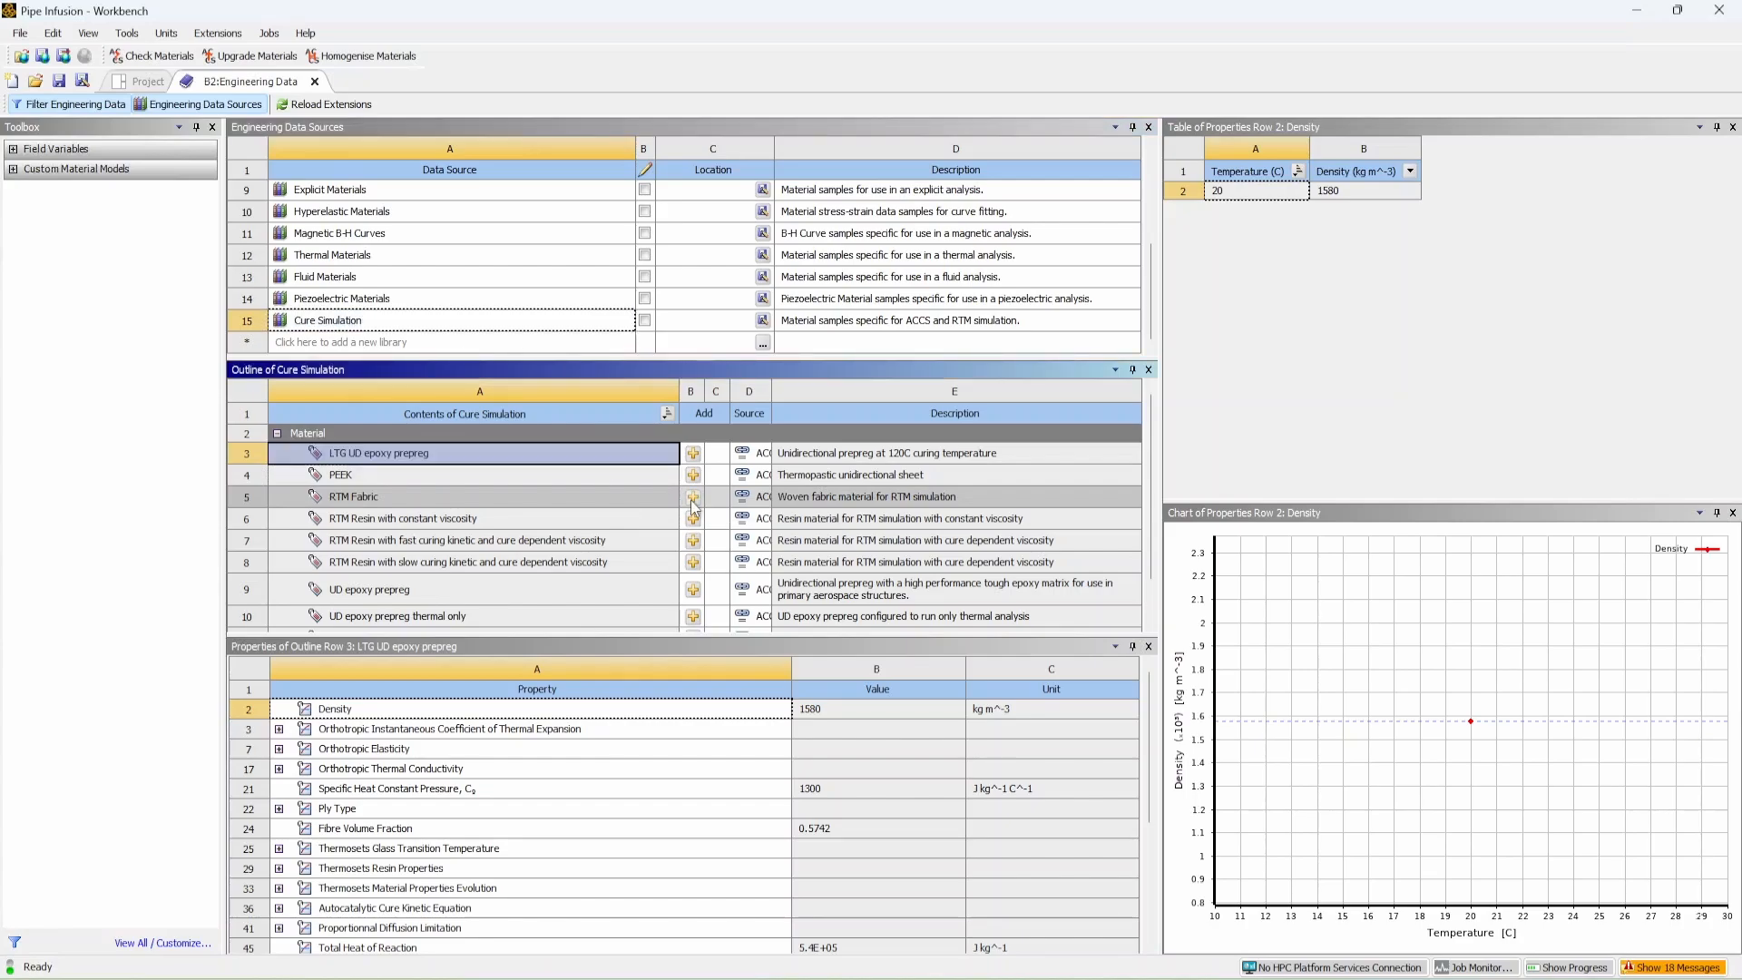
pyautogui.click(694, 521)
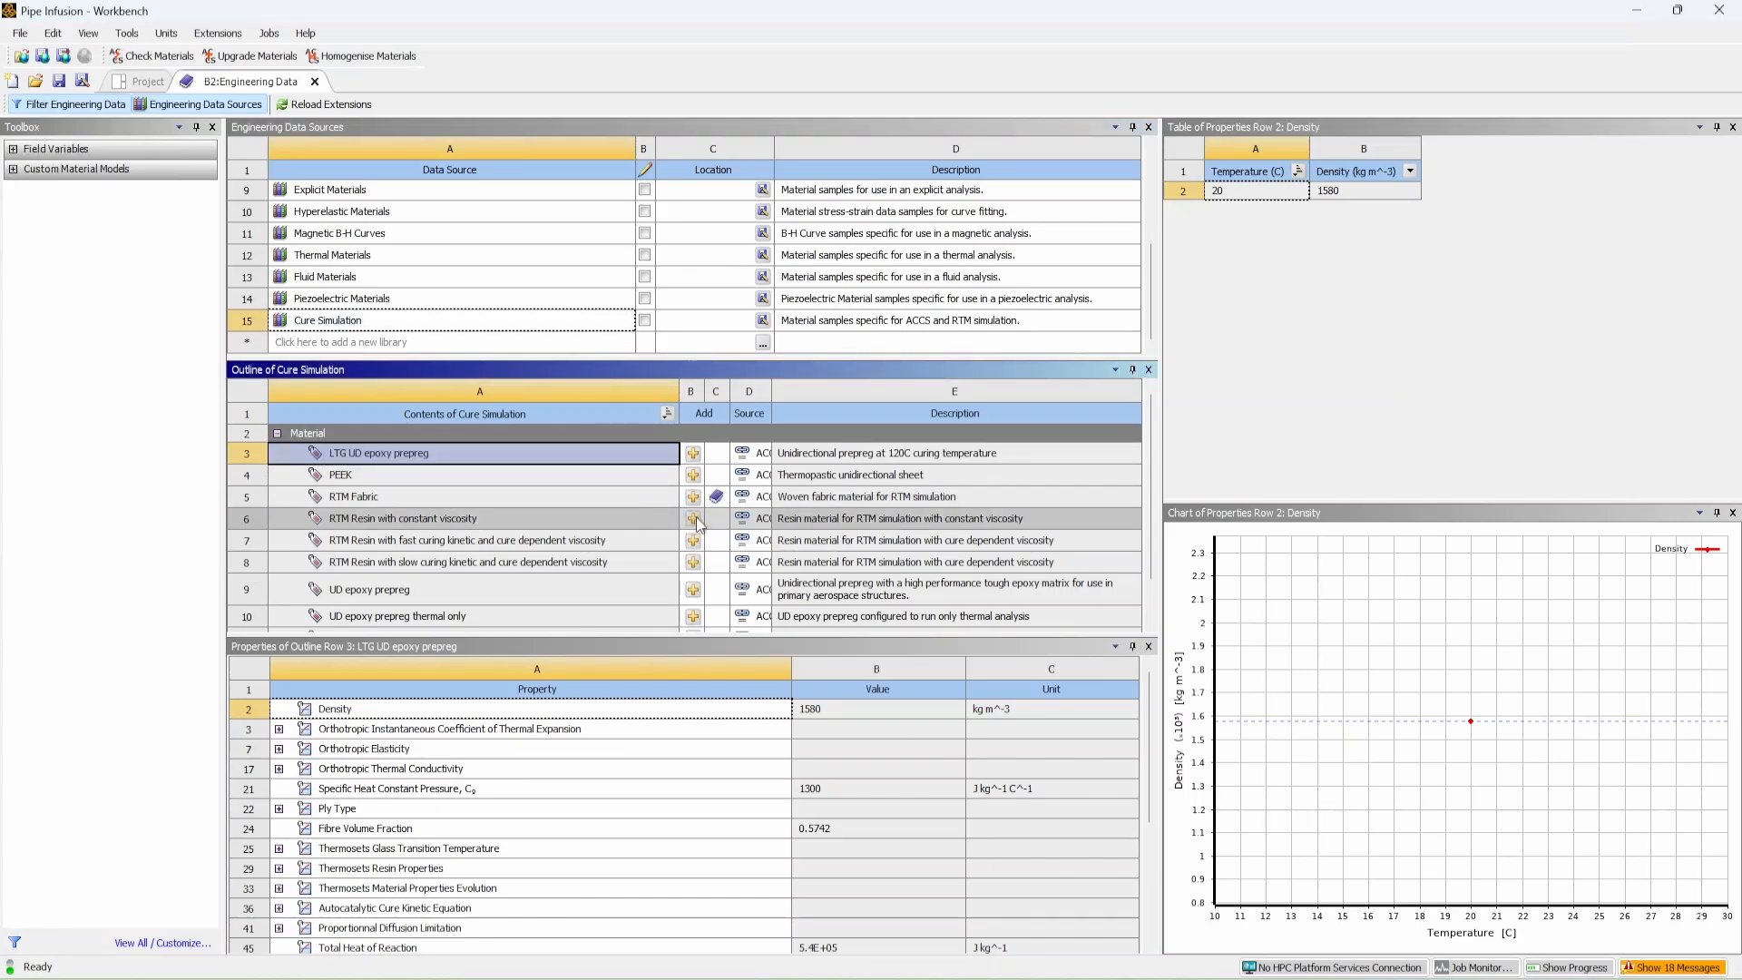
pyautogui.click(195, 104)
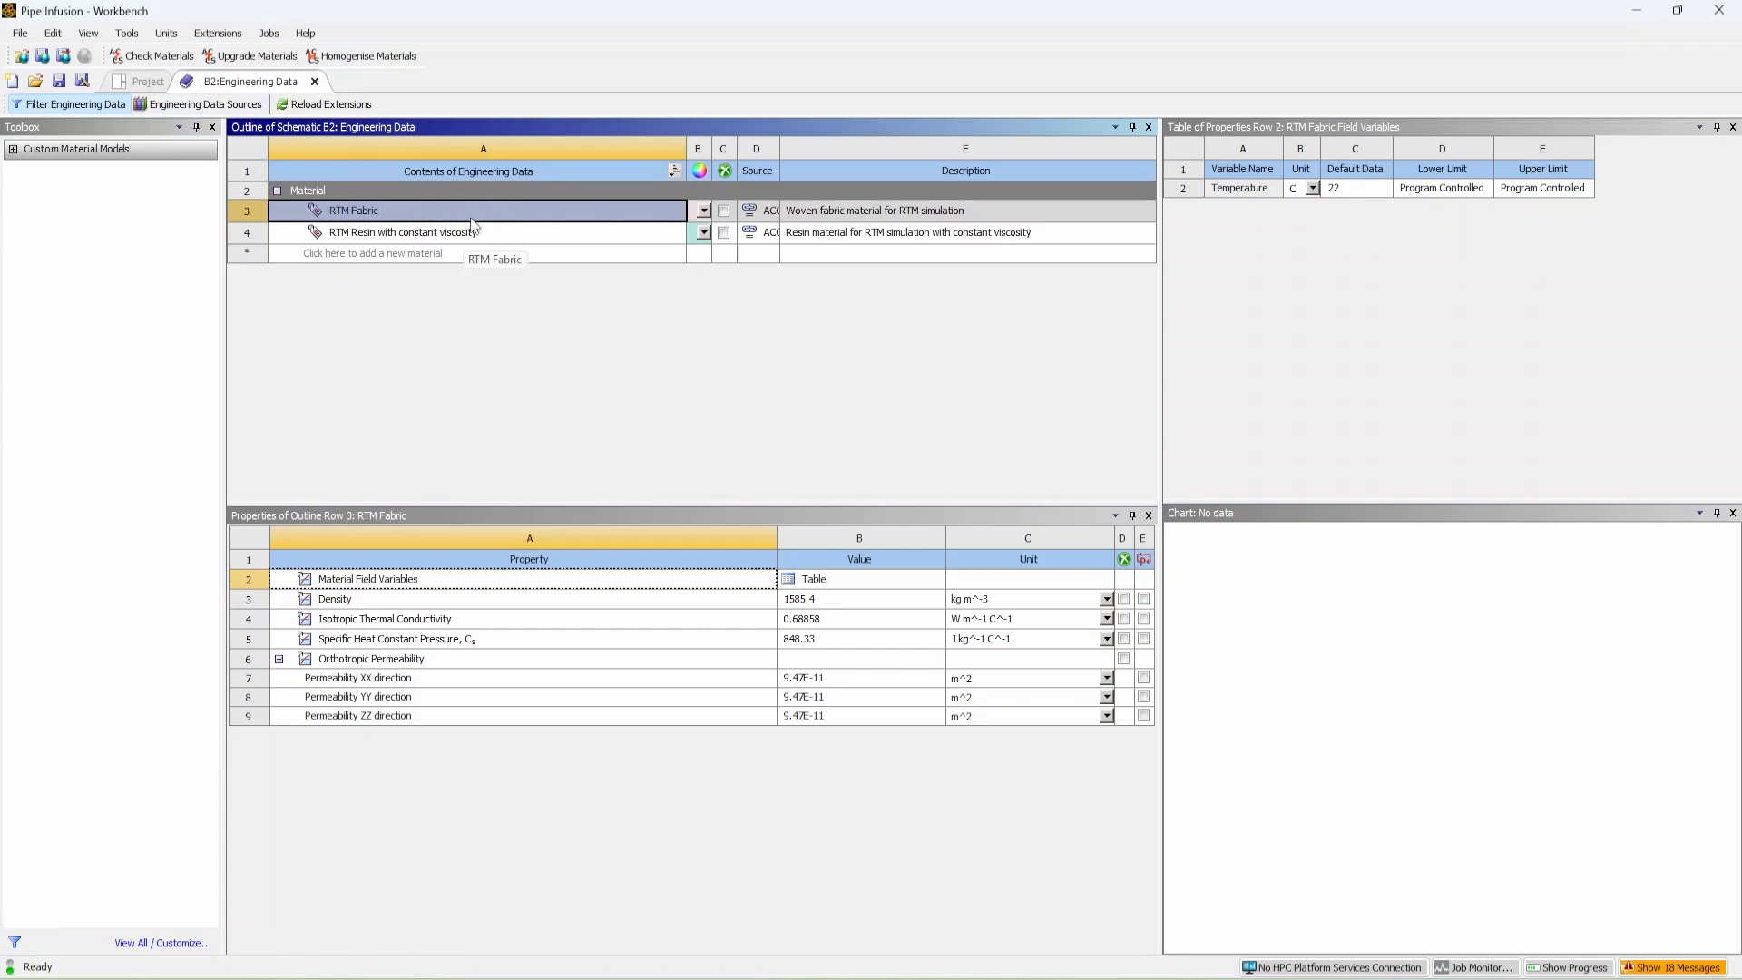
# Duplicate the RTM Fabric material twice.
pyautogui.rightClick(474, 218)
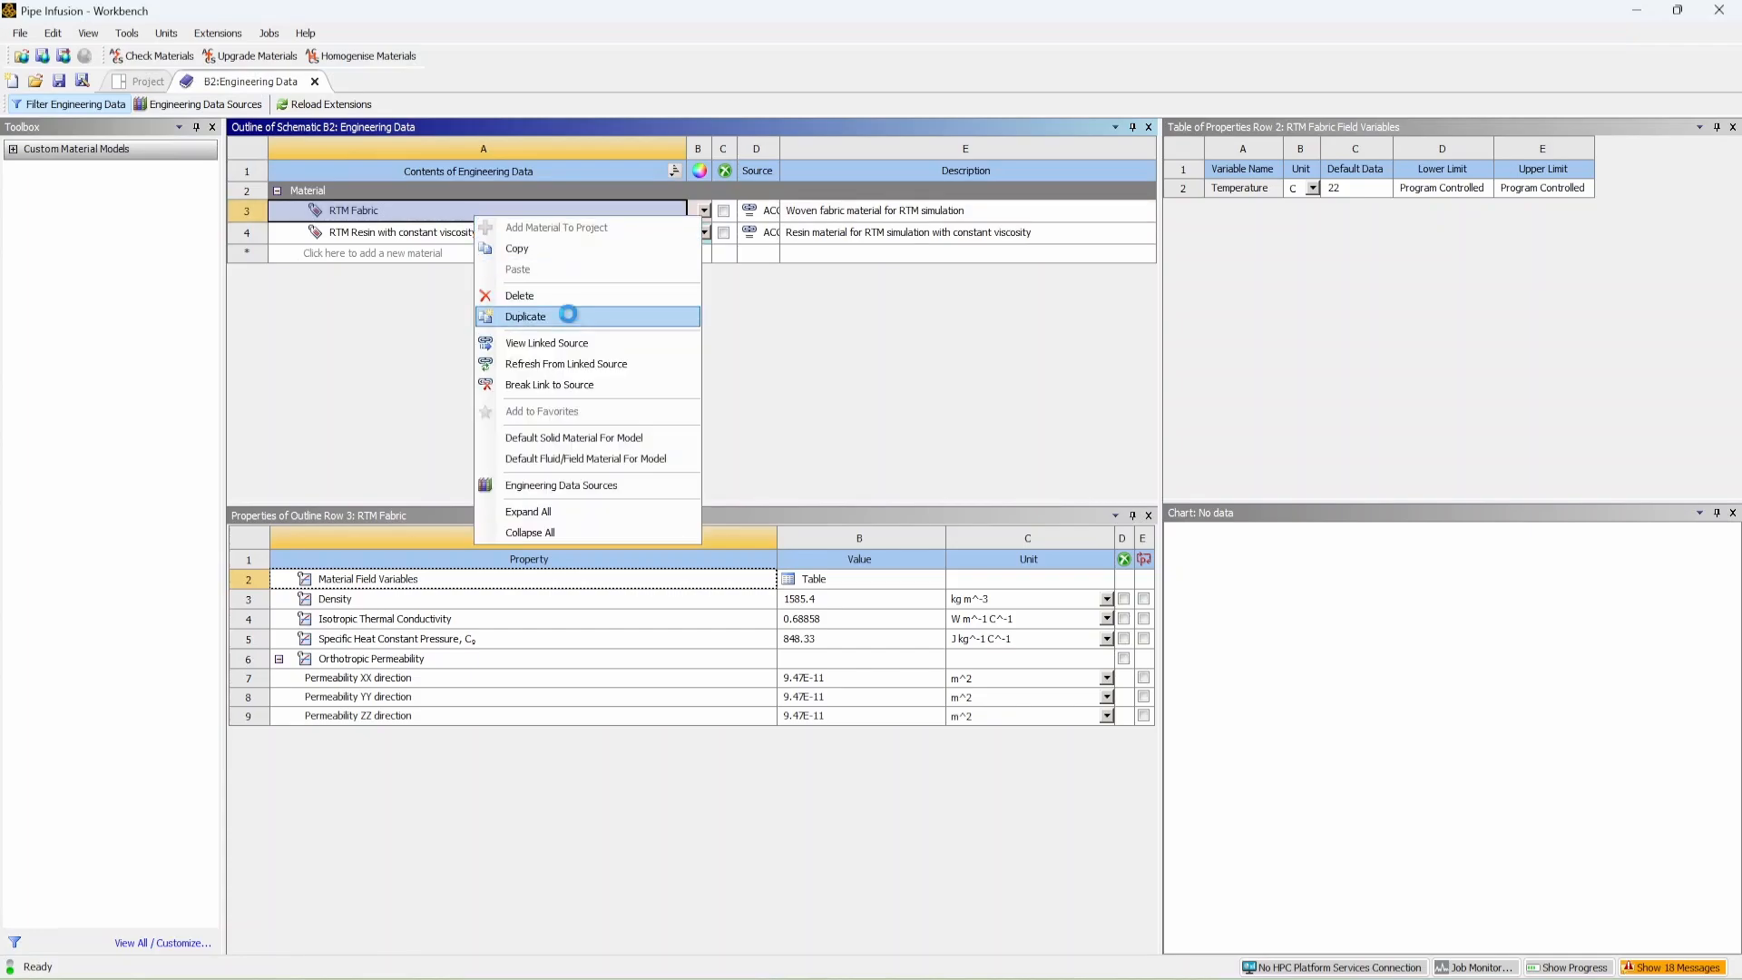
pyautogui.click(572, 316)
pyautogui.rightClick(498, 227)
pyautogui.click(551, 330)
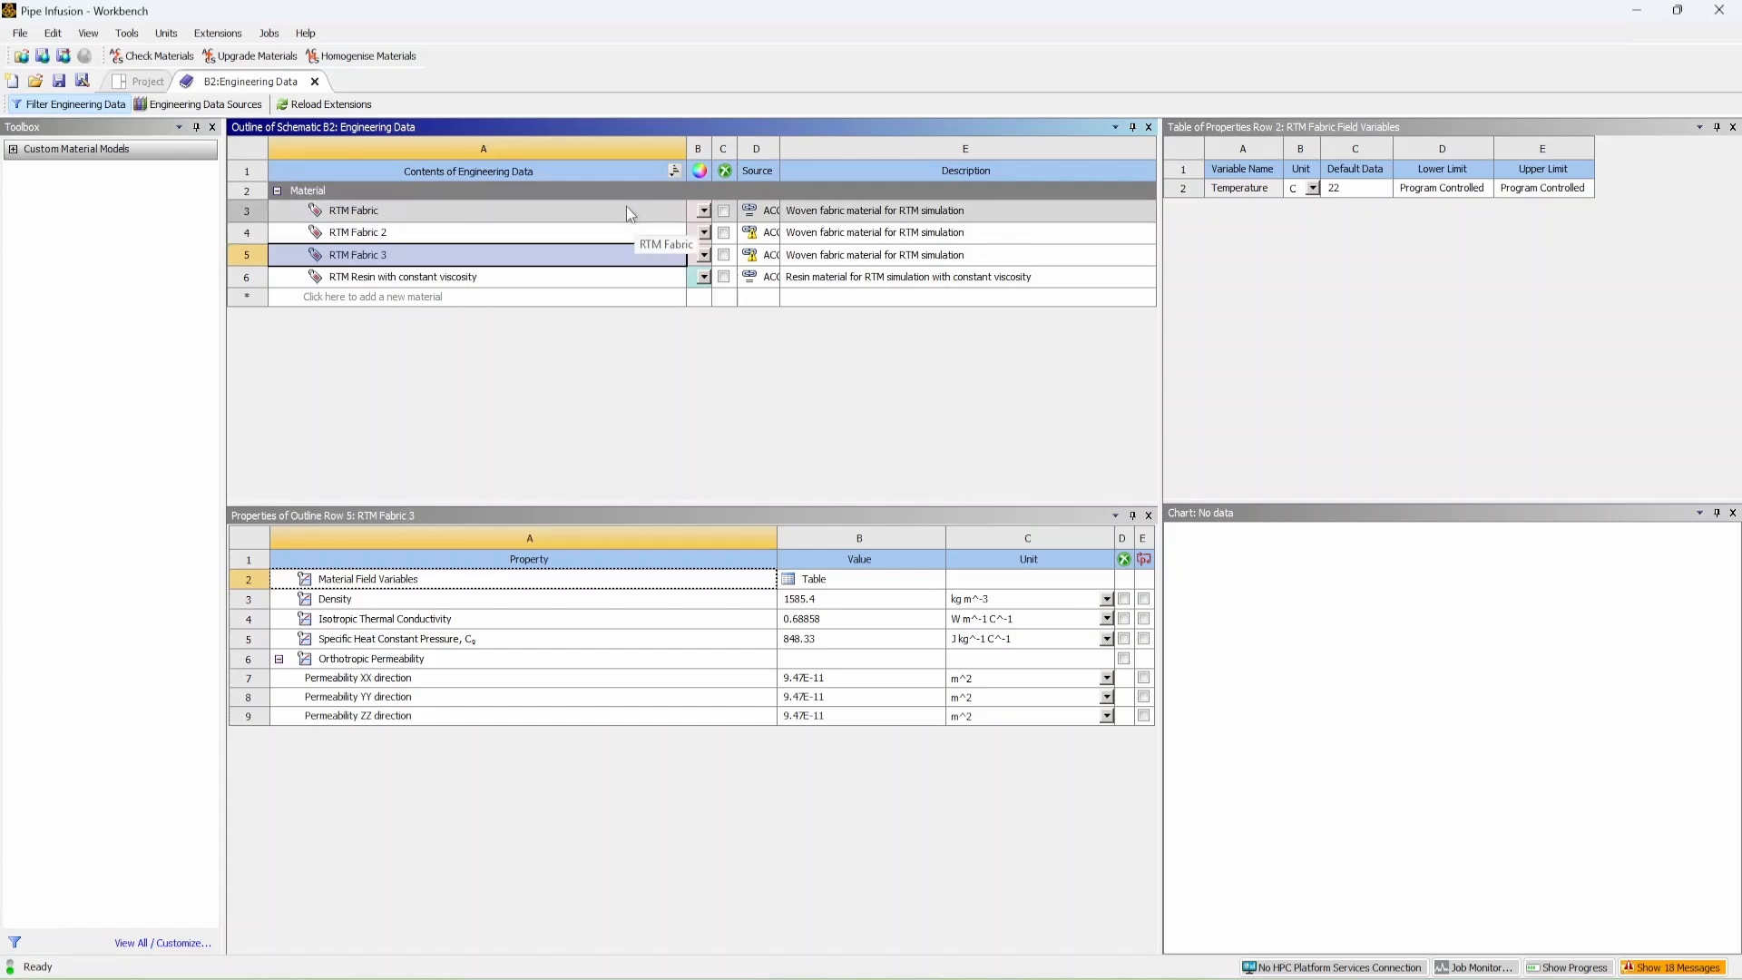
# Rename the two fabric duplicates, RTM Fabric 2 as RTM Infusion Mesh and RTM Fabric 3 as RTM Pipe.
pyautogui.rightClick(586, 233)
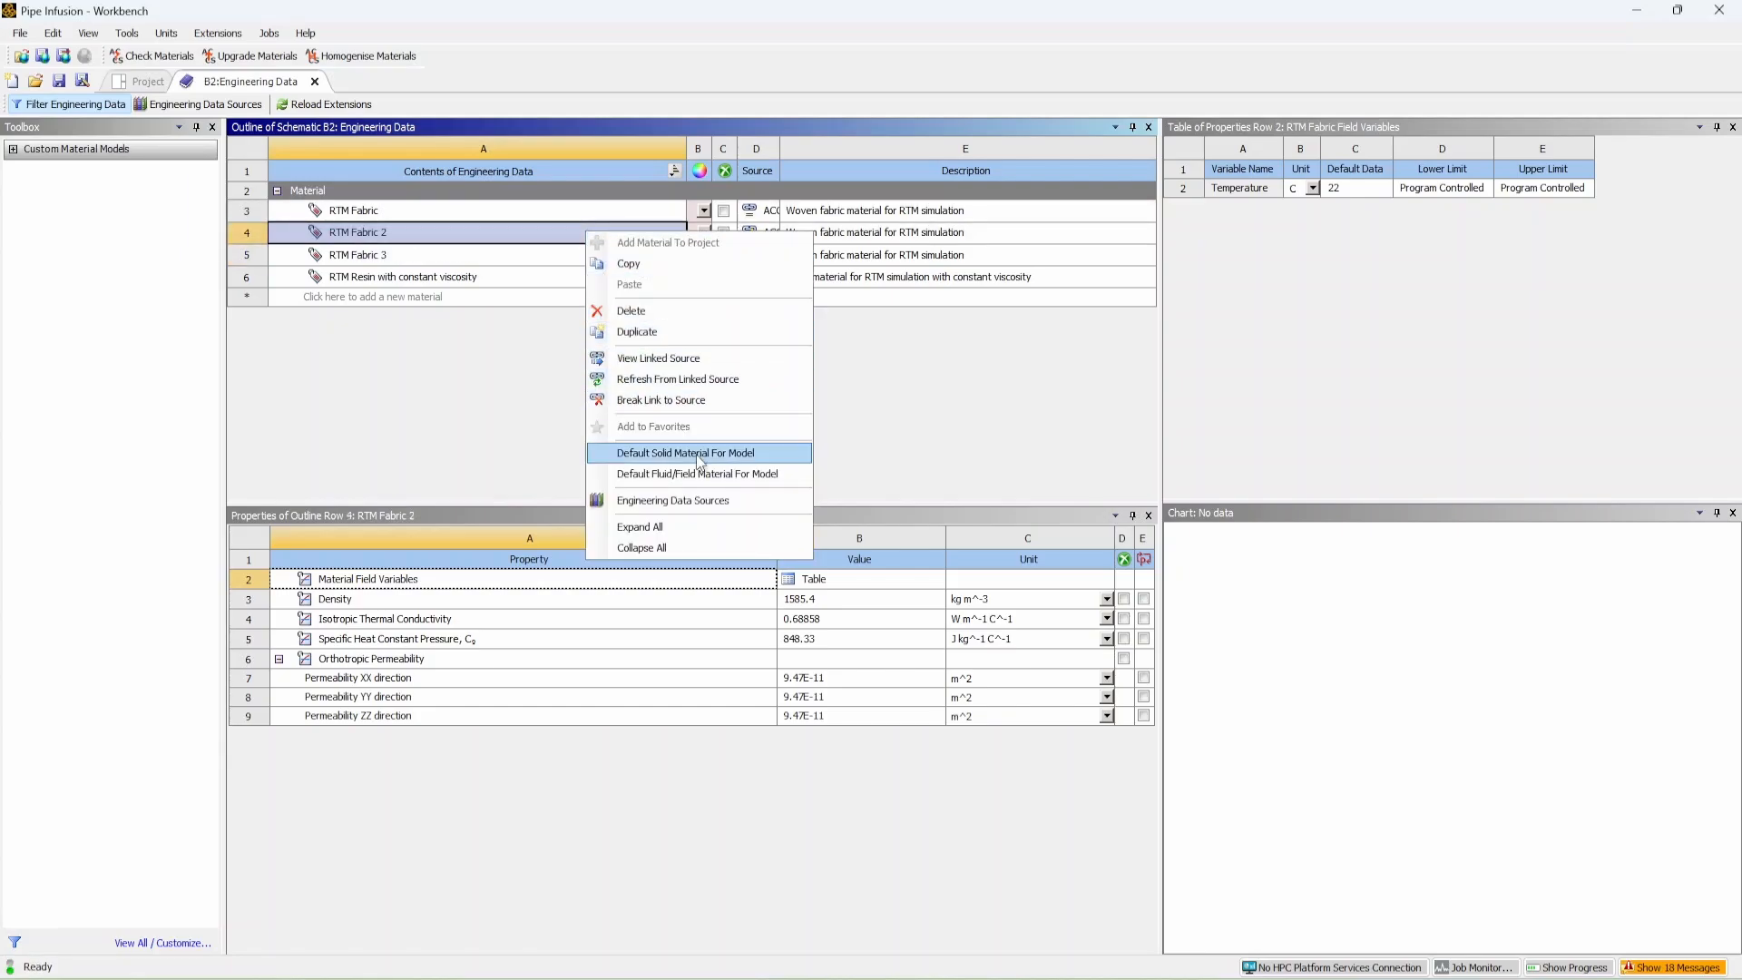
pyautogui.click(397, 230)
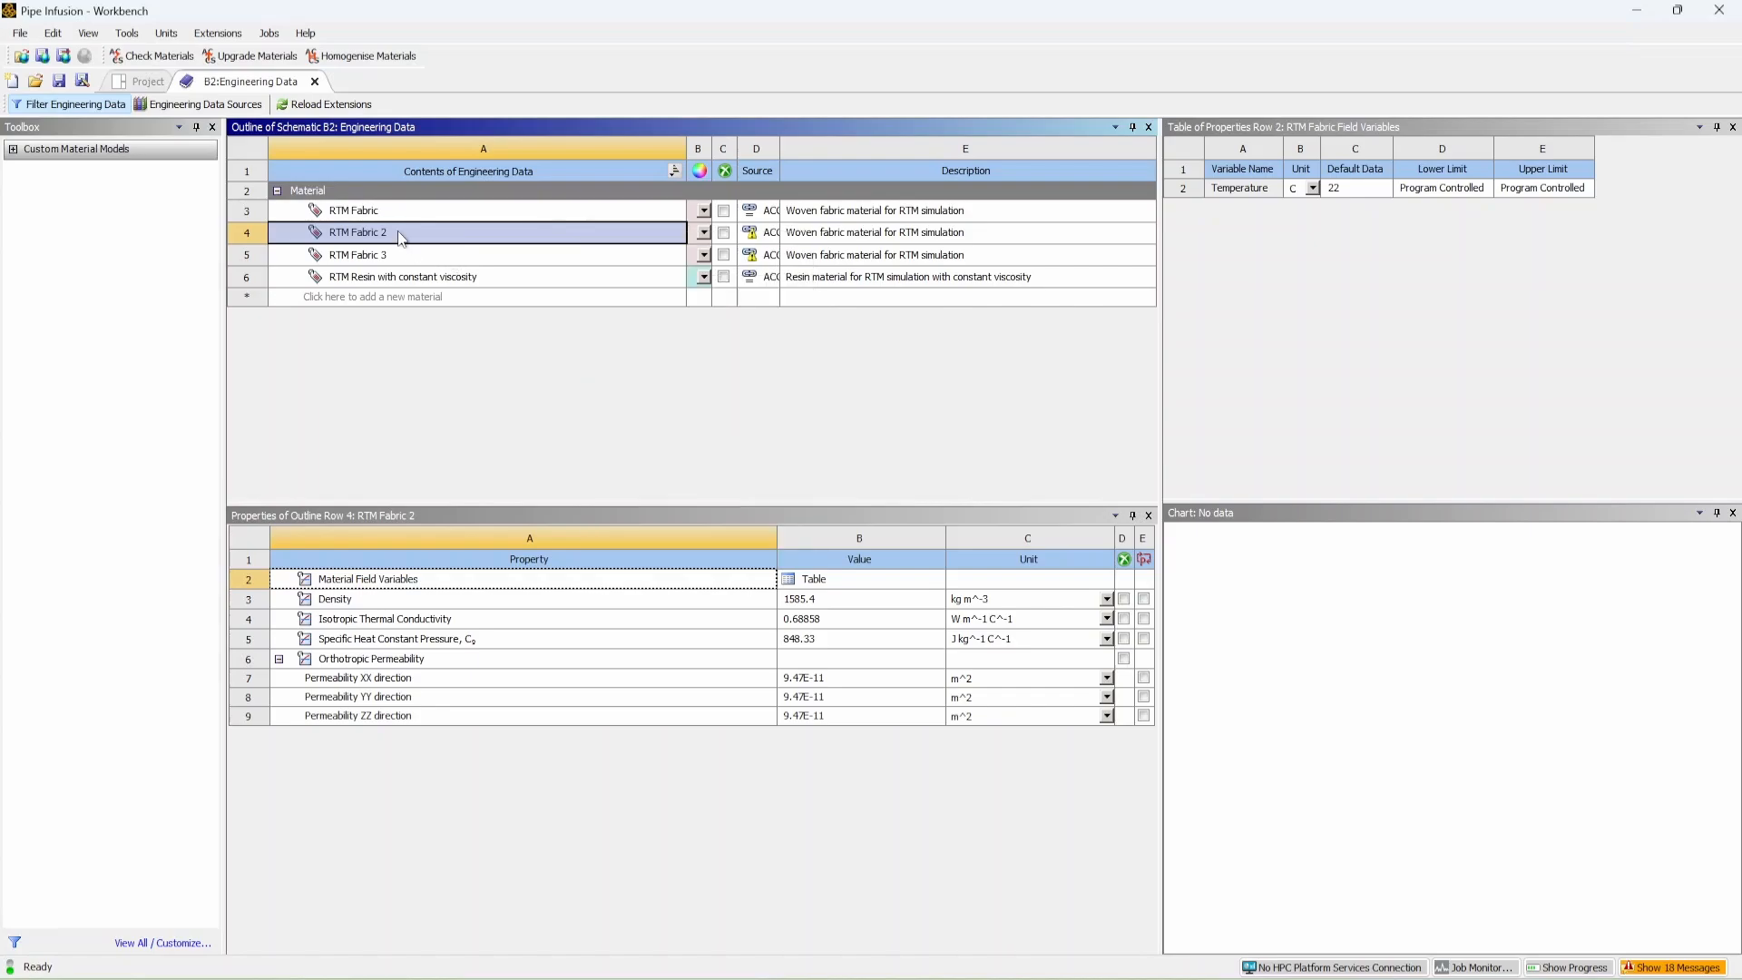
pyautogui.press('BackSpace')
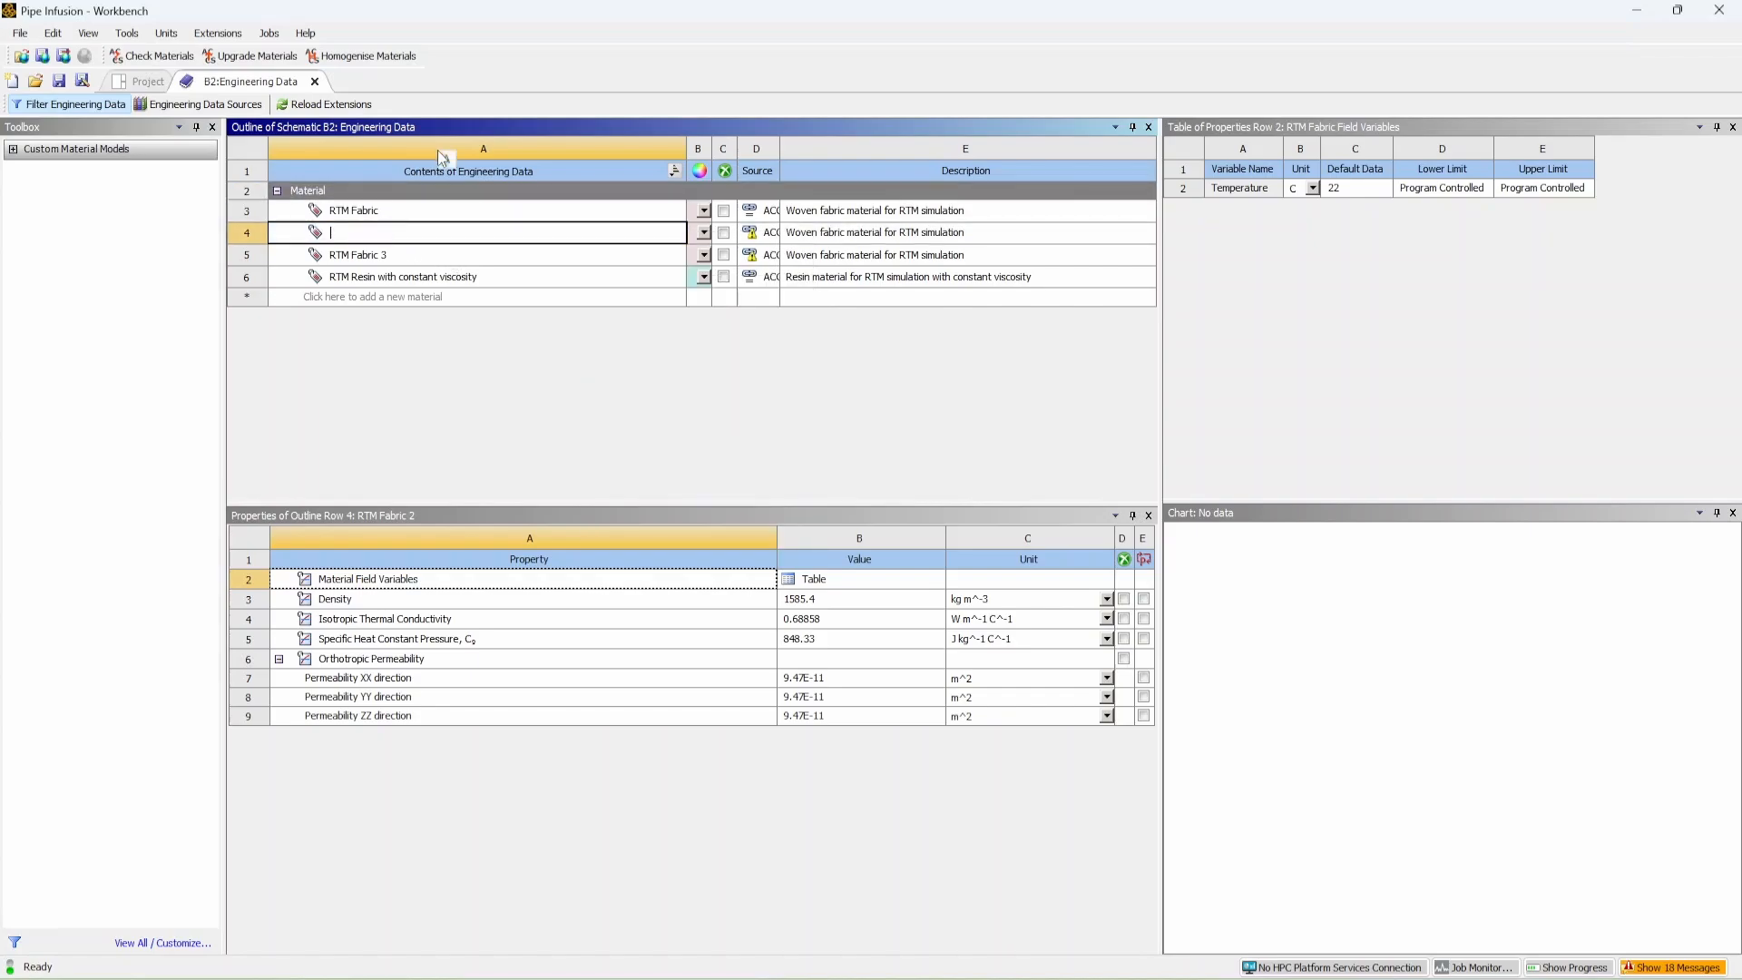
pyautogui.write('RTM Infusion Mesh')
pyautogui.press('Return')
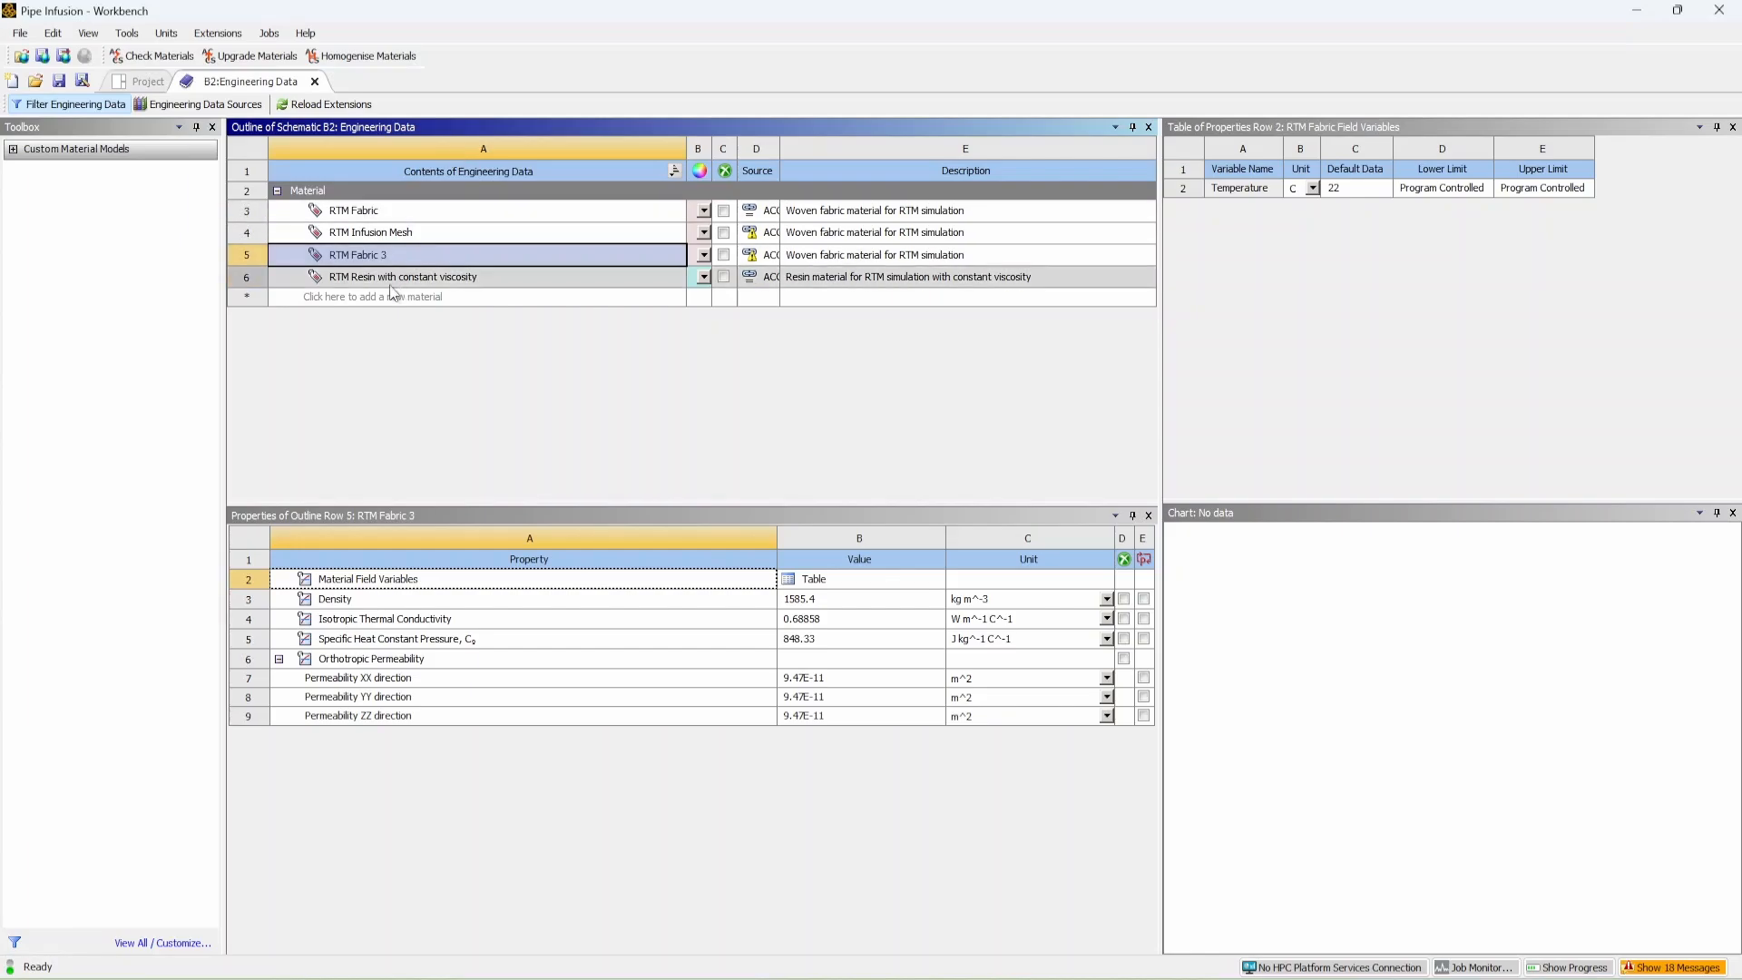
pyautogui.doubleClick(350, 259)
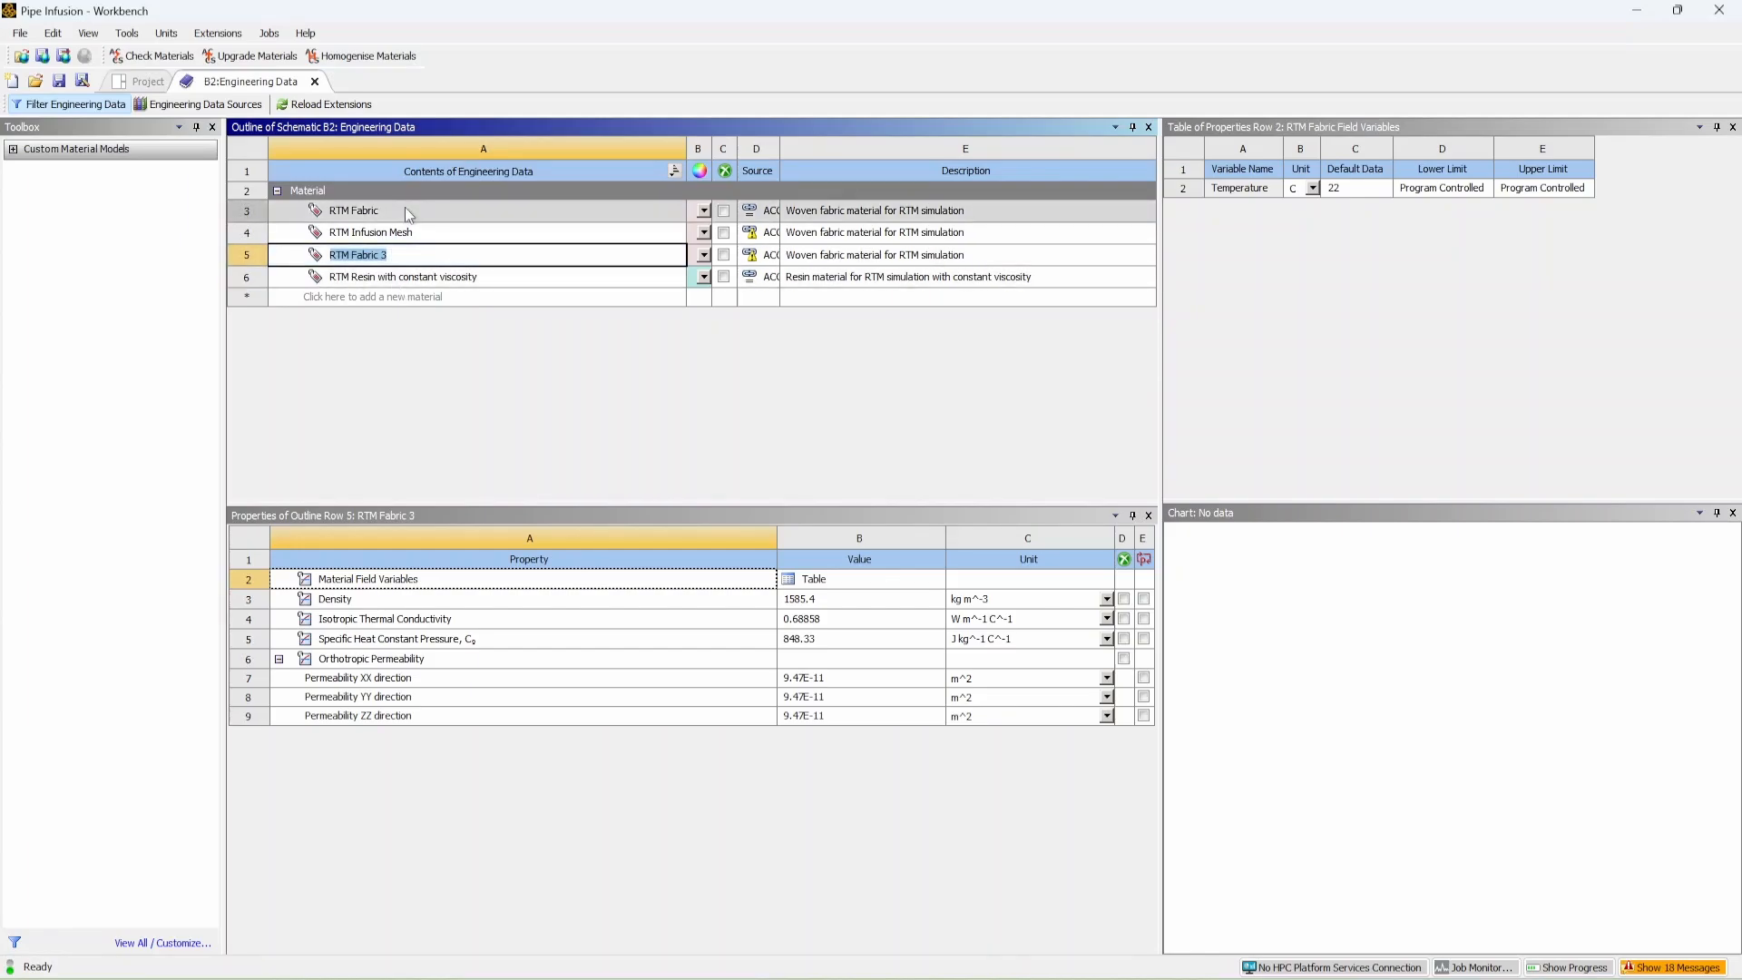
pyautogui.write('RTM Pipe')
pyautogui.press('Return')
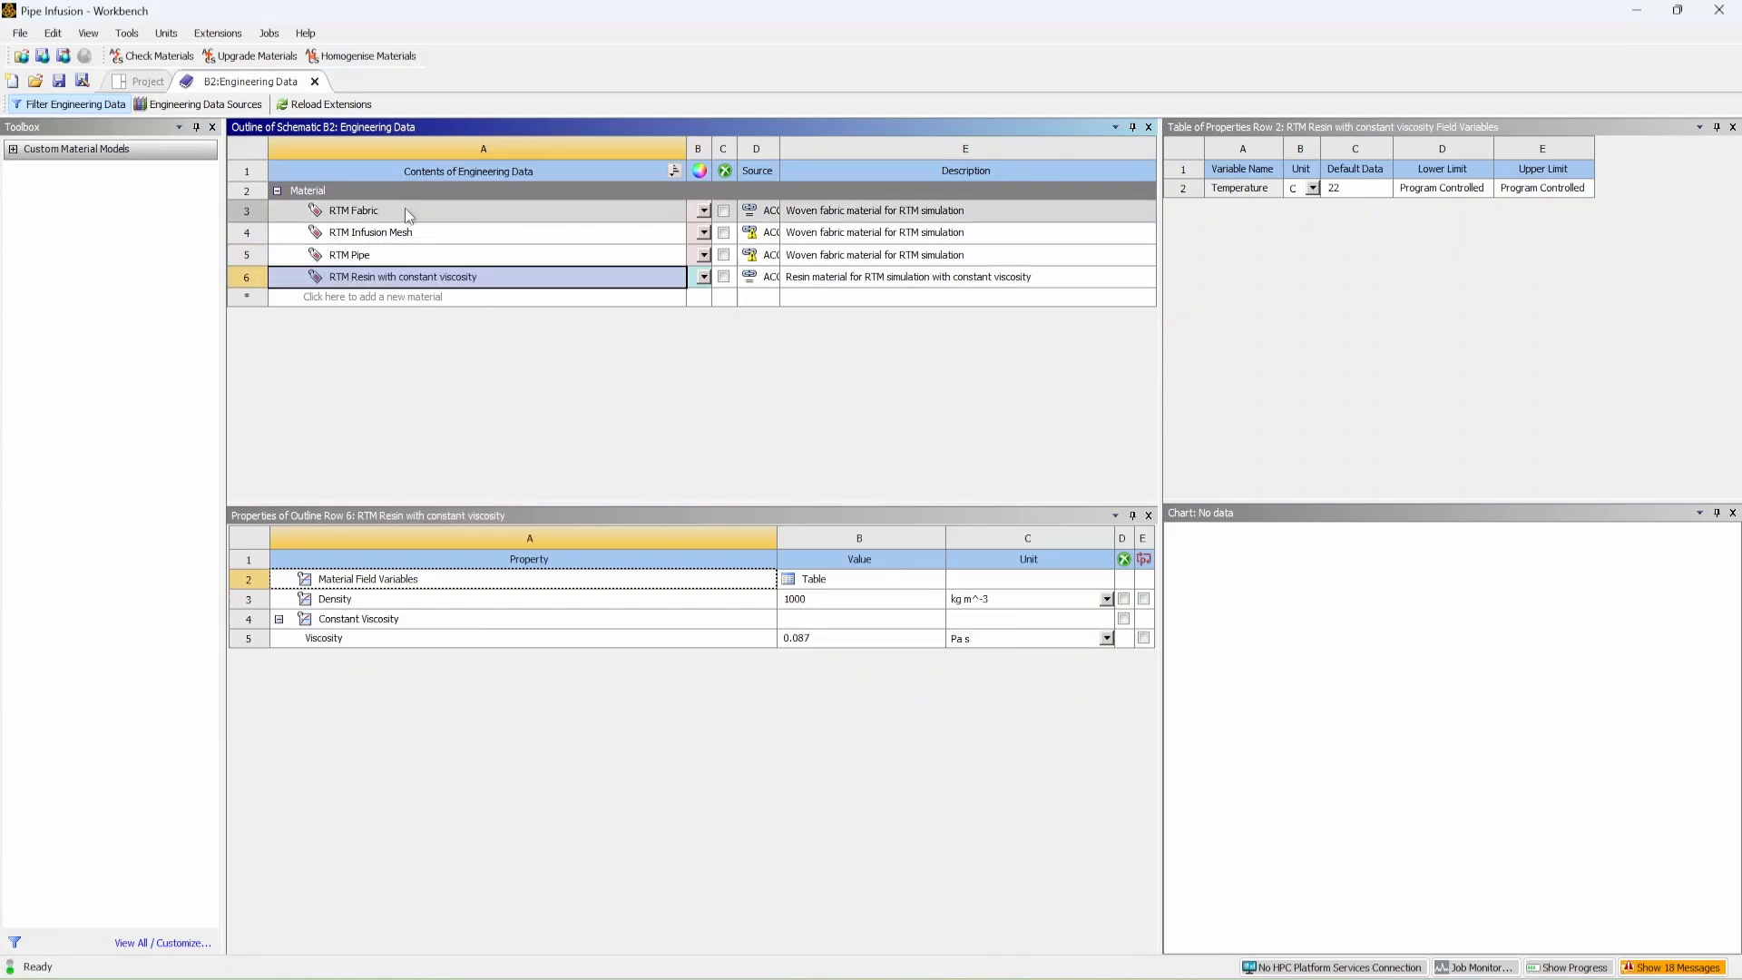
# Set the display colour of RTM Infusion Mesh to blue and that of RTM Pipe to green.
pyautogui.click(706, 234)
pyautogui.click(711, 325)
pyautogui.click(736, 455)
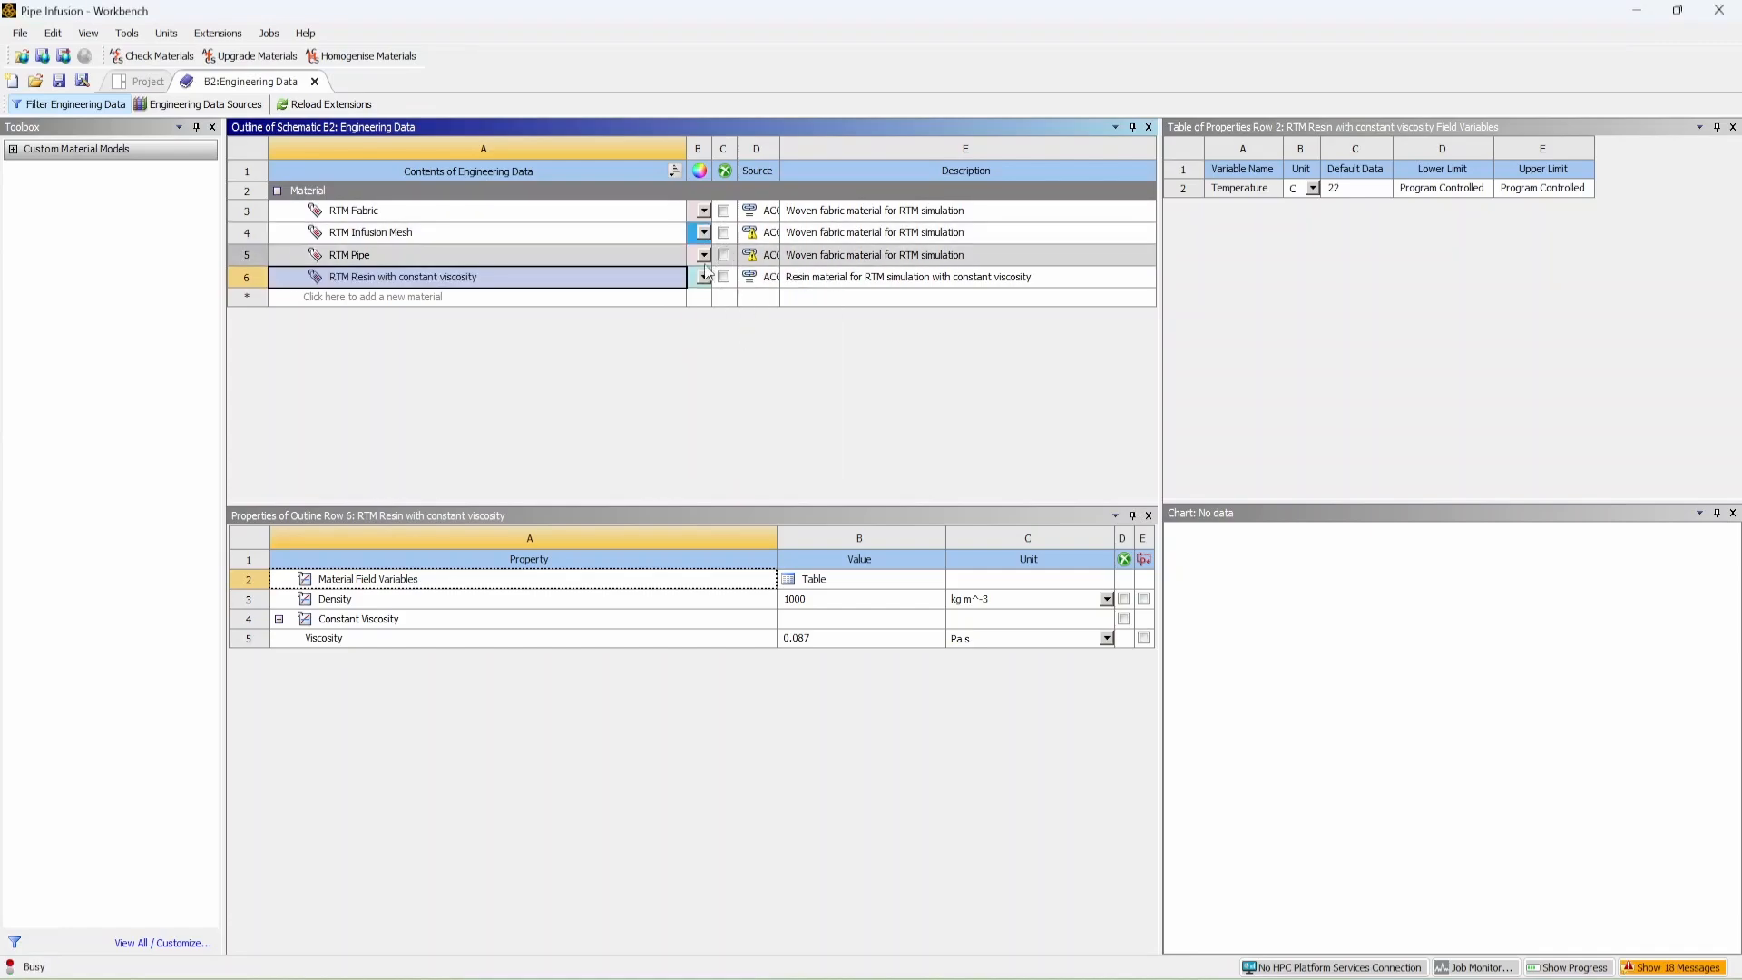
pyautogui.click(704, 277)
pyautogui.click(729, 279)
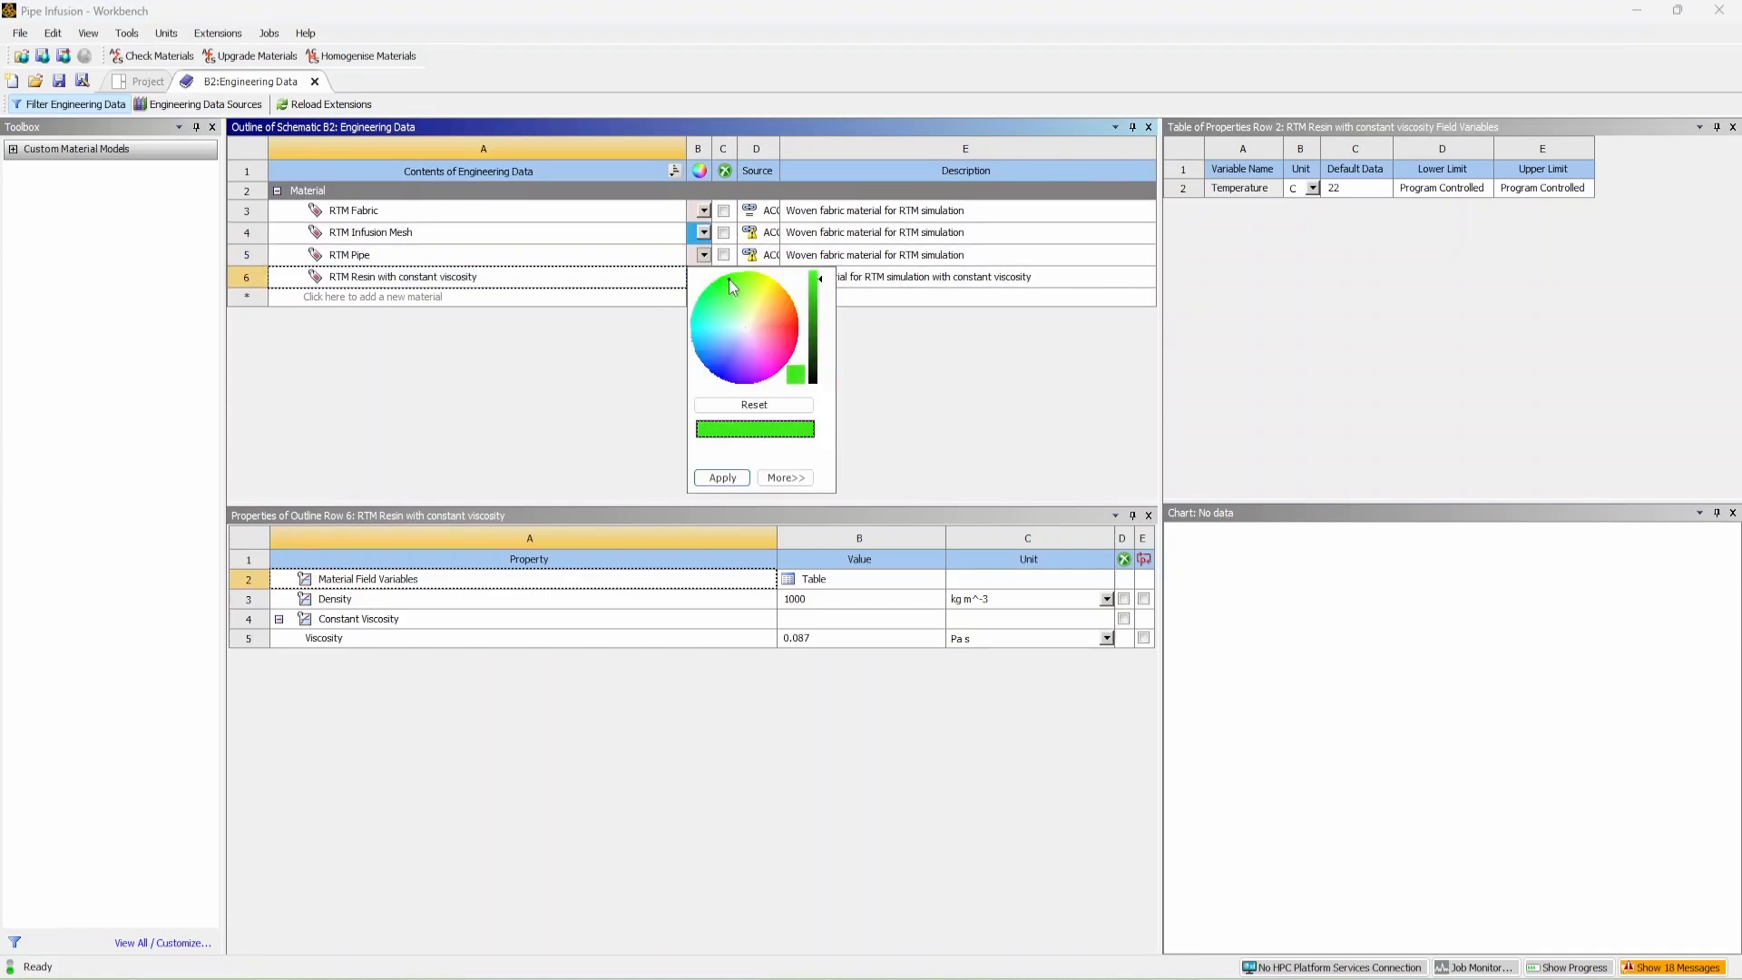
pyautogui.click(722, 477)
# Set RTM Infusion Mesh's orthotropic permeability in the XX direction to 9.47E-09 m^2.
pyautogui.click(504, 210)
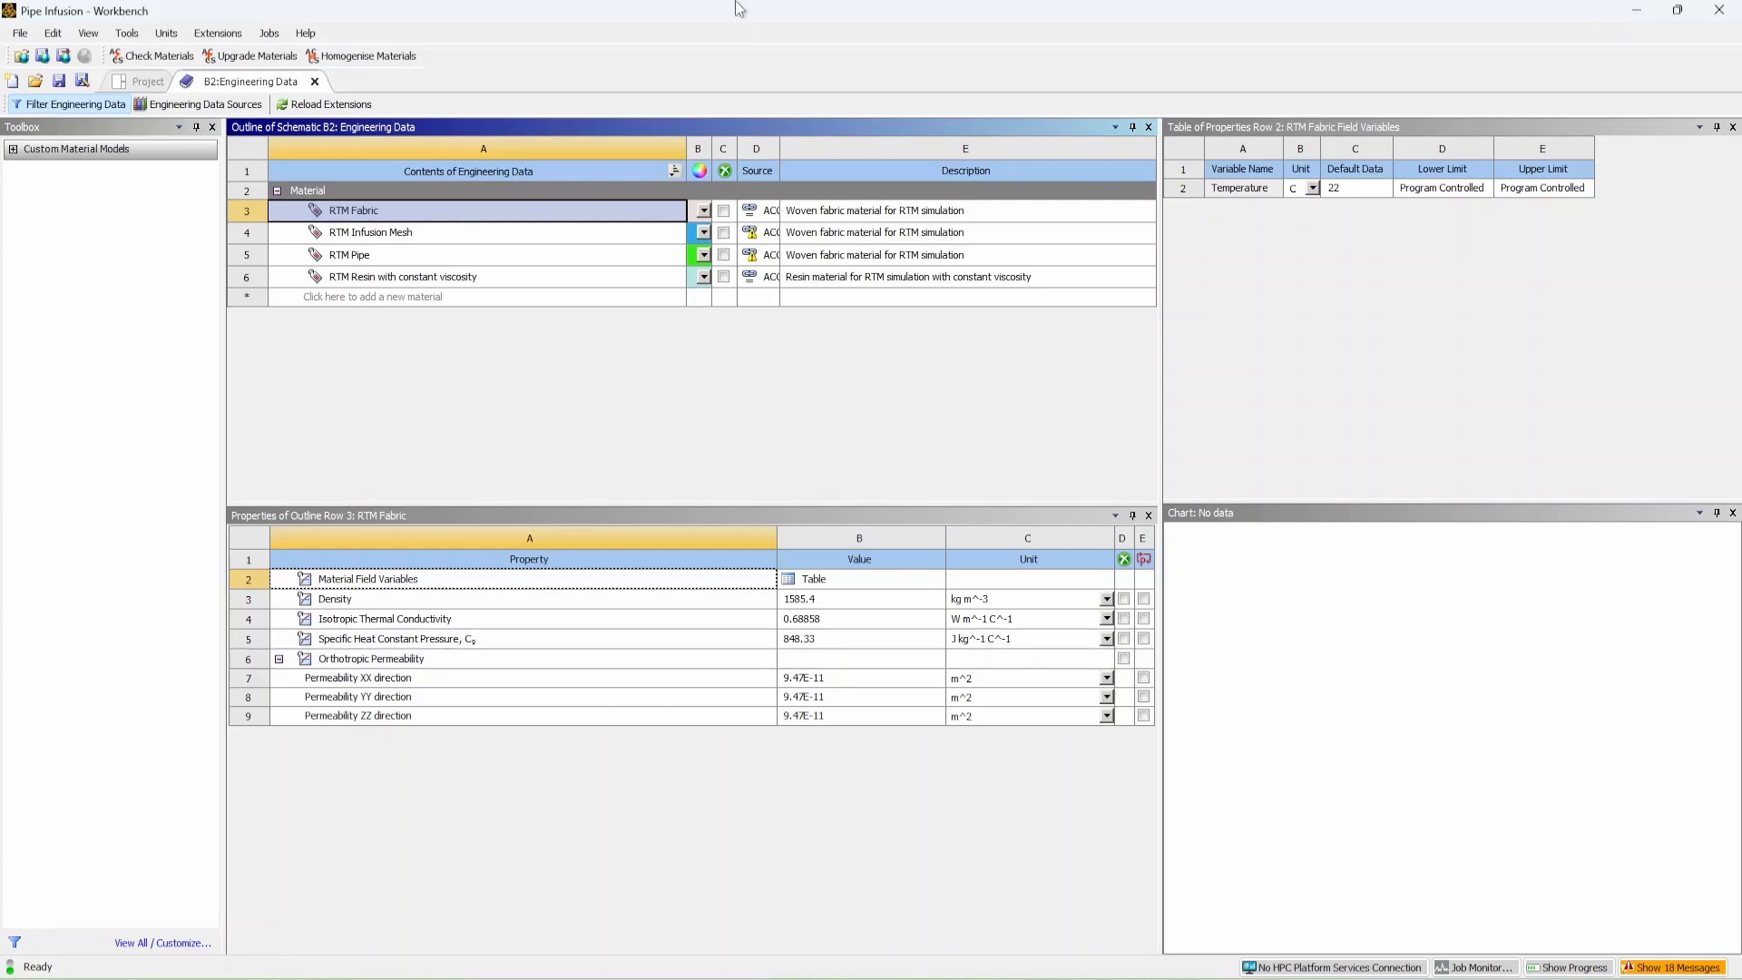
pyautogui.click(409, 234)
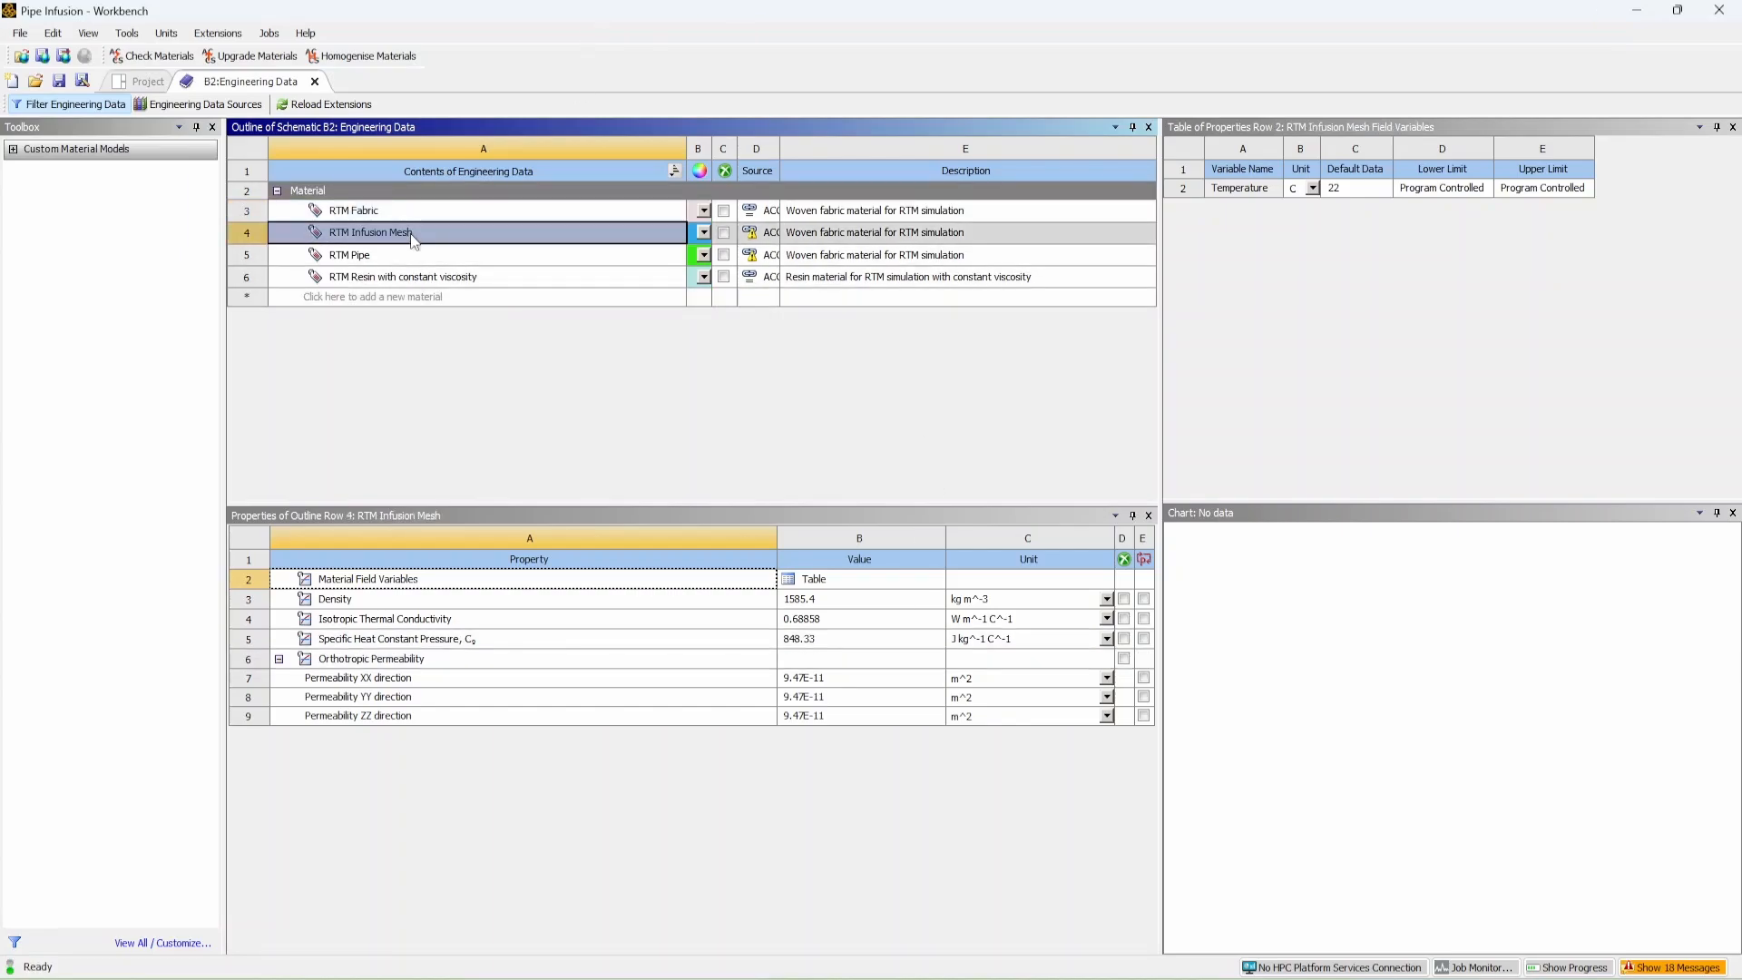
pyautogui.click(840, 679)
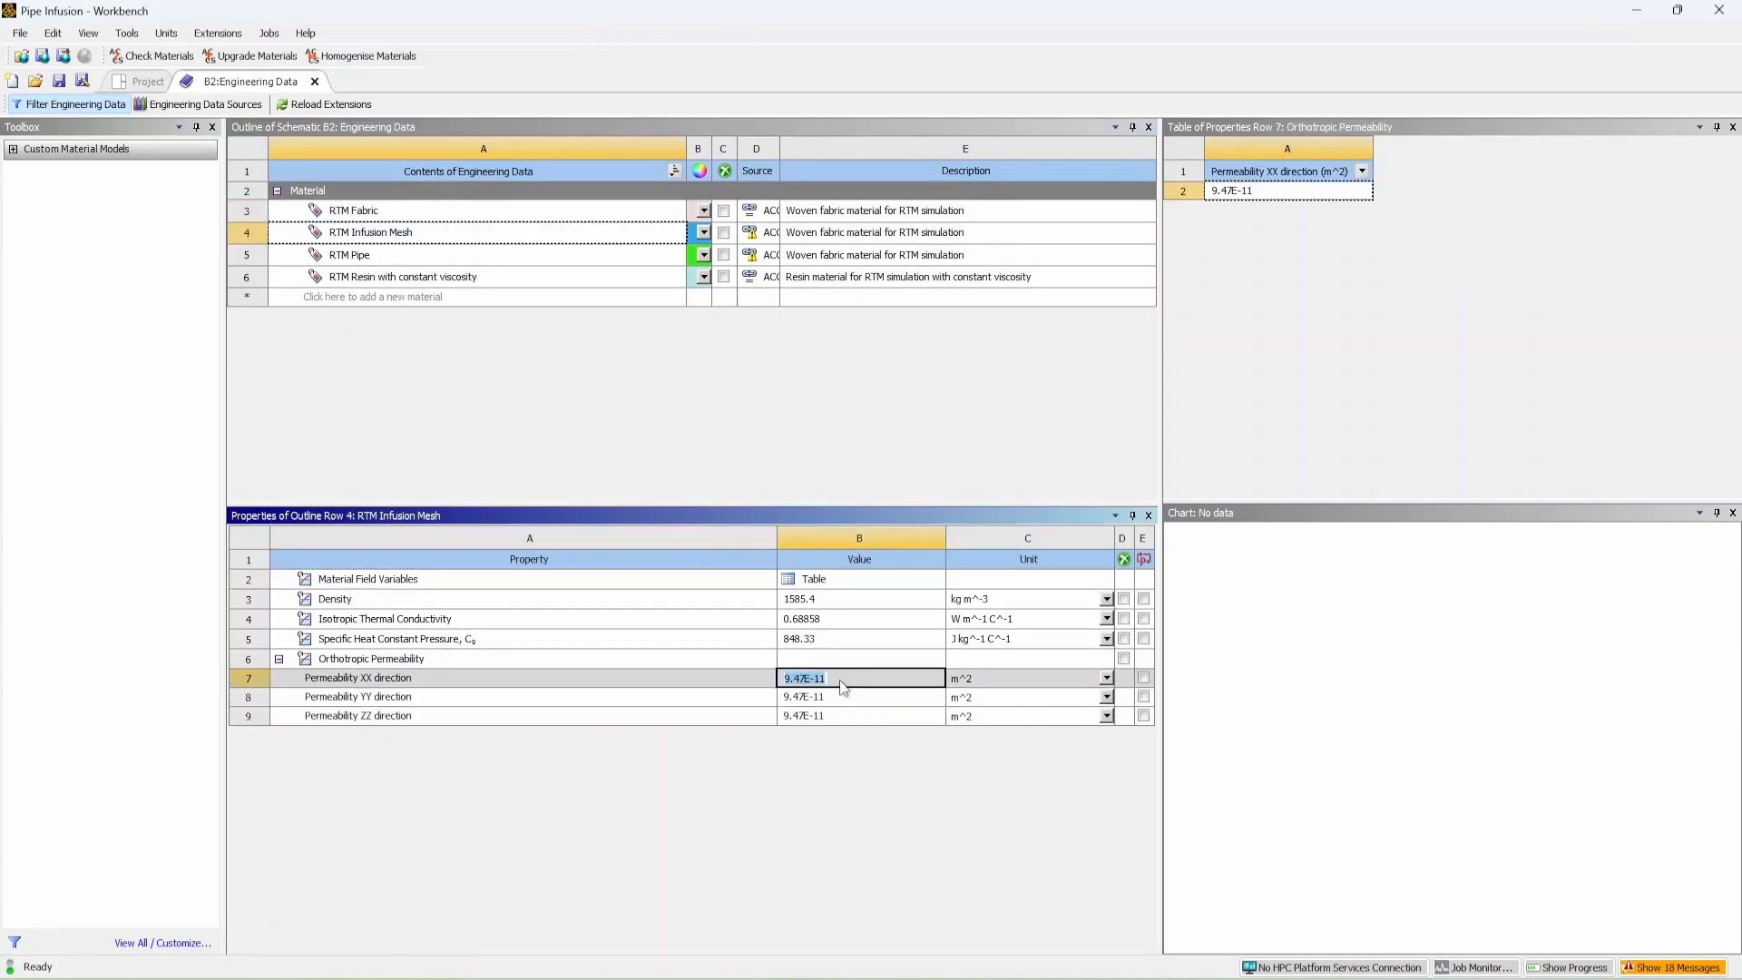
pyautogui.press('Right')
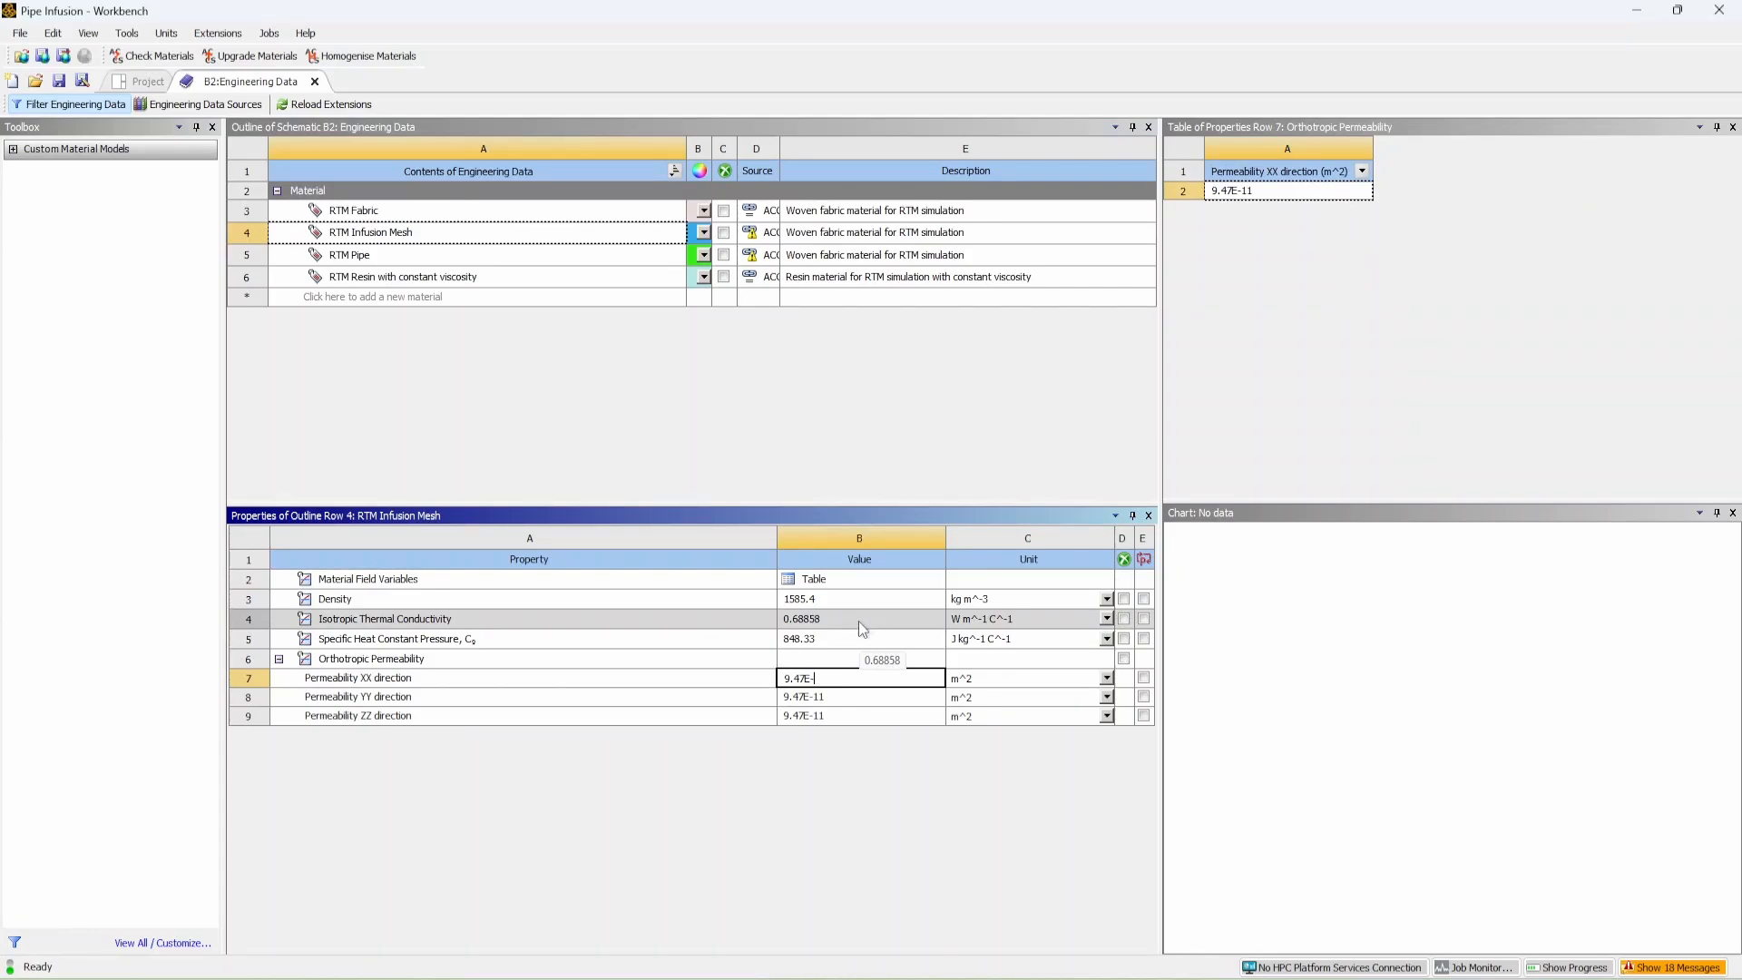
pyautogui.write('09')
pyautogui.press('Return')
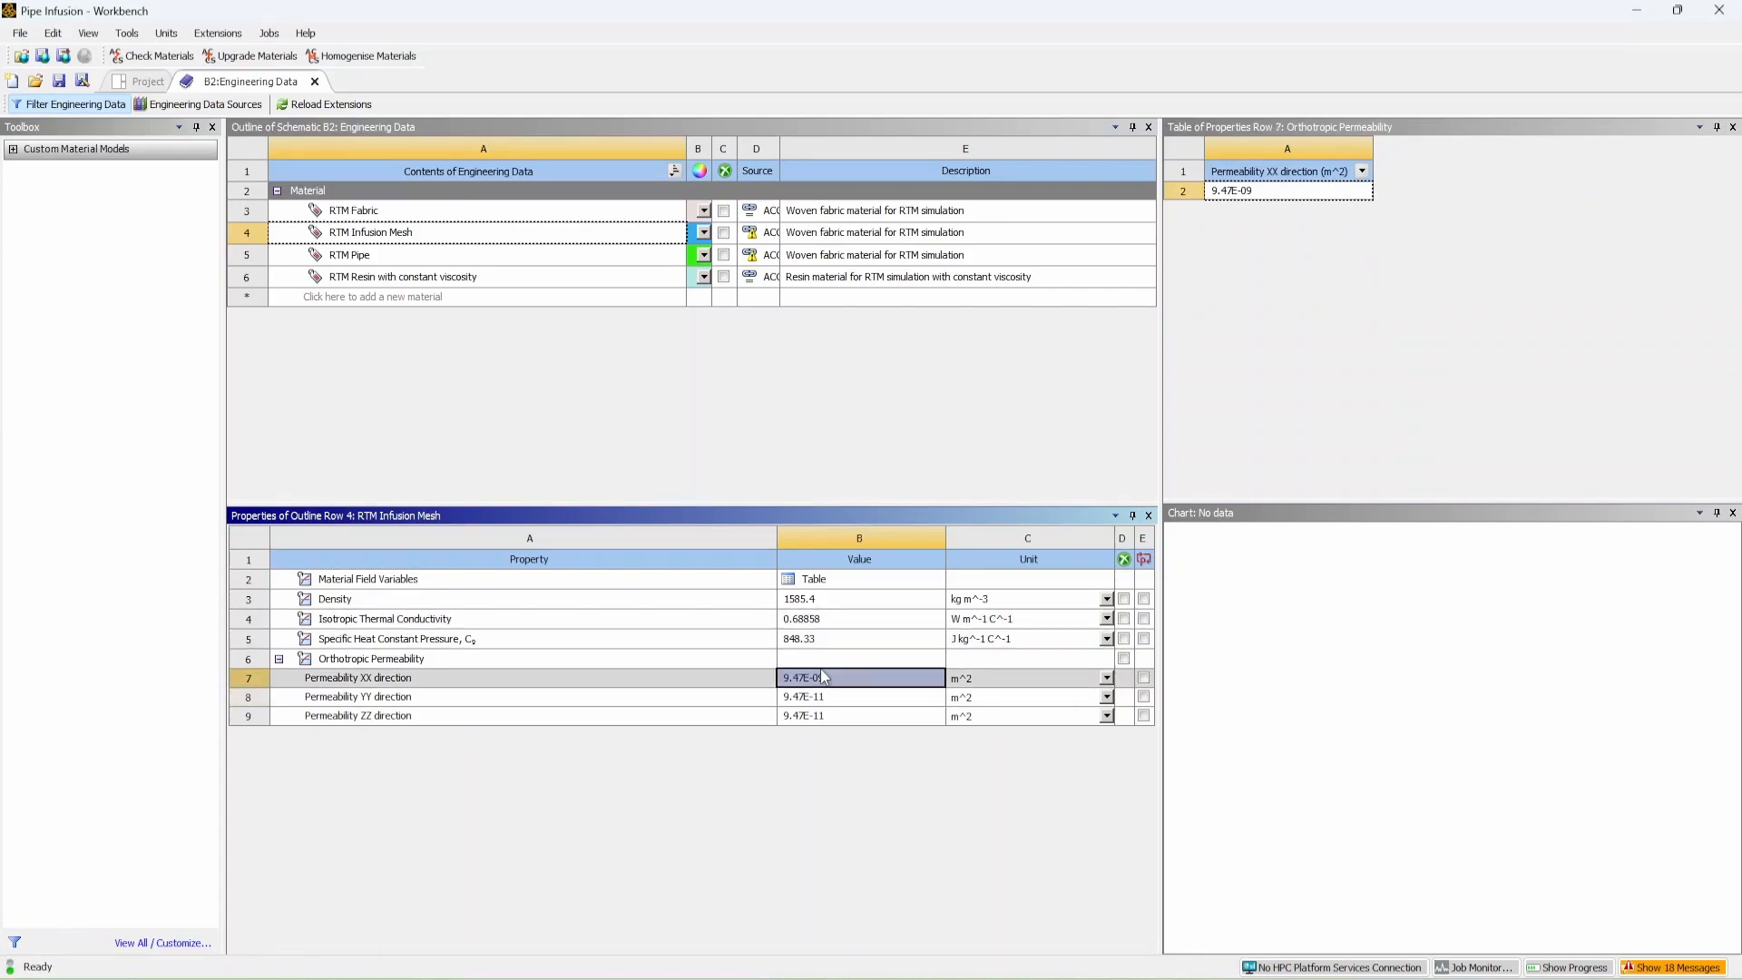
# Copy RTM Infusion Mesh's XX permeability of 9.47E-09 m^2 to its YY and ZZ directions.
pyautogui.doubleClick(823, 676)
pyautogui.hotkey('ctrl', 'c')
pyautogui.doubleClick(825, 698)
pyautogui.hotkey('ctrl', 'v')
pyautogui.press('Return')
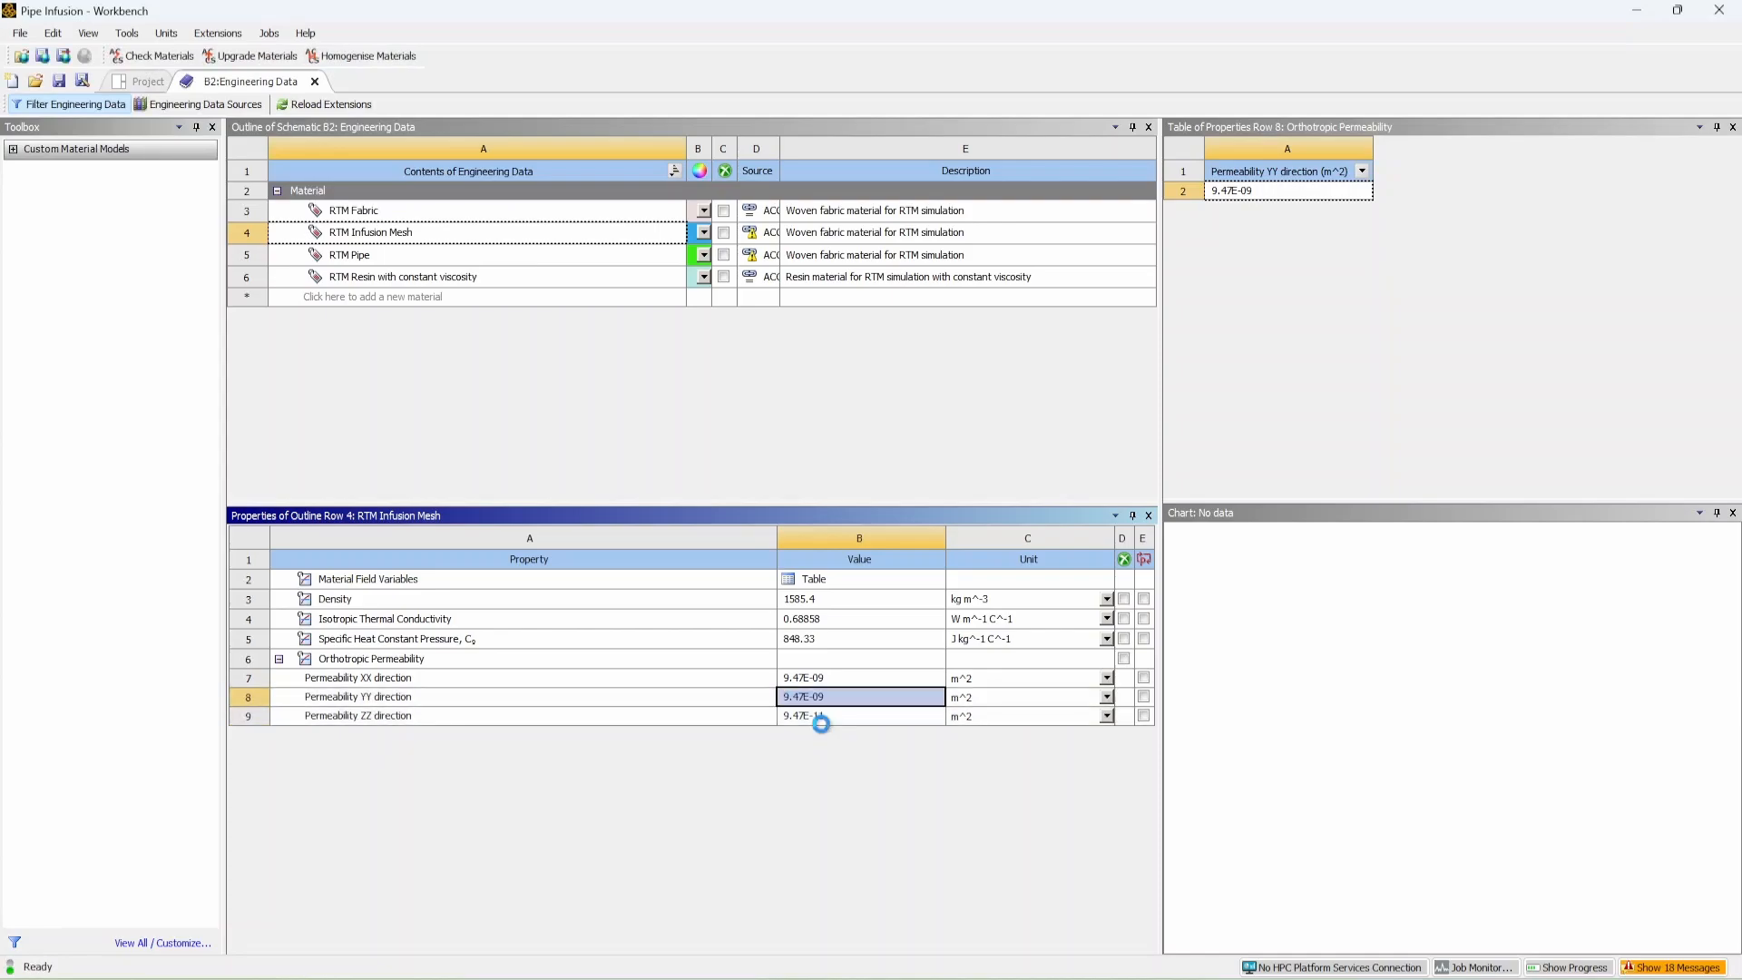
pyautogui.doubleClick(821, 716)
pyautogui.hotkey('ctrl', 'v')
pyautogui.press('Return')
pyautogui.click(894, 447)
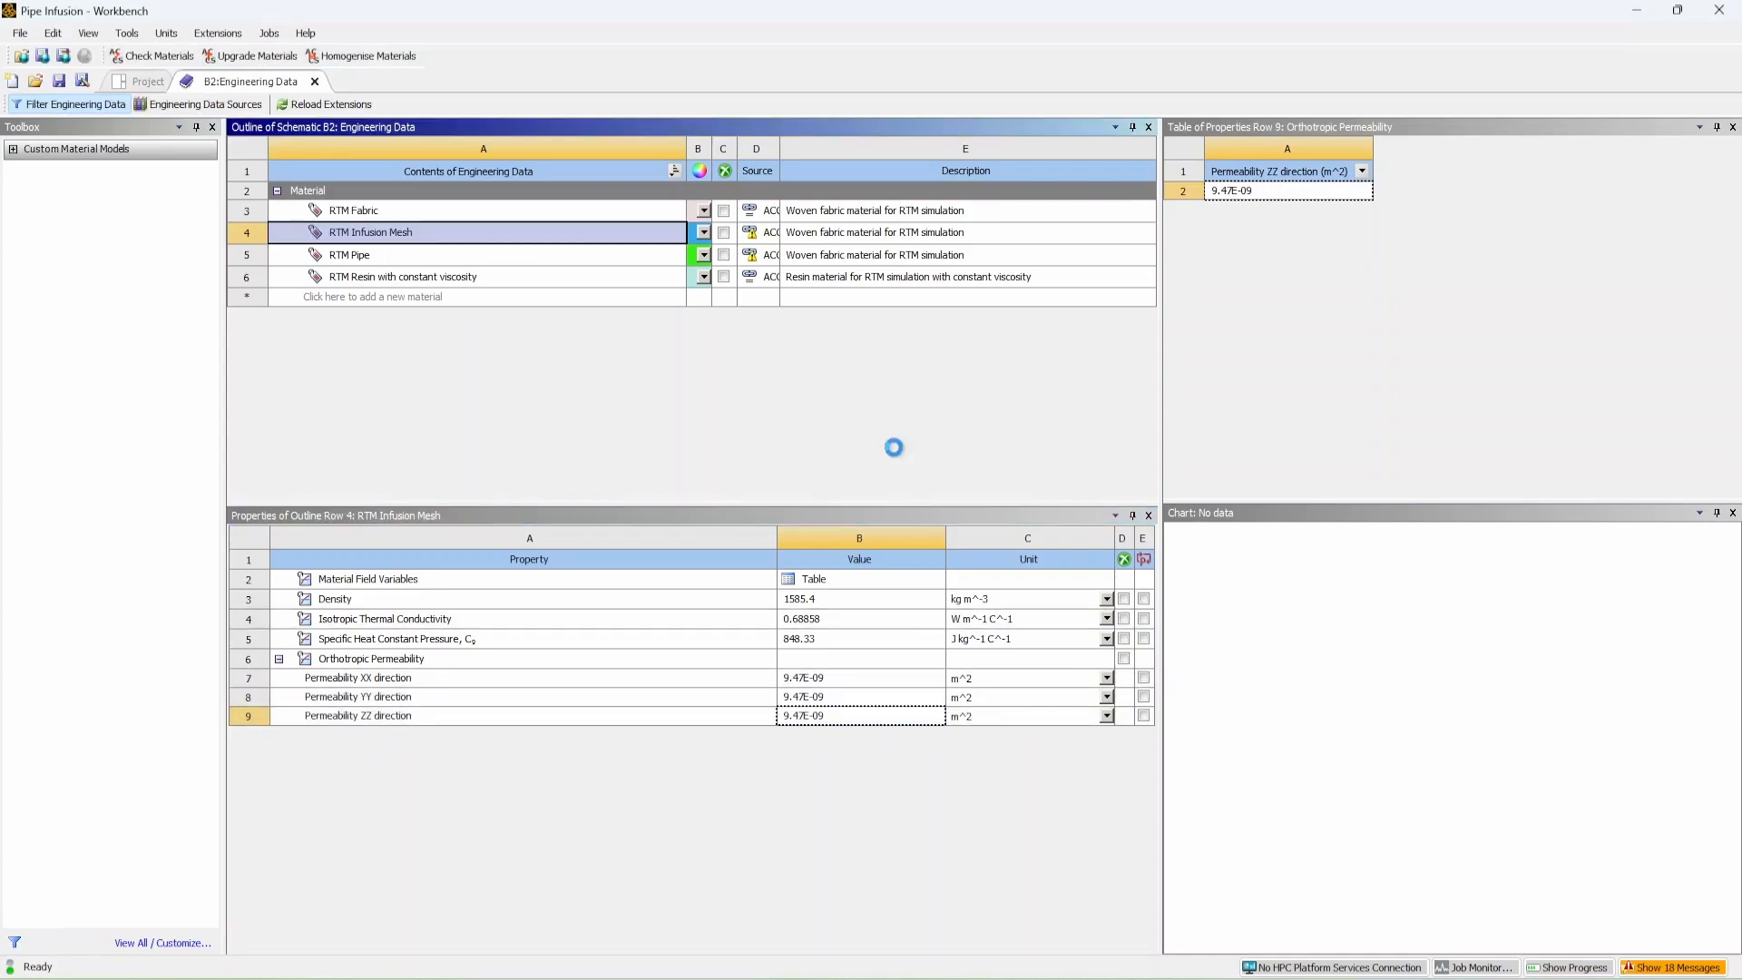
# Set RTM Pipe's orthotropic permeability in the XX direction to 9.47E-05 m^2.
pyautogui.click(410, 254)
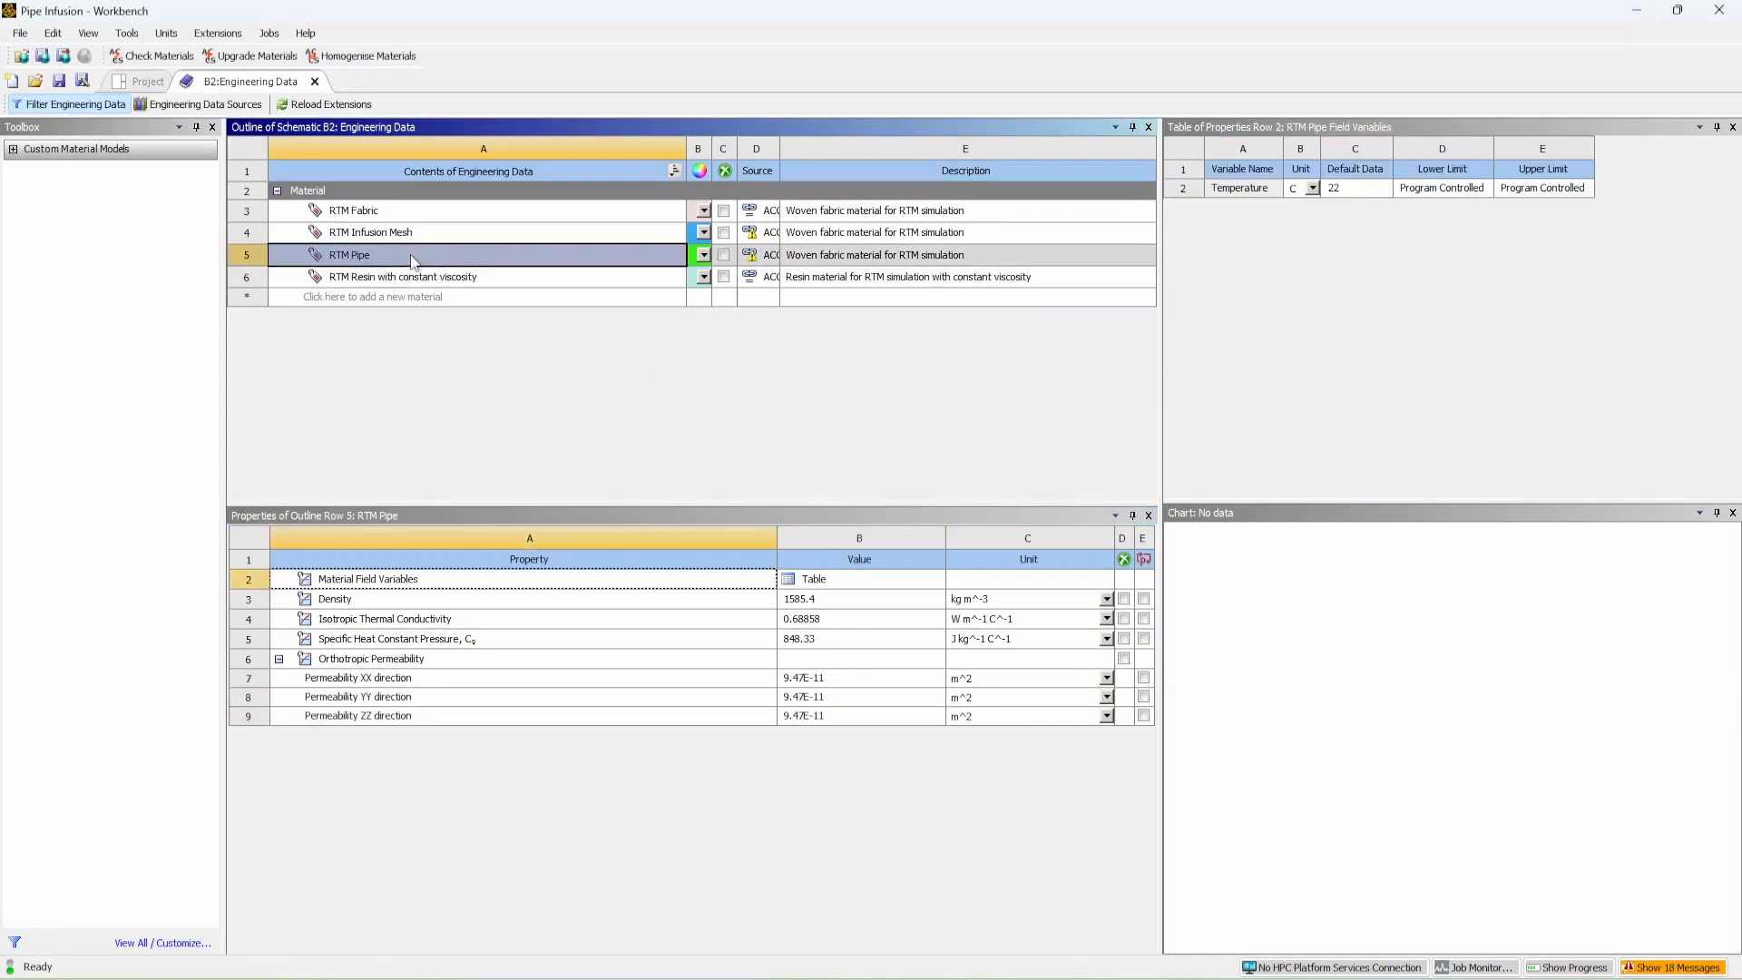
pyautogui.doubleClick(823, 676)
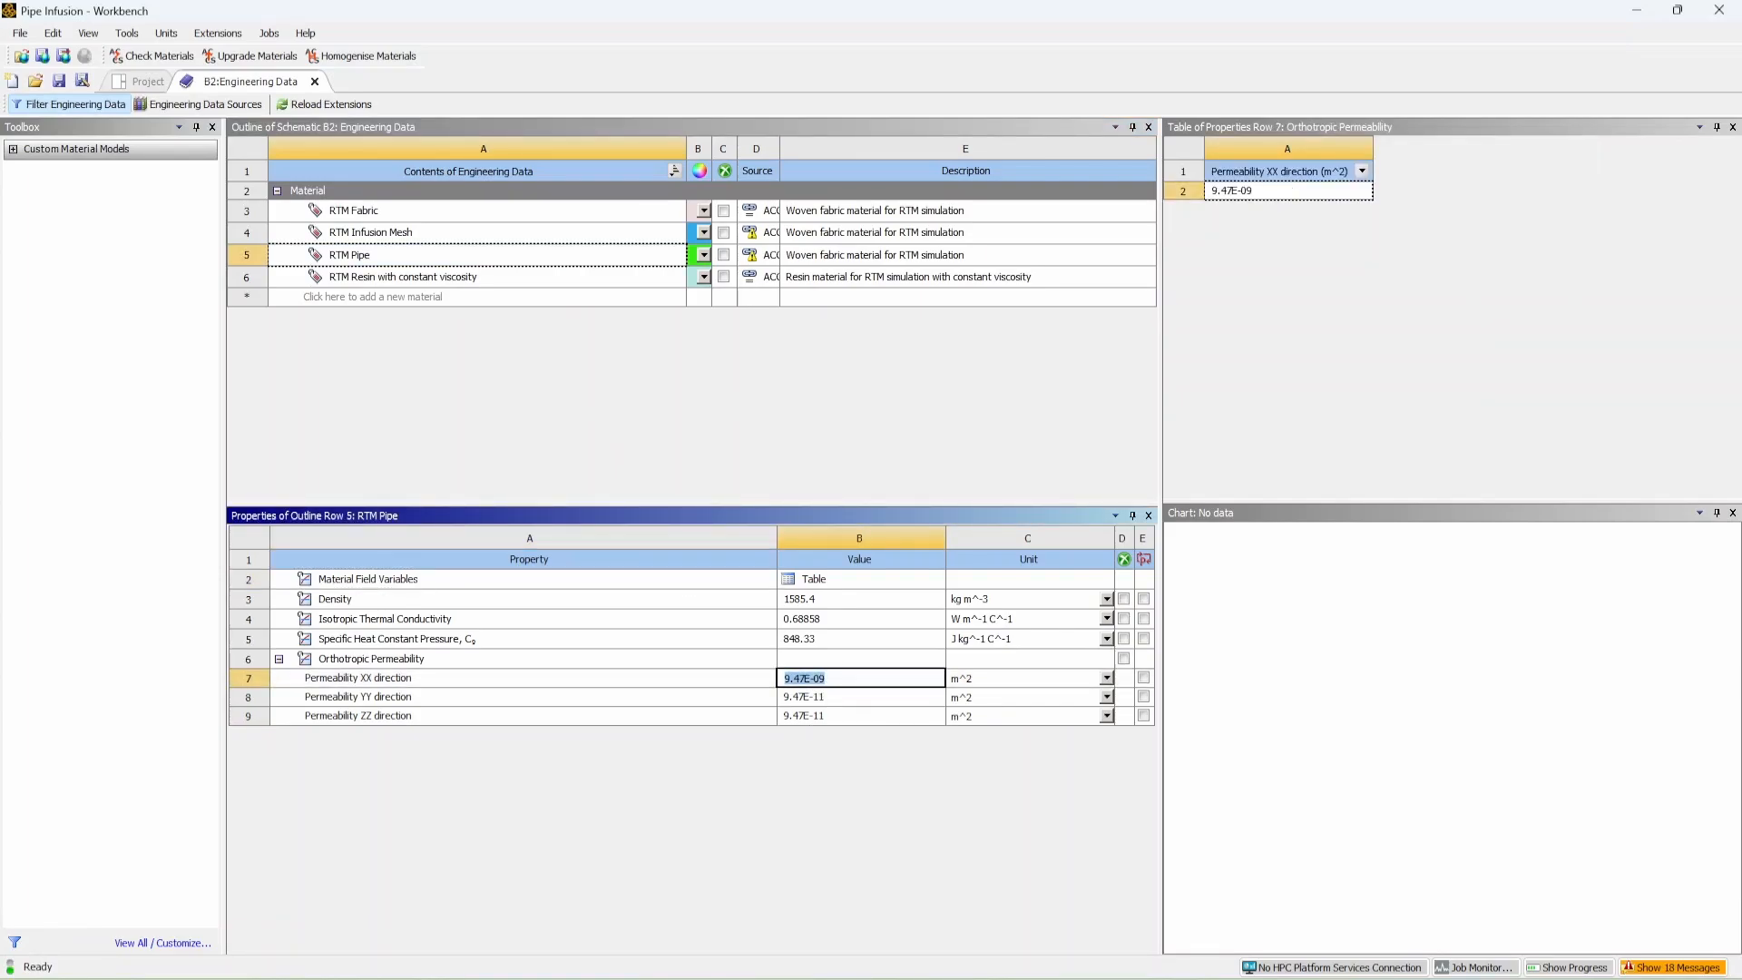
pyautogui.hotkey('ctrl', 'v')
pyautogui.press('BackSpace')
pyautogui.write('5')
pyautogui.press('Return')
pyautogui.click(763, 422)
# Copy RTM Pipe's XX permeability of 9.47E-05 m^2 to its YY and ZZ directions.
pyautogui.click(841, 679)
pyautogui.doubleClick(841, 678)
pyautogui.hotkey('ctrl', 'c')
pyautogui.doubleClick(819, 697)
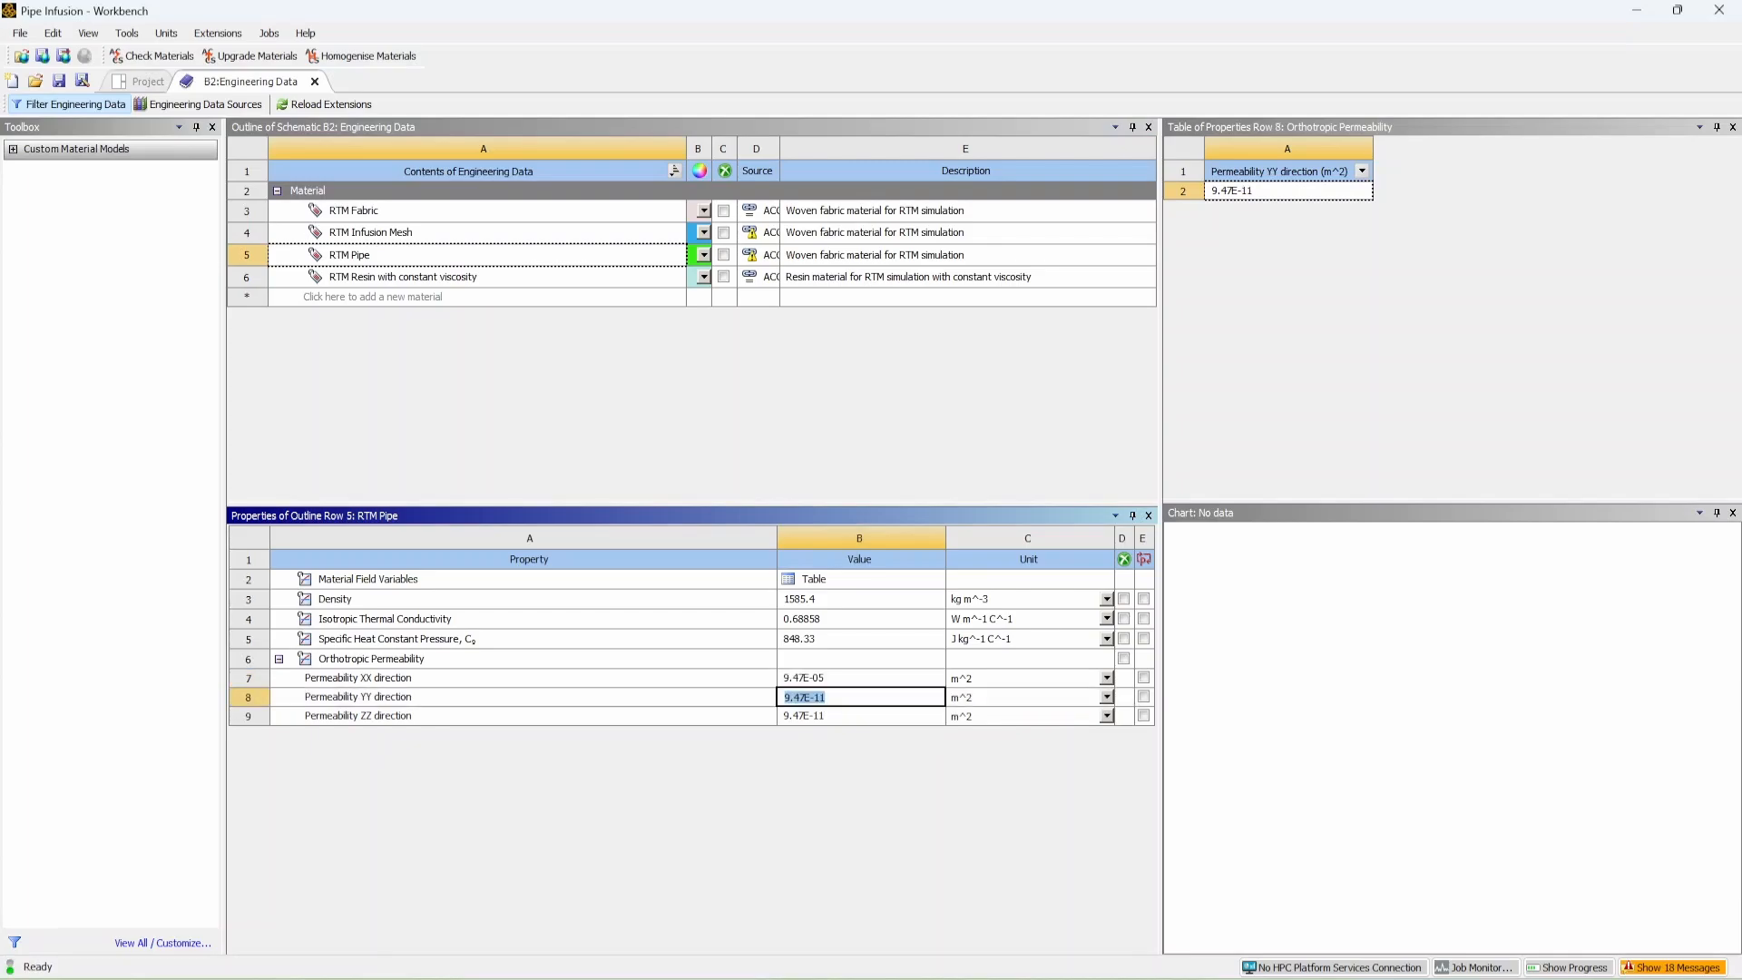
pyautogui.hotkey('ctrl', 'v')
pyautogui.press('Return')
pyautogui.click(831, 722)
pyautogui.hotkey('ctrl', 'v')
pyautogui.press('Return')
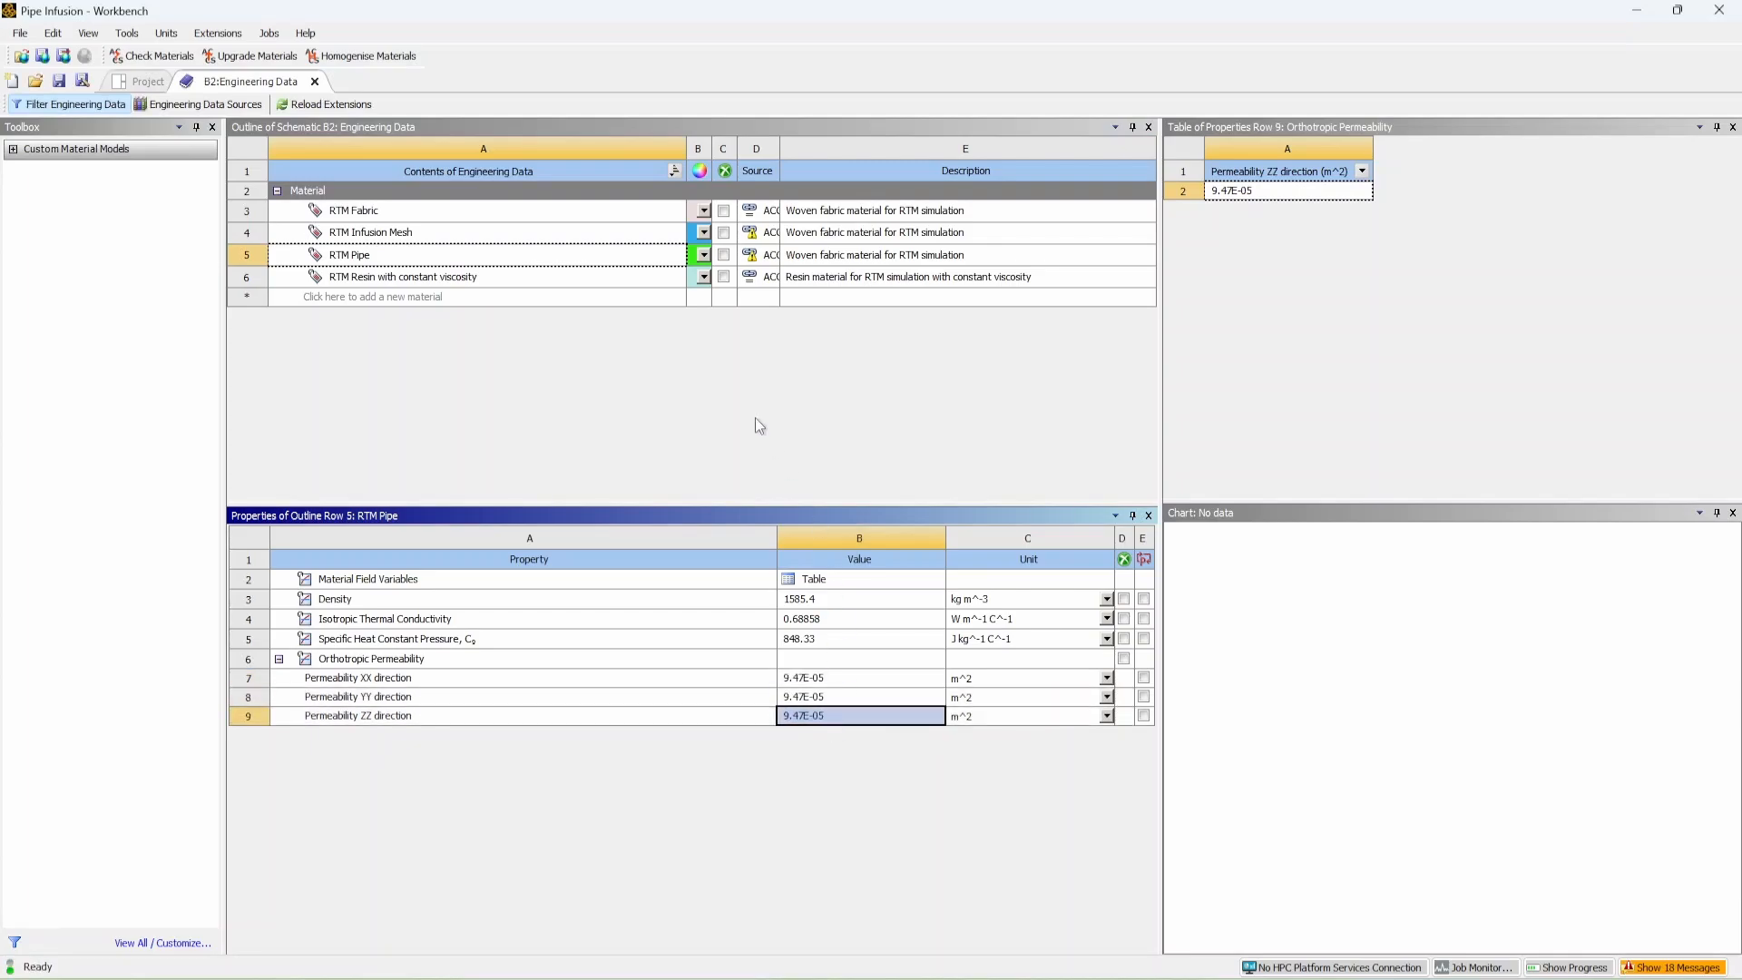
pyautogui.click(767, 422)
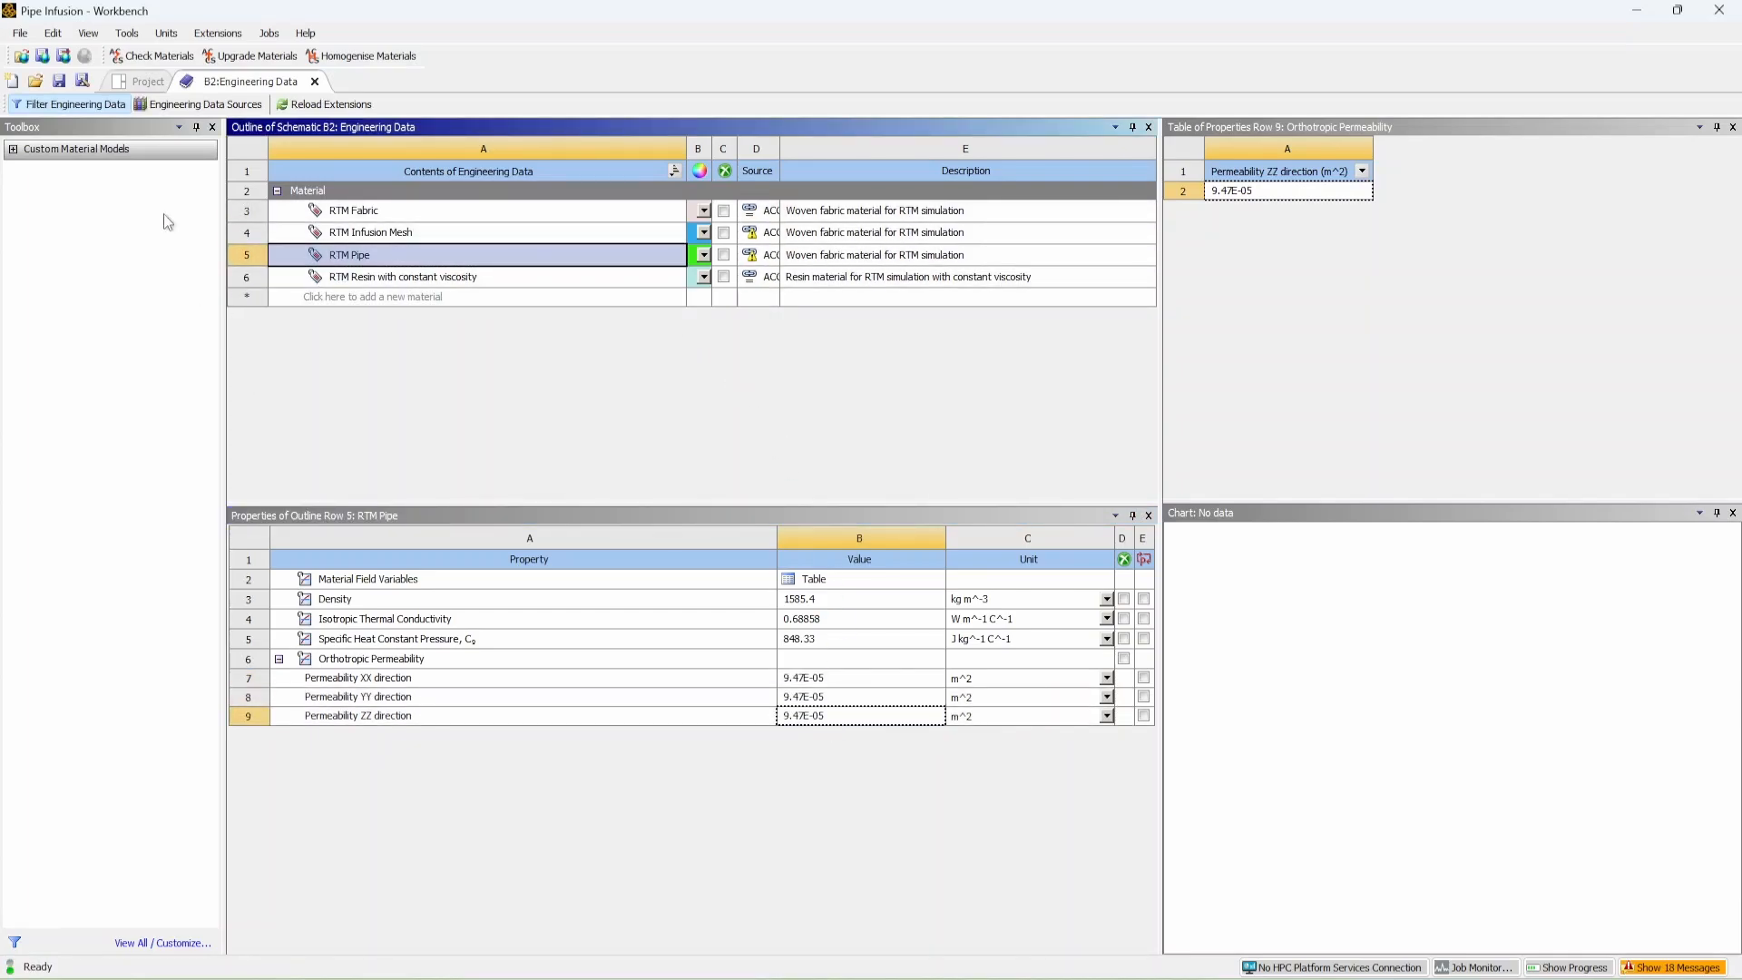
# Return to the project schematic and check which unit system the project uses.
pyautogui.click(136, 81)
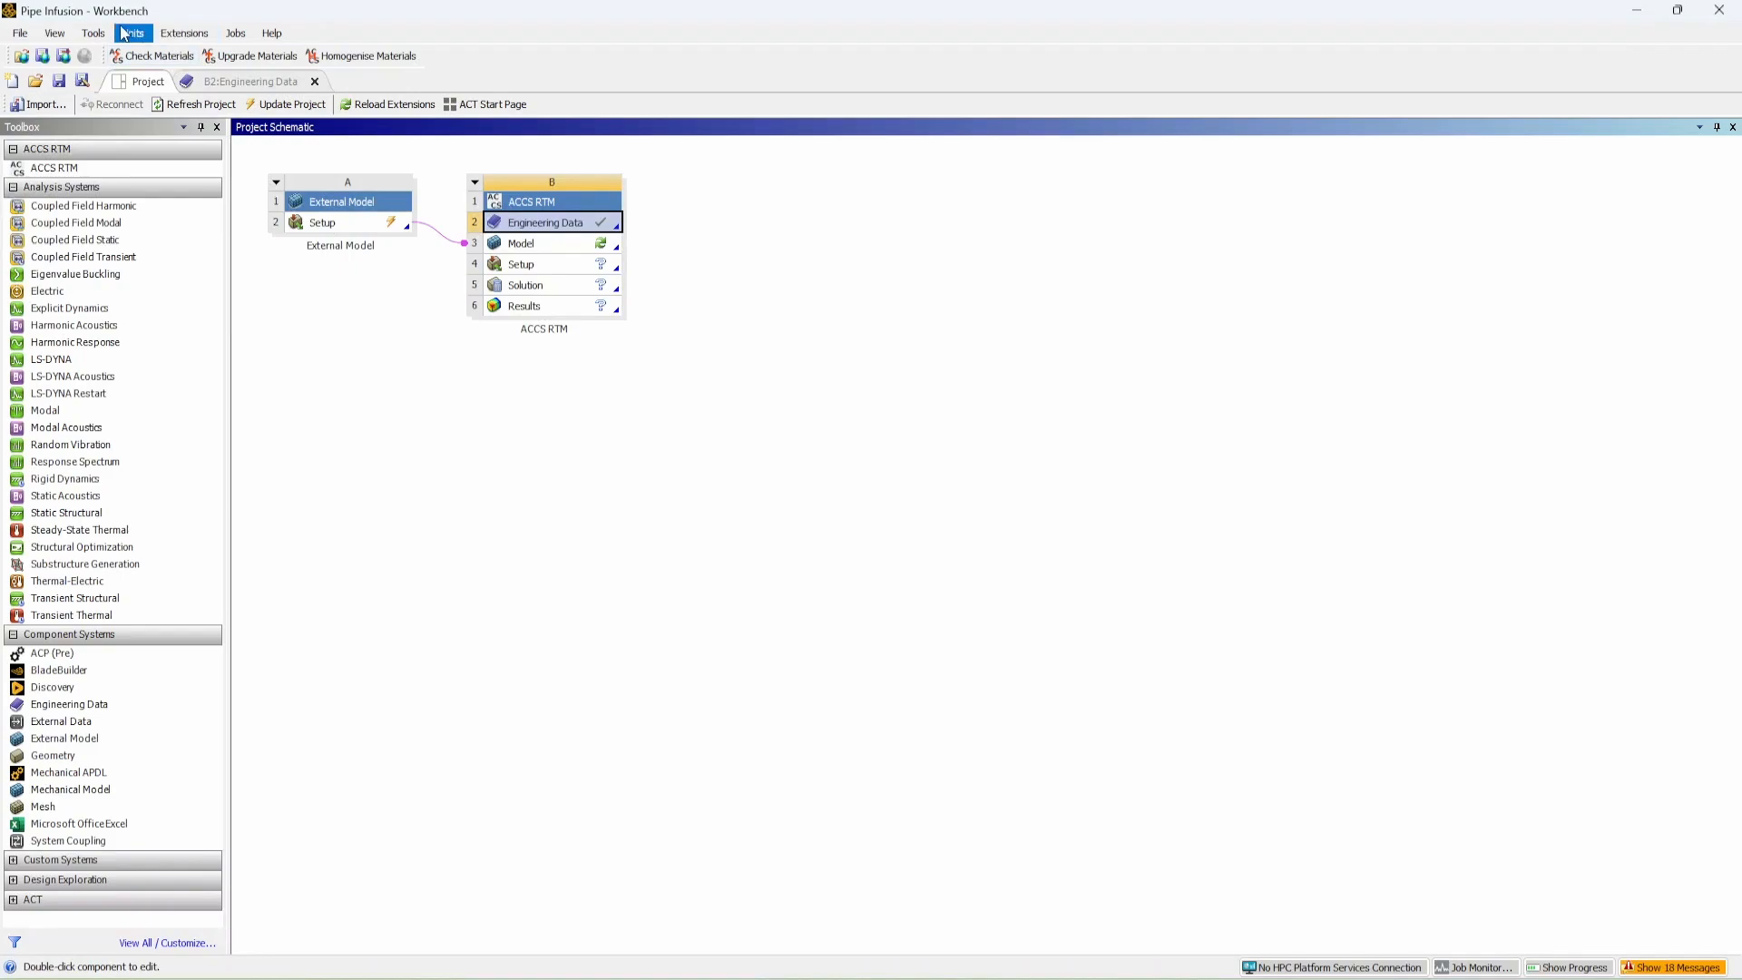
pyautogui.click(125, 33)
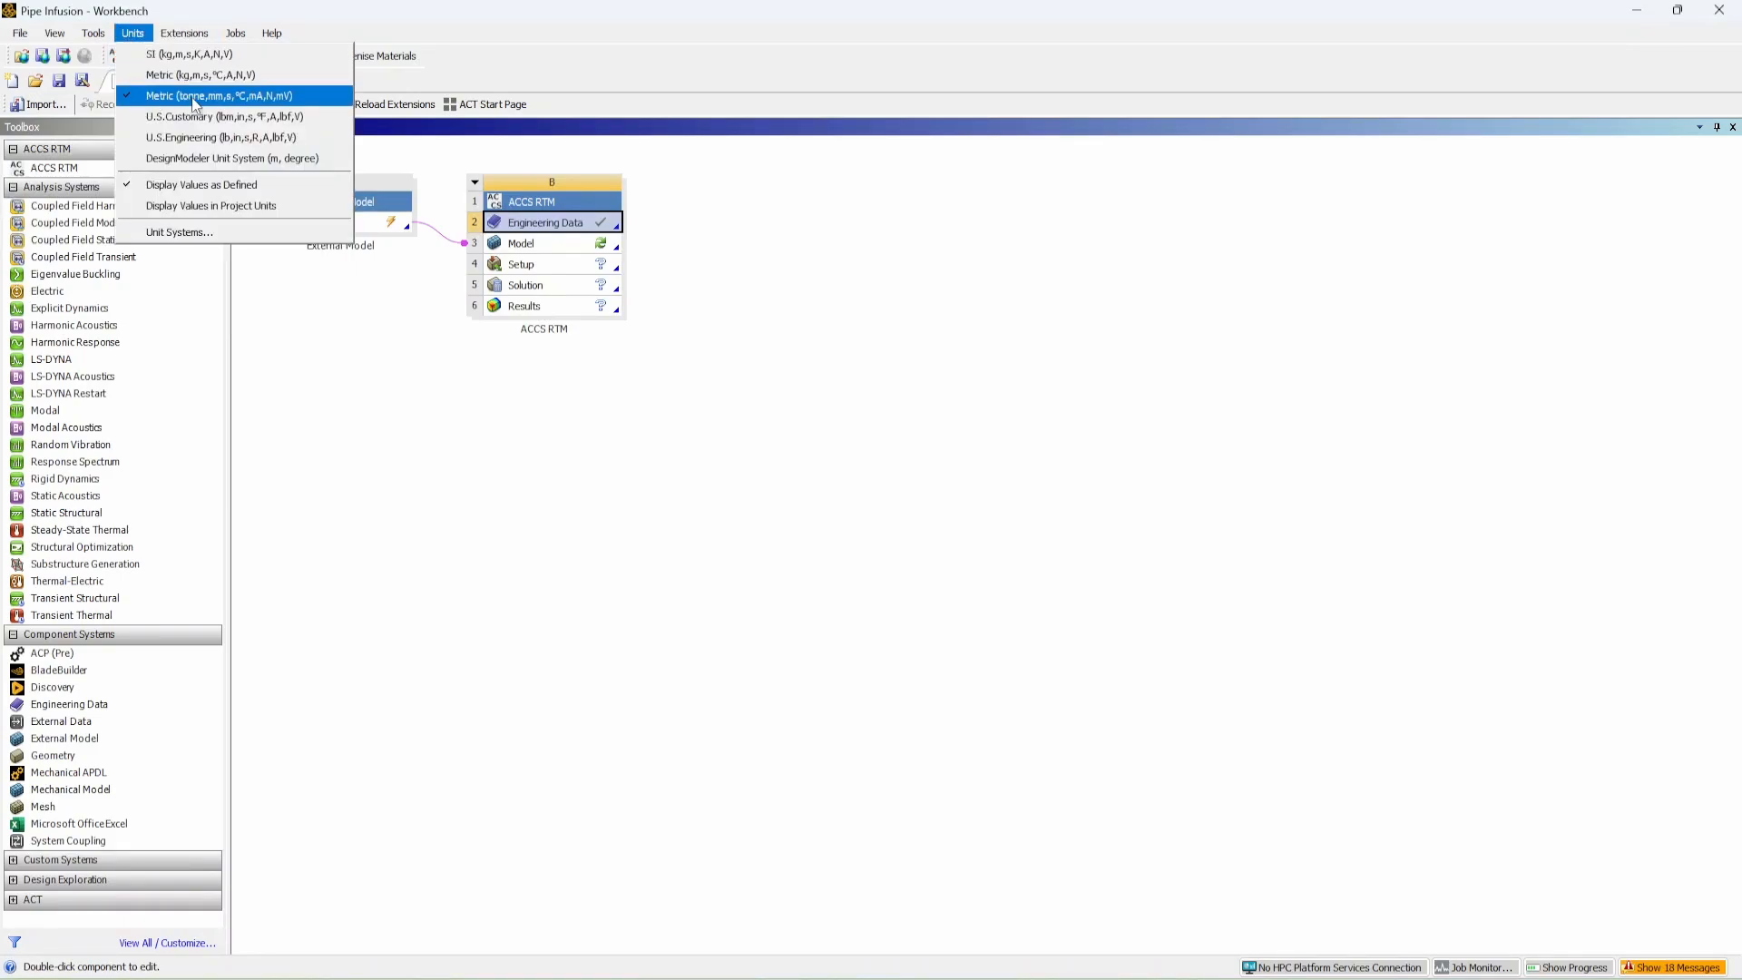
pyautogui.click(768, 246)
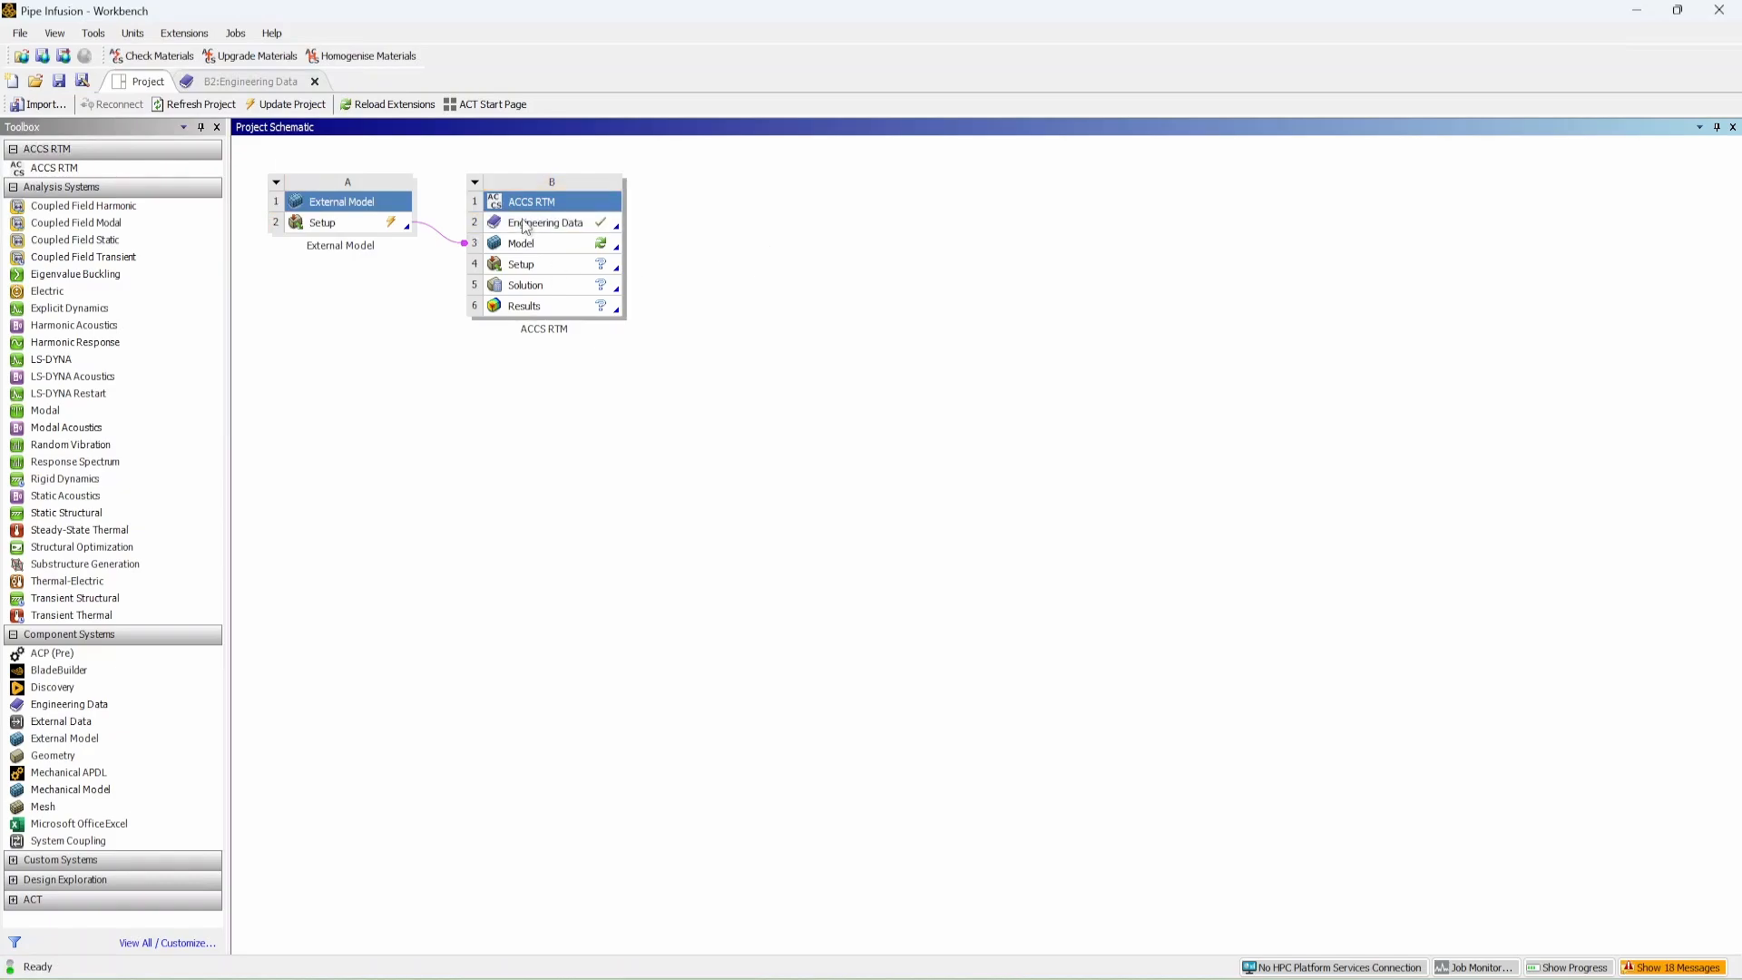
# Update the ACCS RTM system's Model cell and open the model in Mechanical.
pyautogui.rightClick(548, 245)
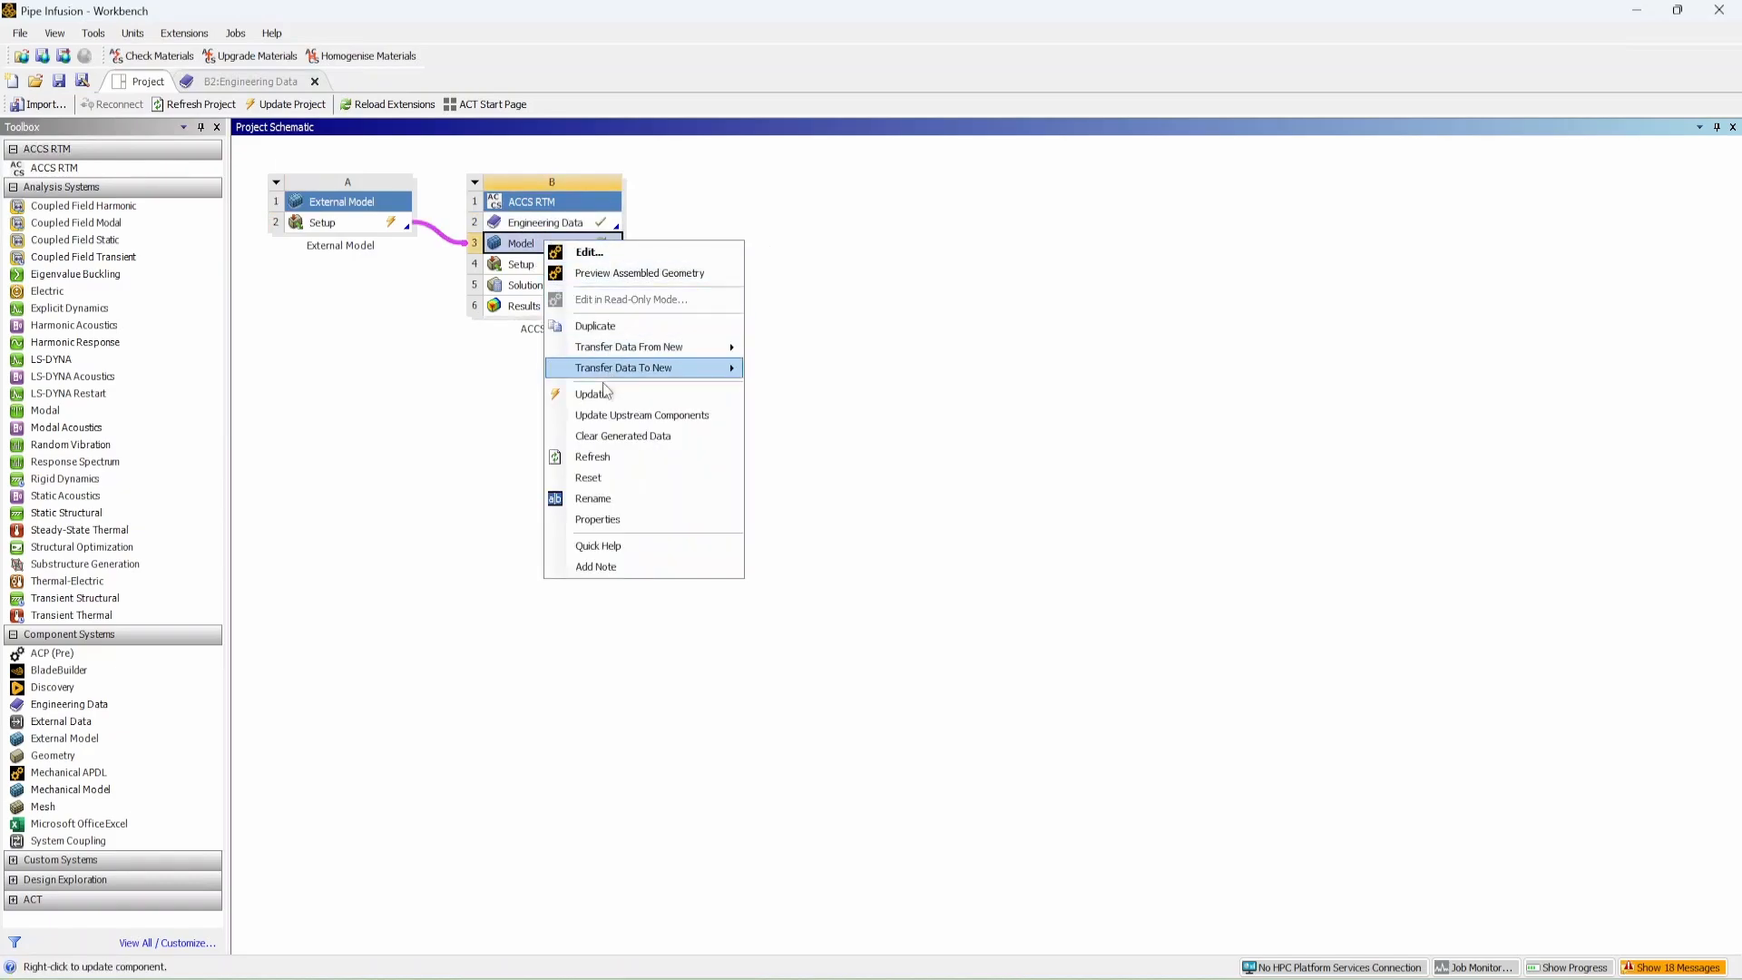
pyautogui.click(594, 395)
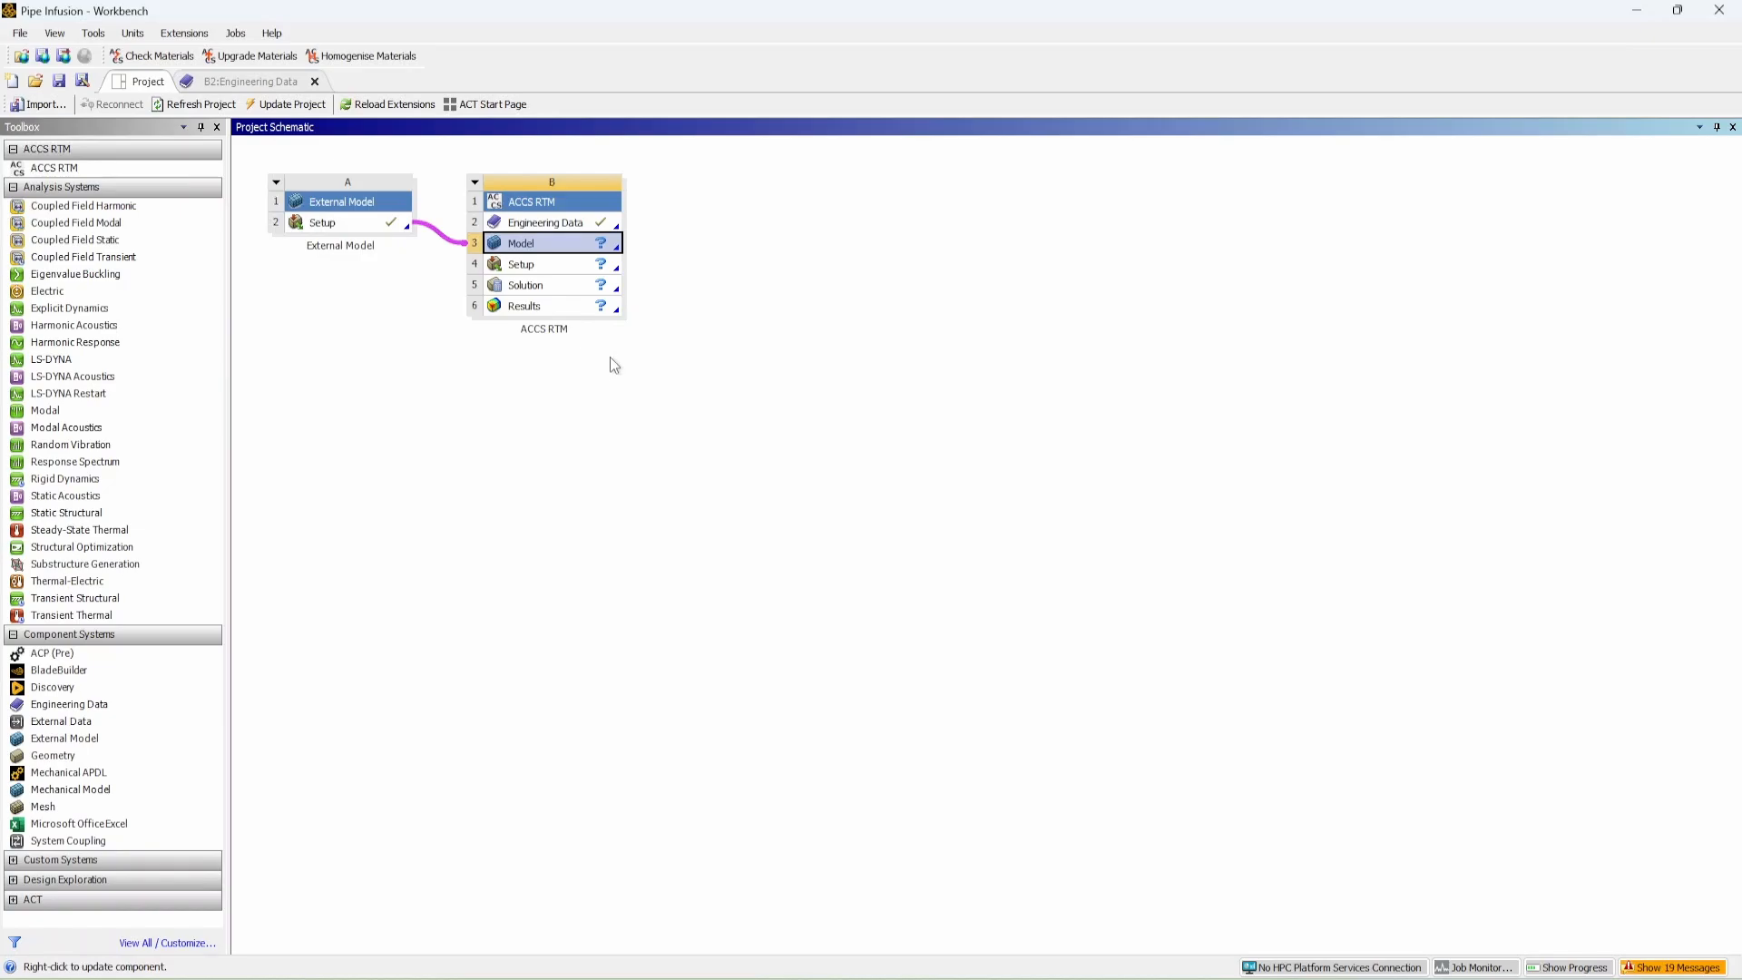
pyautogui.doubleClick(570, 251)
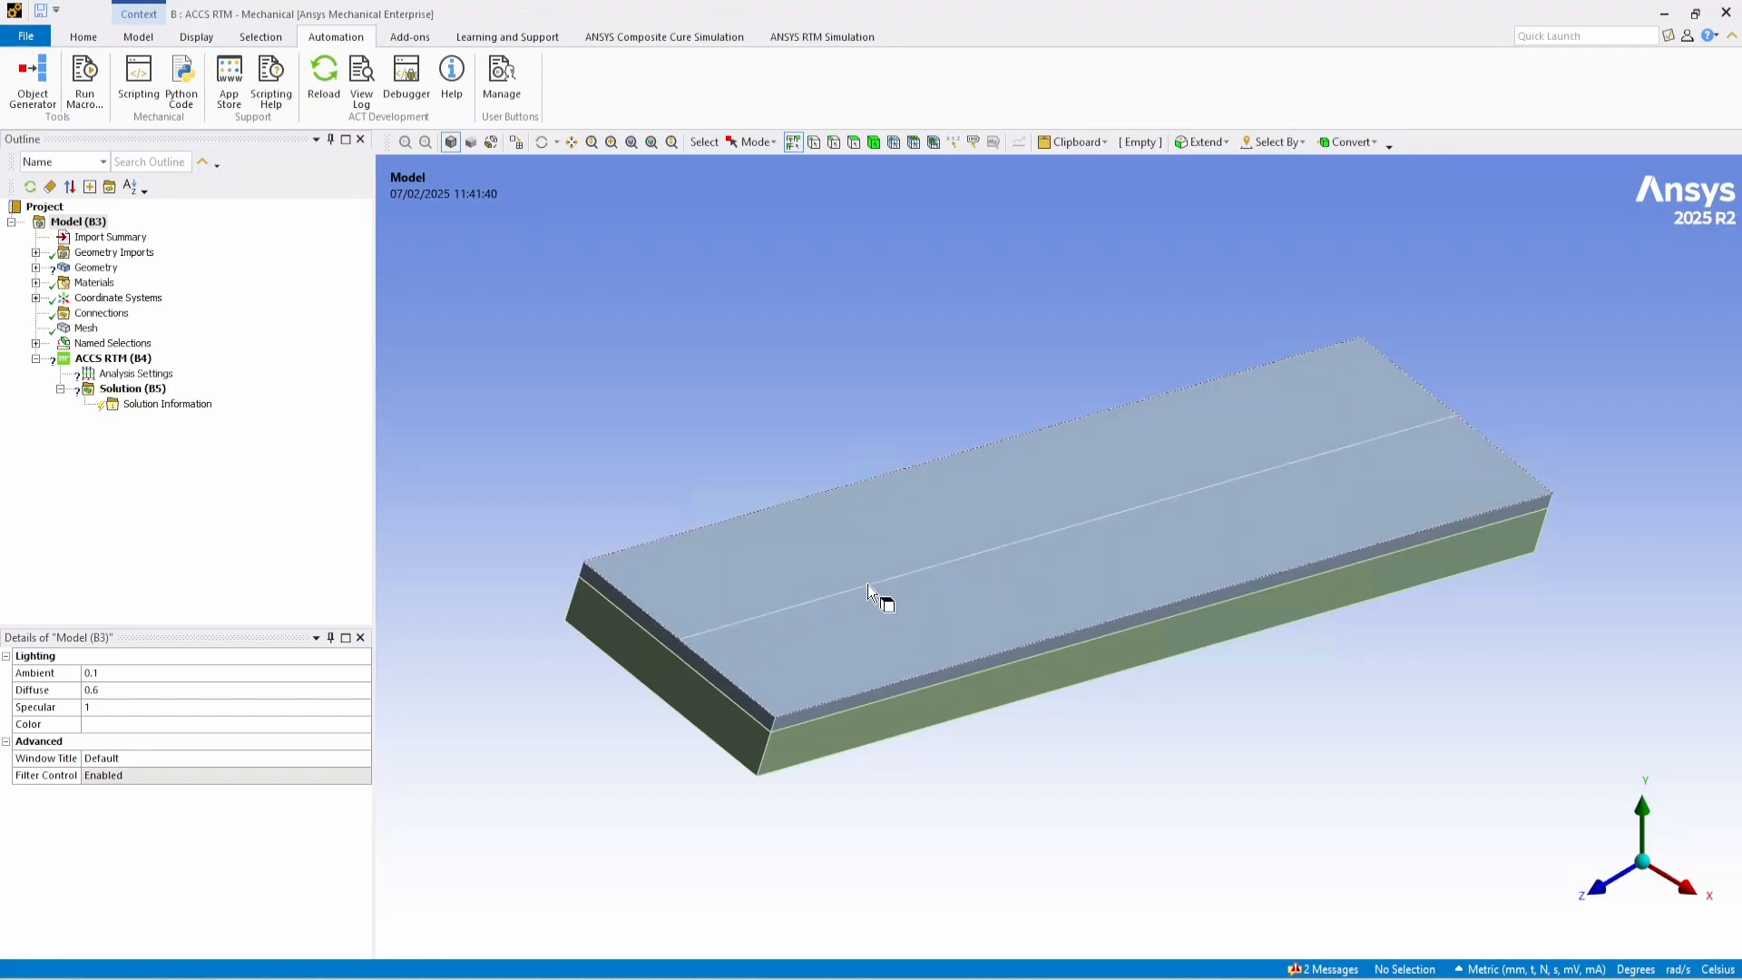
# Examine the layered plate, picking the upper layer's top face and the lower layer's end face.
pyautogui.moveTo(867, 586); pyautogui.dragTo(852, 717, button='middle')
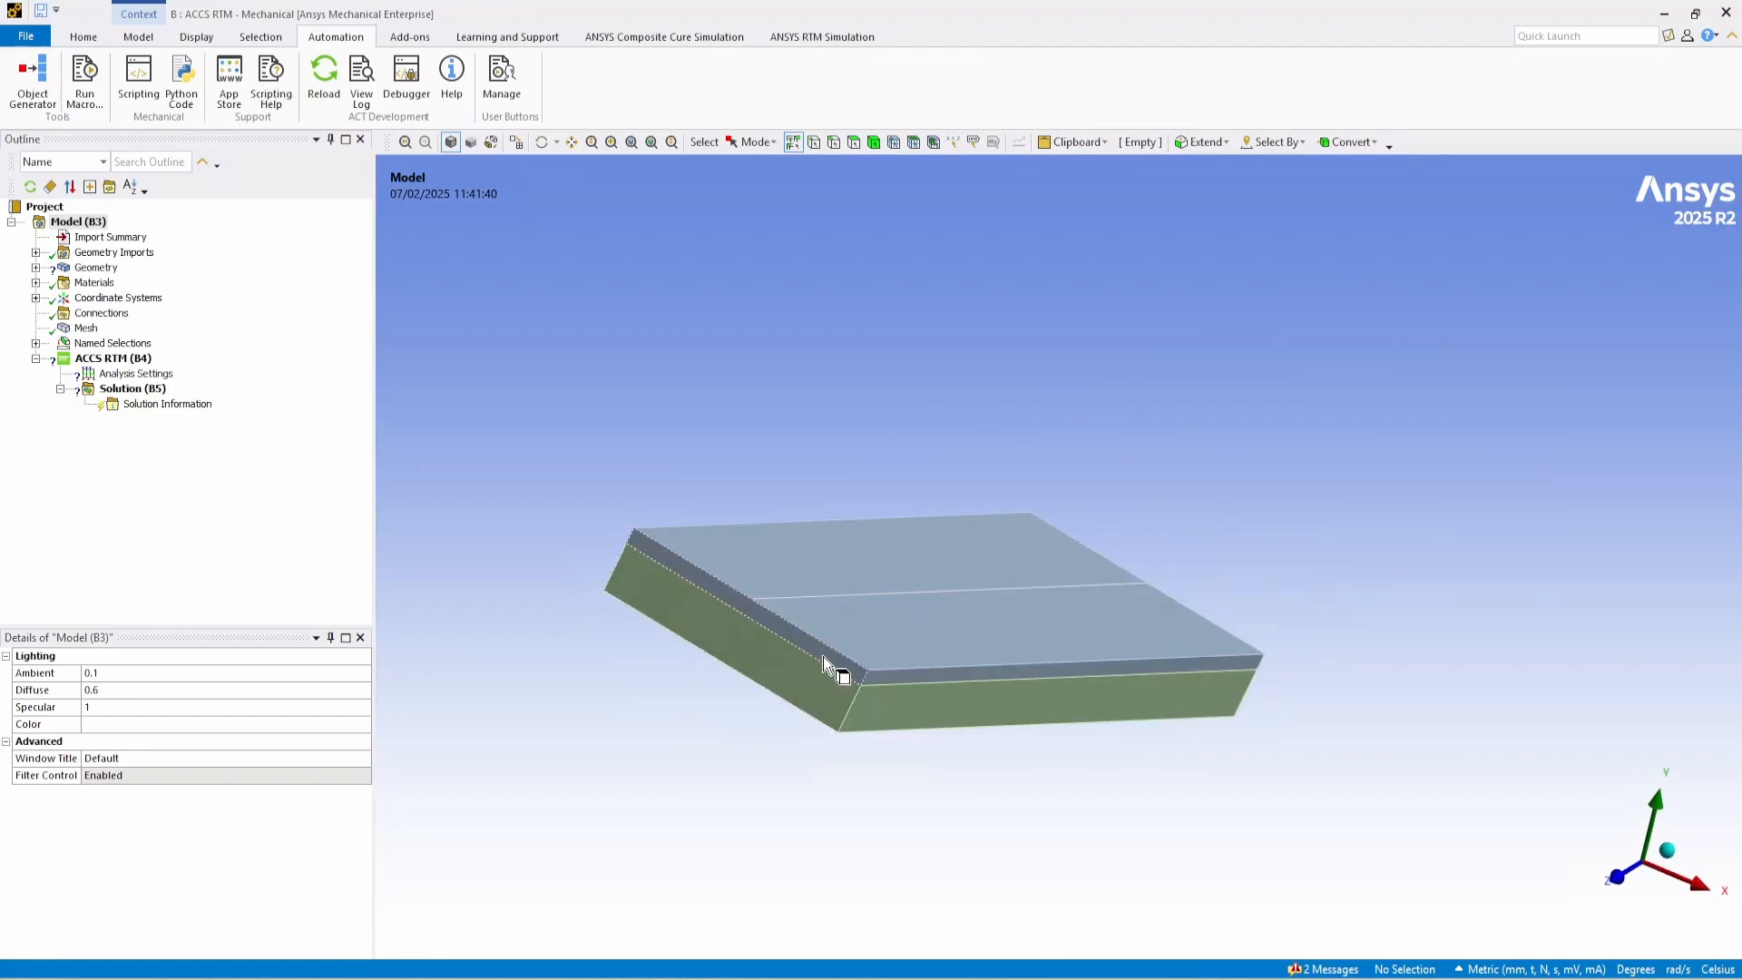
pyautogui.click(918, 648)
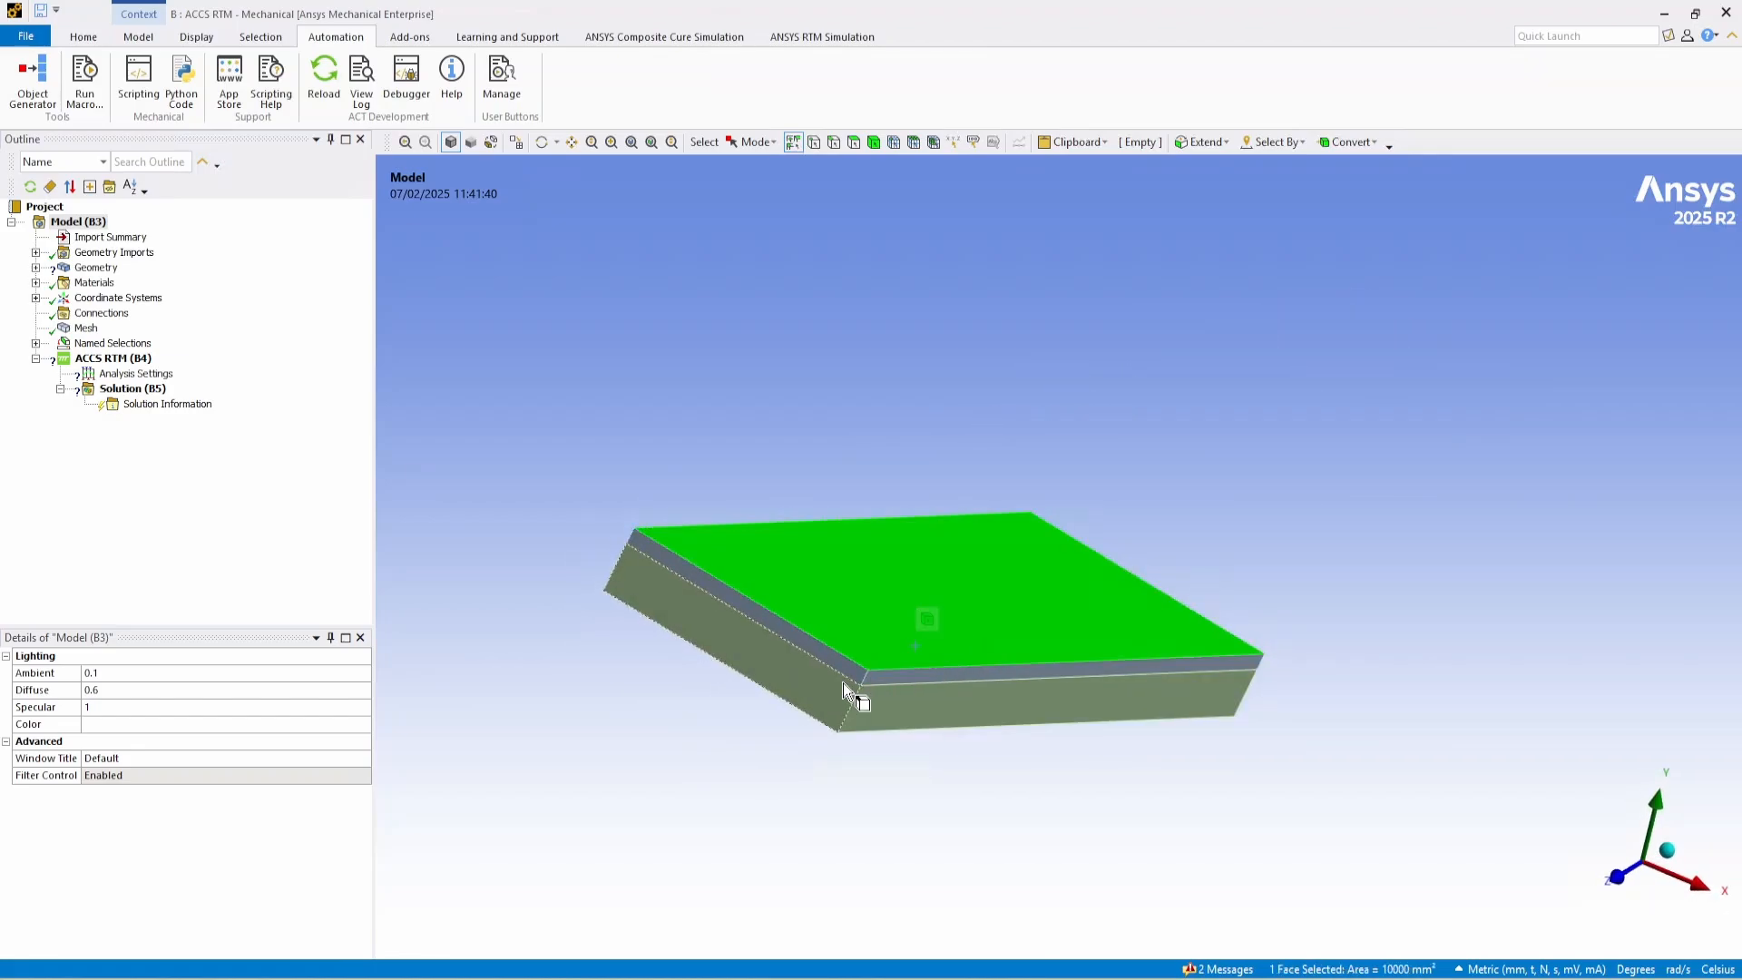
pyautogui.click(808, 711)
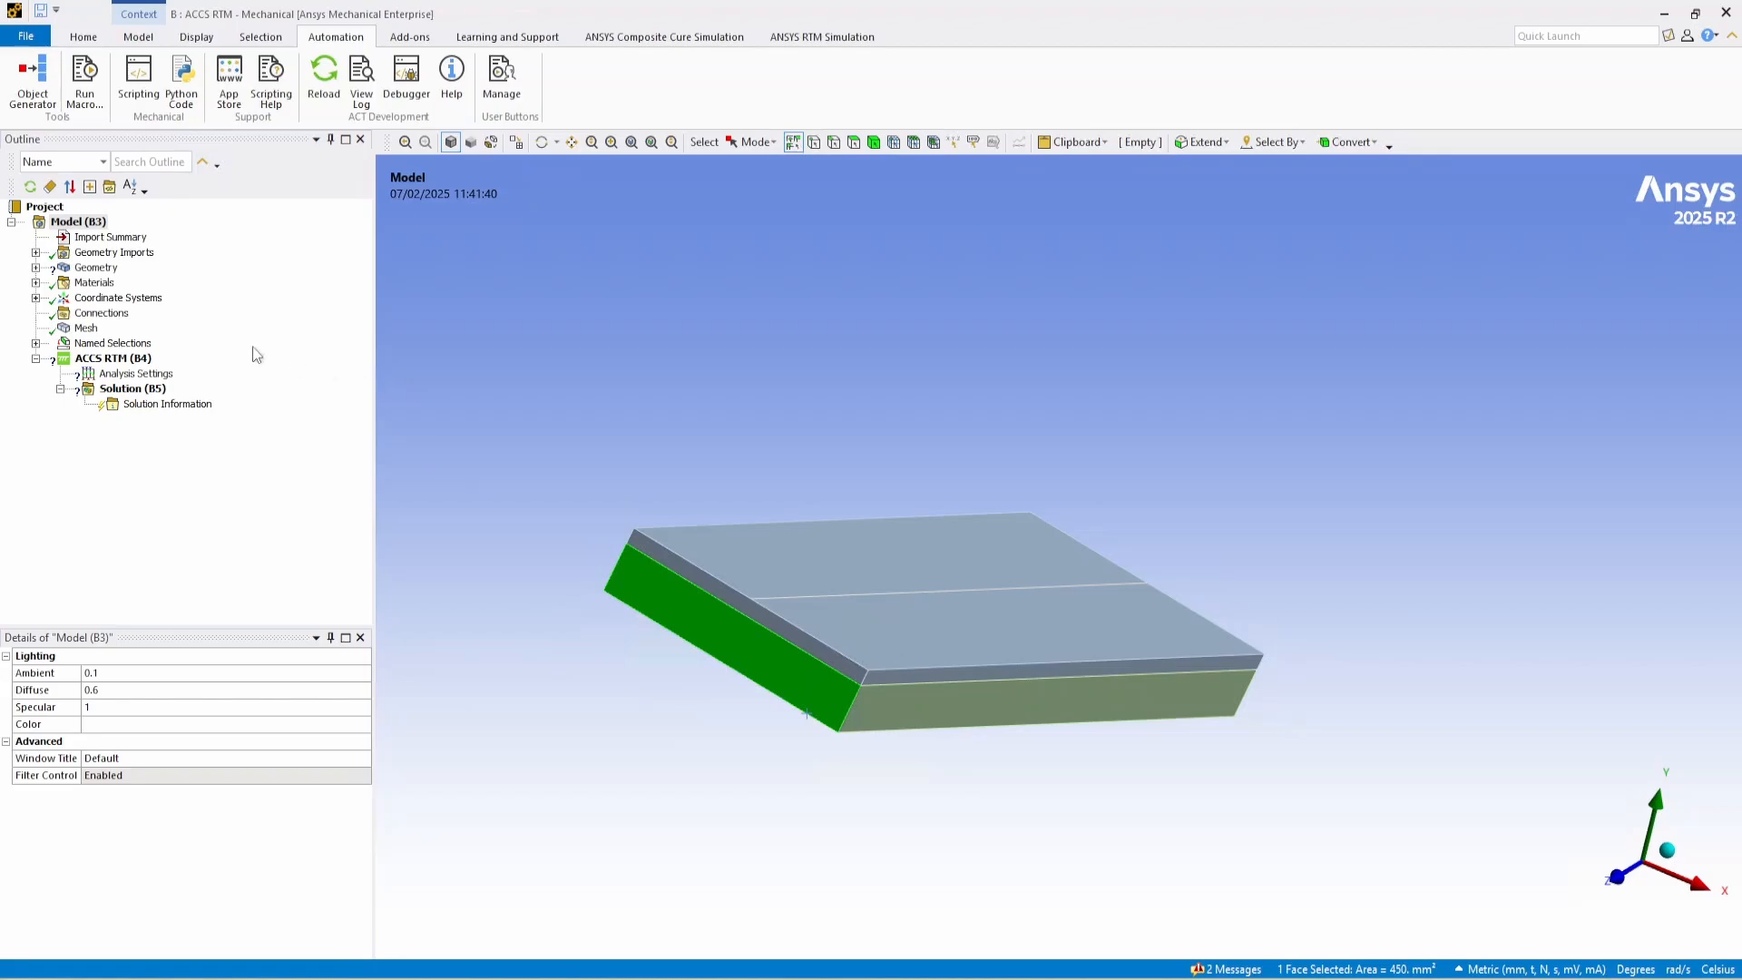
# Assign the RTM Pipe material to Line Body 1 in the geometry.
pyautogui.click(35, 268)
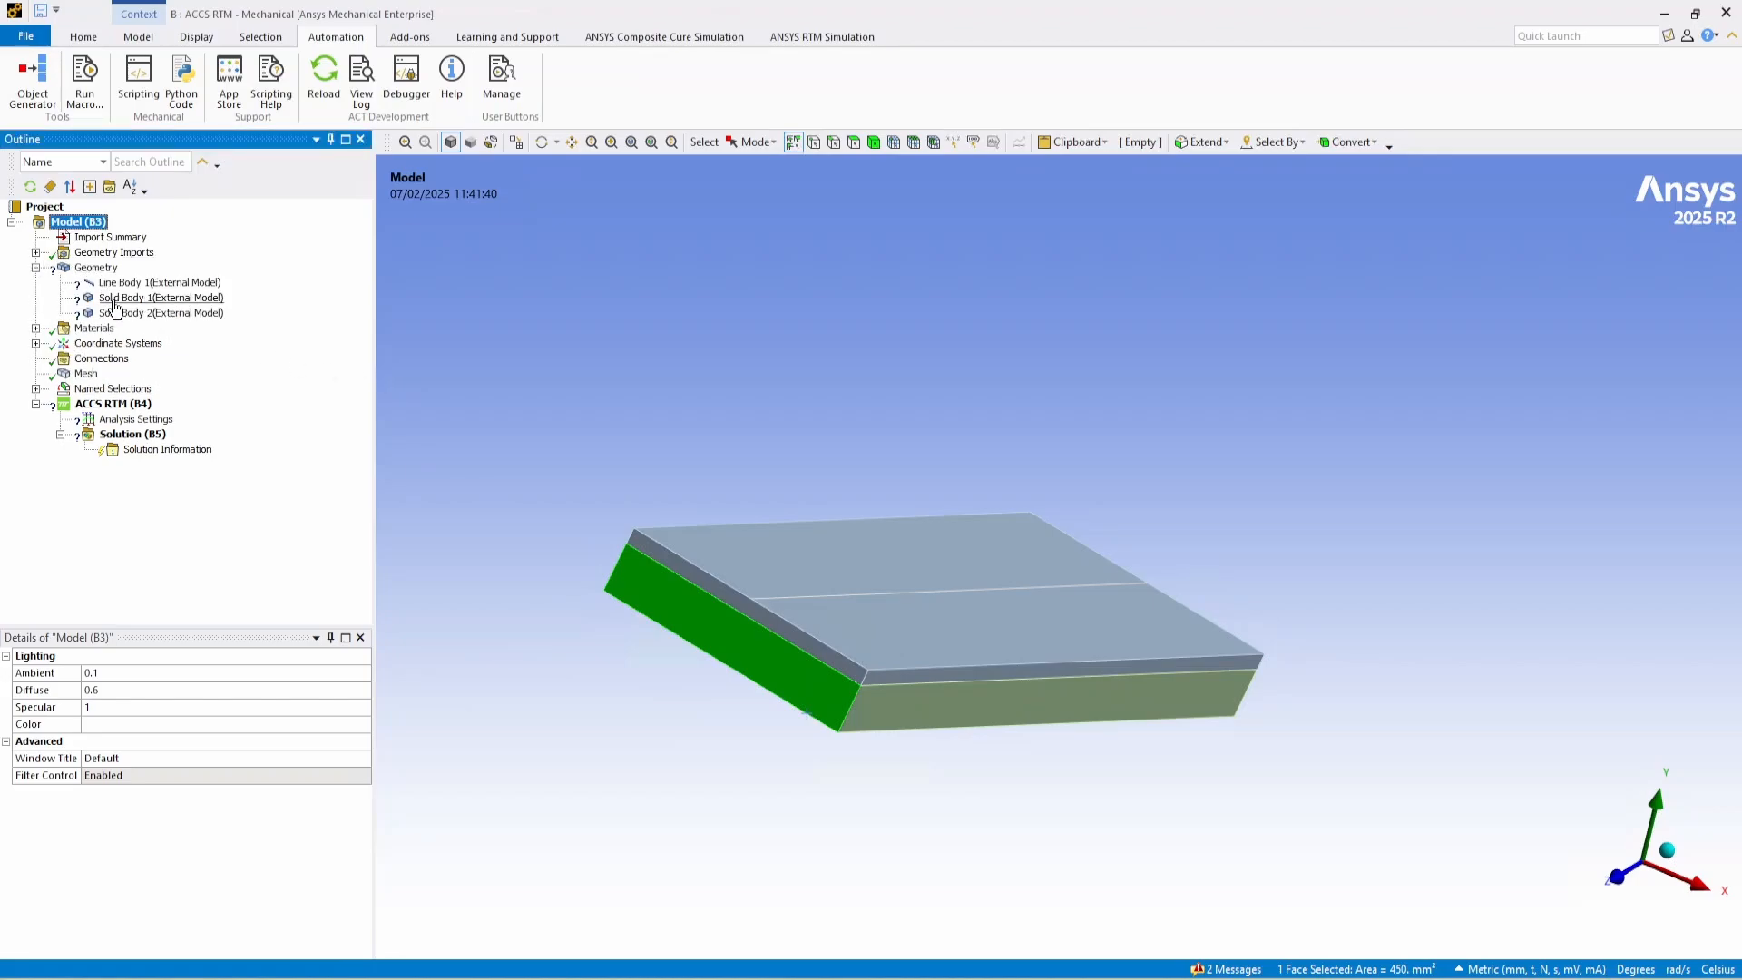
pyautogui.click(150, 283)
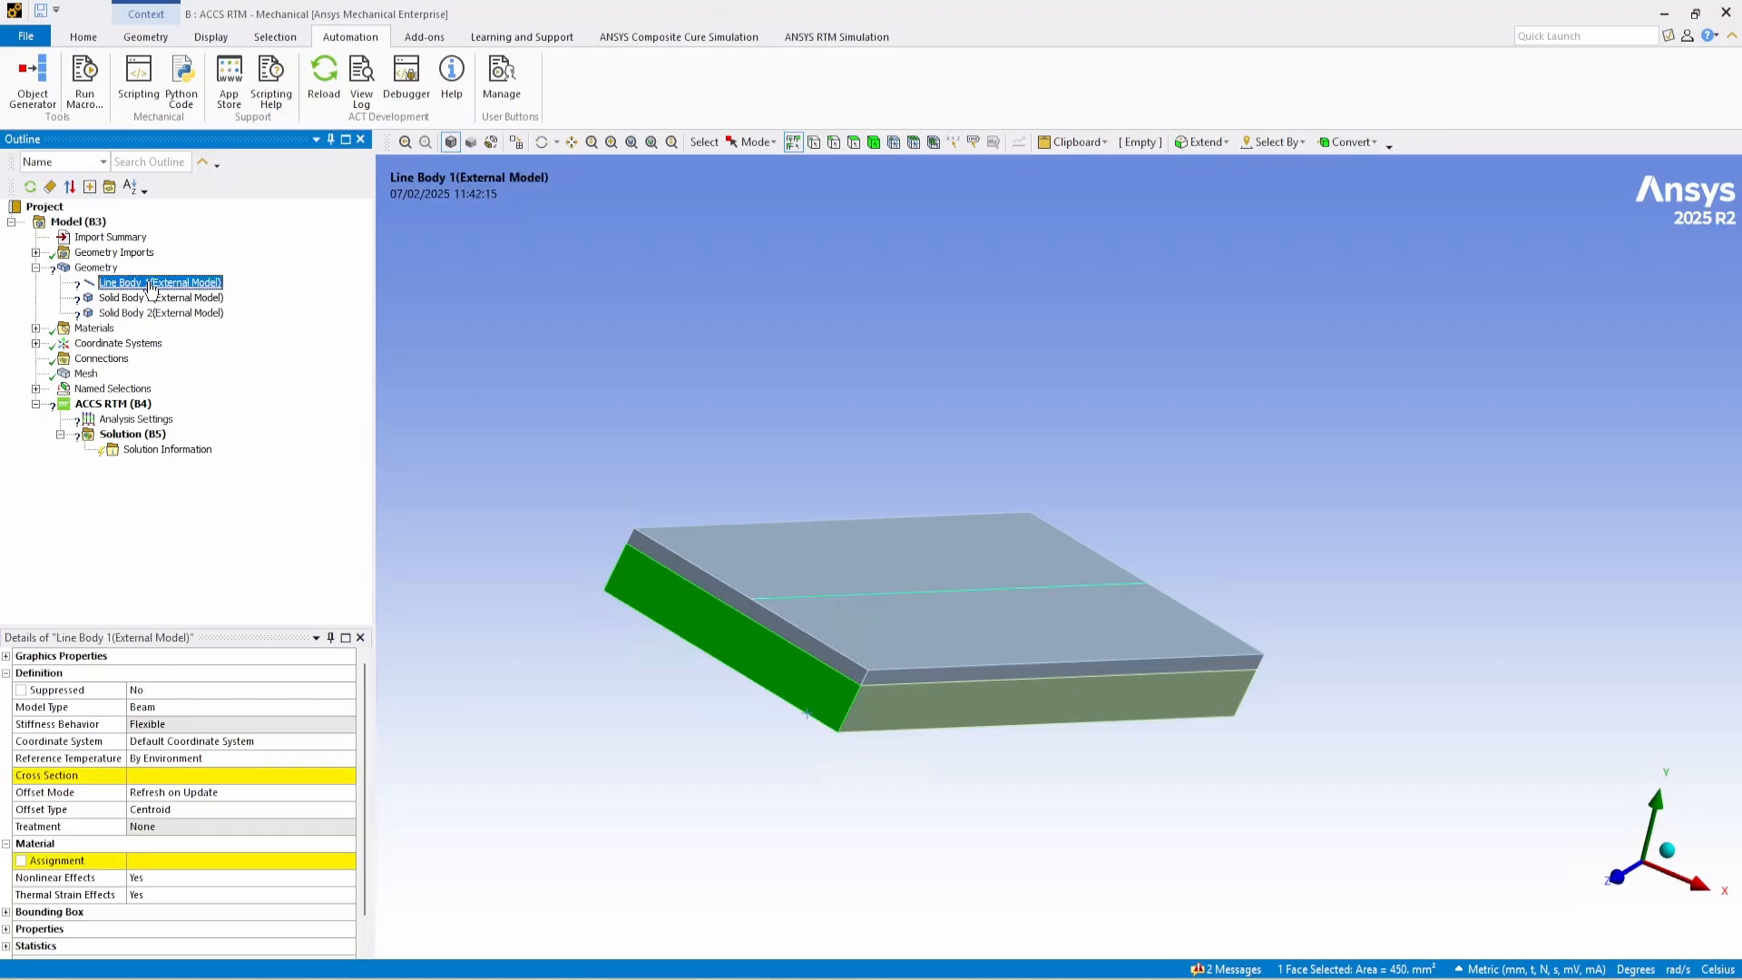
pyautogui.click(347, 869)
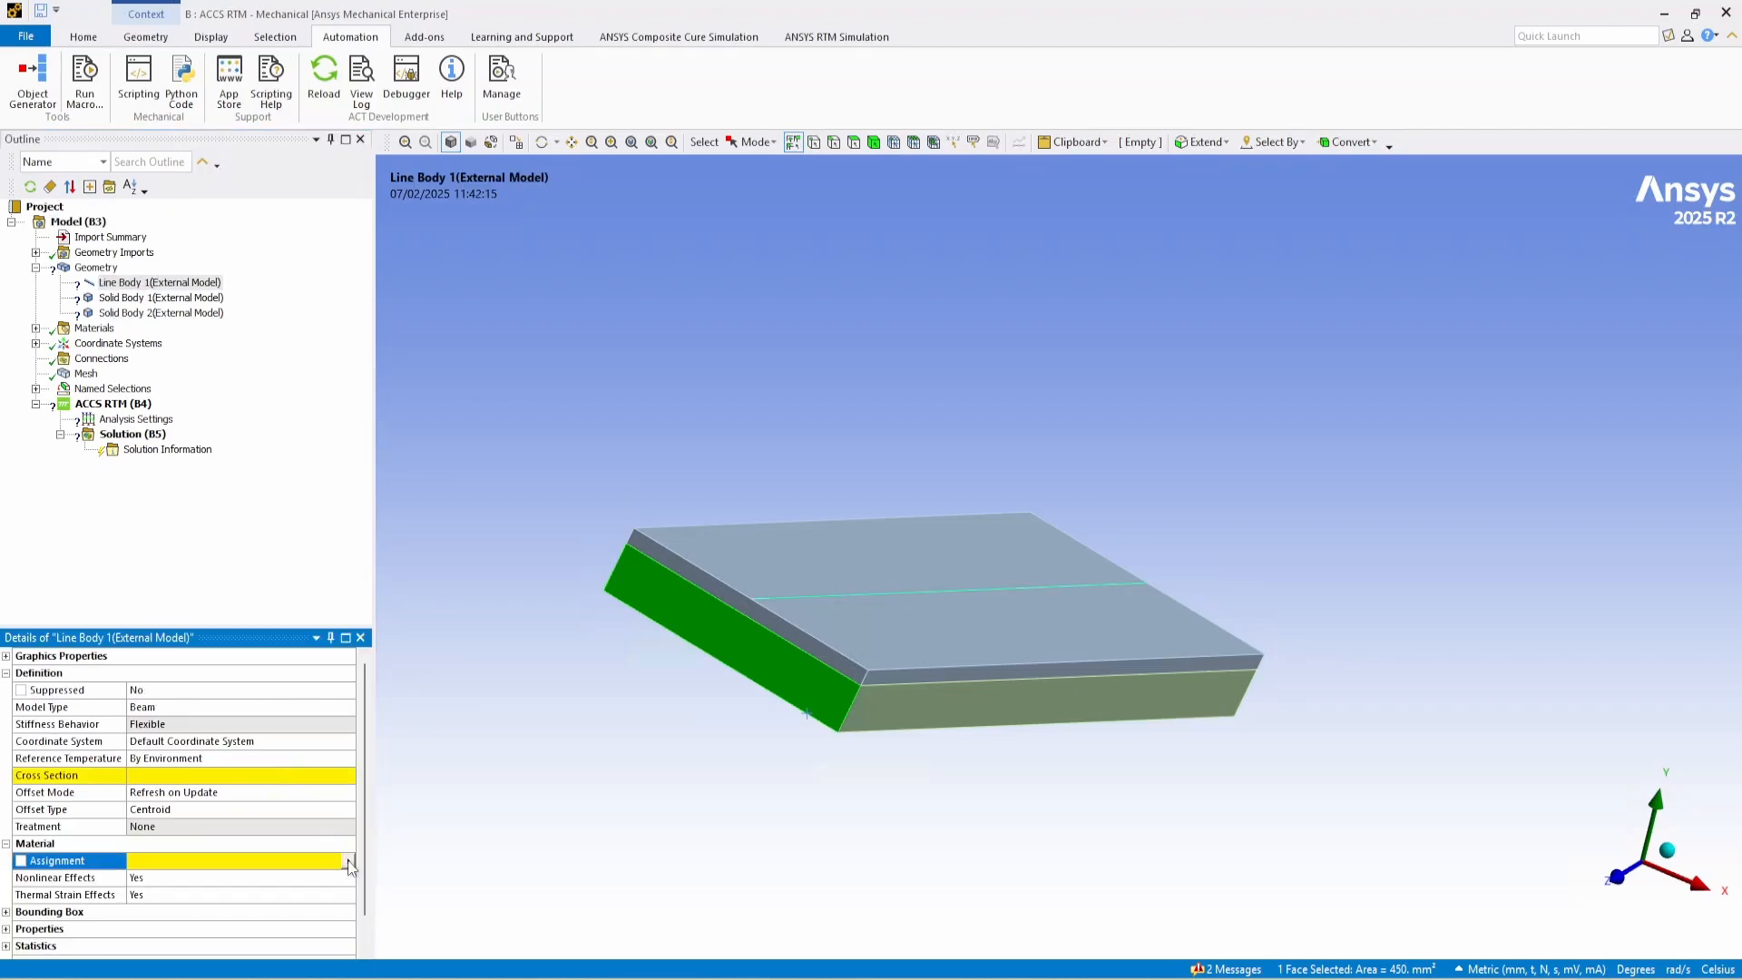
pyautogui.click(348, 861)
pyautogui.click(496, 623)
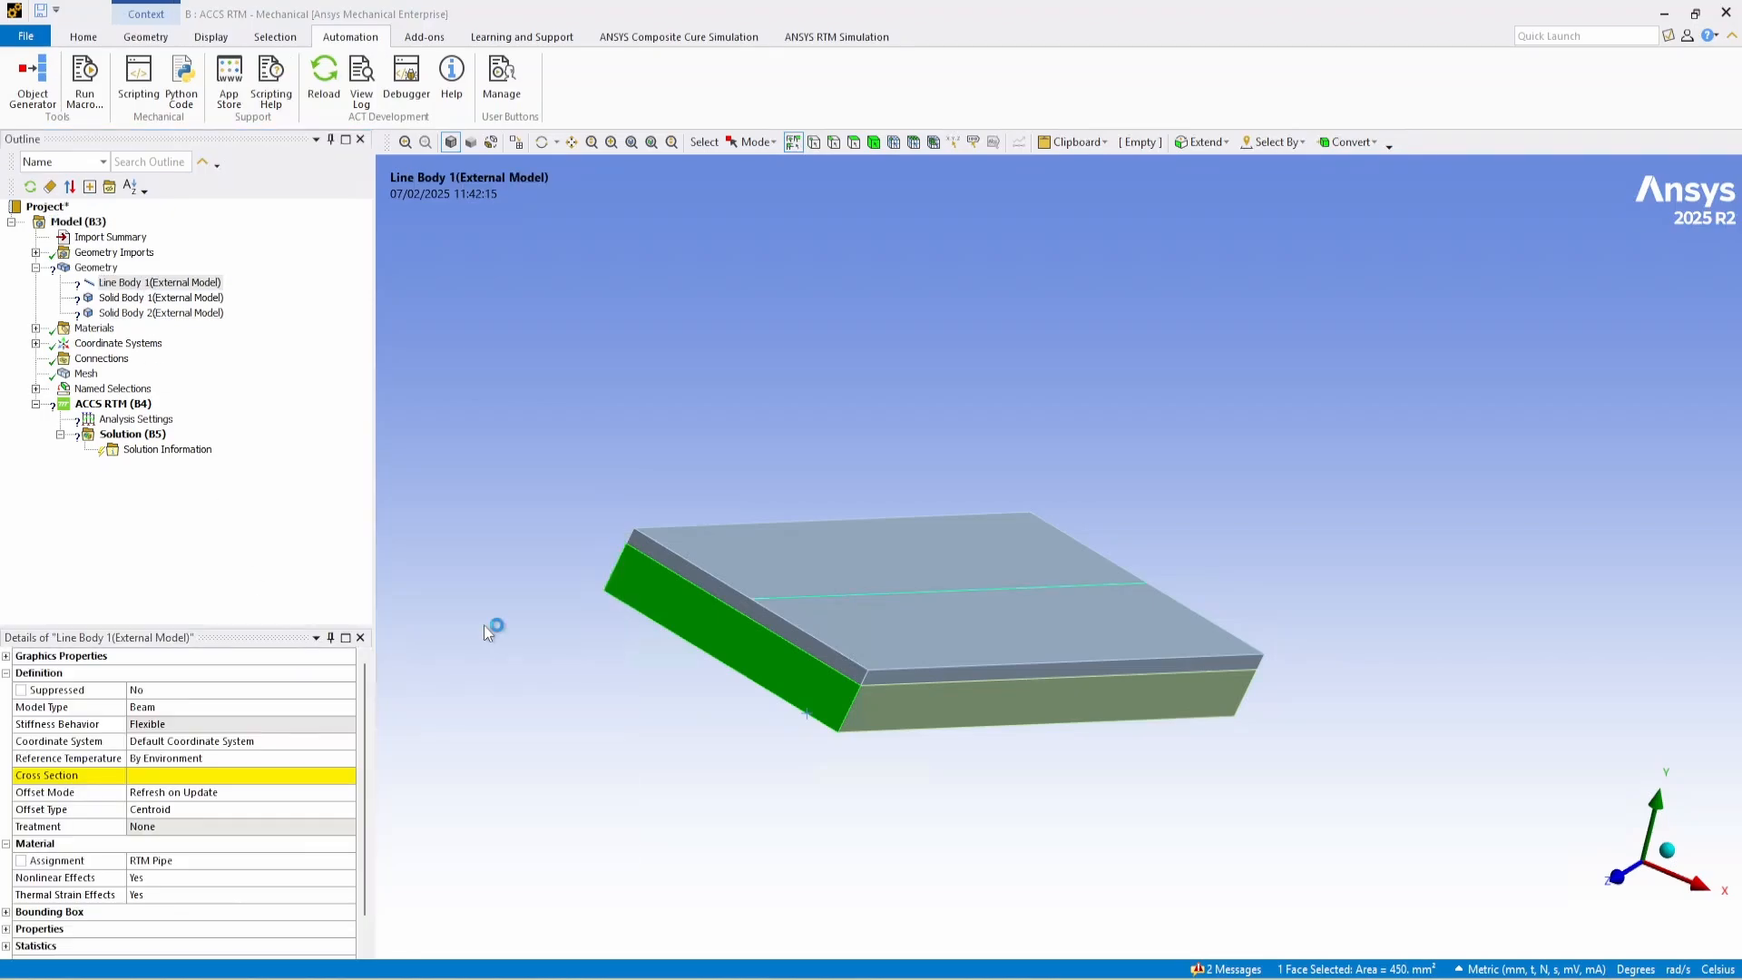
# Assign the RTM Infusion Mesh material to Solid Body 1, the thin upper layer.
pyautogui.click(169, 299)
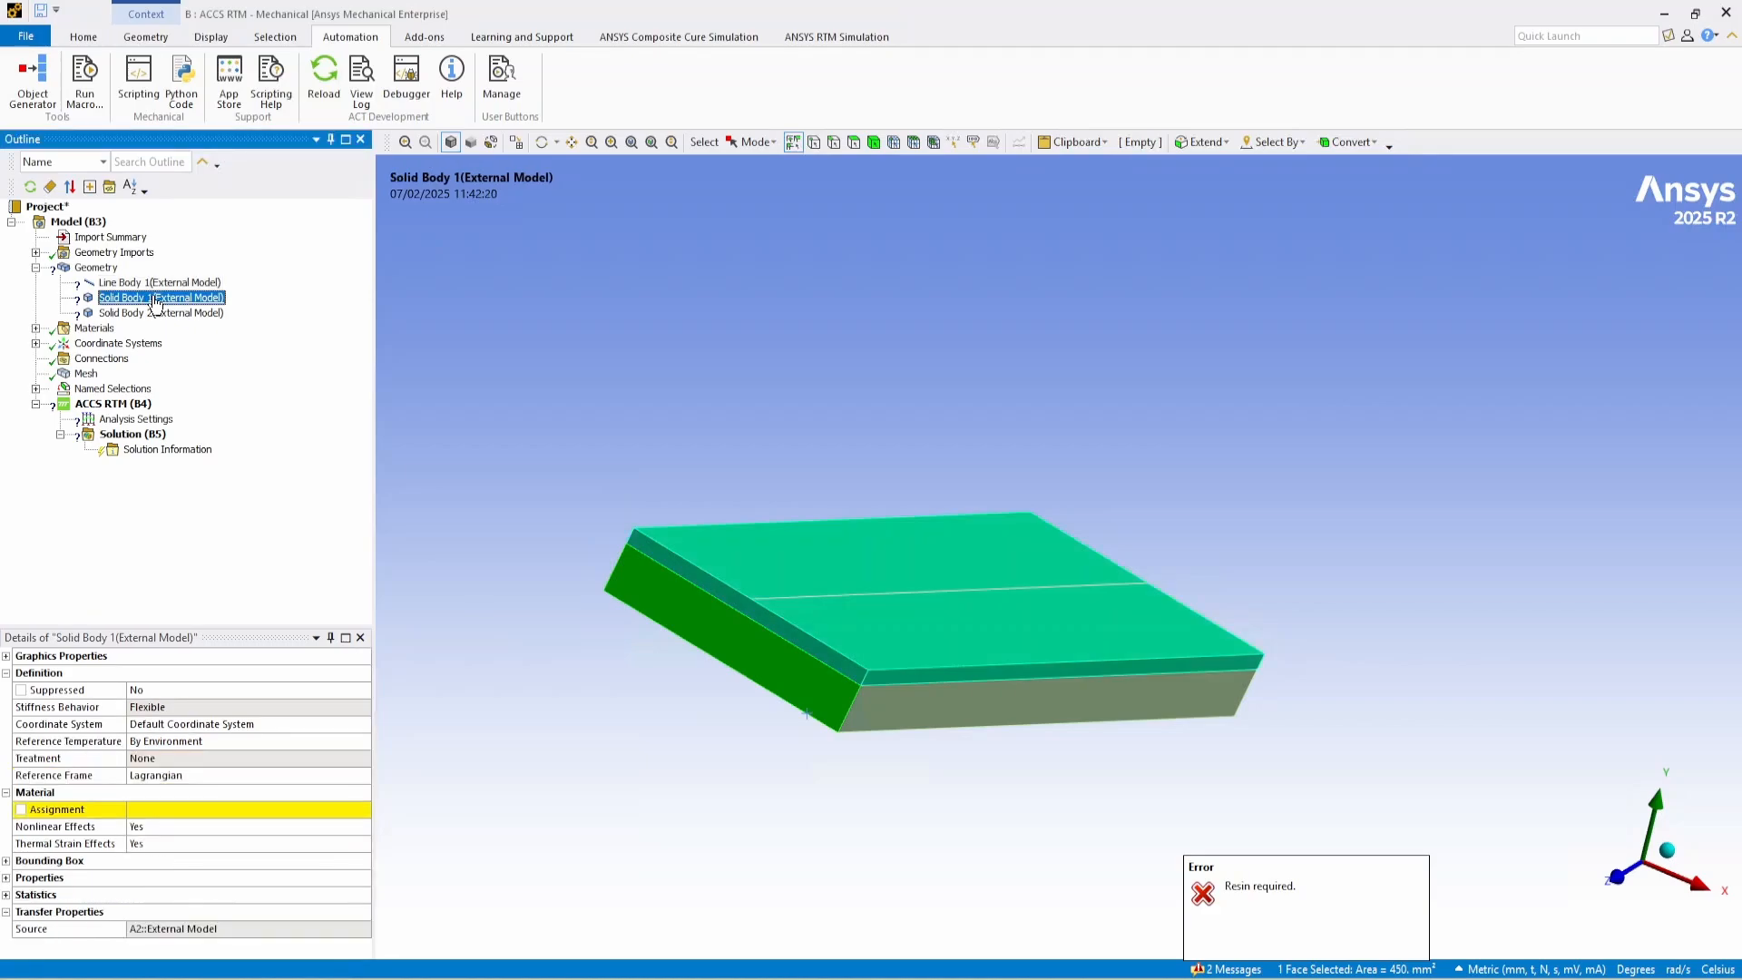
pyautogui.click(341, 810)
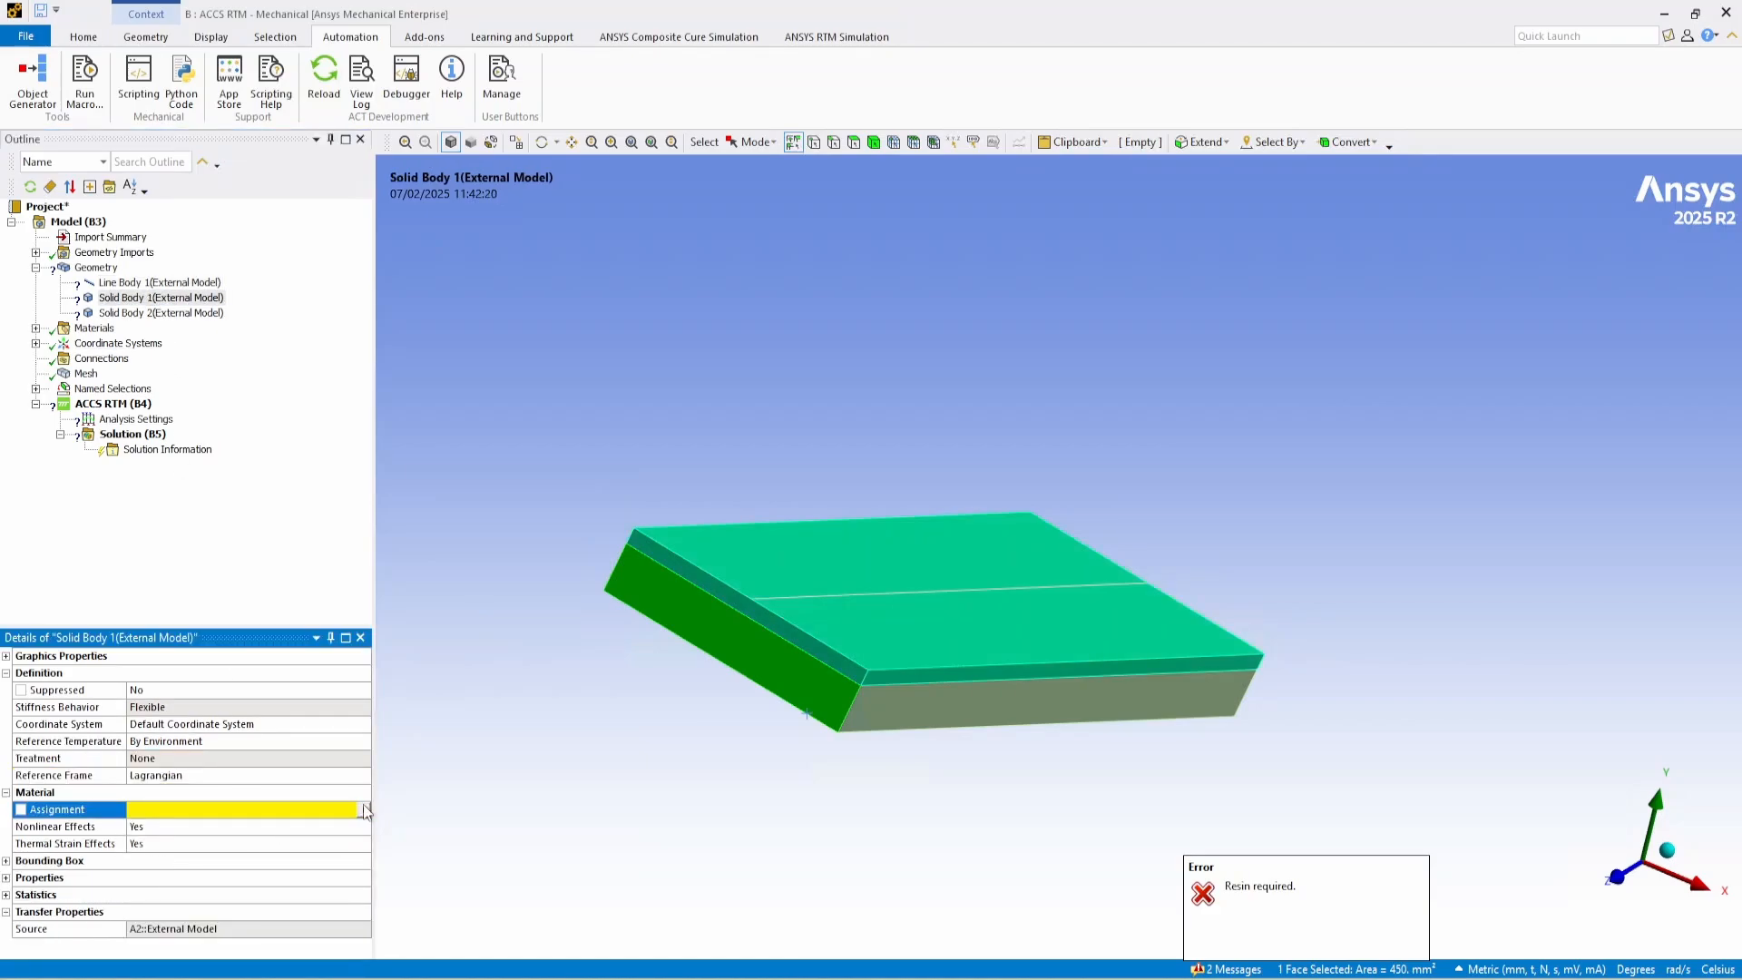
pyautogui.click(364, 809)
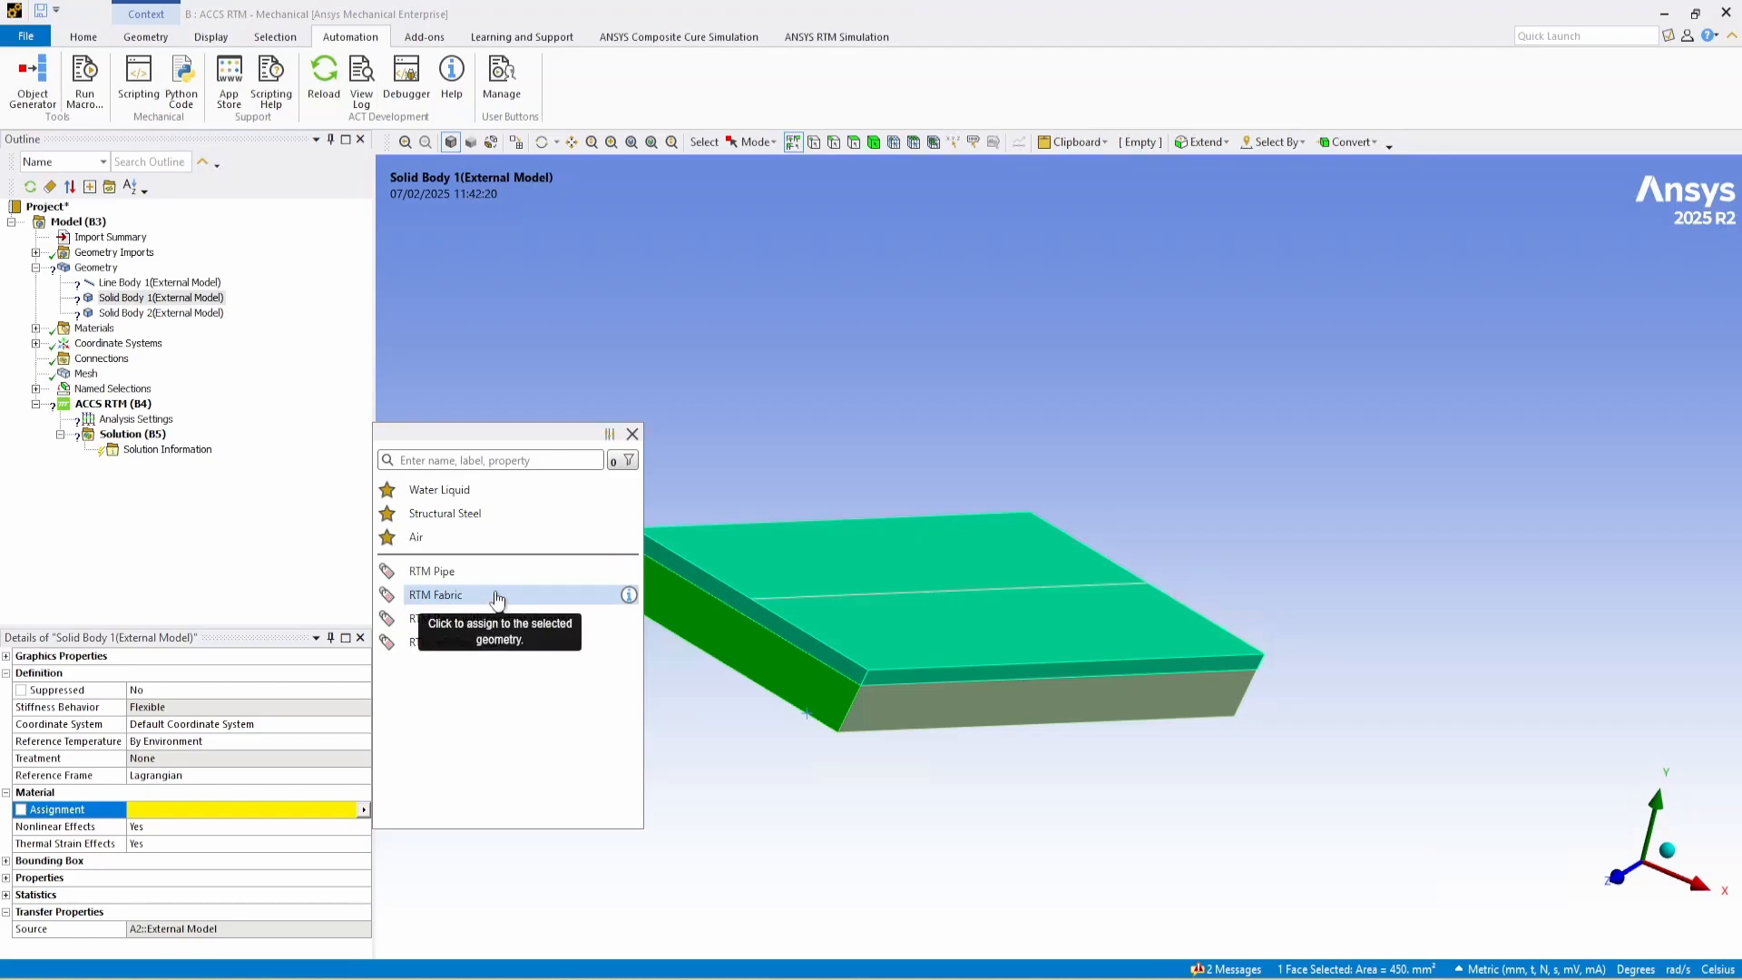
pyautogui.click(504, 646)
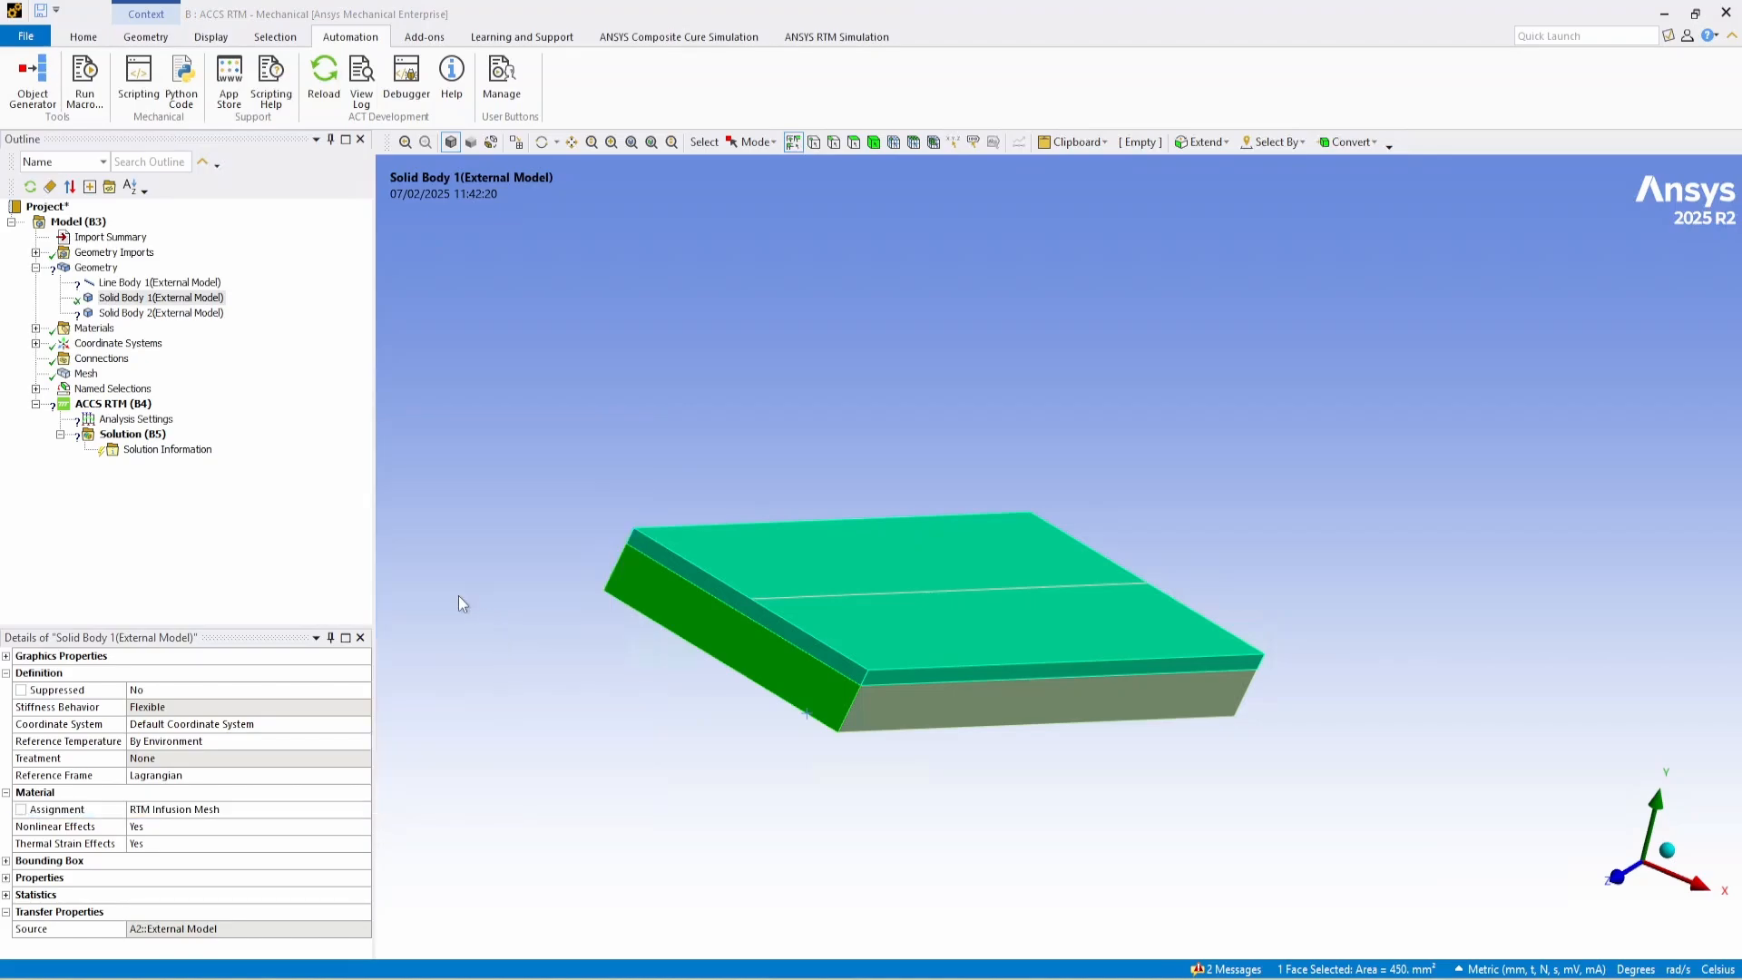
# Assign the RTM Fabric material to Solid Body 2, the thicker lower layer.
pyautogui.click(154, 314)
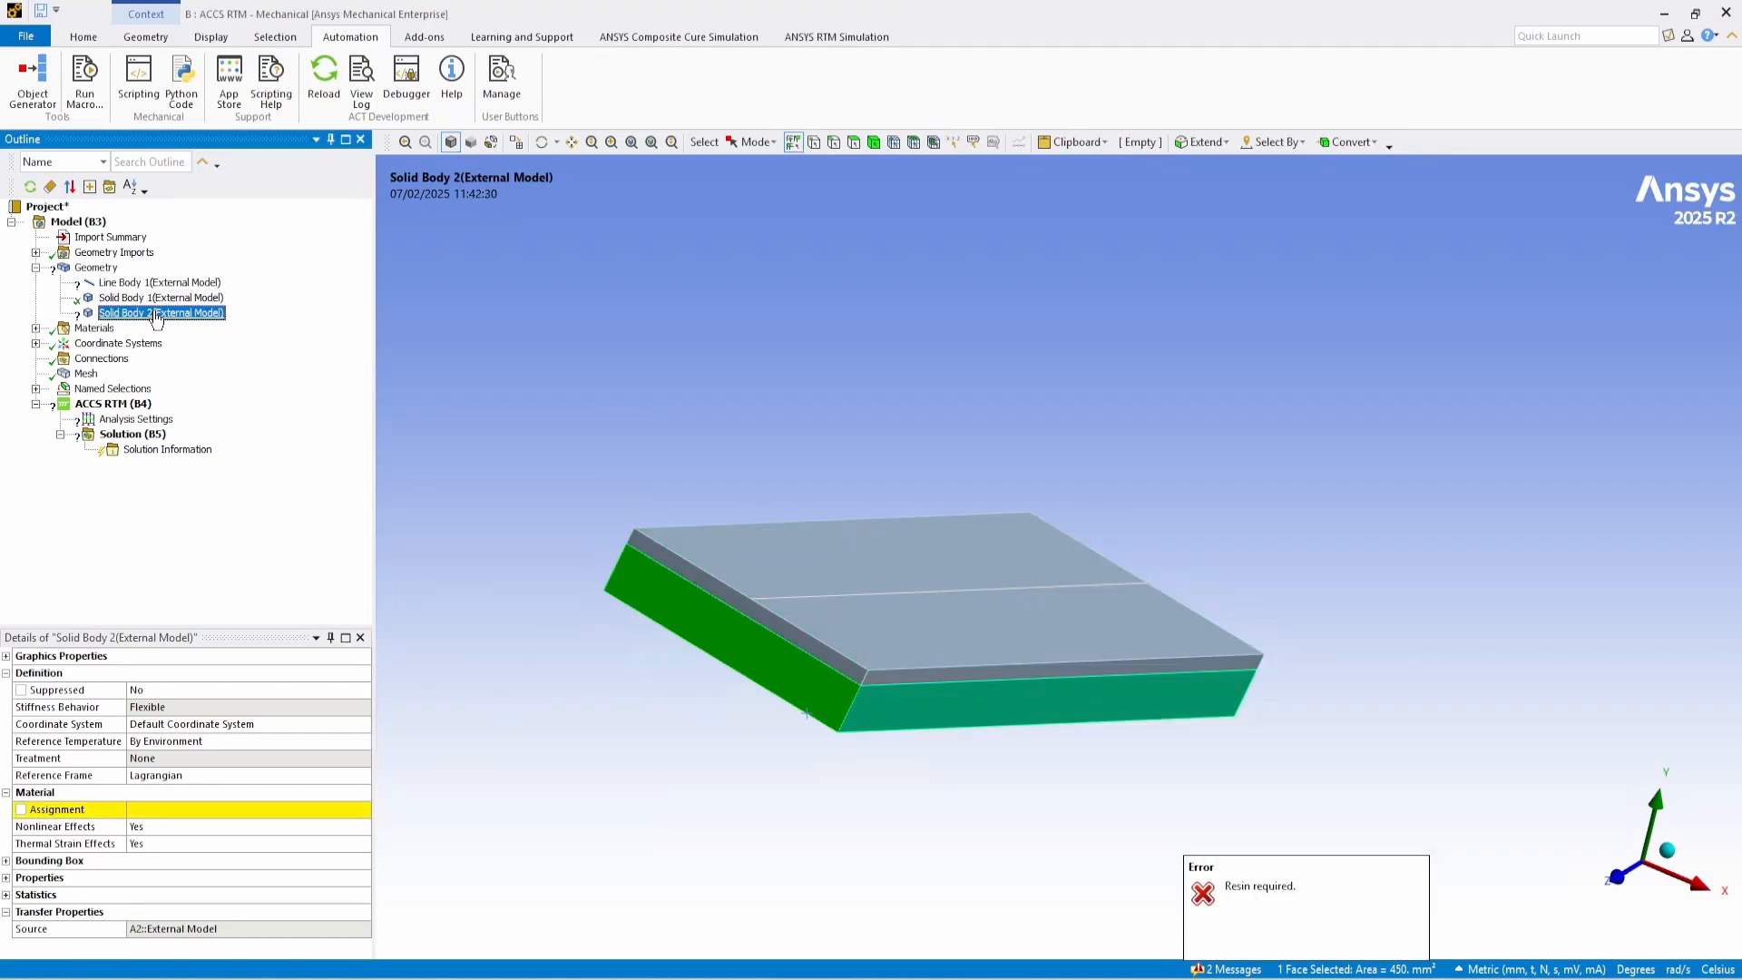
pyautogui.click(356, 815)
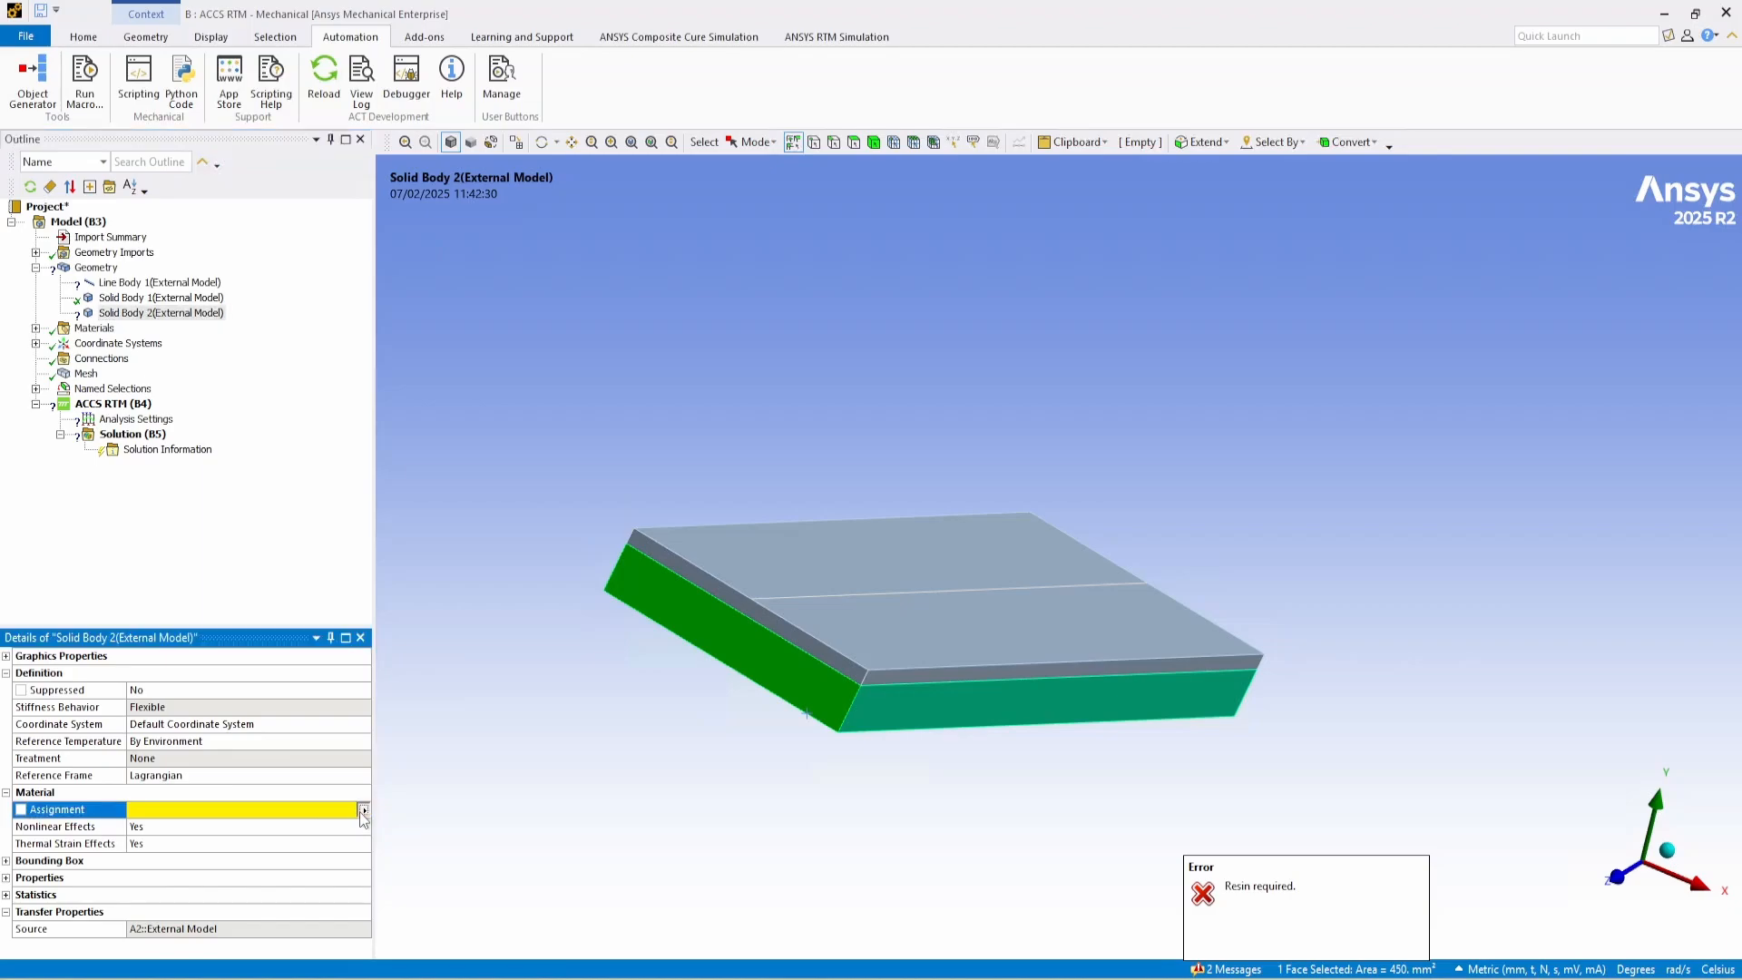
pyautogui.click(481, 604)
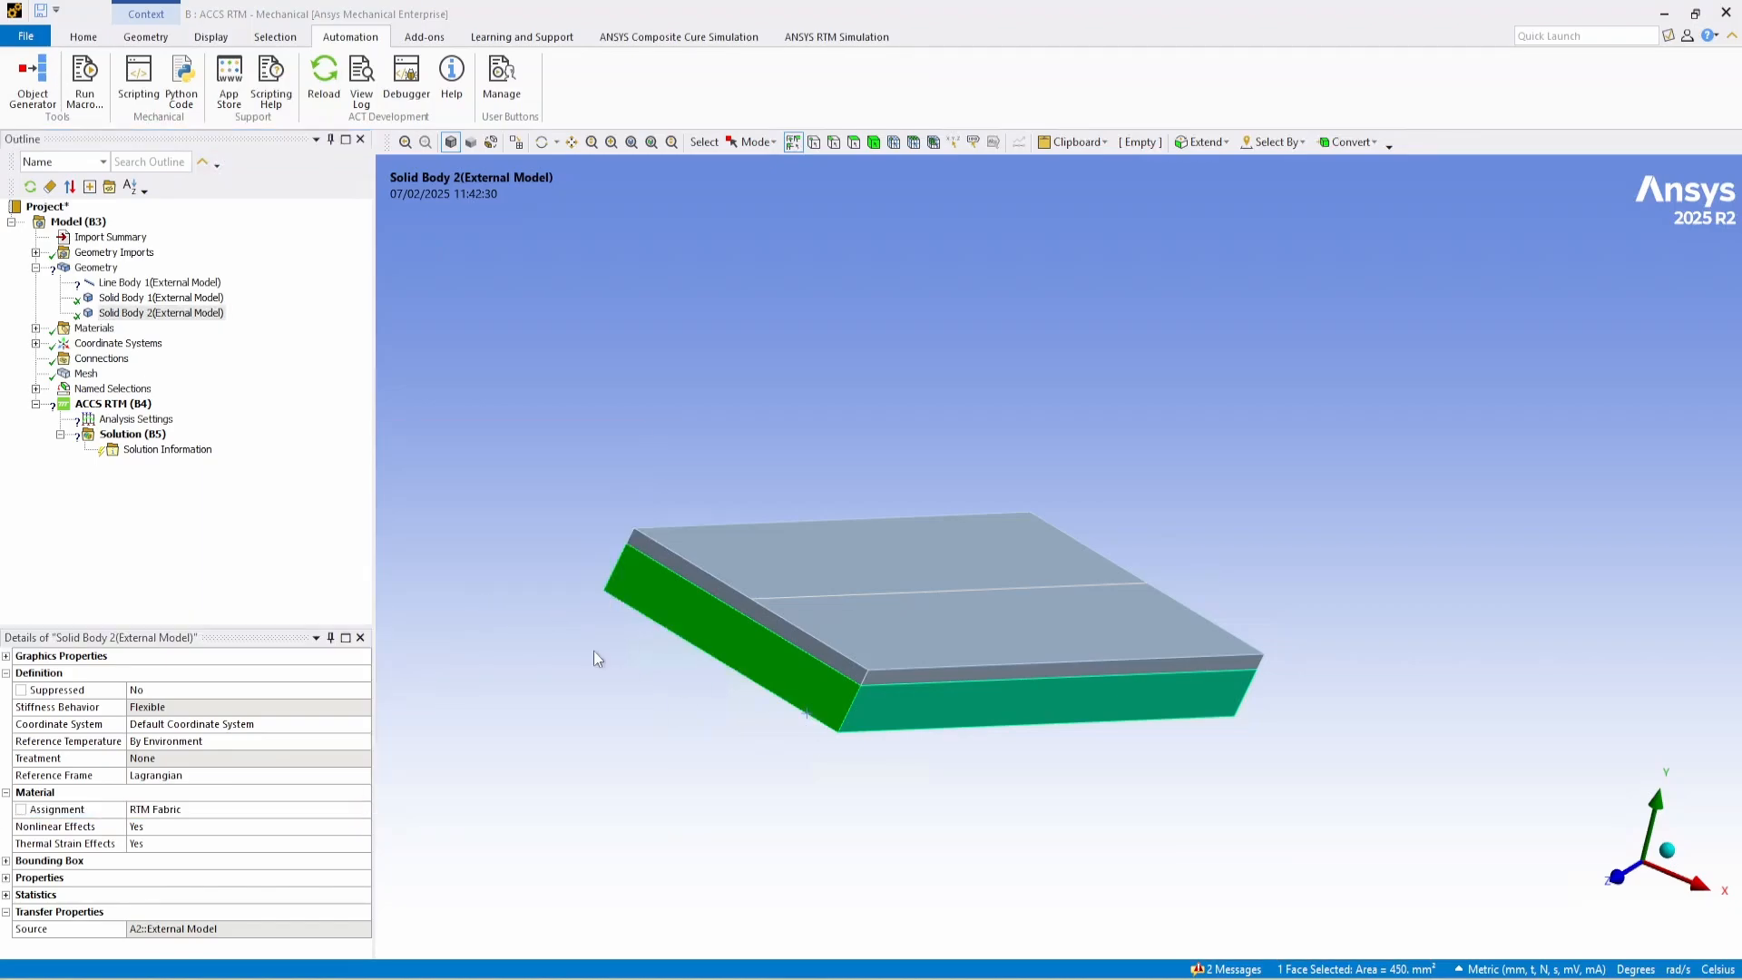
# Insert a circular tube cross section into the model for the pipe's line body.
pyautogui.click(158, 283)
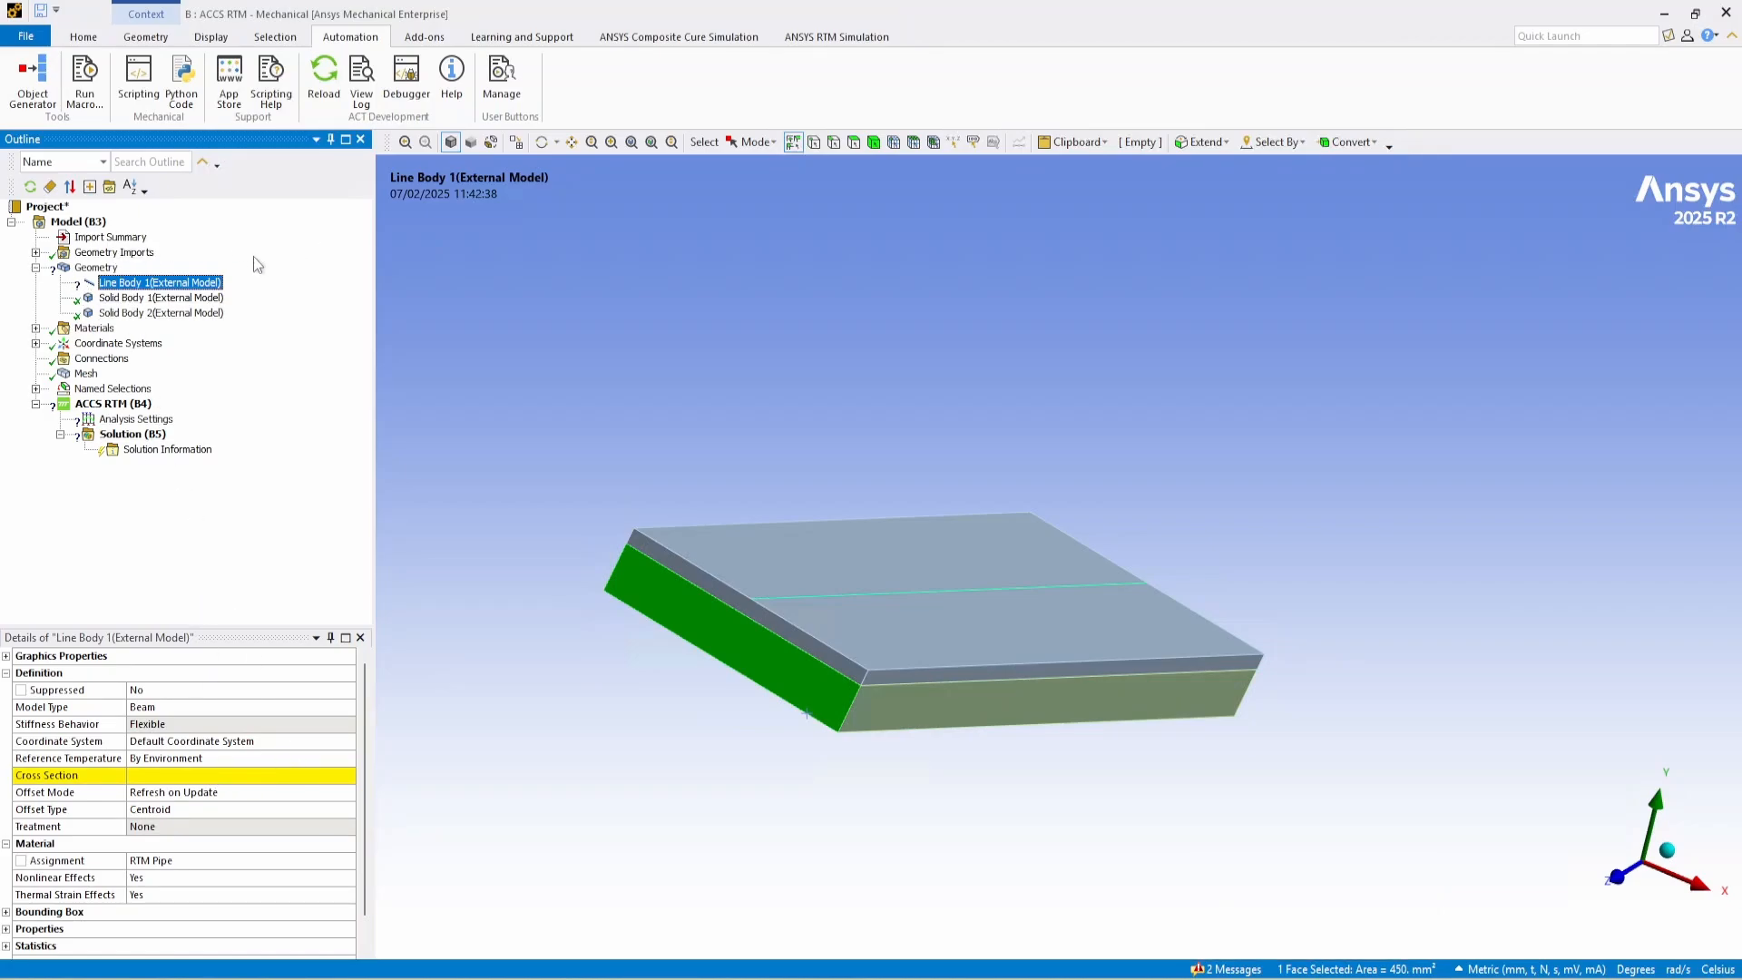
pyautogui.rightClick(60, 227)
pyautogui.moveTo(113, 231)
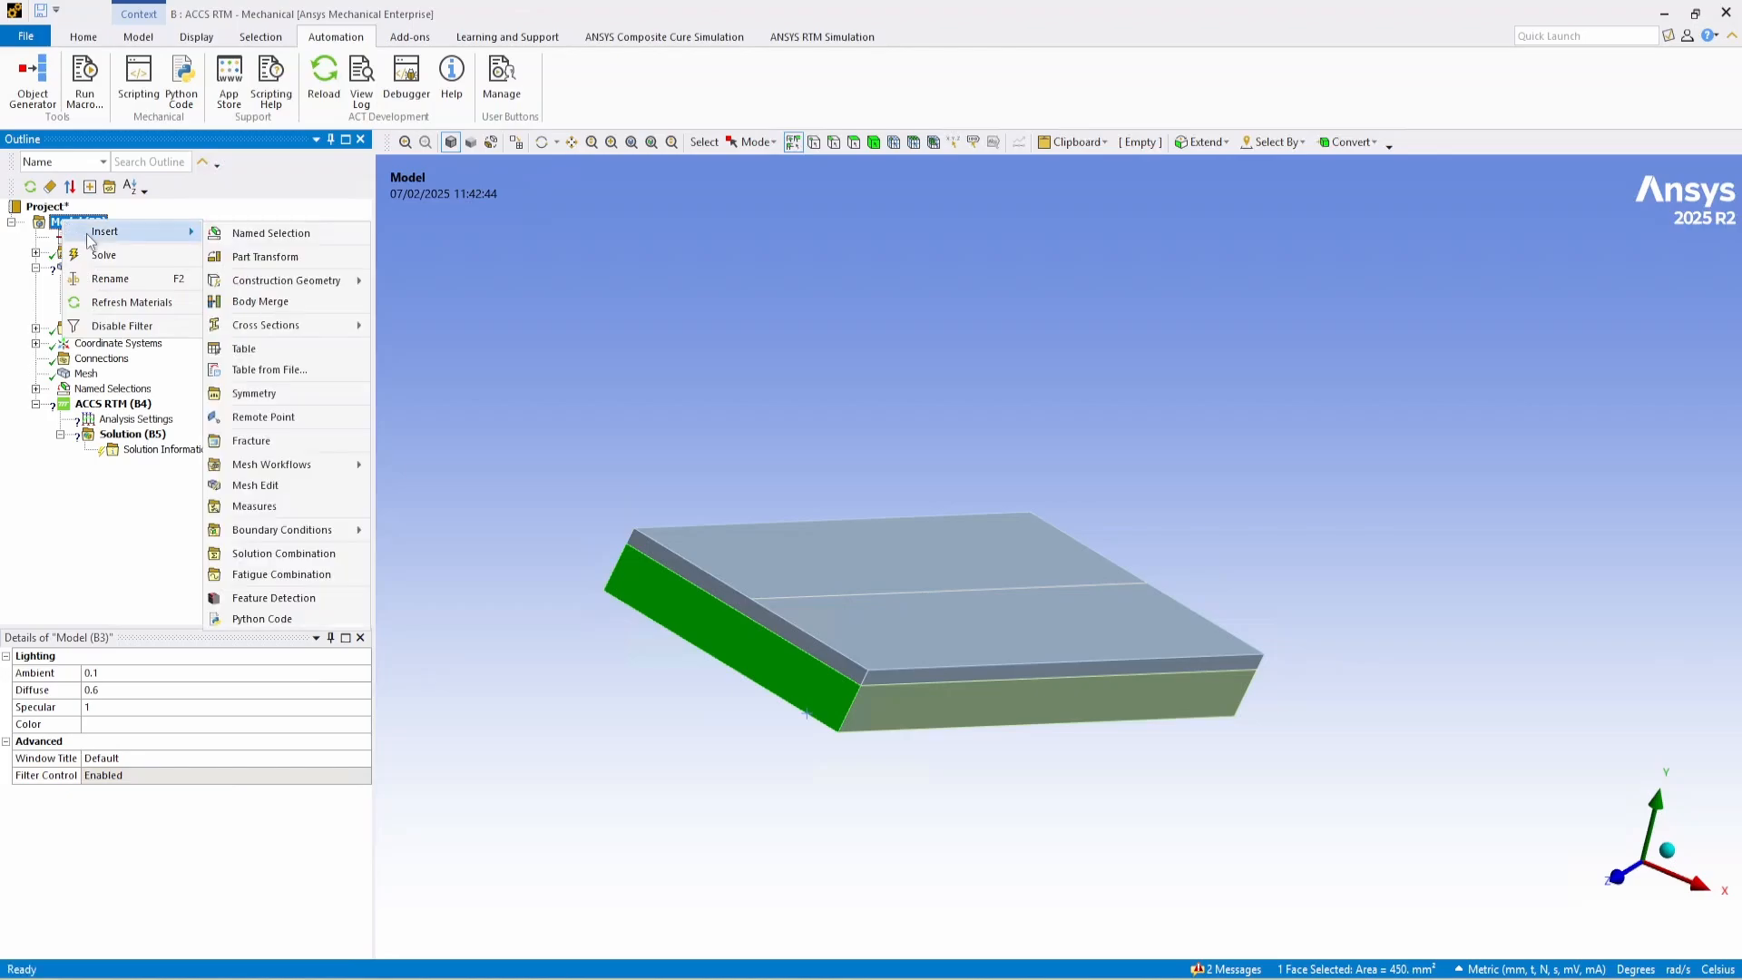
pyautogui.moveTo(277, 330)
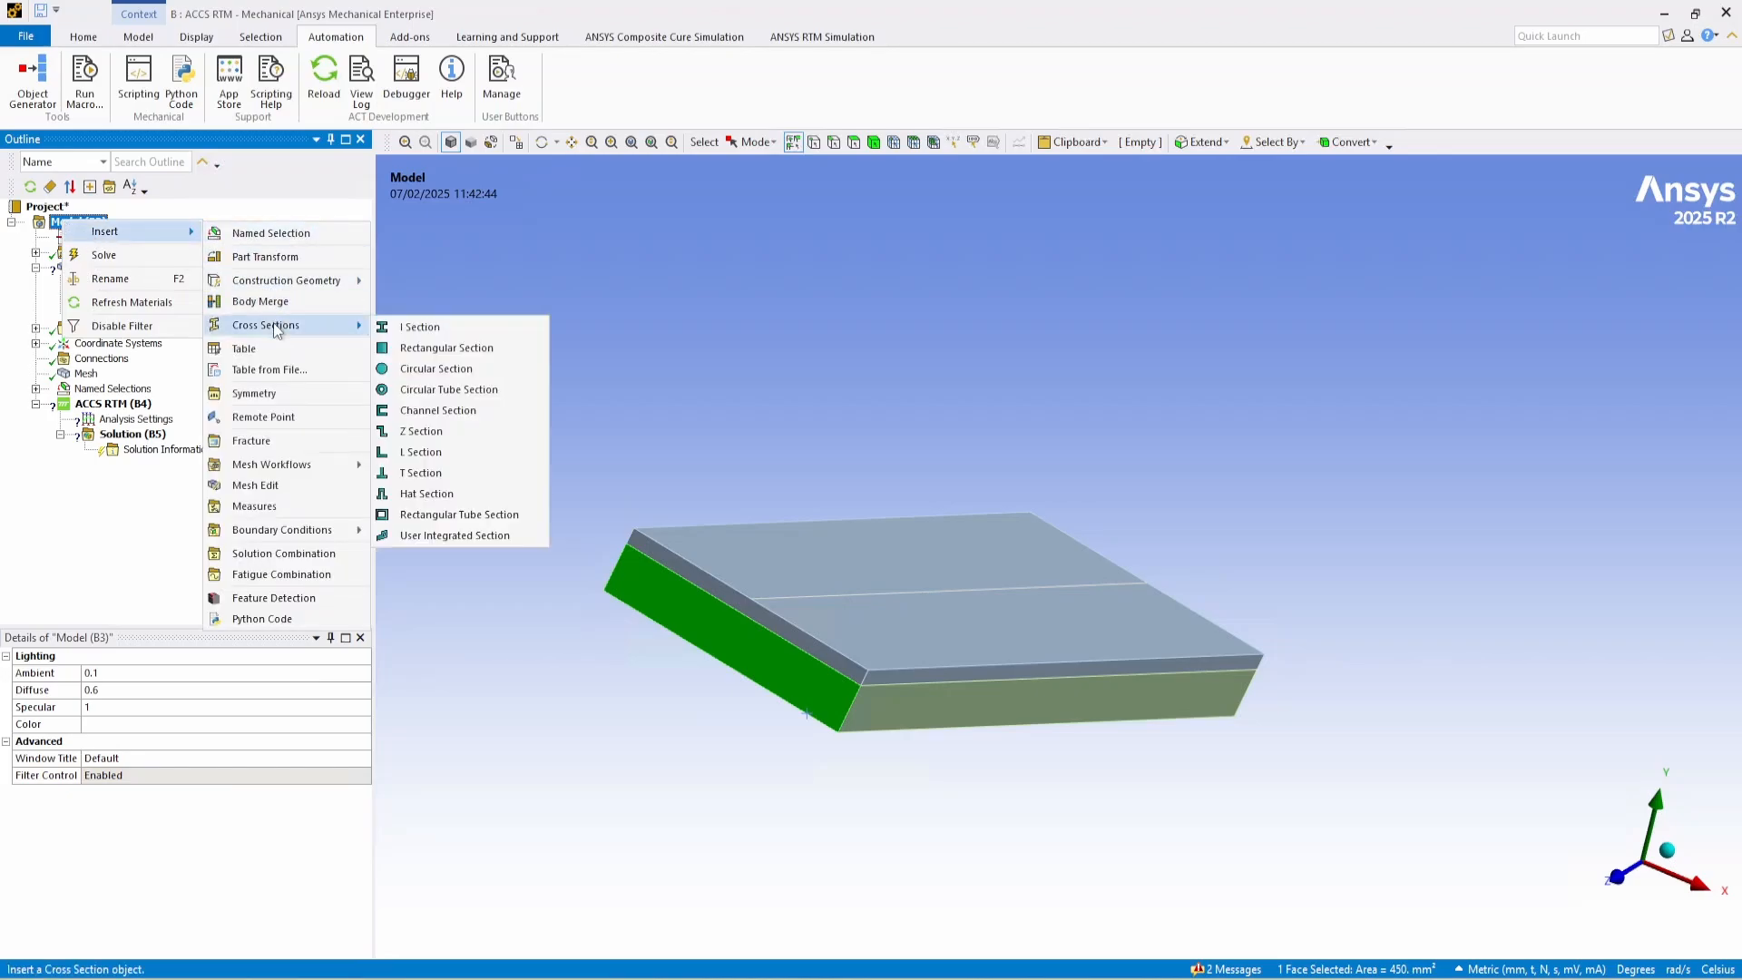
pyautogui.click(406, 391)
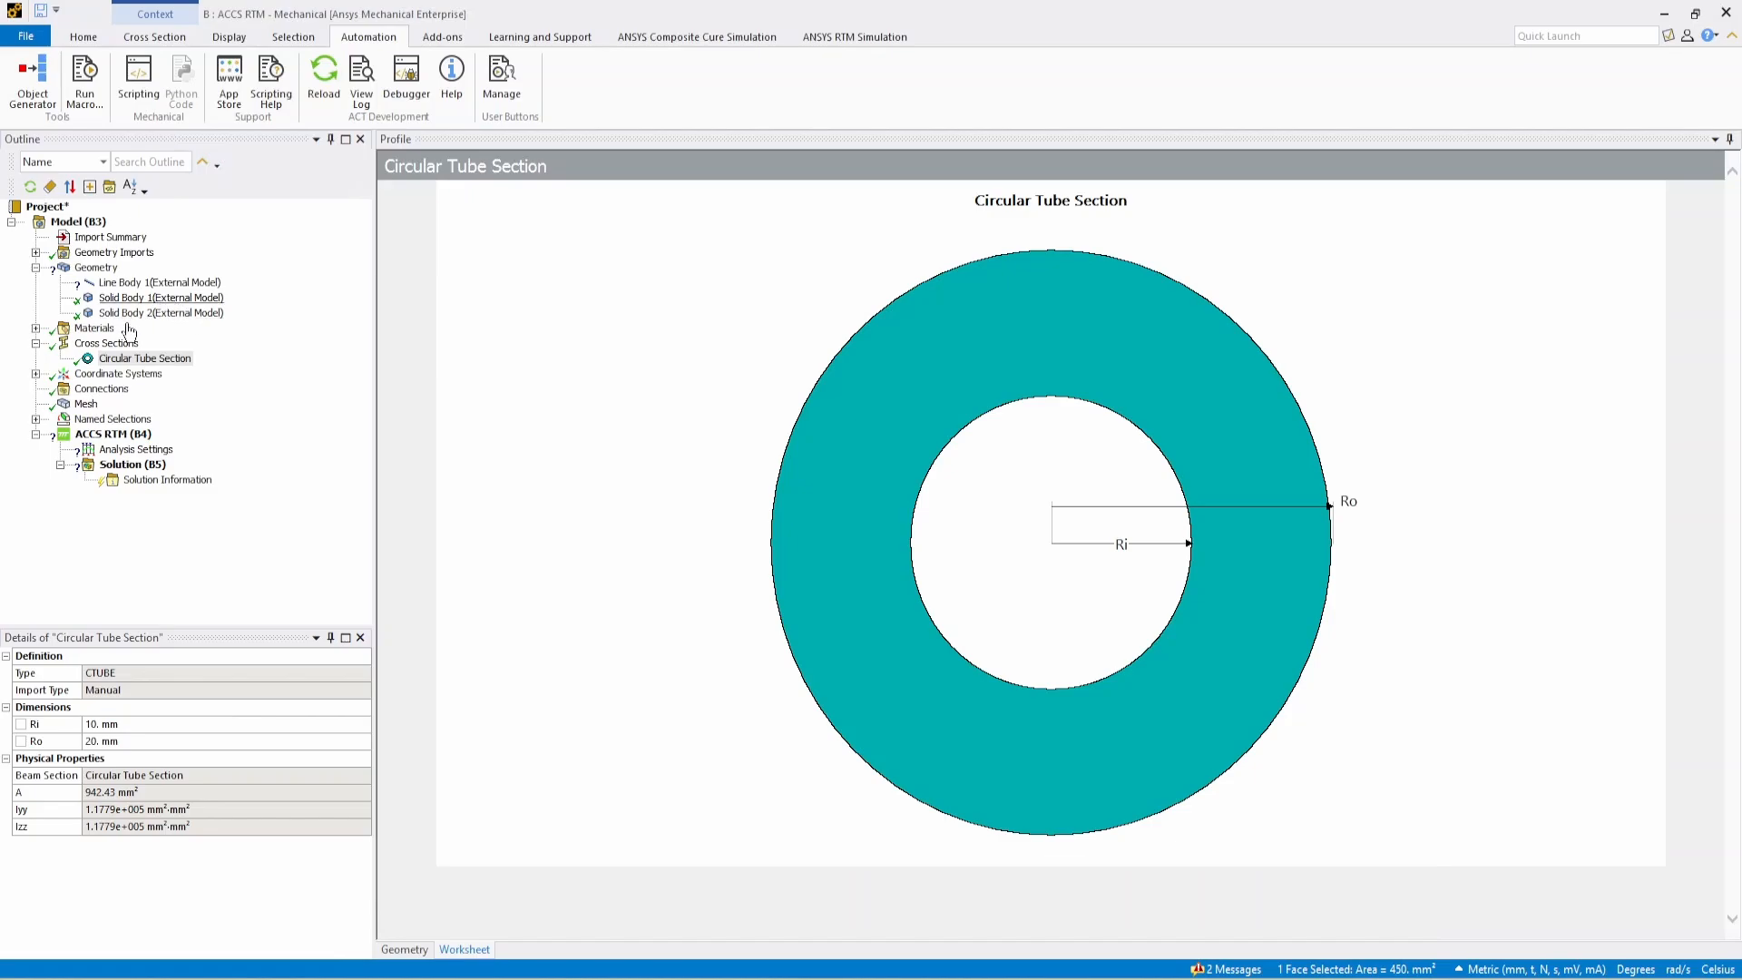
# Set Line Body 1's cross section to Circular Tube Section.
pyautogui.click(141, 287)
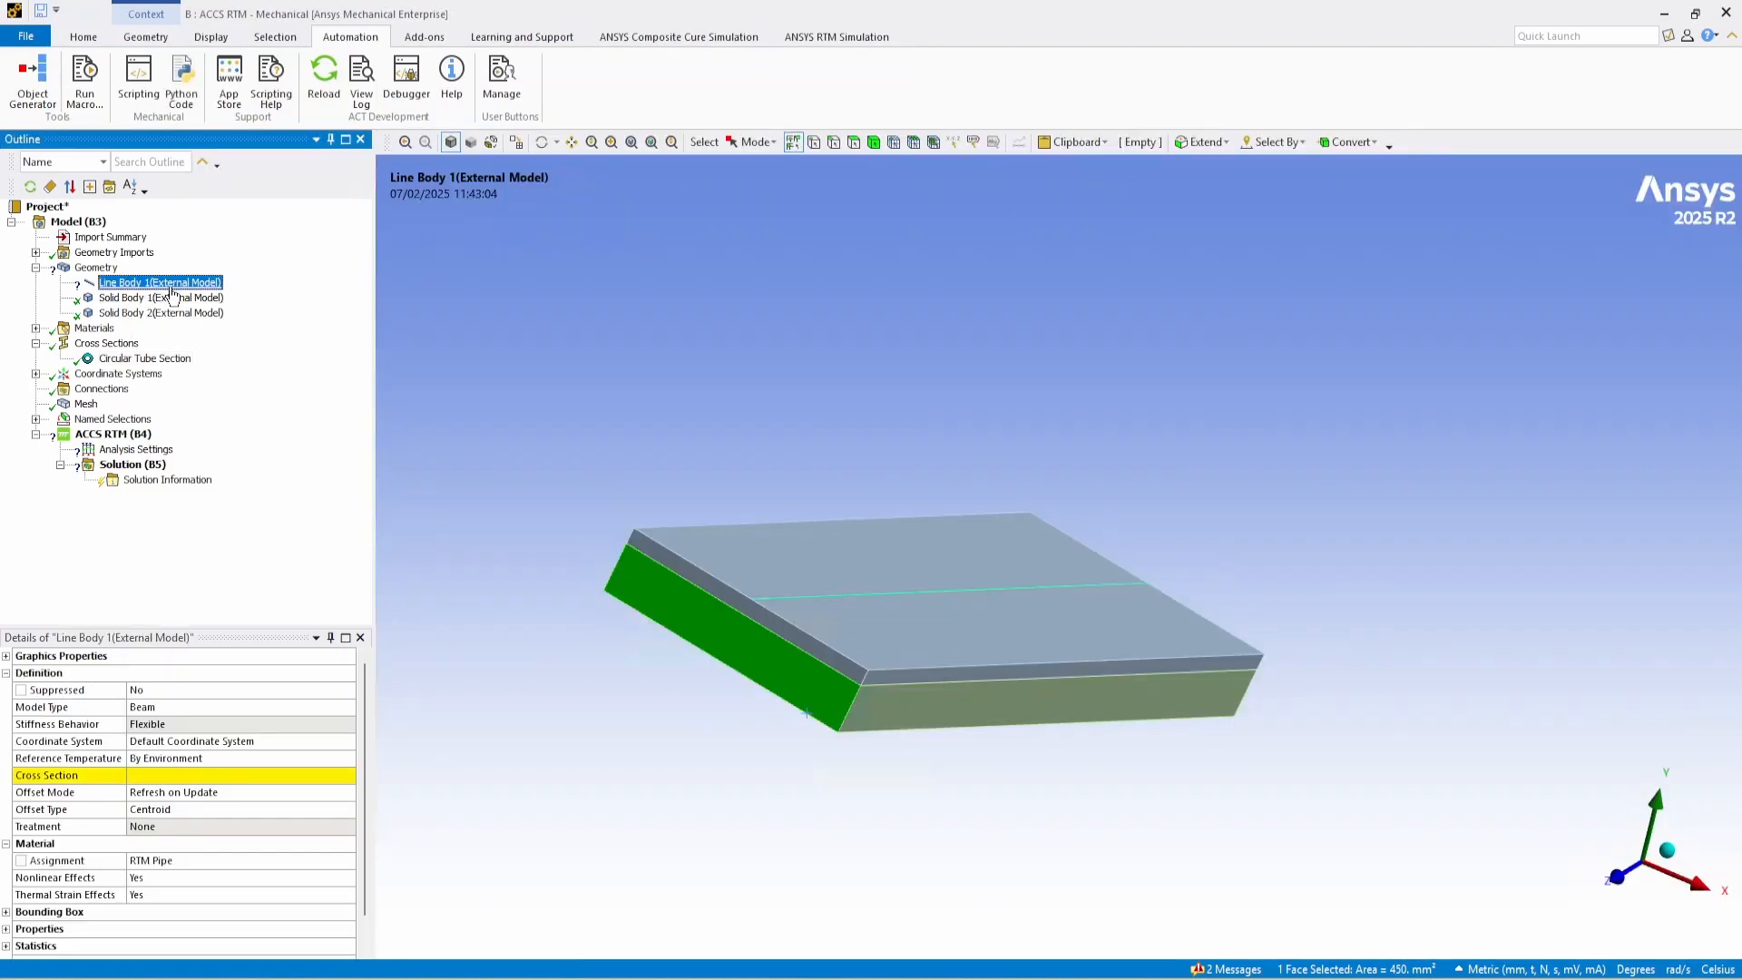
pyautogui.click(351, 791)
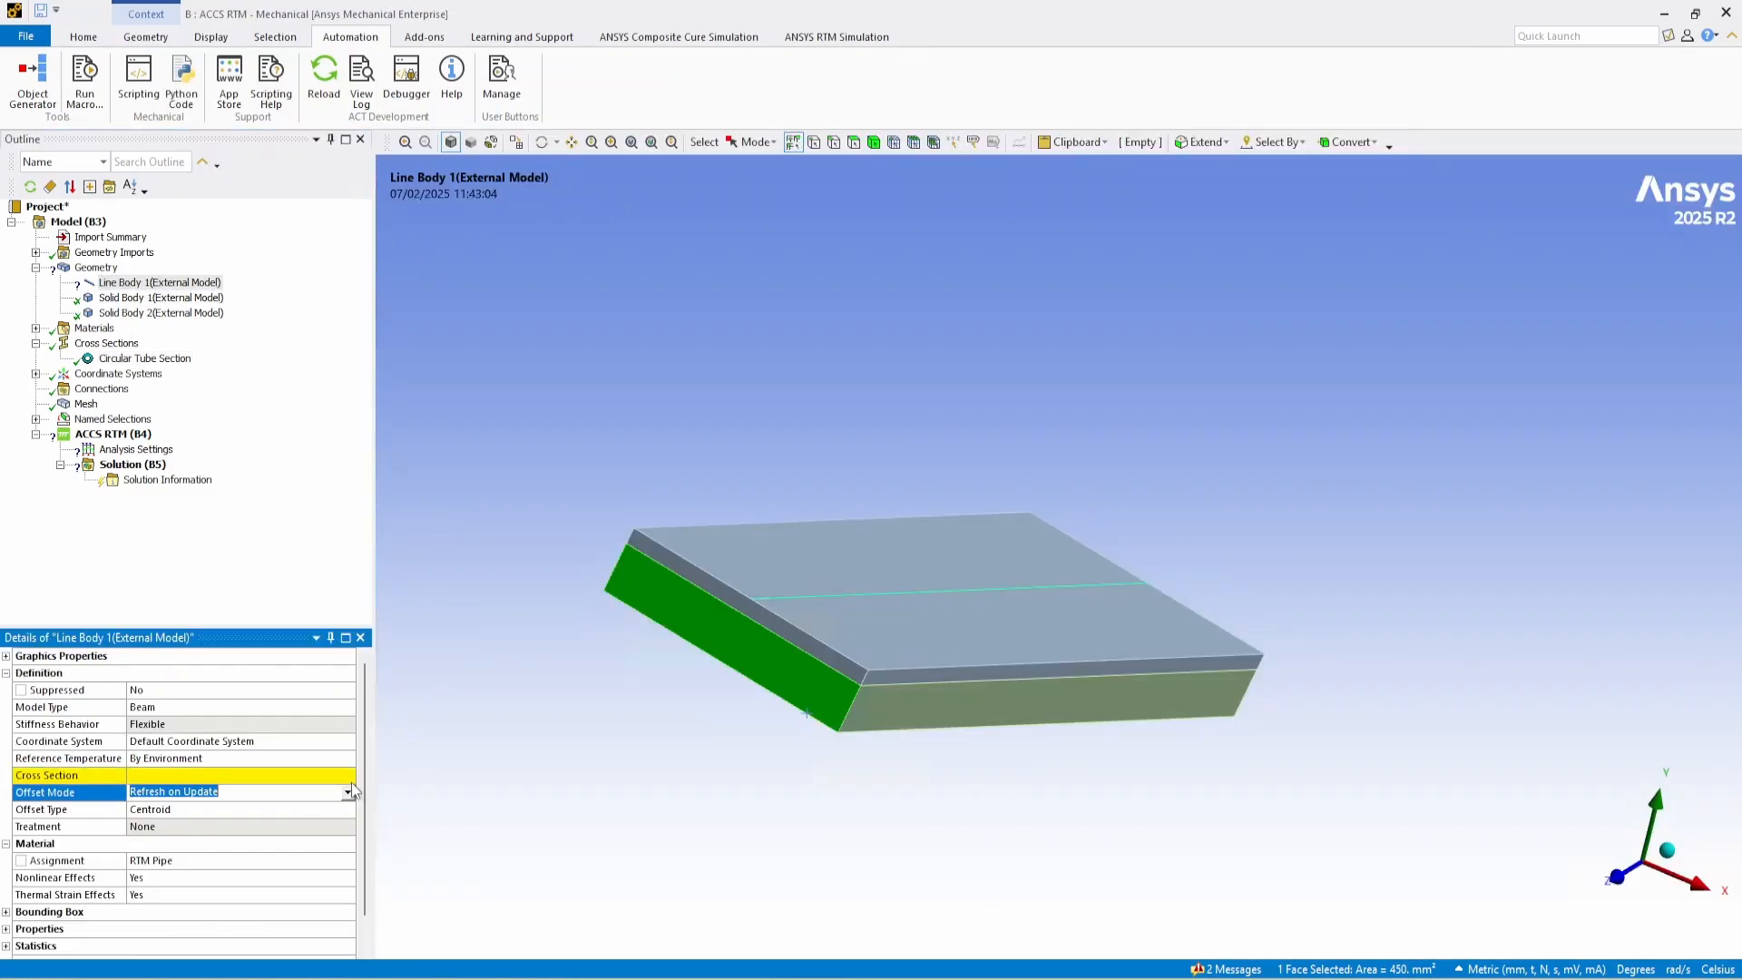
pyautogui.click(350, 777)
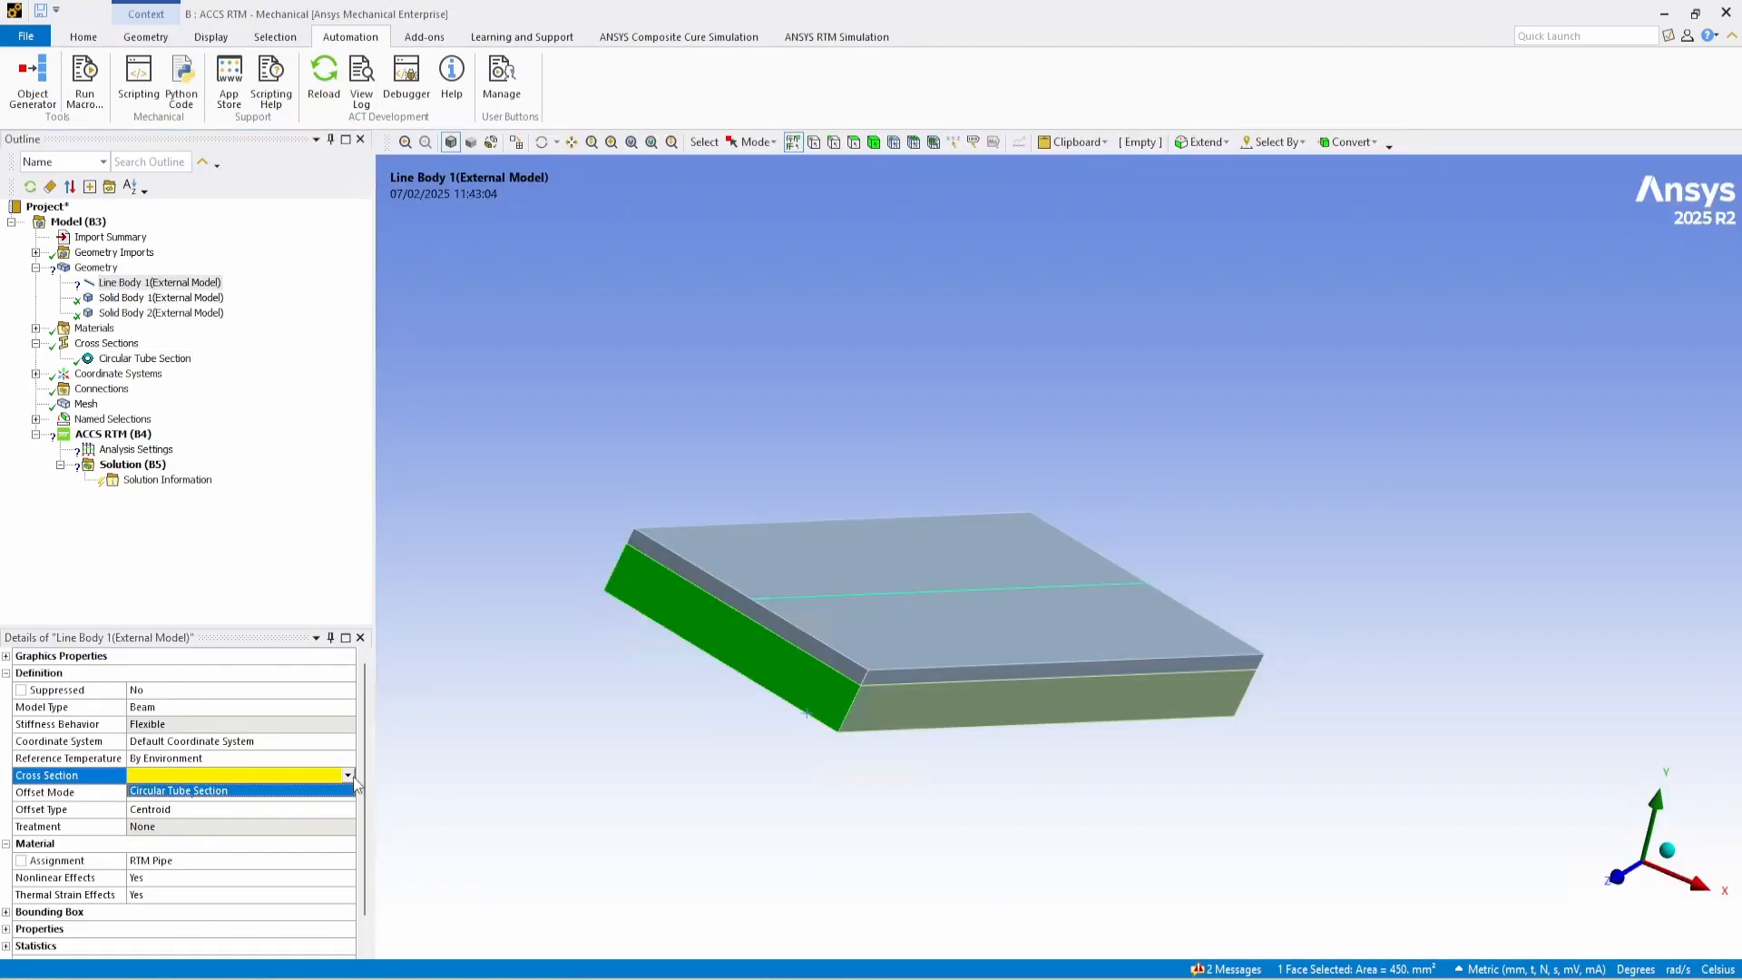
pyautogui.click(292, 790)
pyautogui.click(280, 418)
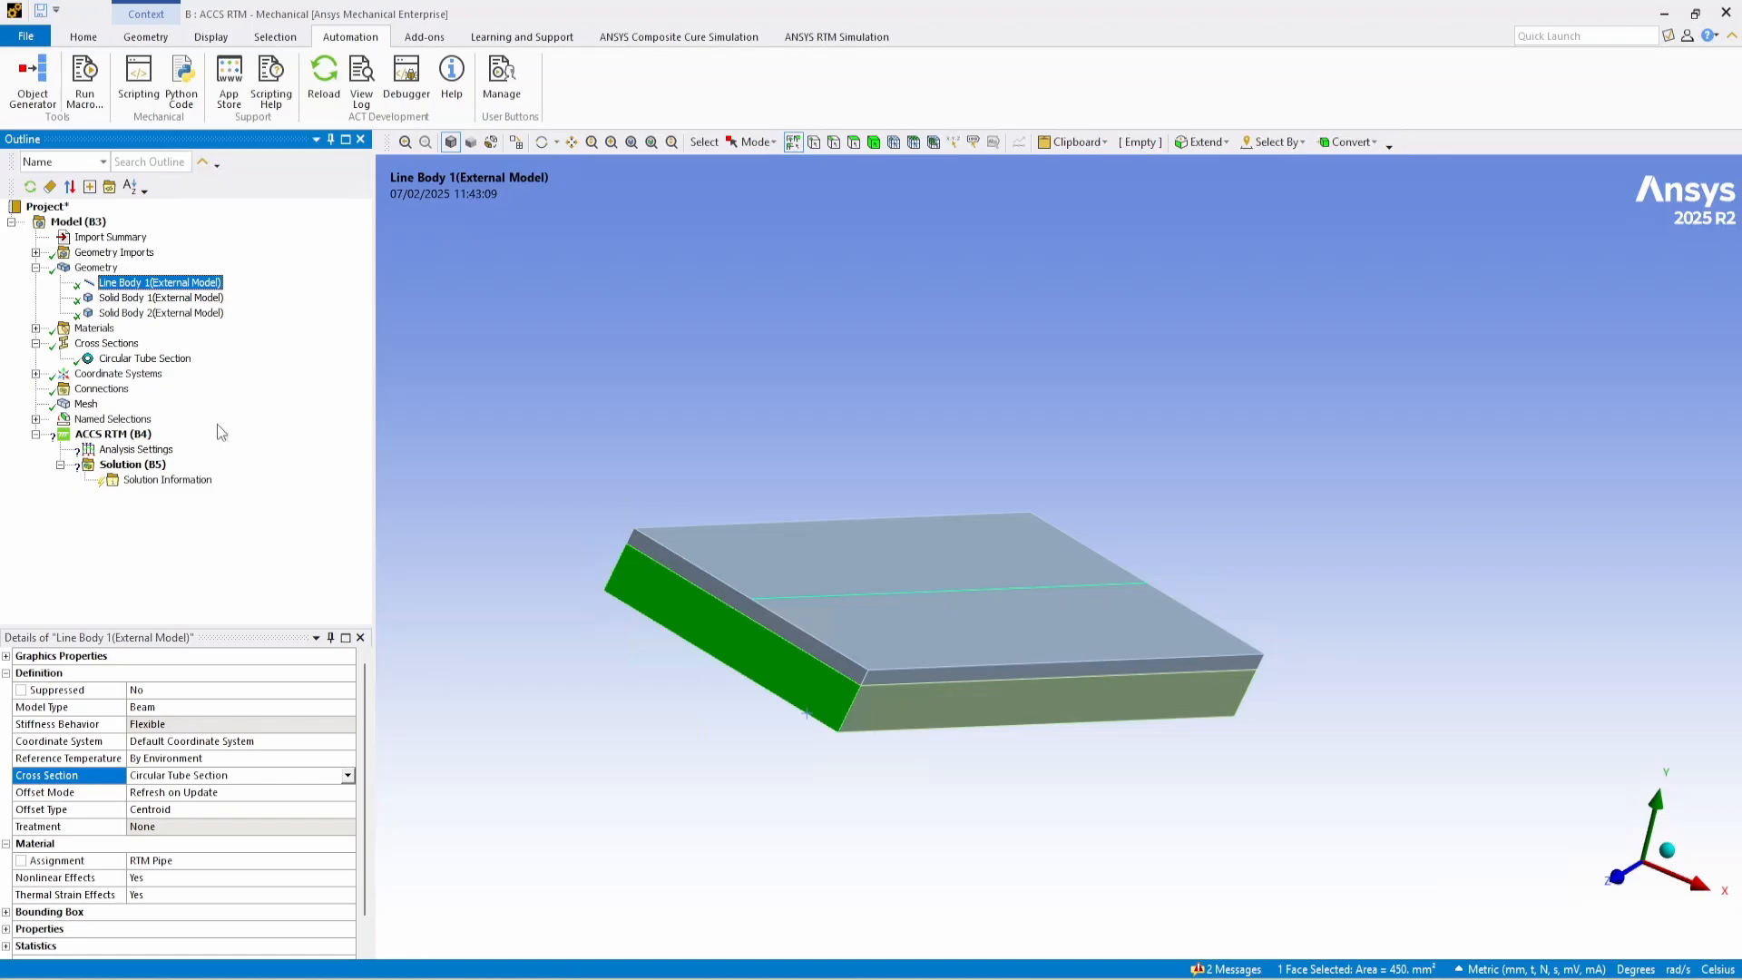
# Set the resin material in the ACCS RTM analysis settings to RTM Resin with constant viscosity.
pyautogui.click(136, 449)
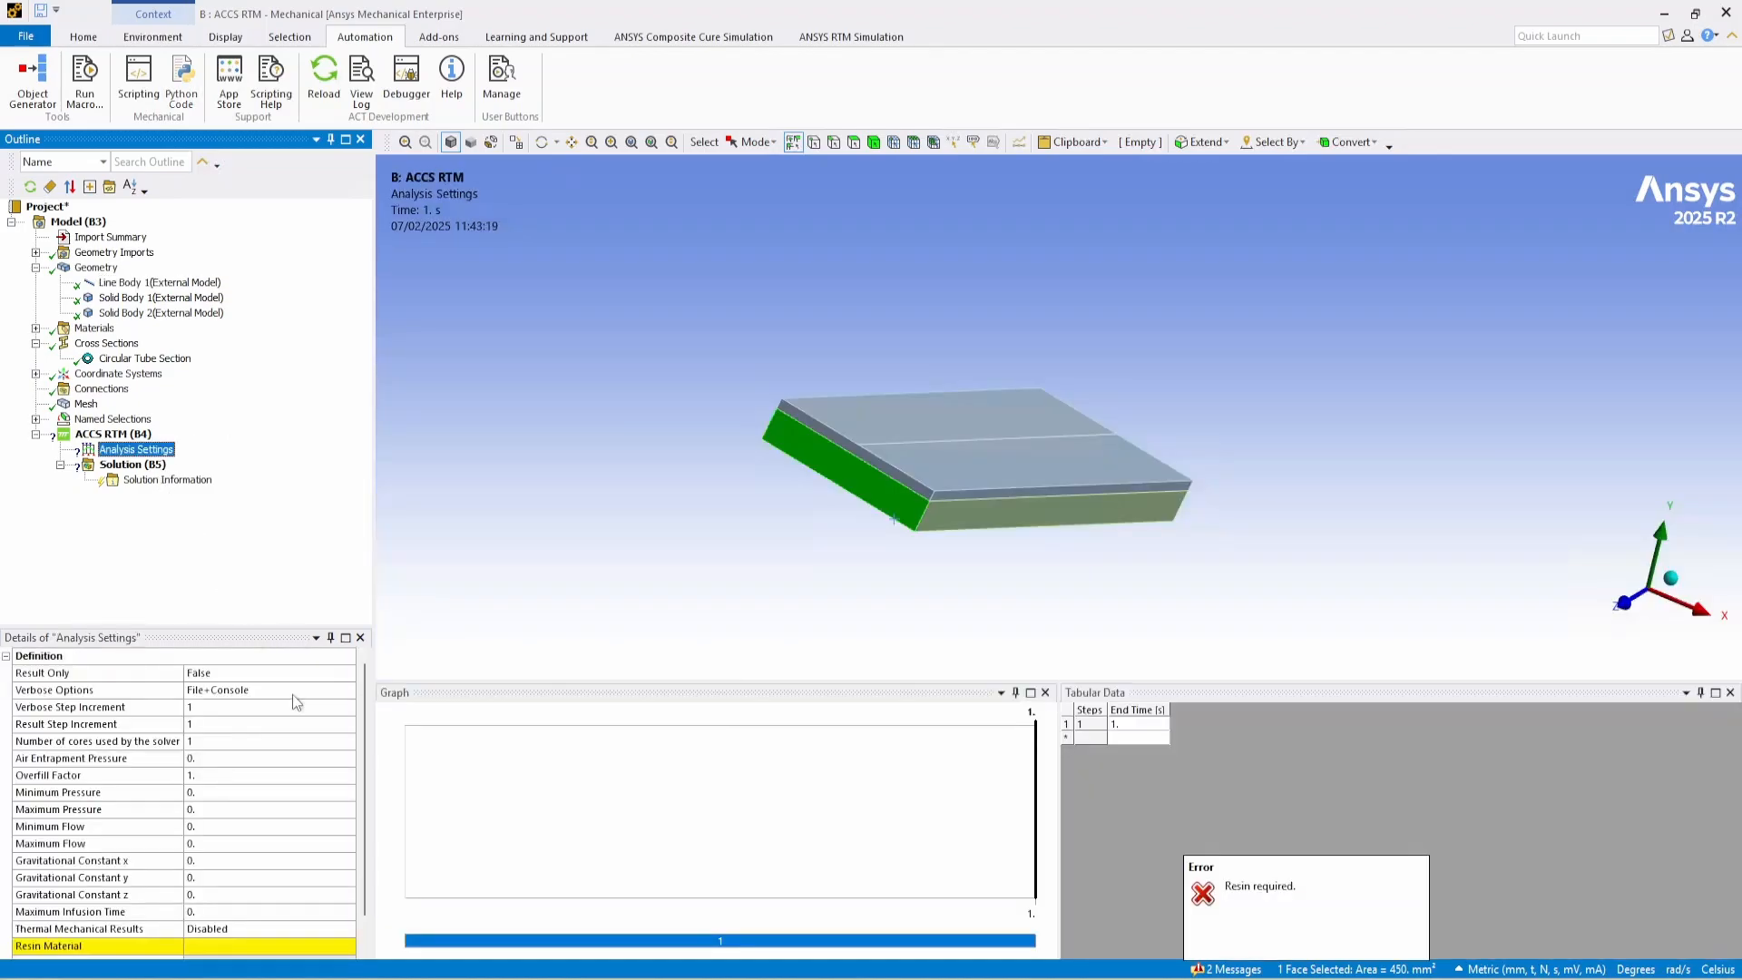
pyautogui.scroll(-1, 357, 744)
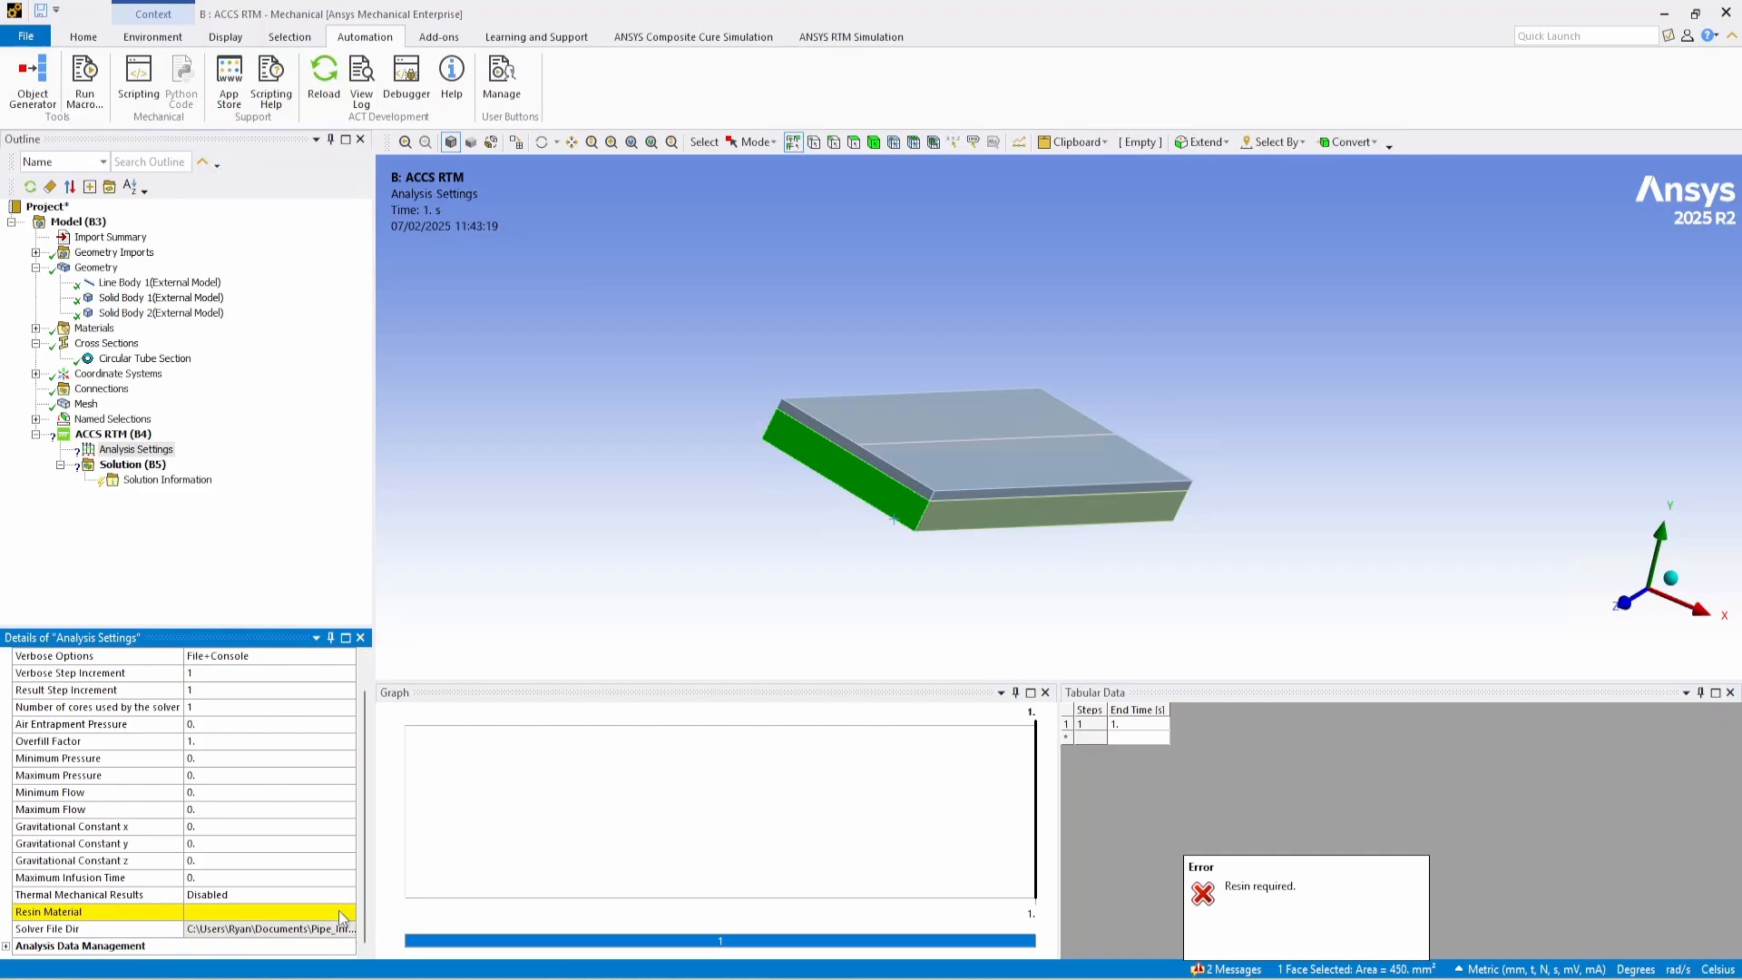
pyautogui.click(350, 912)
pyautogui.click(349, 911)
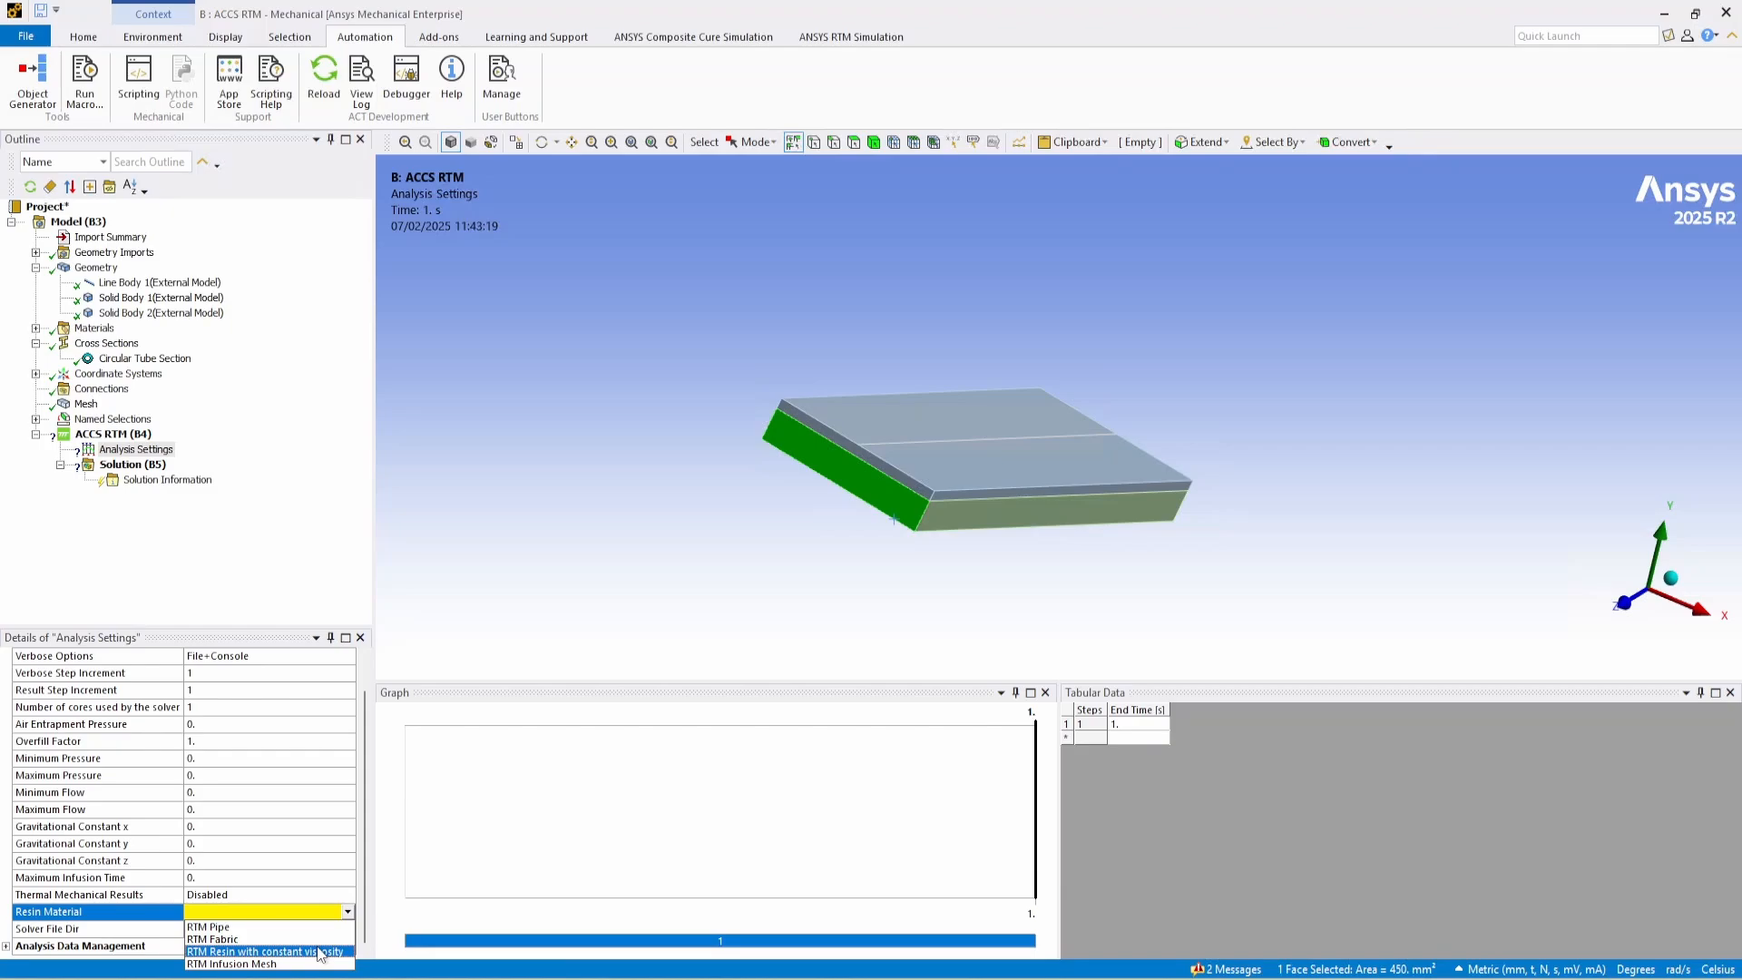
pyautogui.click(319, 951)
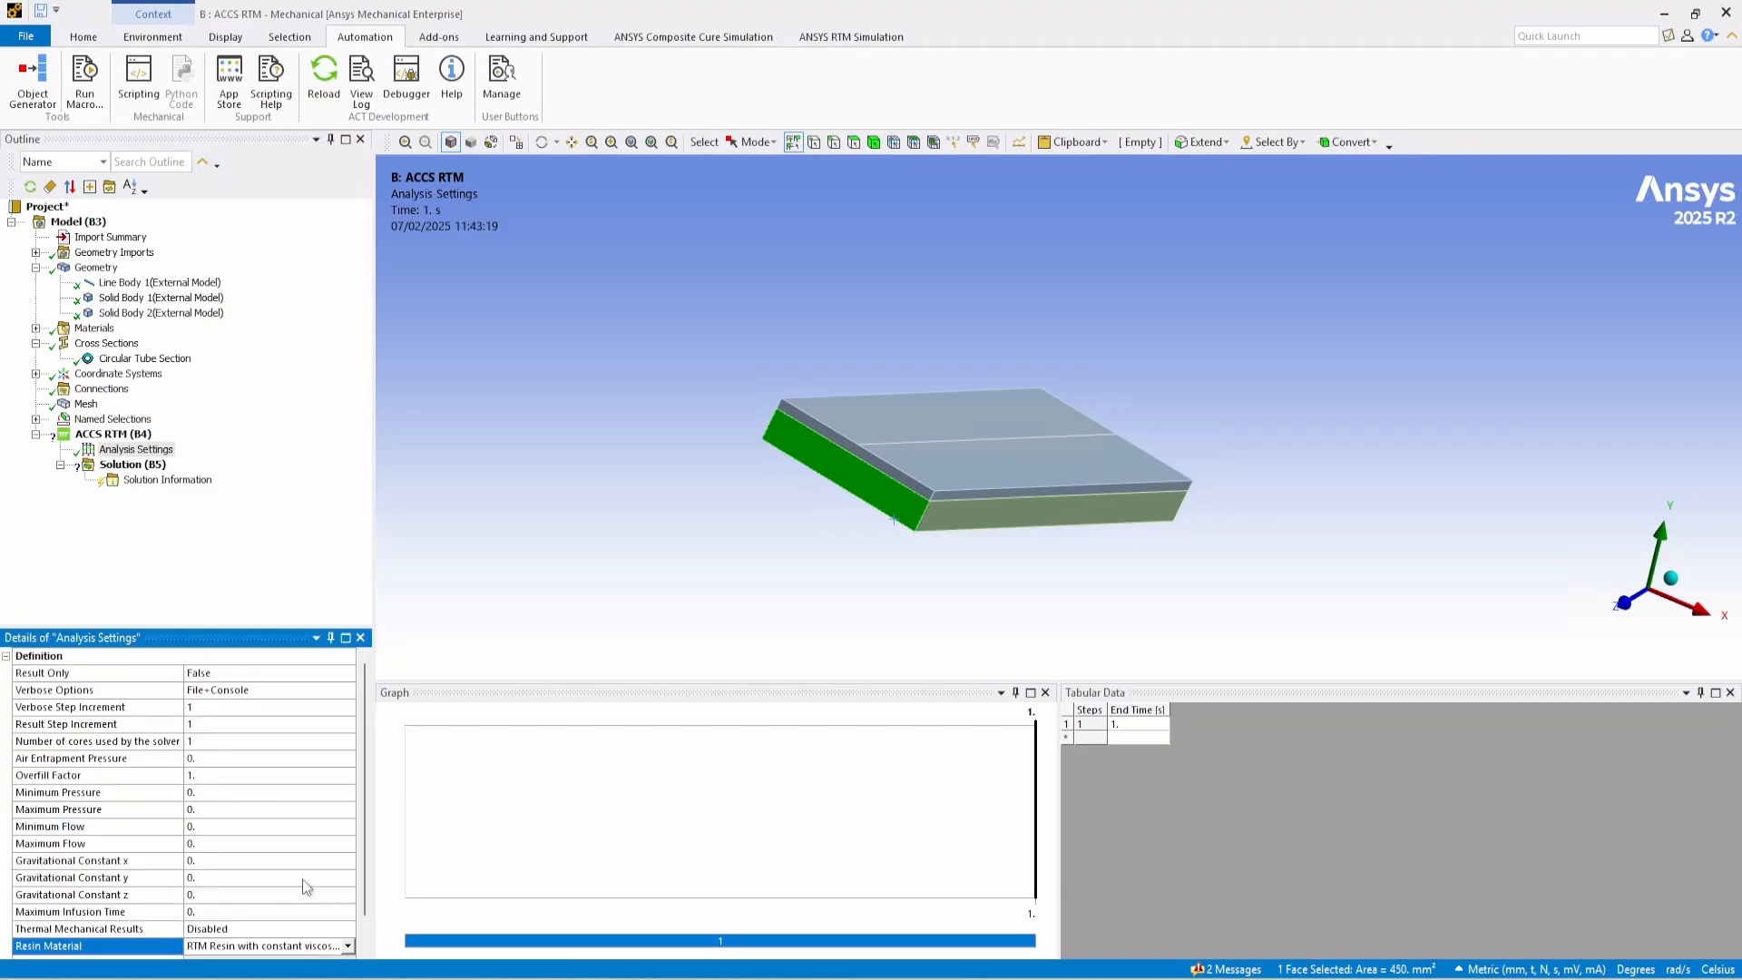
# Set the number of cores used by the solver to 0 and the result step increment to 20.
pyautogui.click(219, 744)
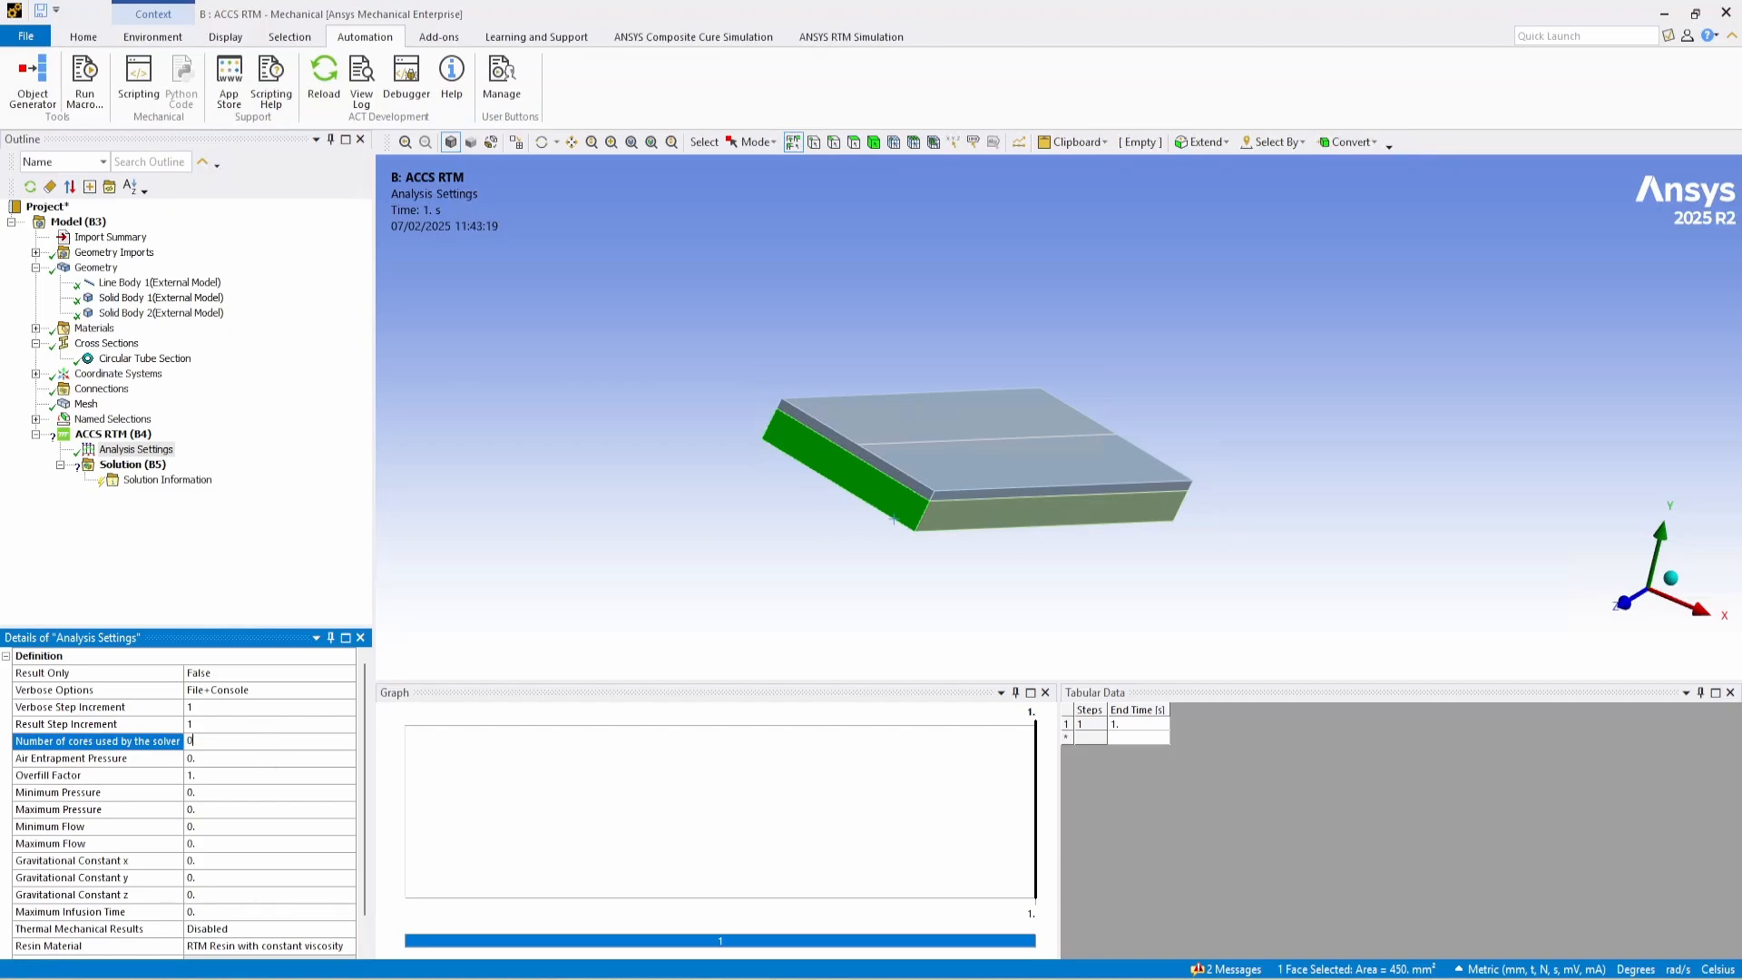
pyautogui.press('Return')
pyautogui.click(265, 724)
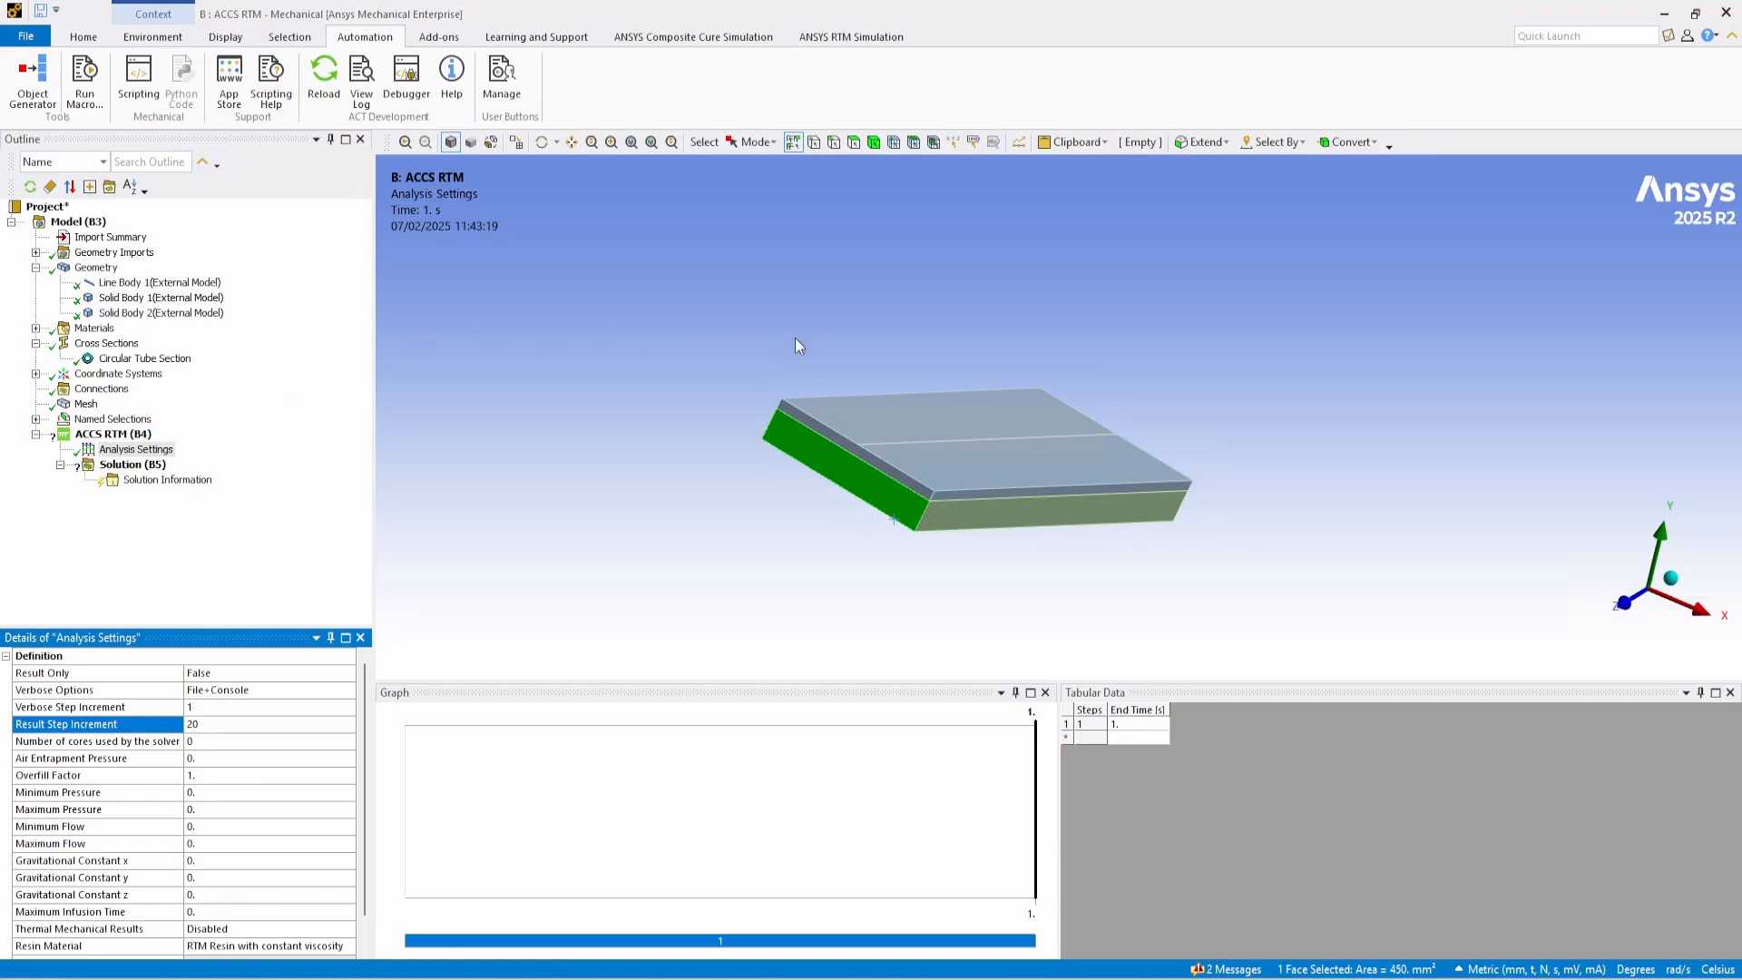
pyautogui.scroll(-1, 320, 704)
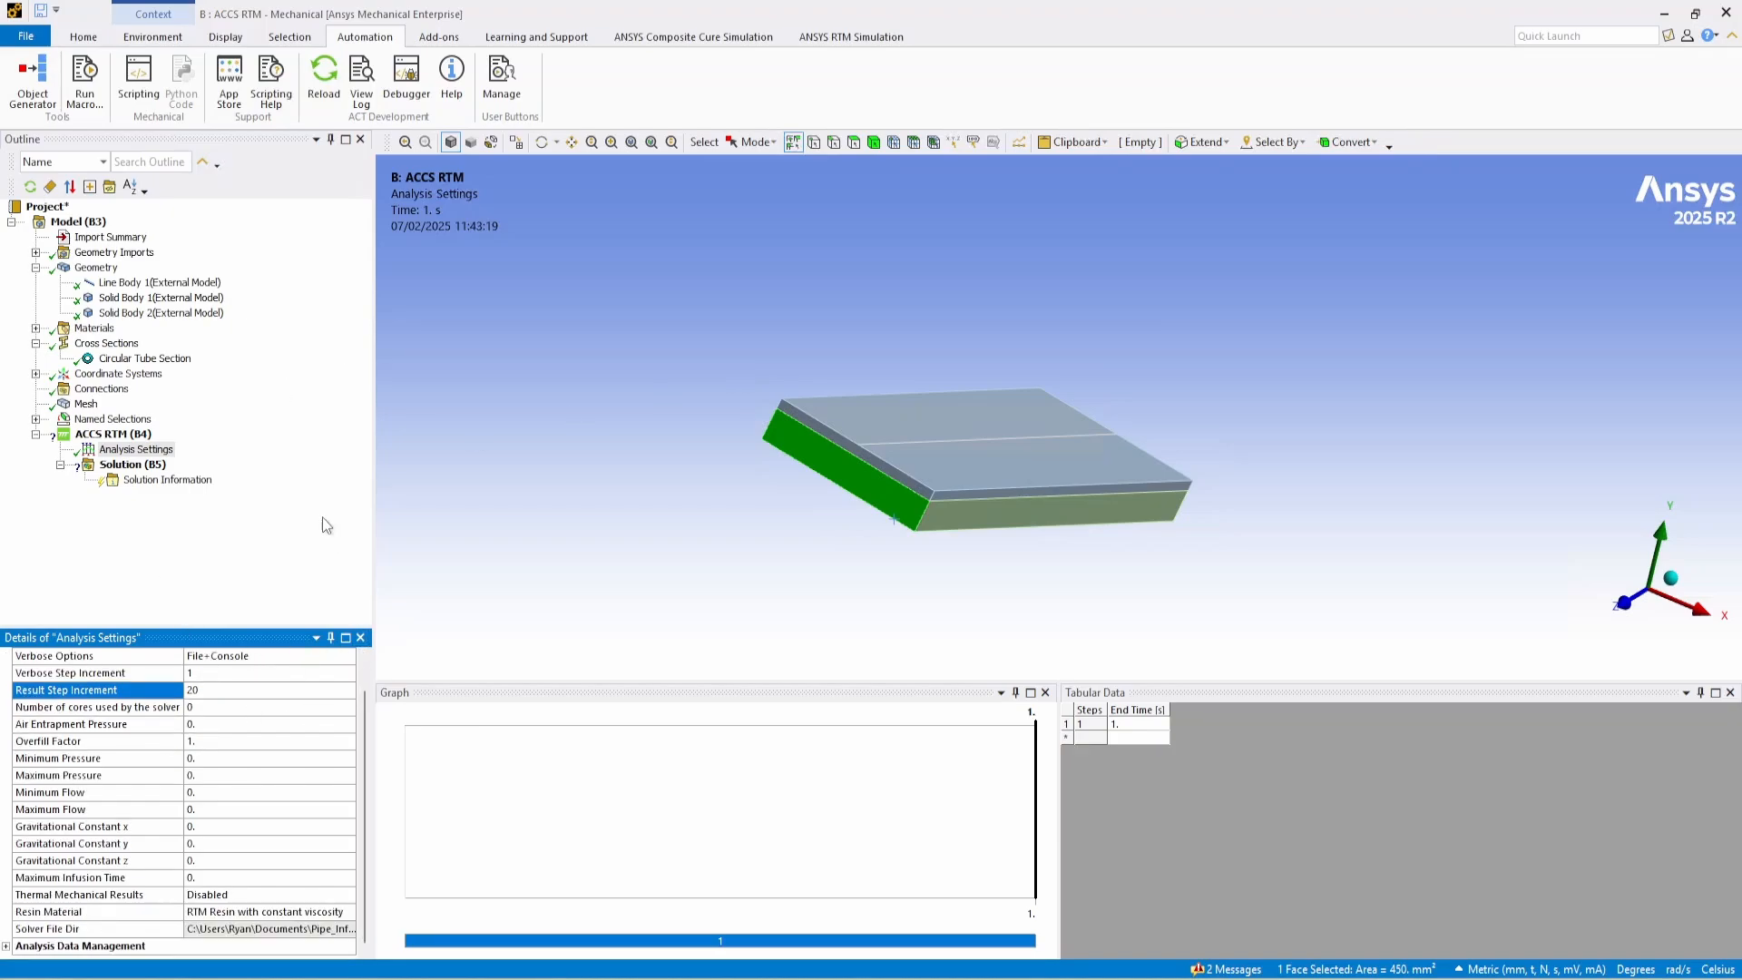
# Insert a node merge for the mesh of the layered plate model.
pyautogui.click(258, 373)
pyautogui.moveTo(809, 427); pyautogui.dragTo(873, 437, button='middle')
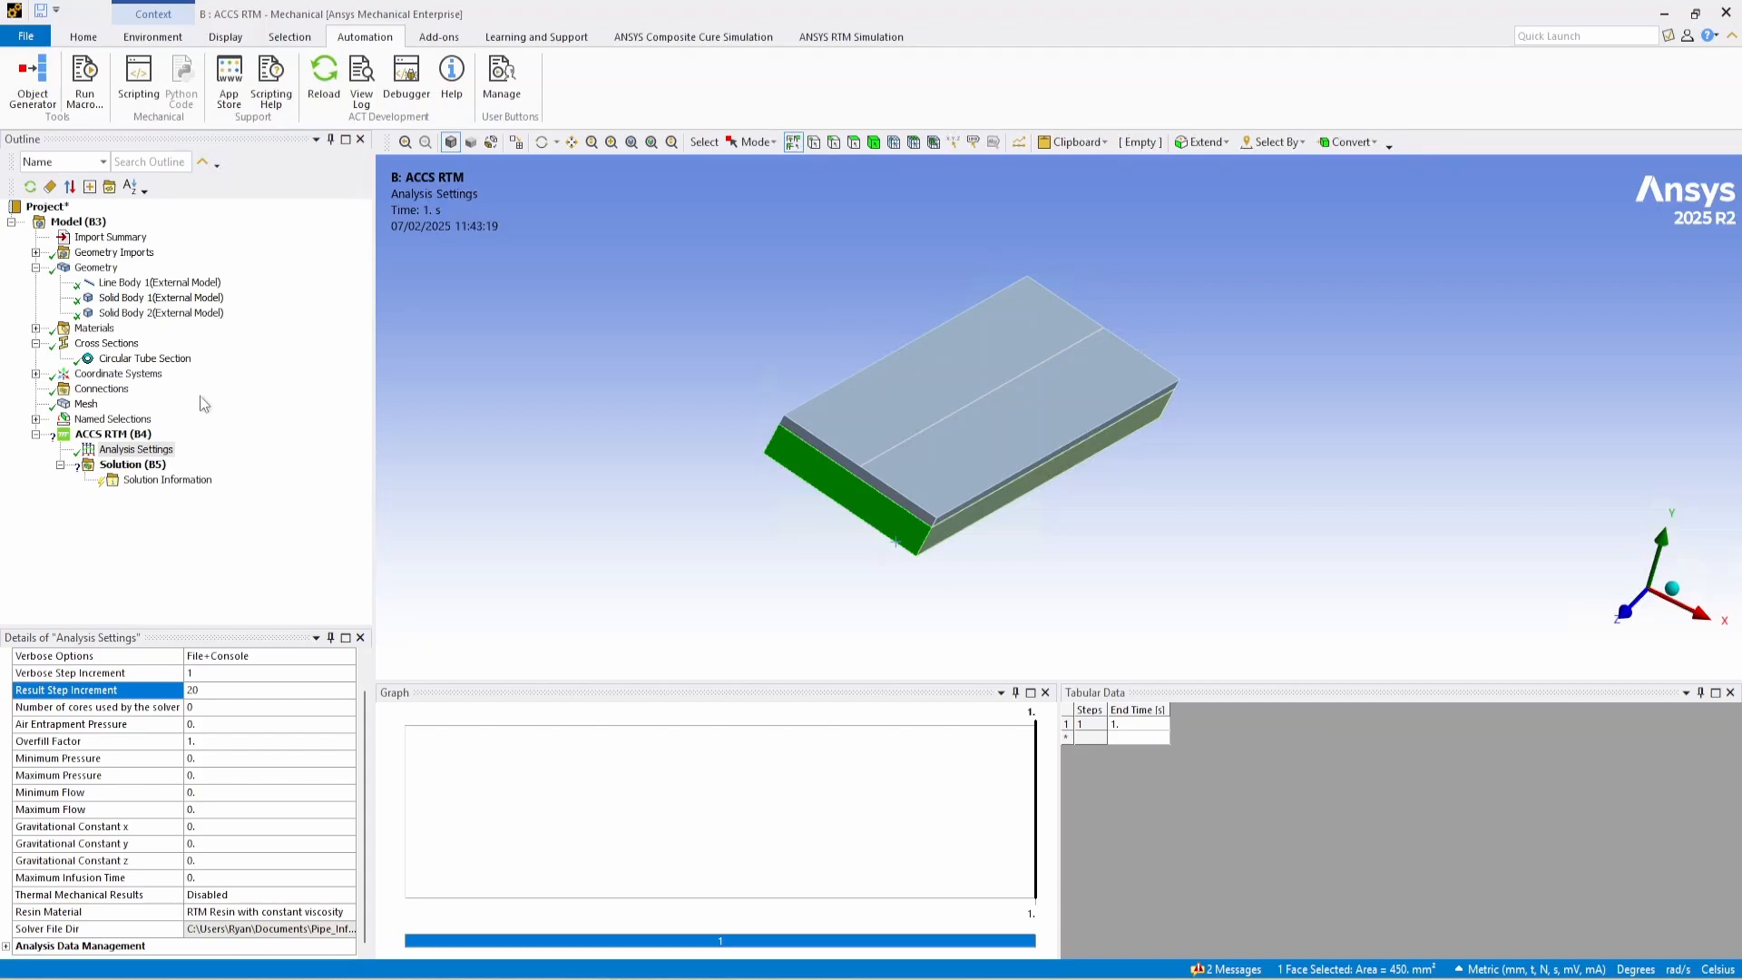
pyautogui.rightClick(91, 404)
pyautogui.moveTo(139, 423)
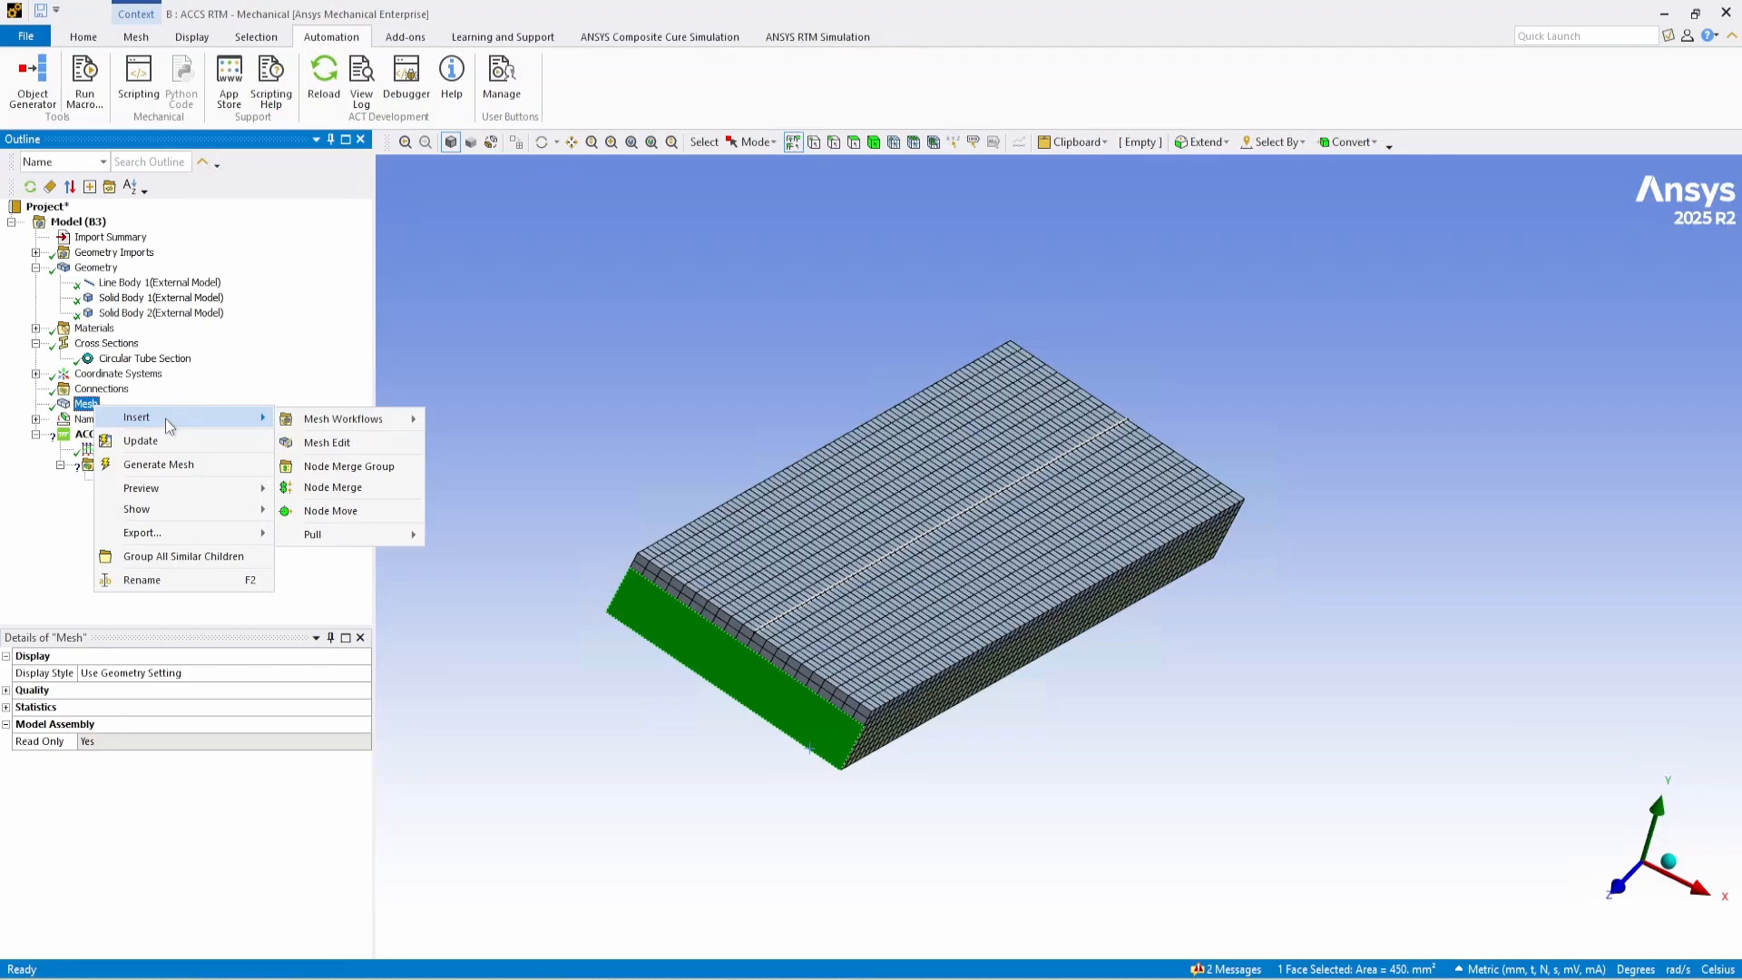
pyautogui.click(328, 490)
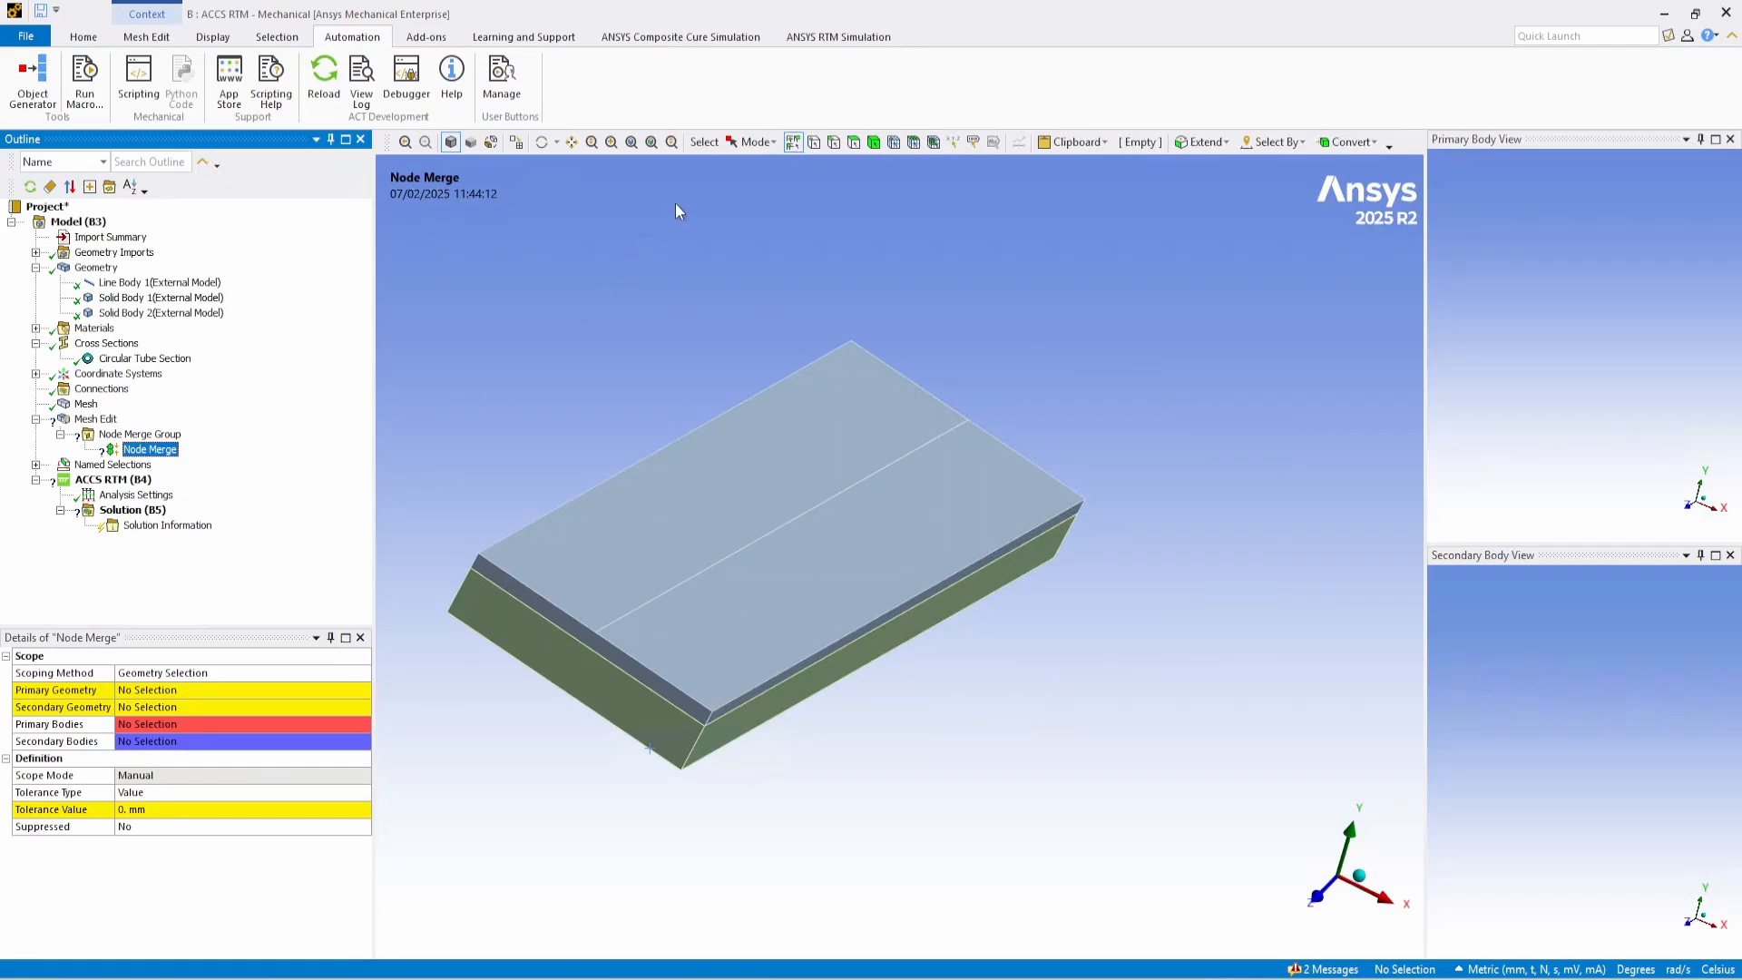
# Scope the node merge with Solid Body 1's top face as primary geometry and the pipe's line edge as secondary geometry.
pyautogui.click(855, 142)
pyautogui.click(746, 443)
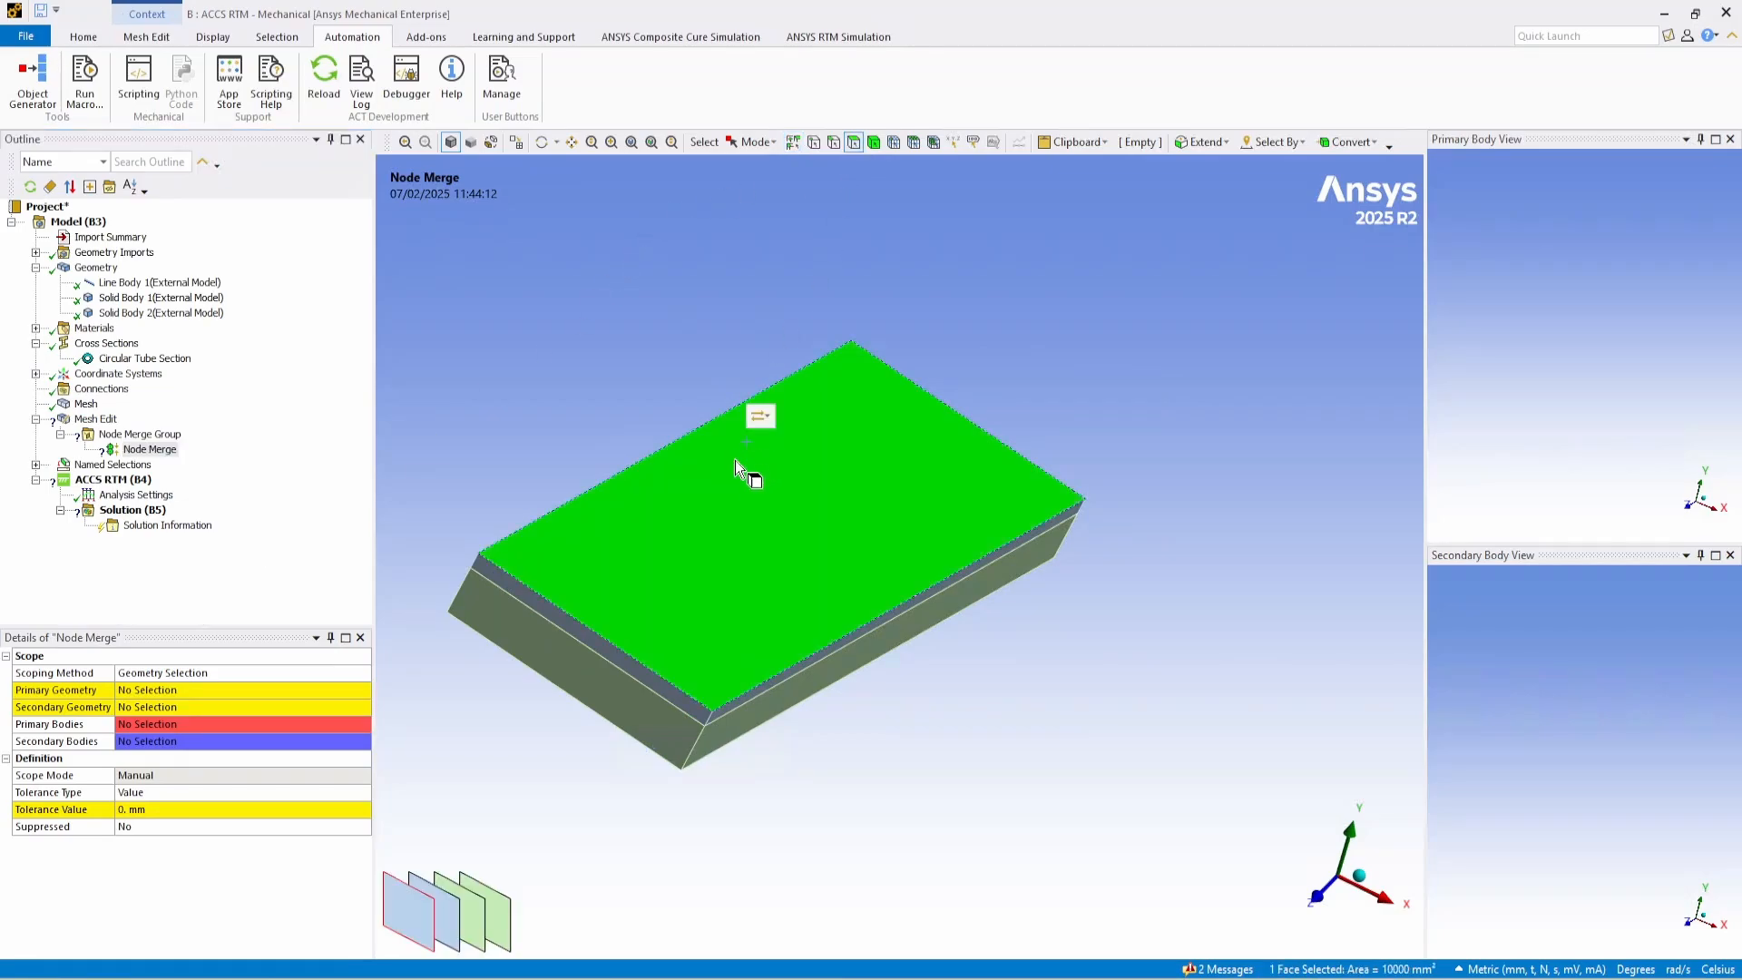
pyautogui.click(161, 690)
pyautogui.click(229, 689)
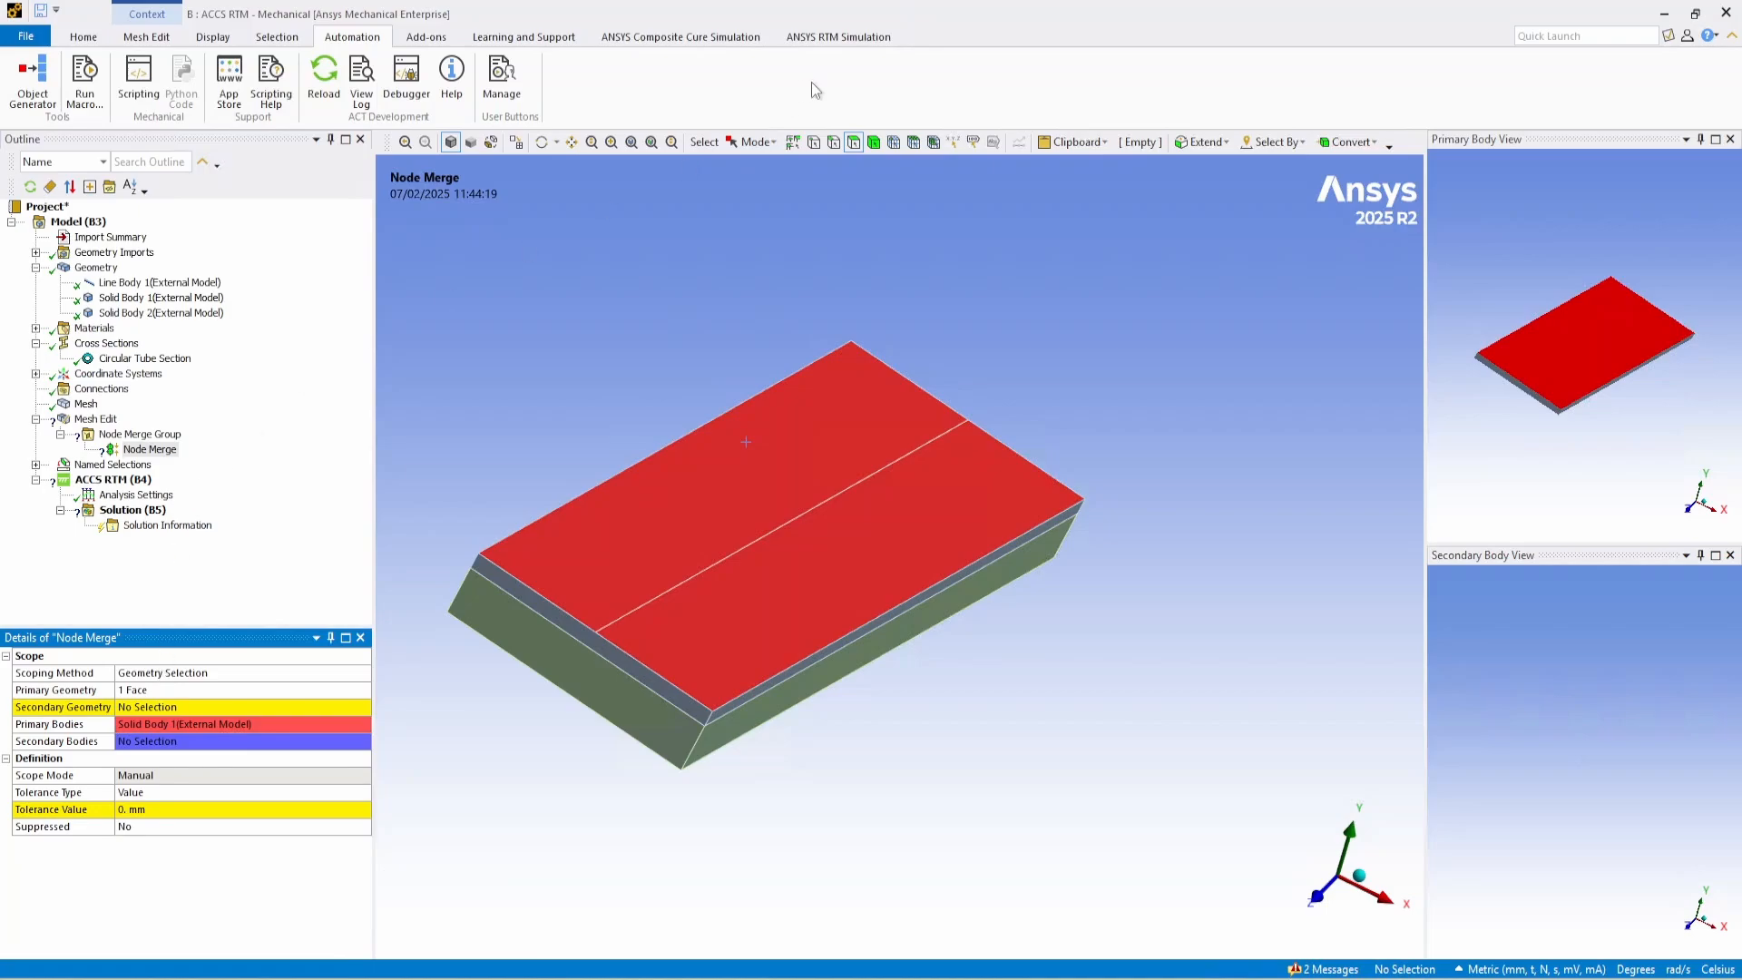
pyautogui.click(834, 143)
pyautogui.click(770, 540)
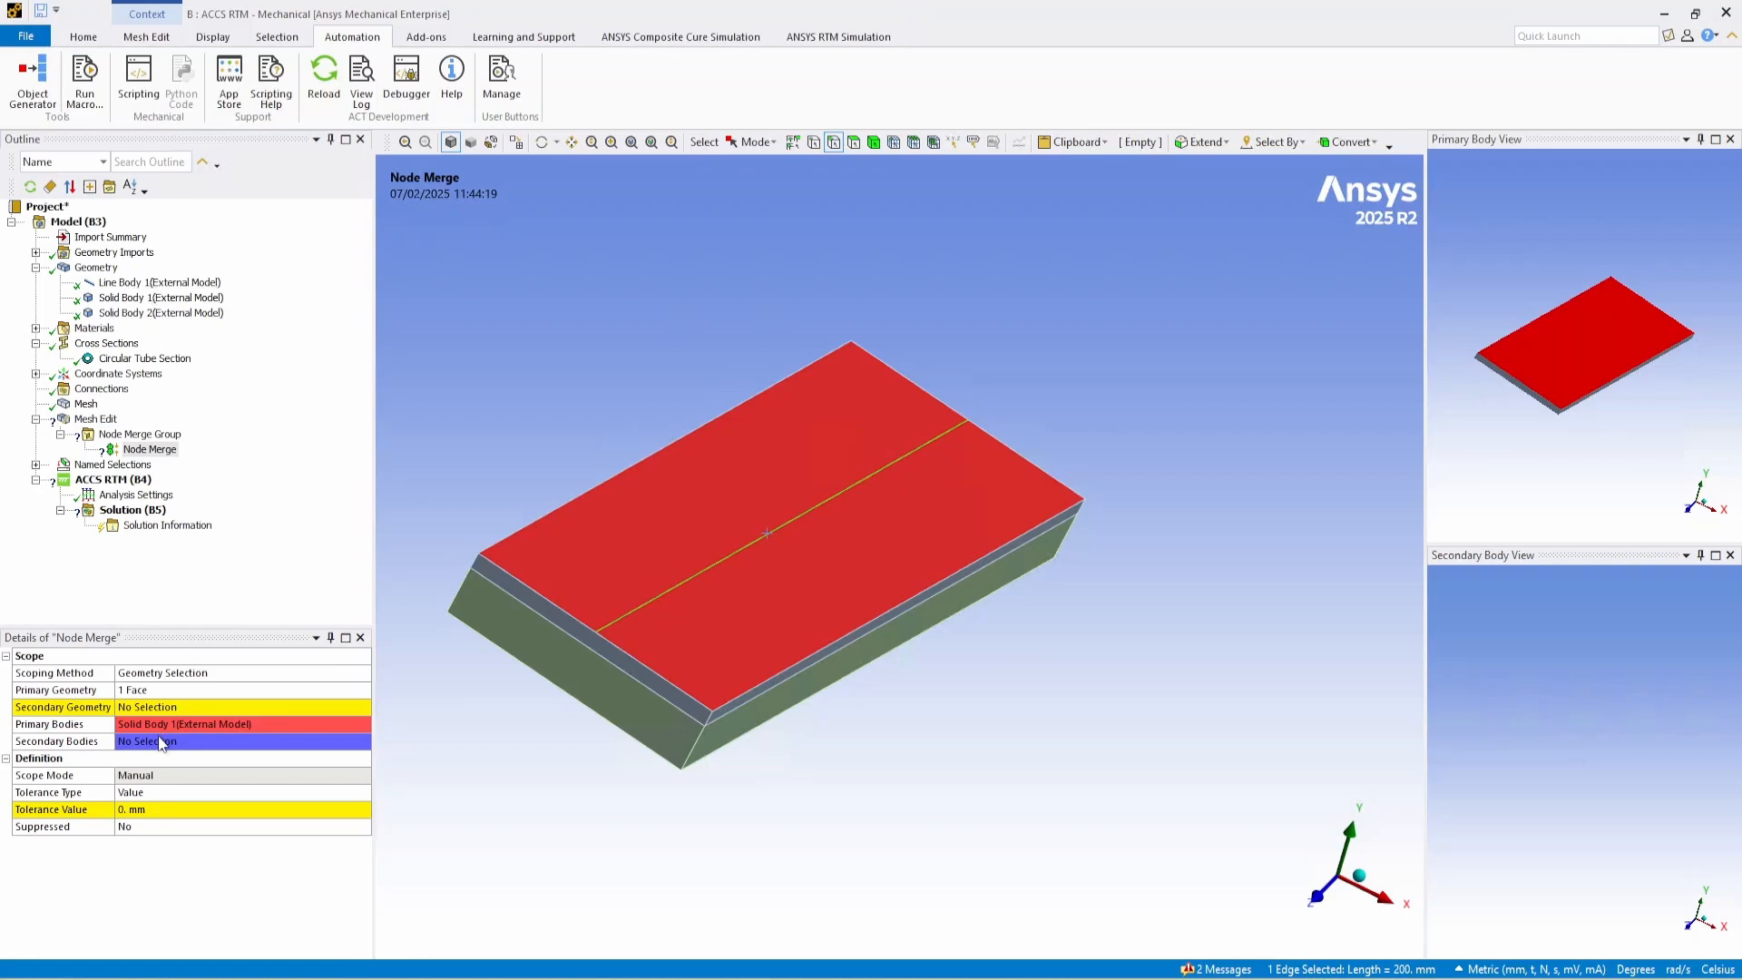
pyautogui.click(154, 708)
pyautogui.click(154, 709)
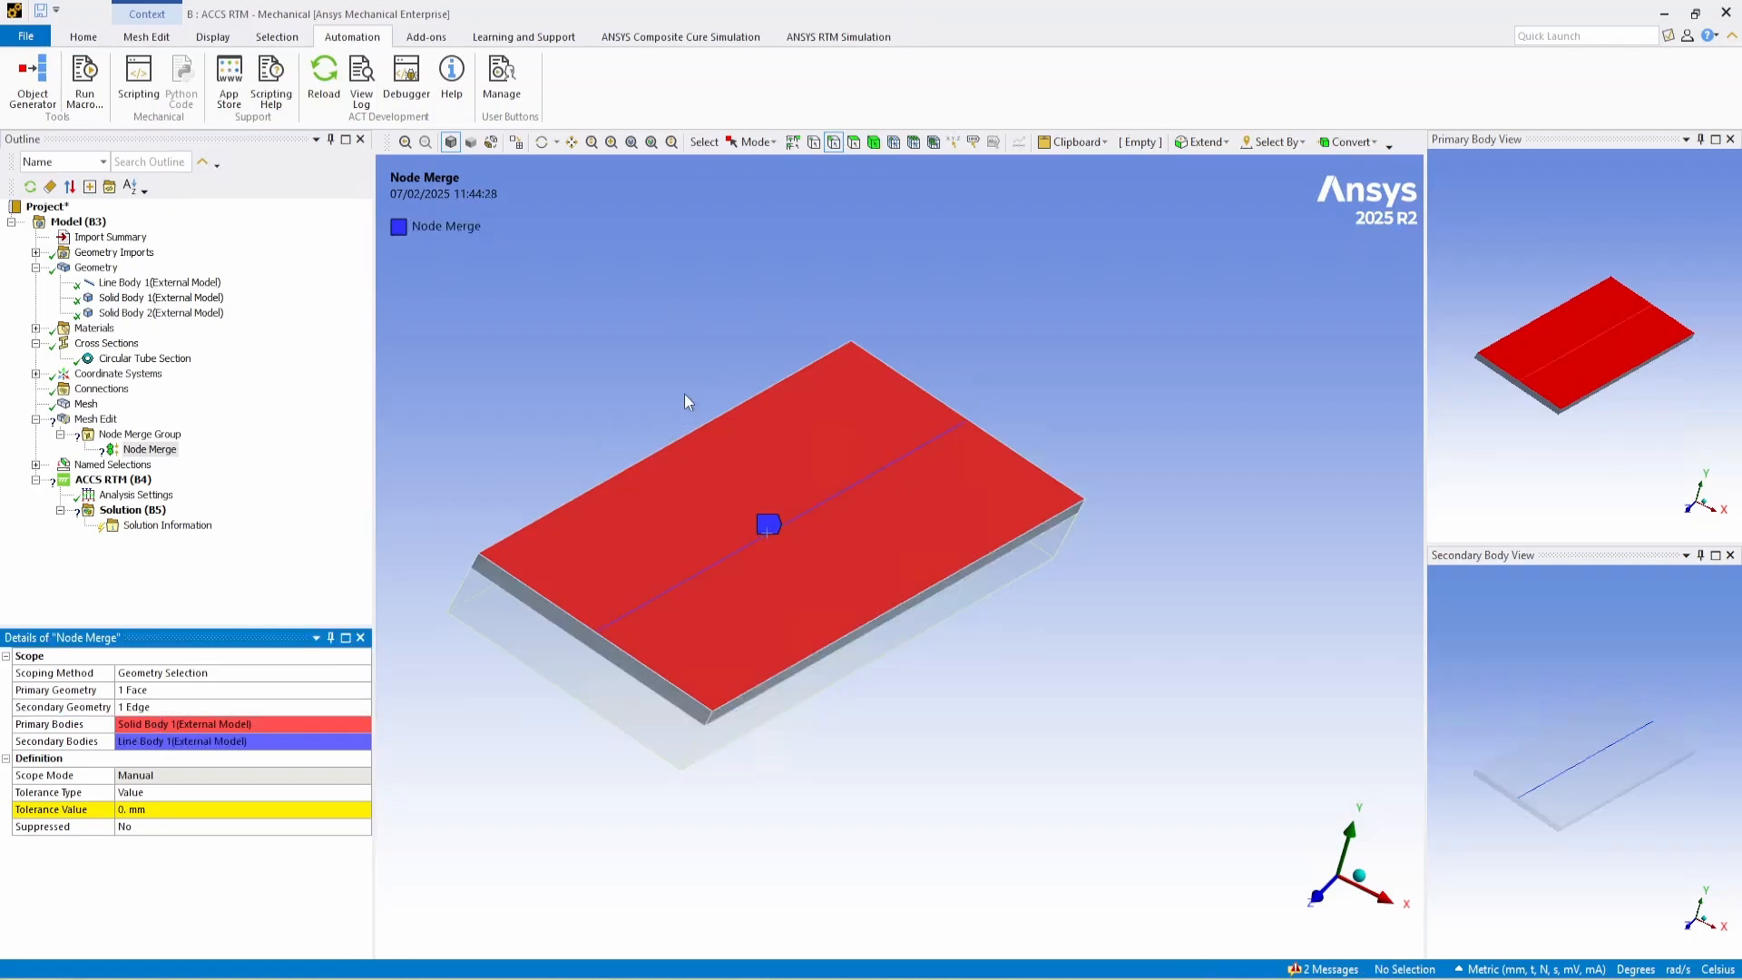
# Set the tolerance value of the face-to-pipe node merge to 1 mm.
pyautogui.click(177, 809)
pyautogui.write('1')
pyautogui.press('Return')
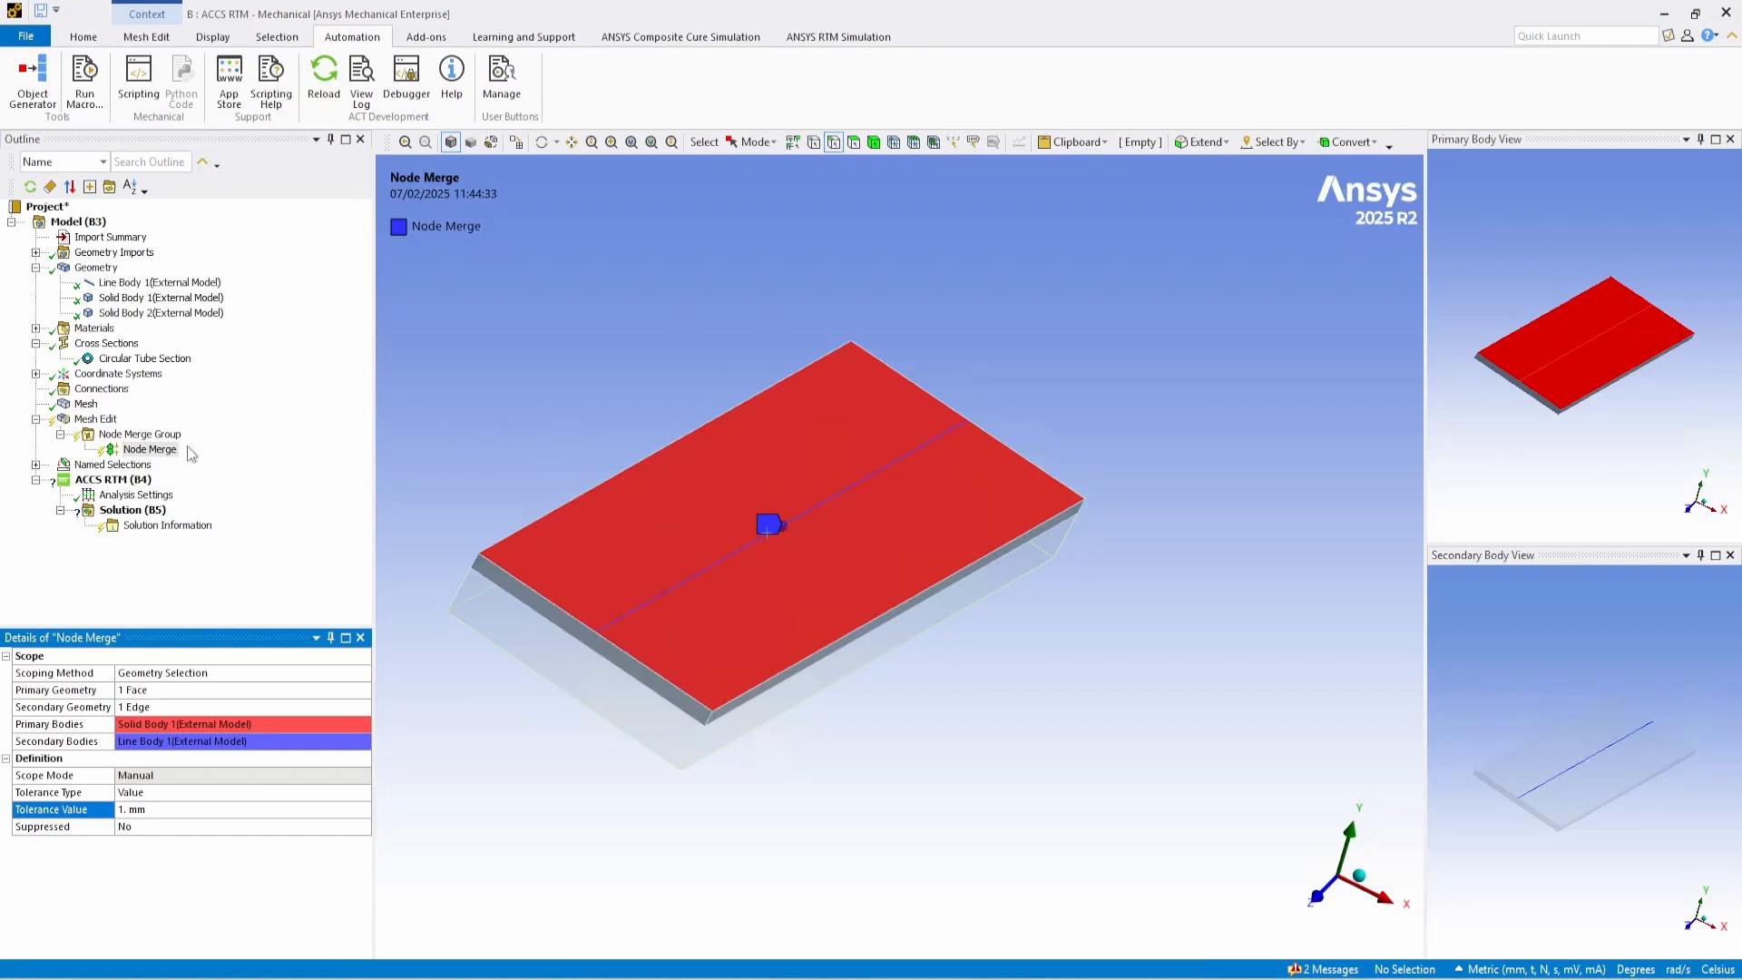
# Add a second node merge to the node merge group.
pyautogui.rightClick(160, 438)
pyautogui.moveTo(204, 448)
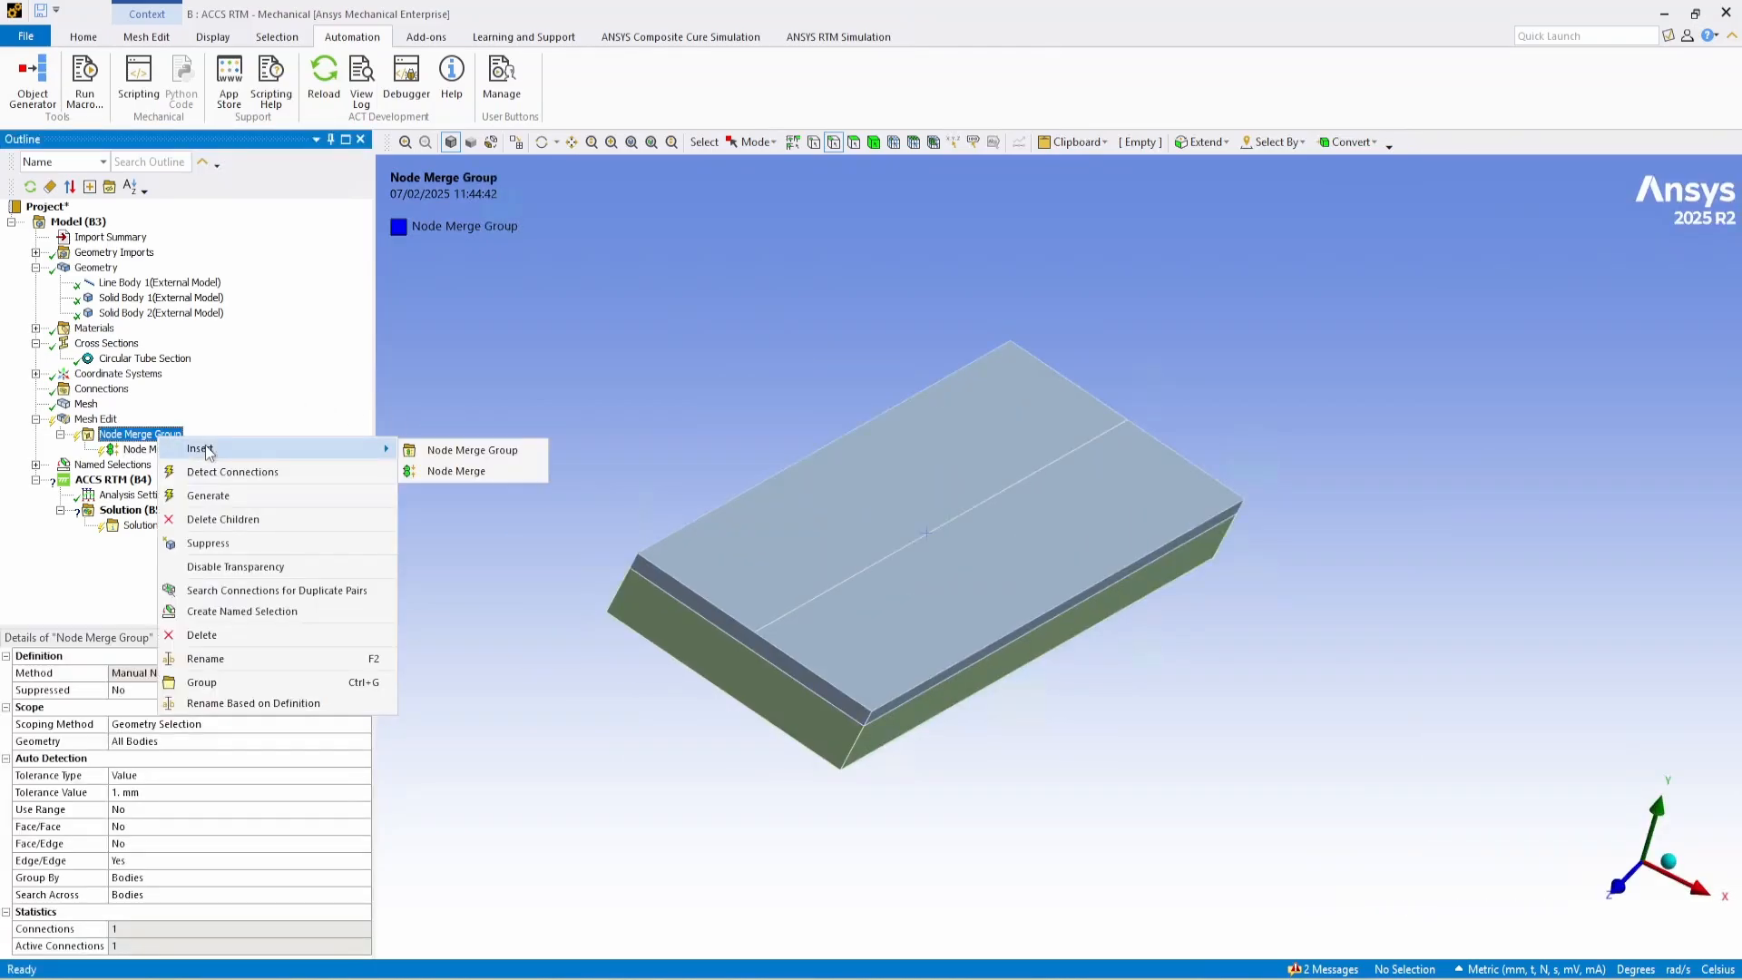
pyautogui.click(417, 472)
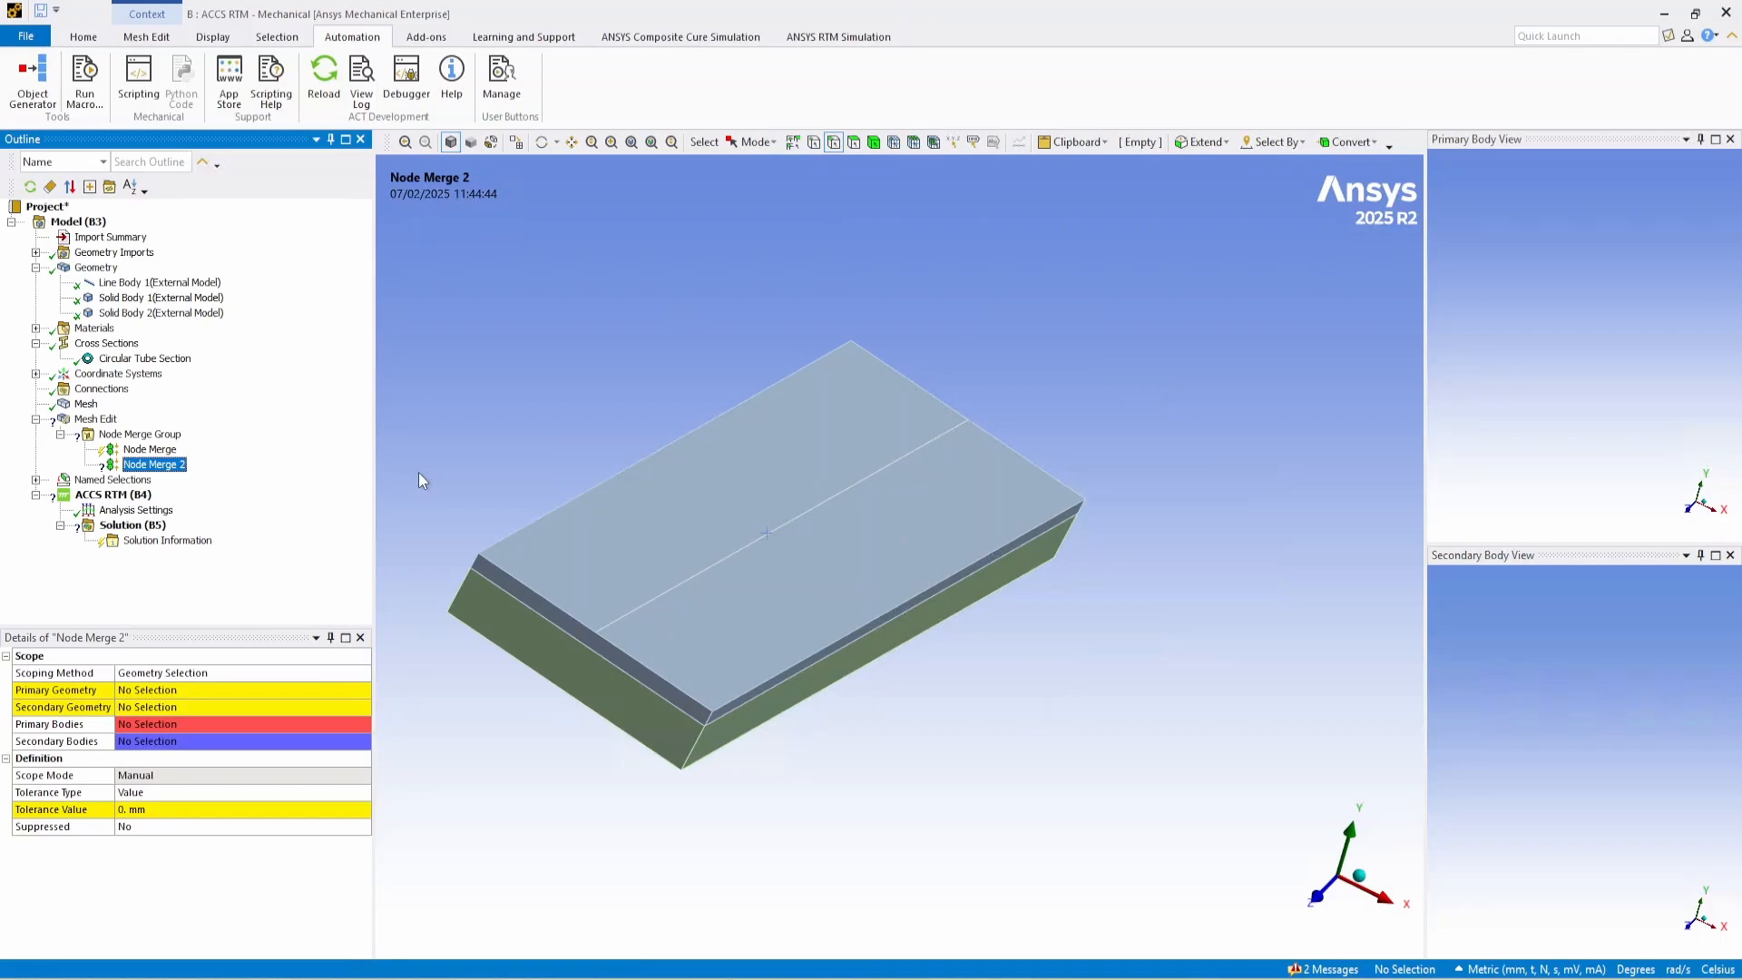
# Isolate Solid Body 1 and assign its bottom face as the primary geometry of Node Merge 2.
pyautogui.rightClick(131, 303)
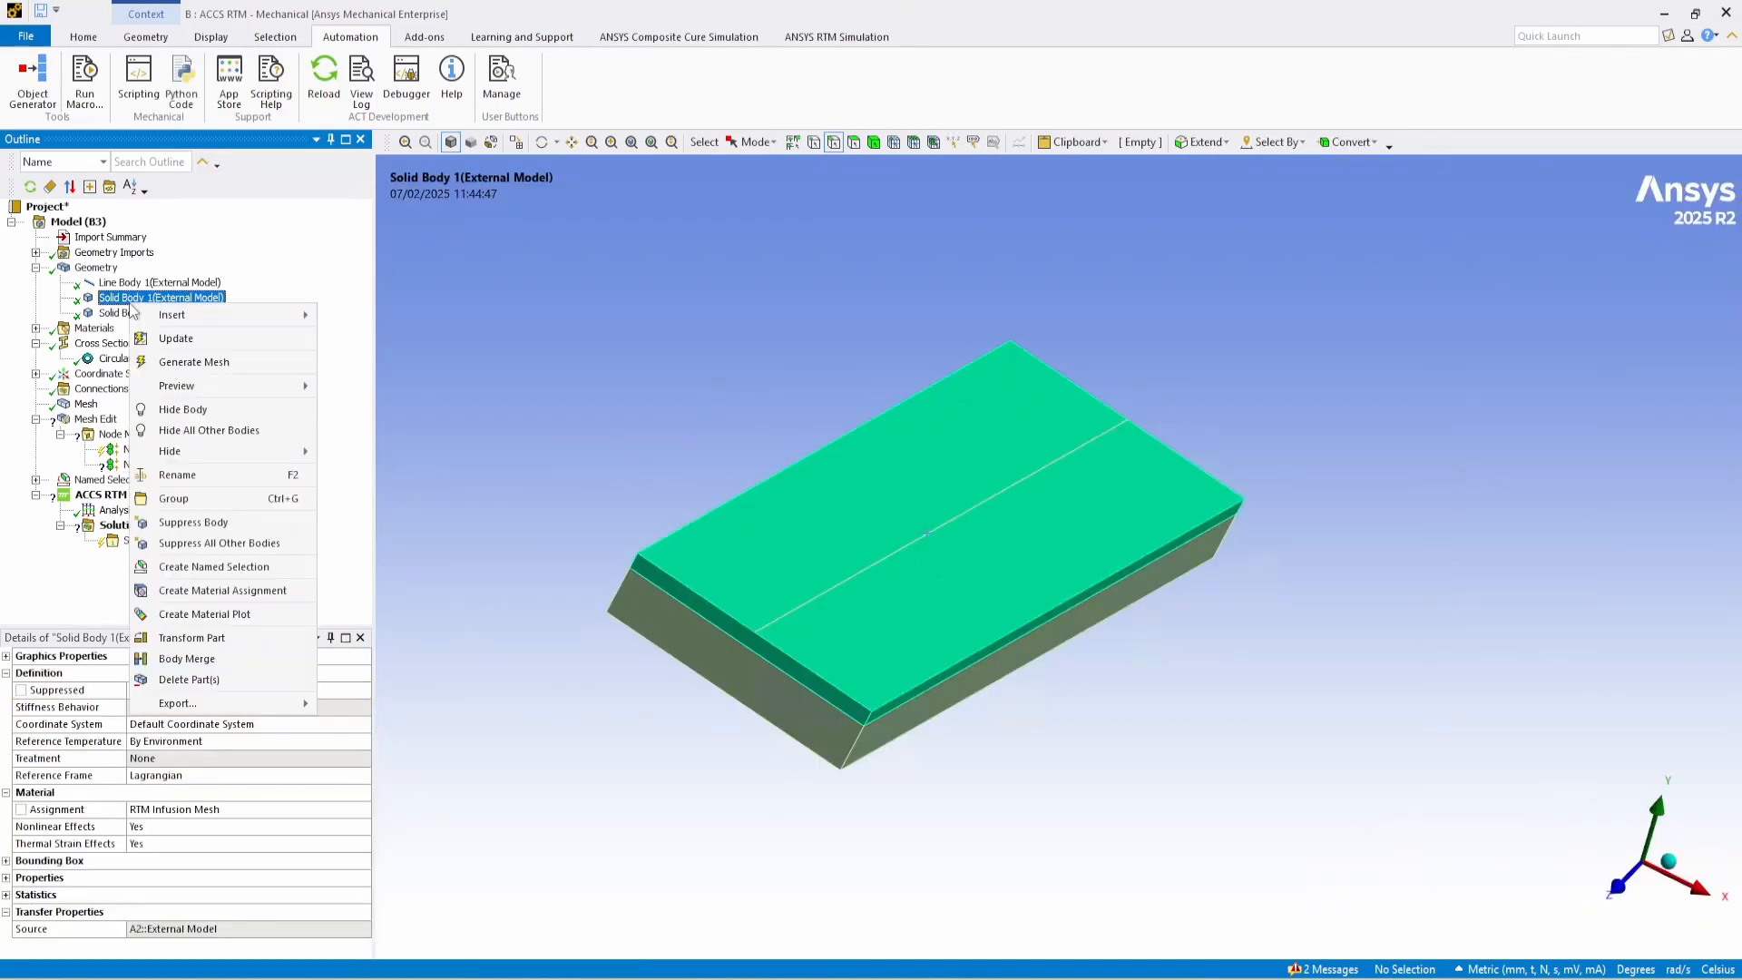
pyautogui.click(208, 430)
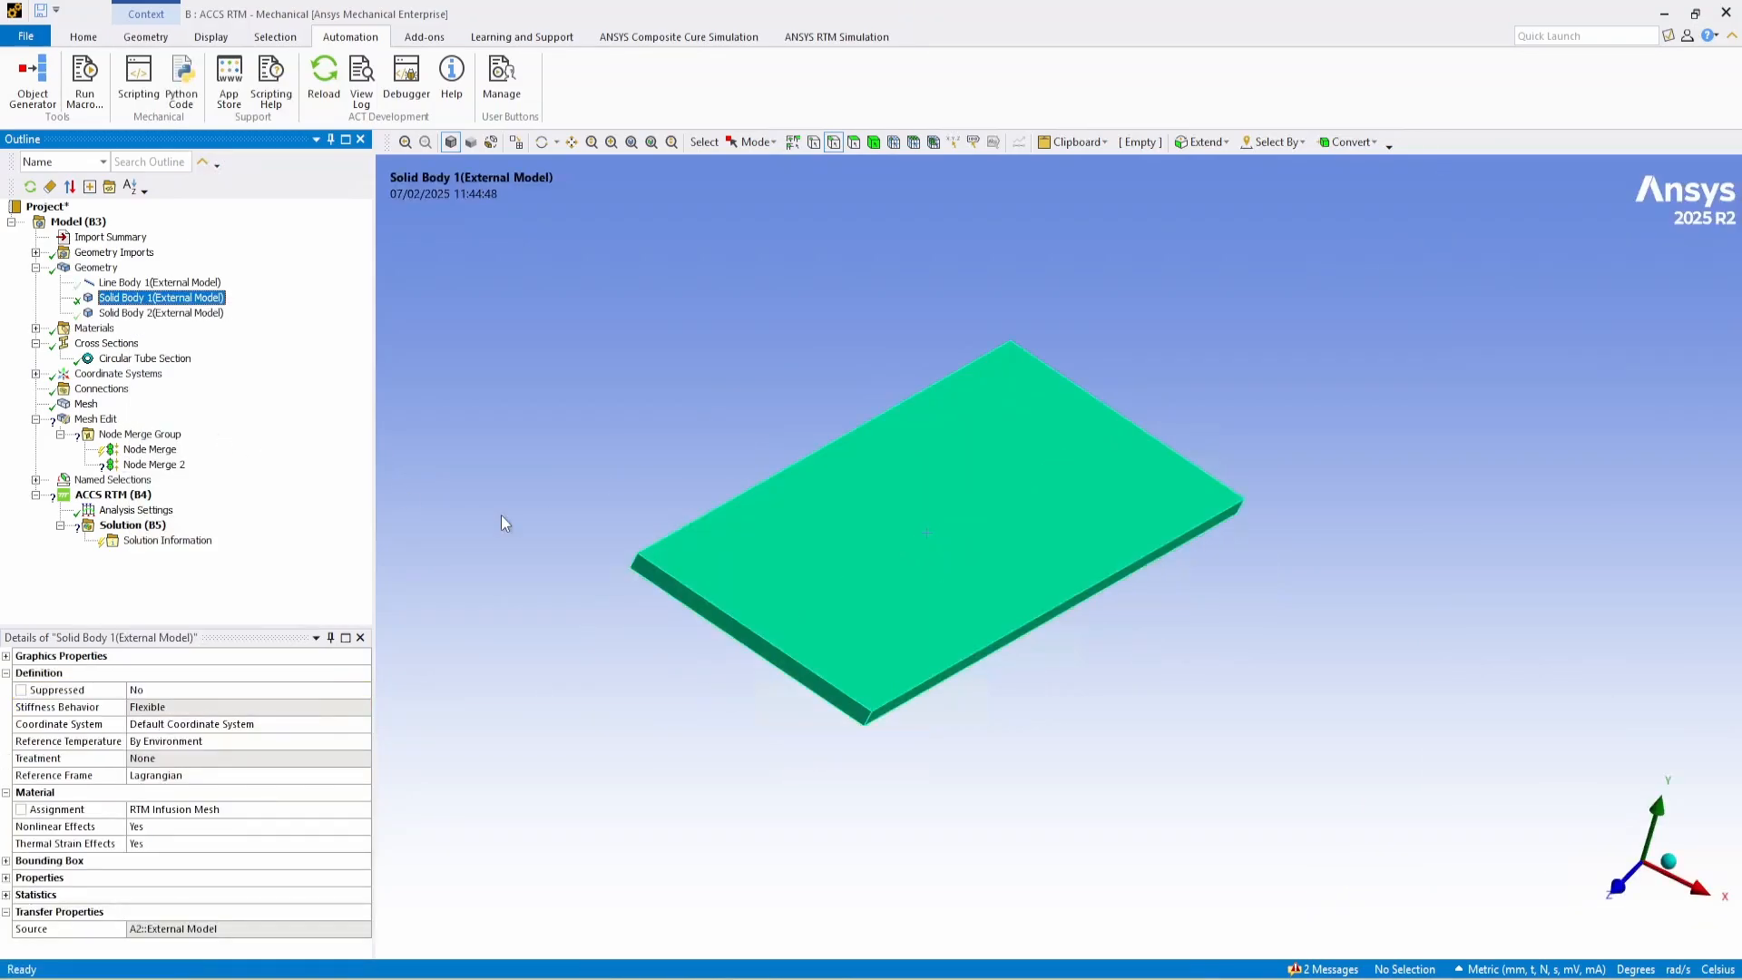
pyautogui.moveTo(996, 635); pyautogui.dragTo(993, 556, button='middle')
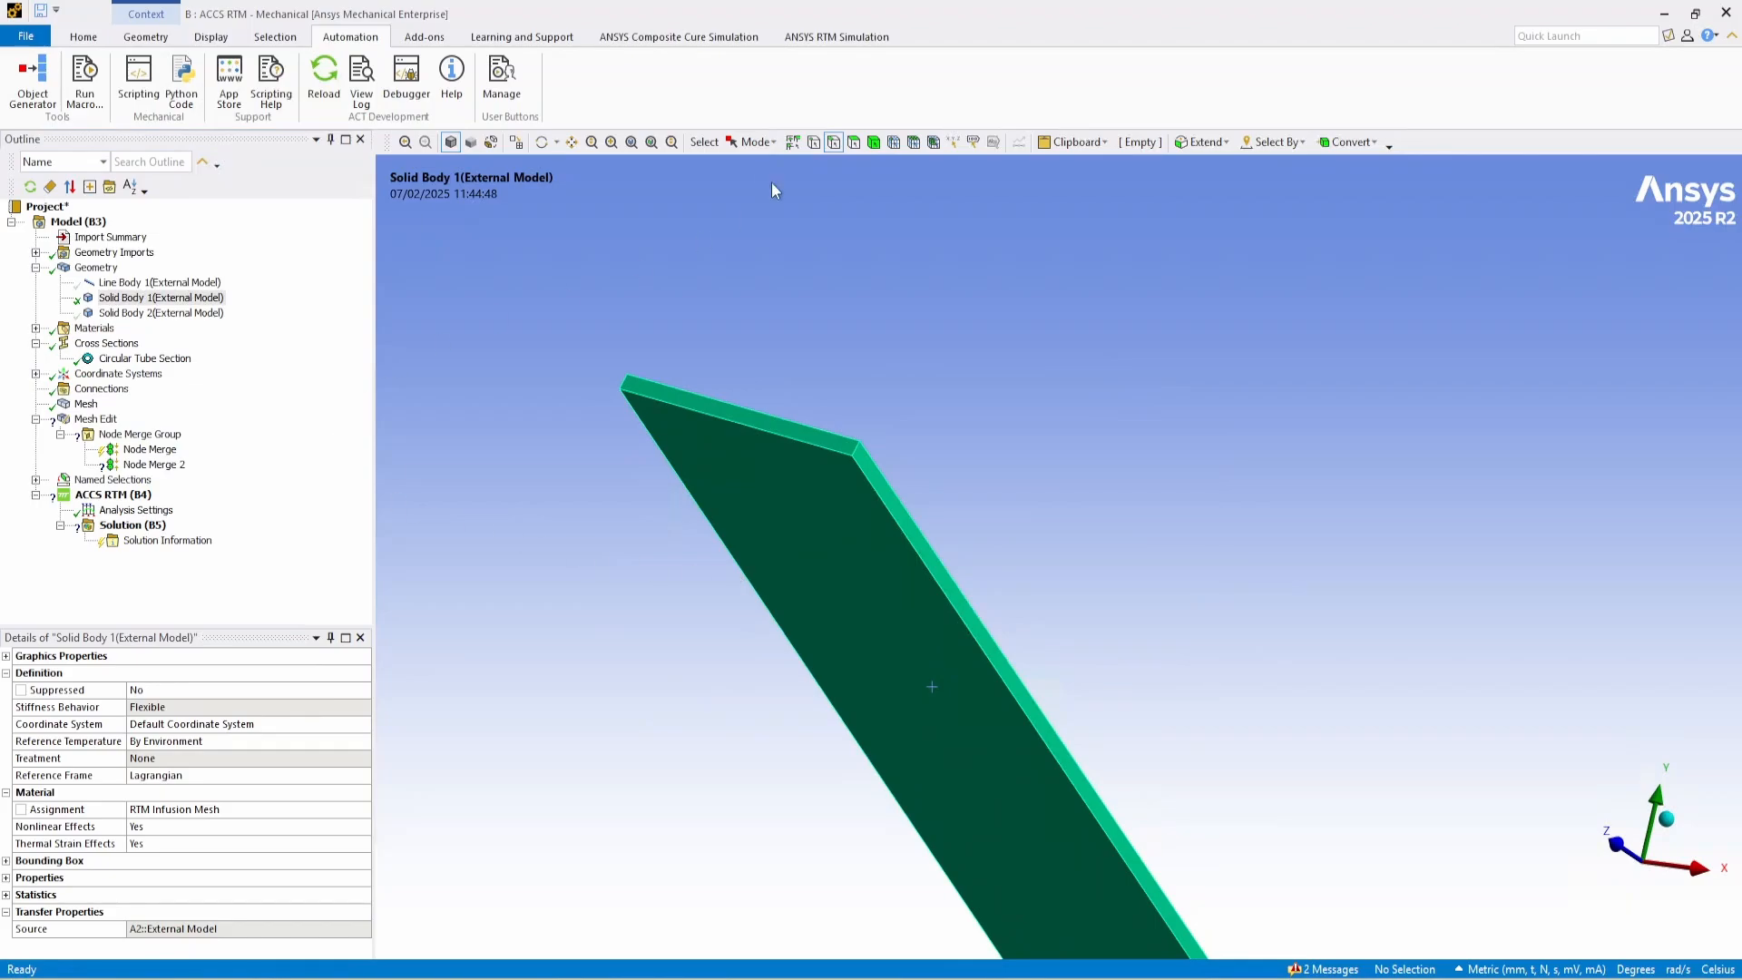
pyautogui.click(852, 141)
pyautogui.click(785, 499)
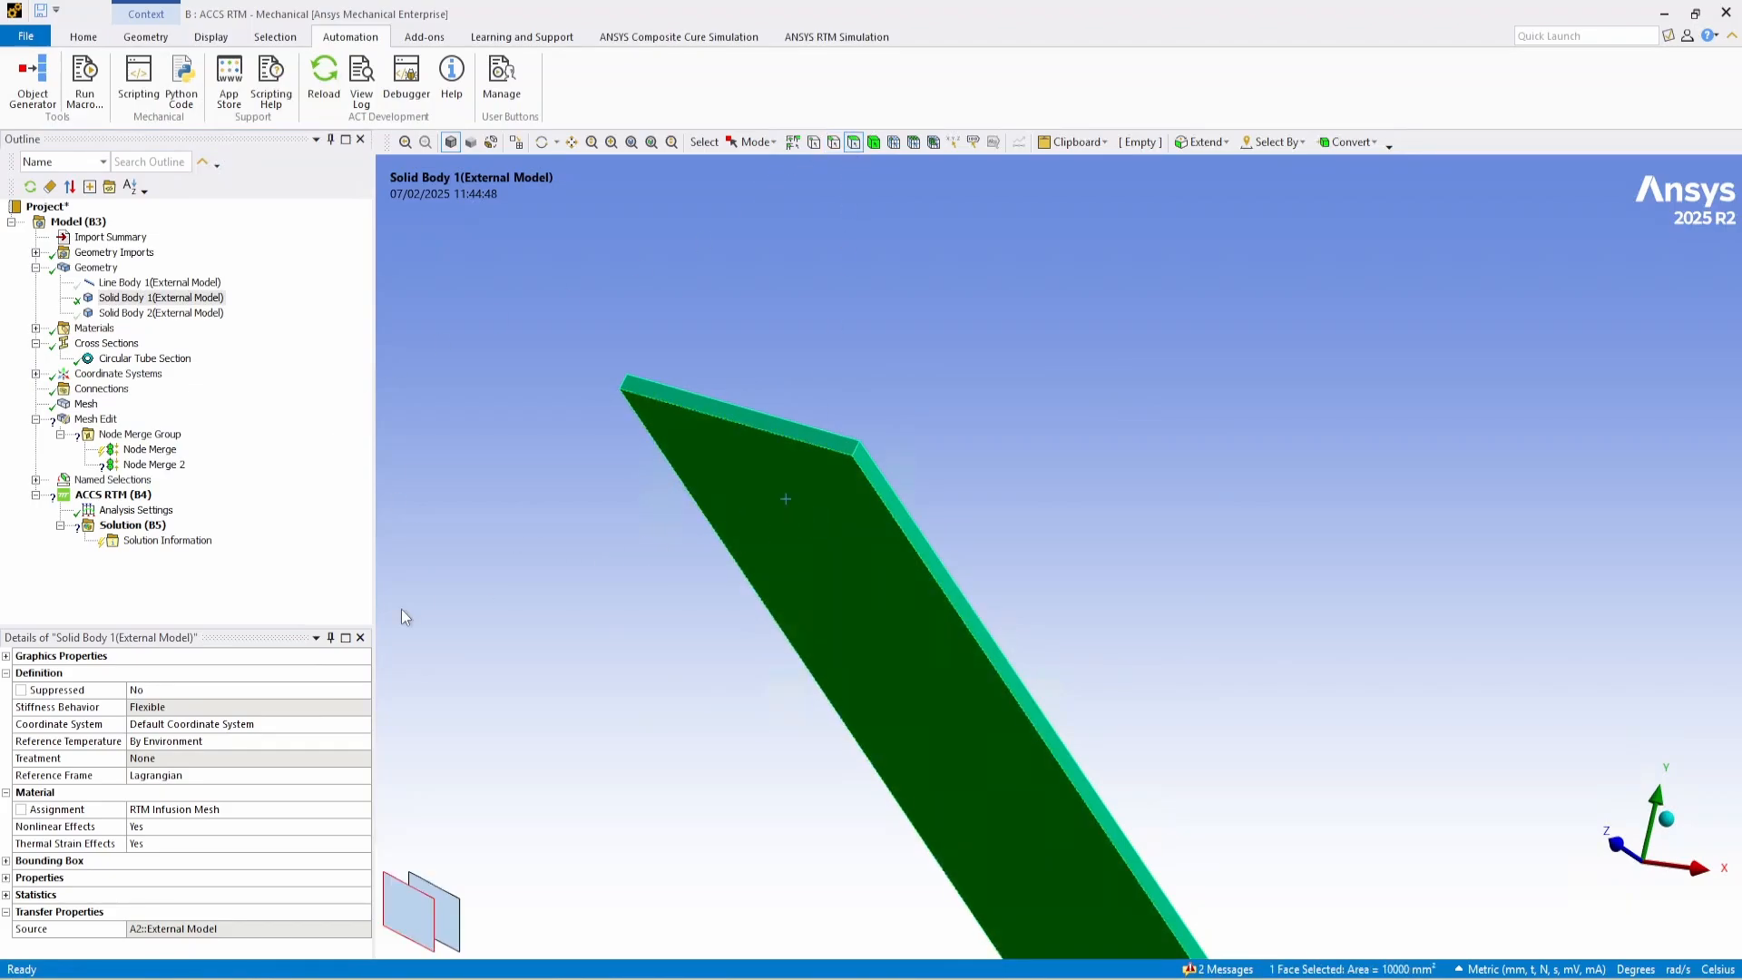
pyautogui.click(144, 465)
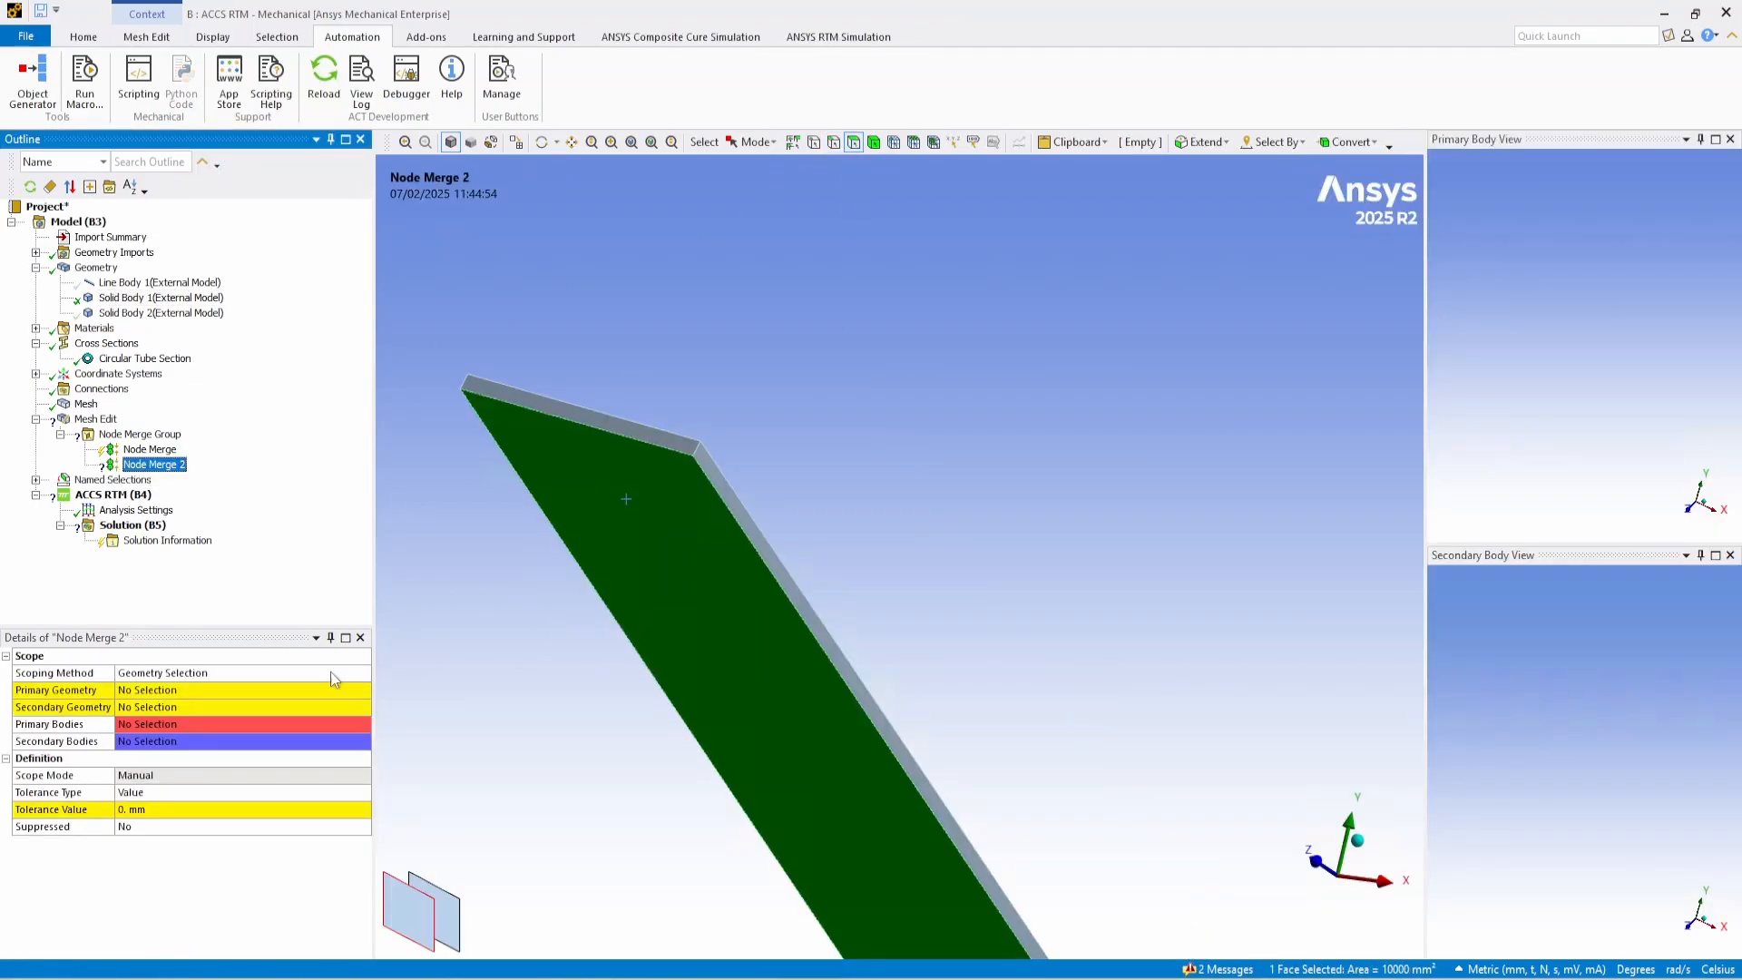
pyautogui.click(219, 689)
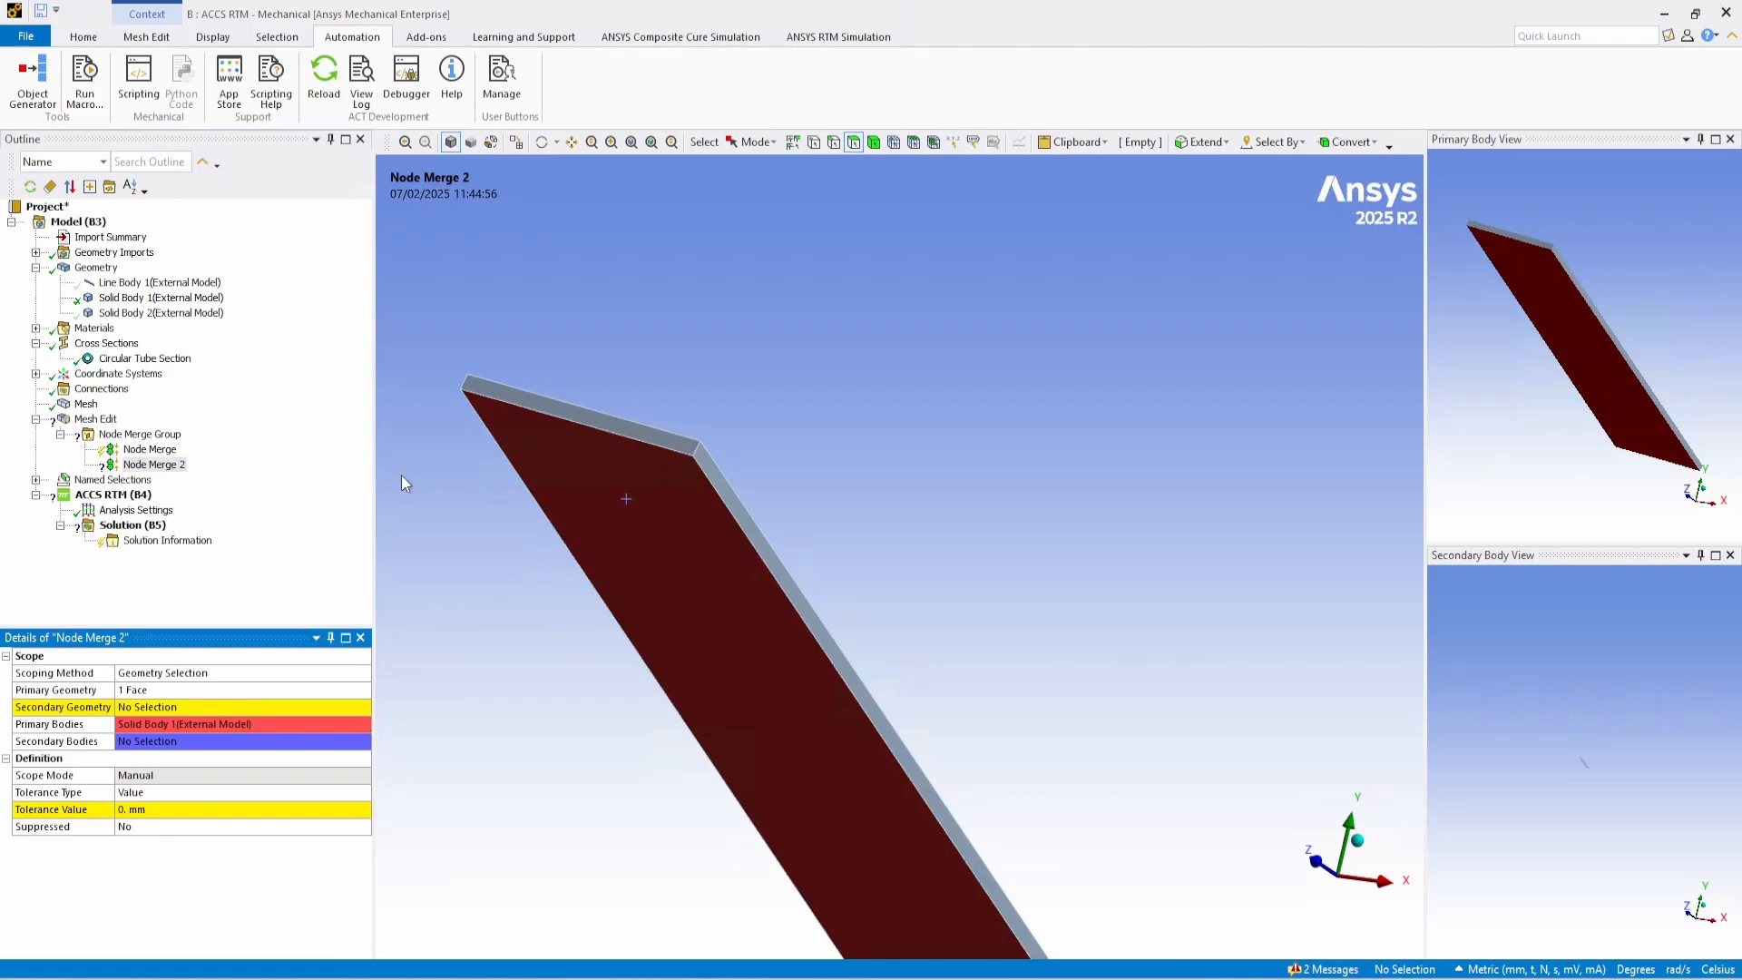
# Isolate Solid Body 2 and assign its top face as the secondary geometry of Node Merge 2.
pyautogui.rightClick(173, 312)
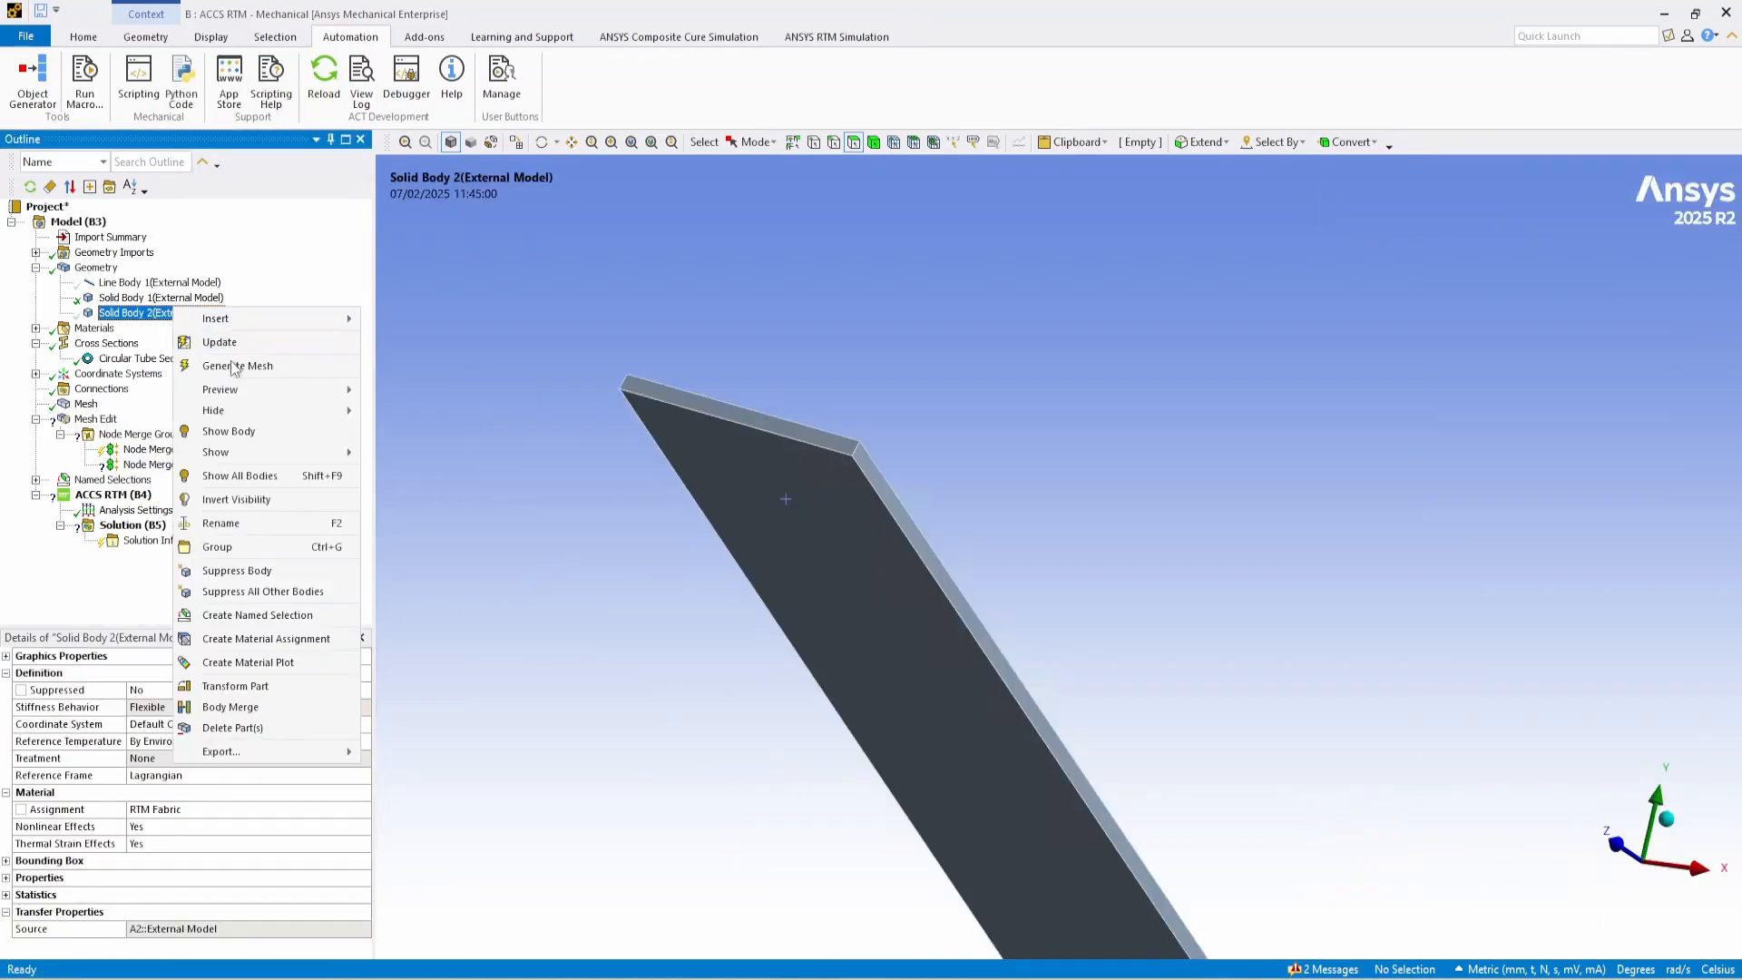
pyautogui.click(245, 430)
pyautogui.rightClick(188, 313)
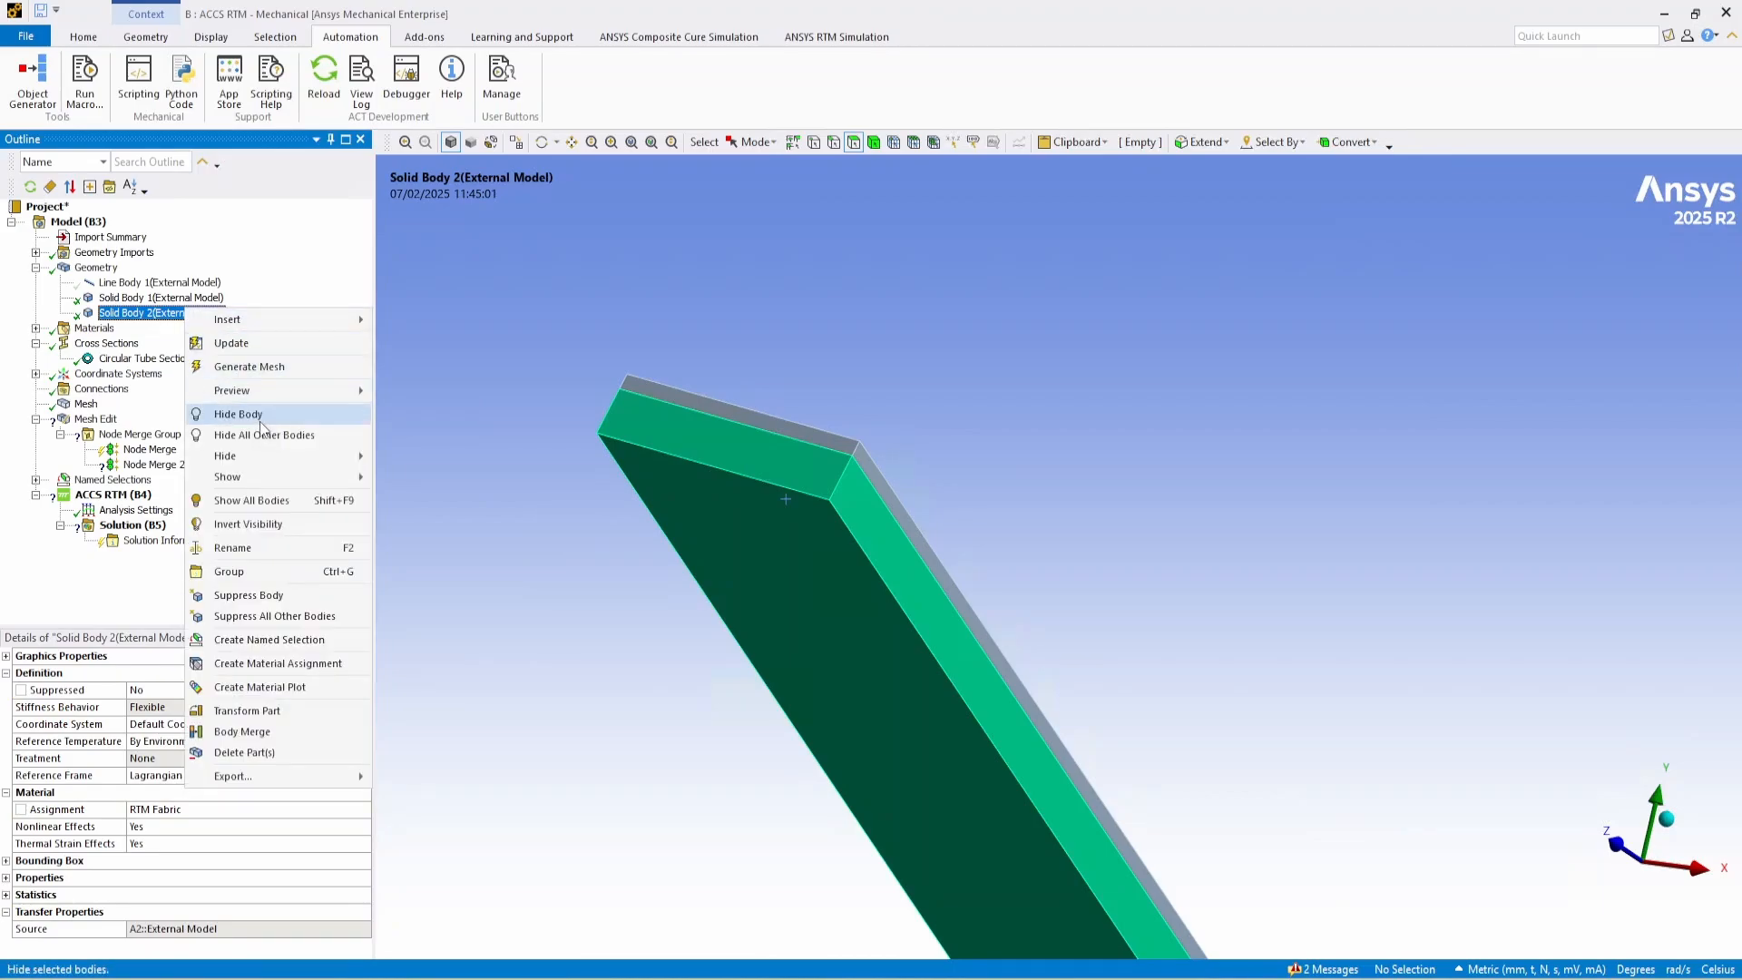
pyautogui.click(259, 432)
pyautogui.moveTo(1003, 575); pyautogui.dragTo(817, 667, button='middle')
pyautogui.click(155, 464)
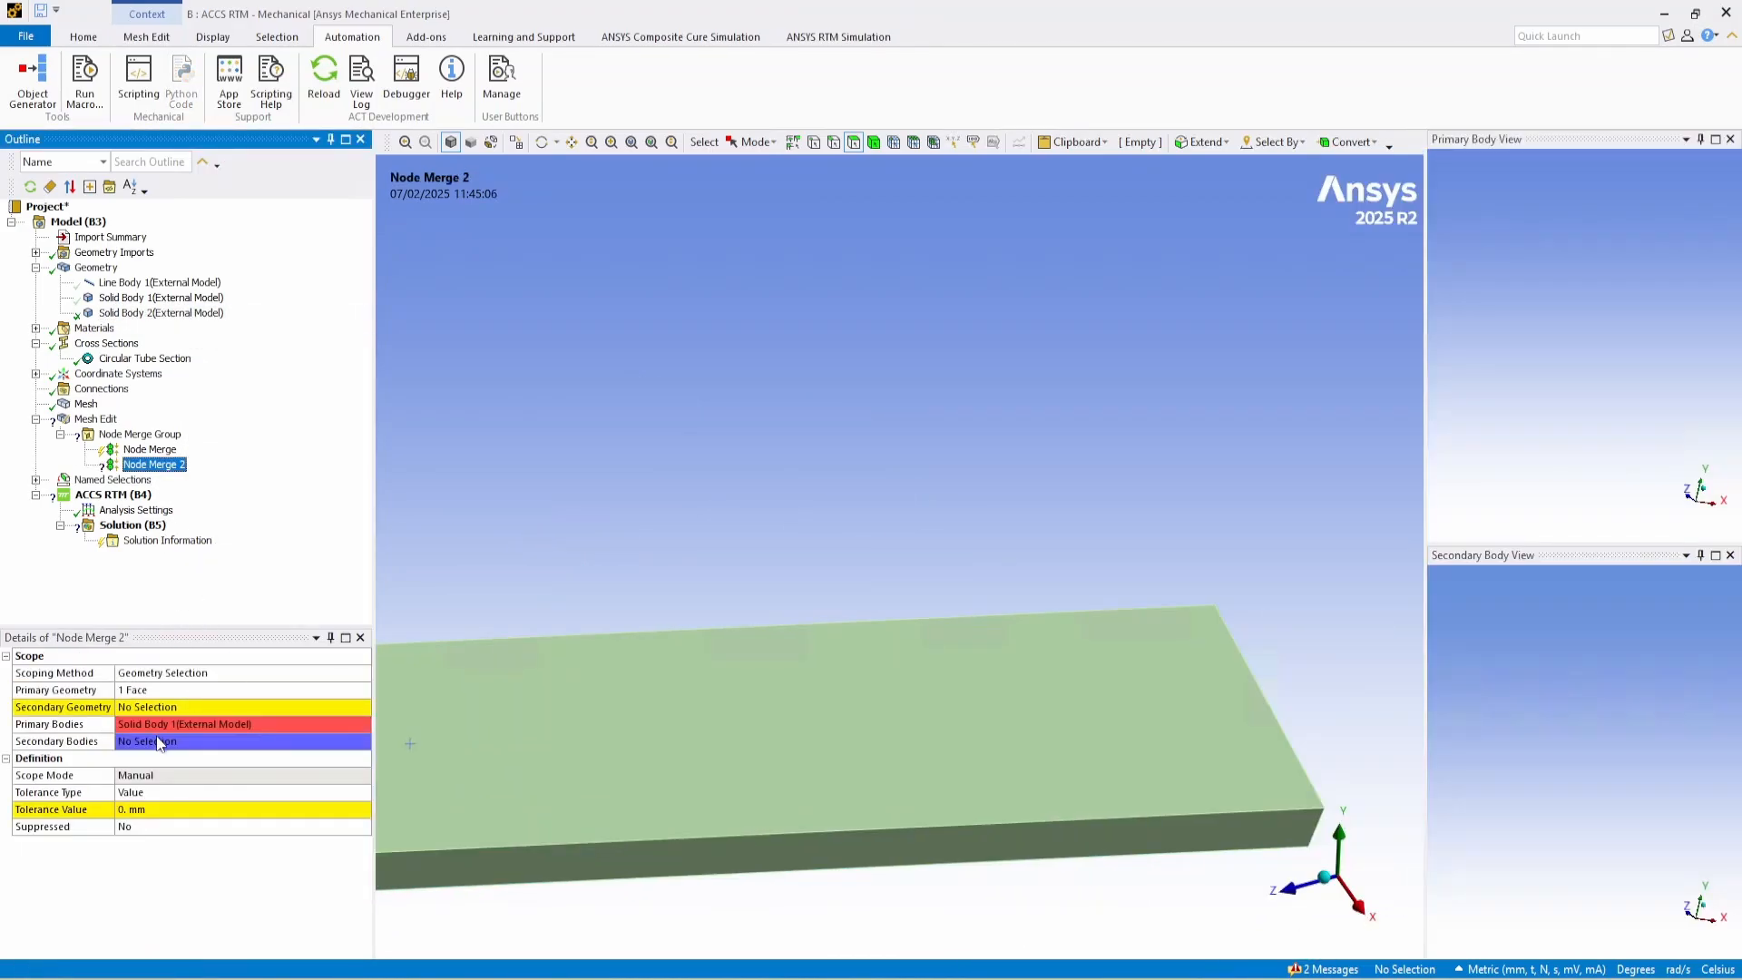
pyautogui.click(662, 667)
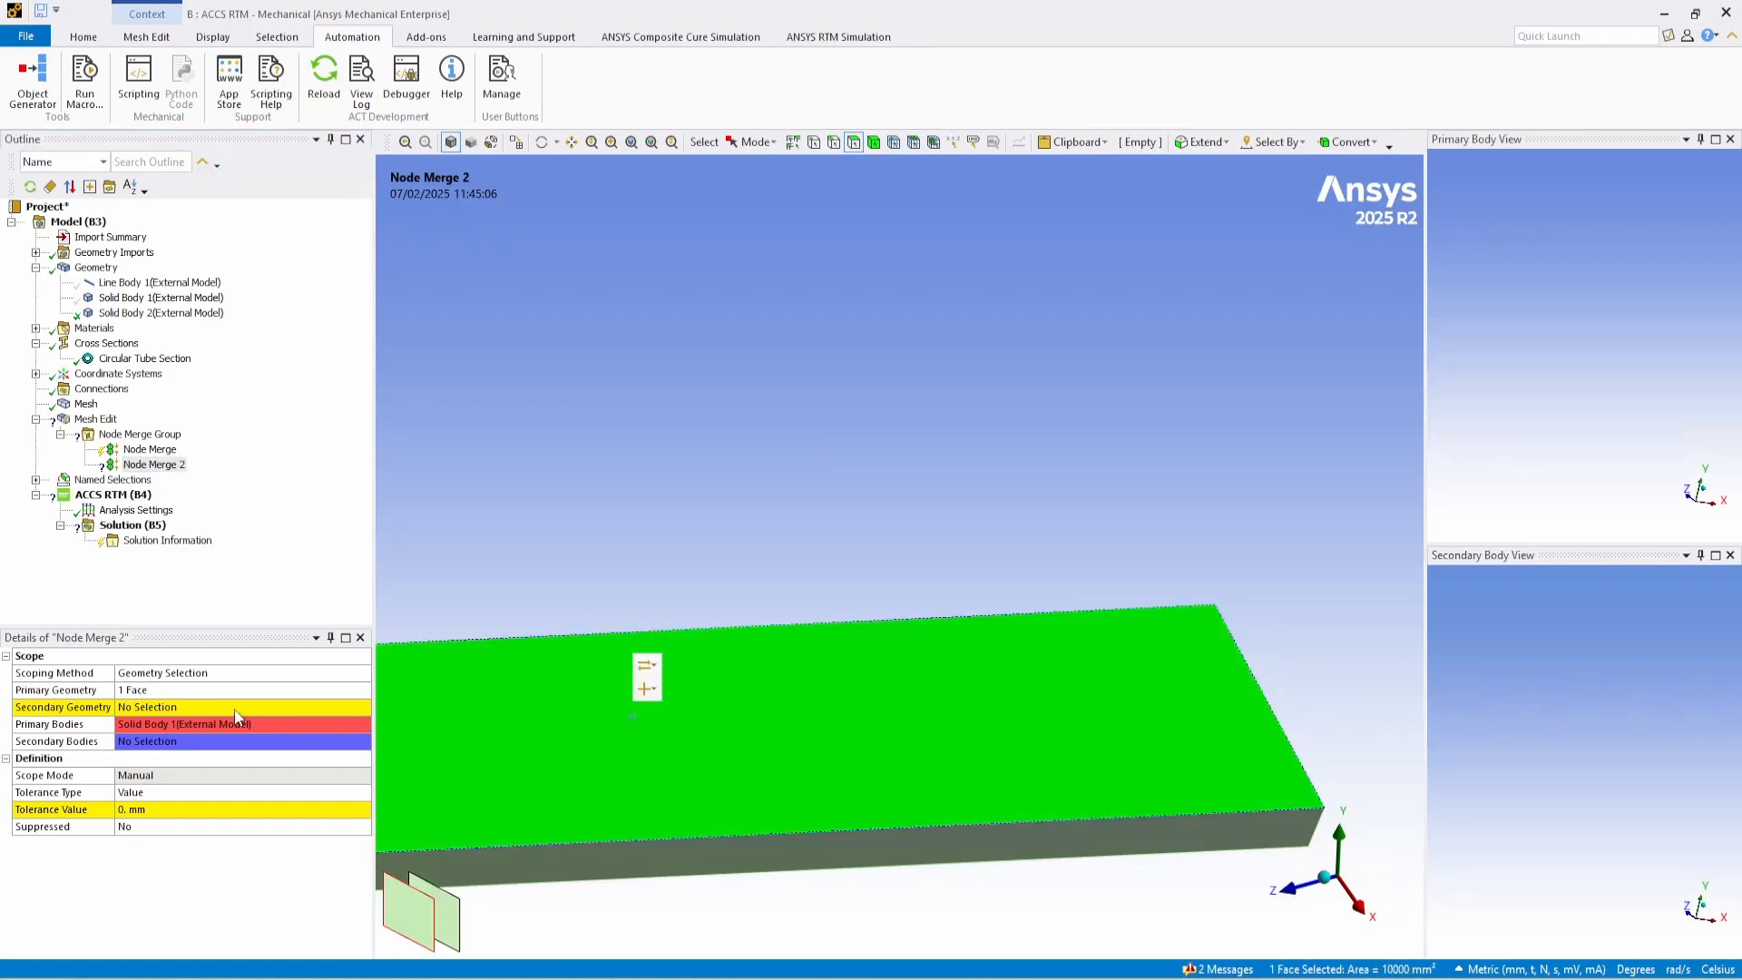
pyautogui.moveTo(740, 683); pyautogui.dragTo(690, 663, button='middle')
# Set the tolerance value of Node Merge 2 to 1 mm.
pyautogui.click(272, 809)
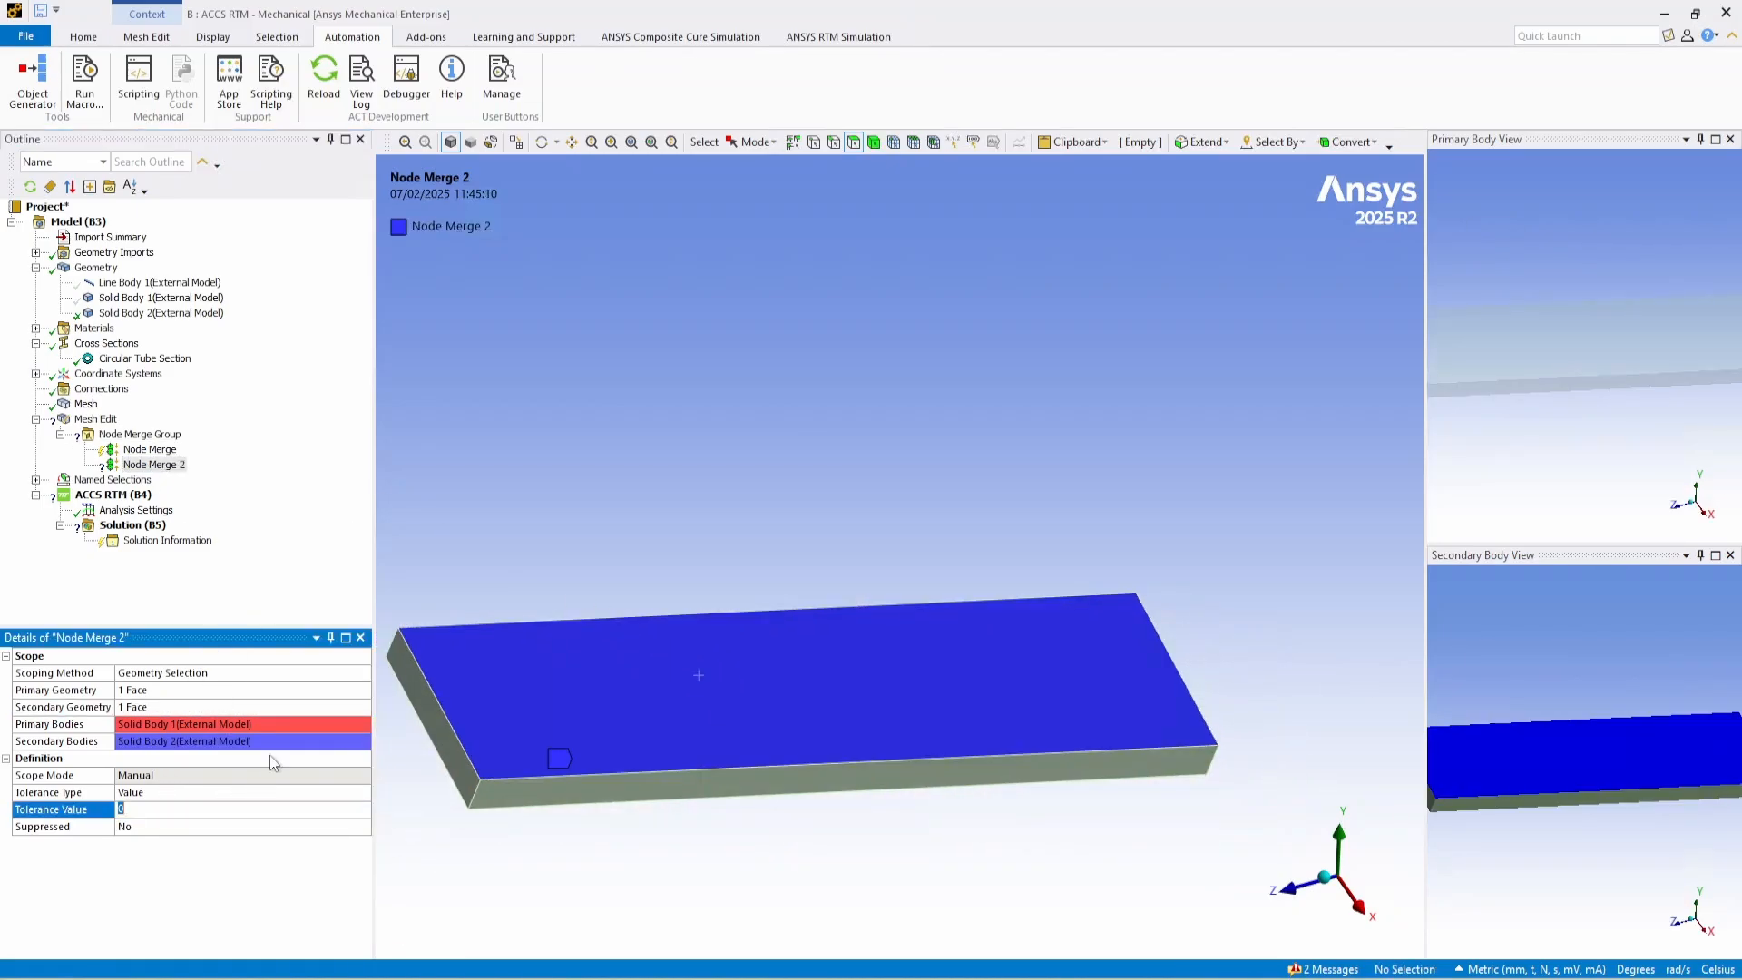
pyautogui.write('1')
pyautogui.press('Return')
# Generate both node merges, Node Merge 2 first and Node Merge second.
pyautogui.rightClick(156, 469)
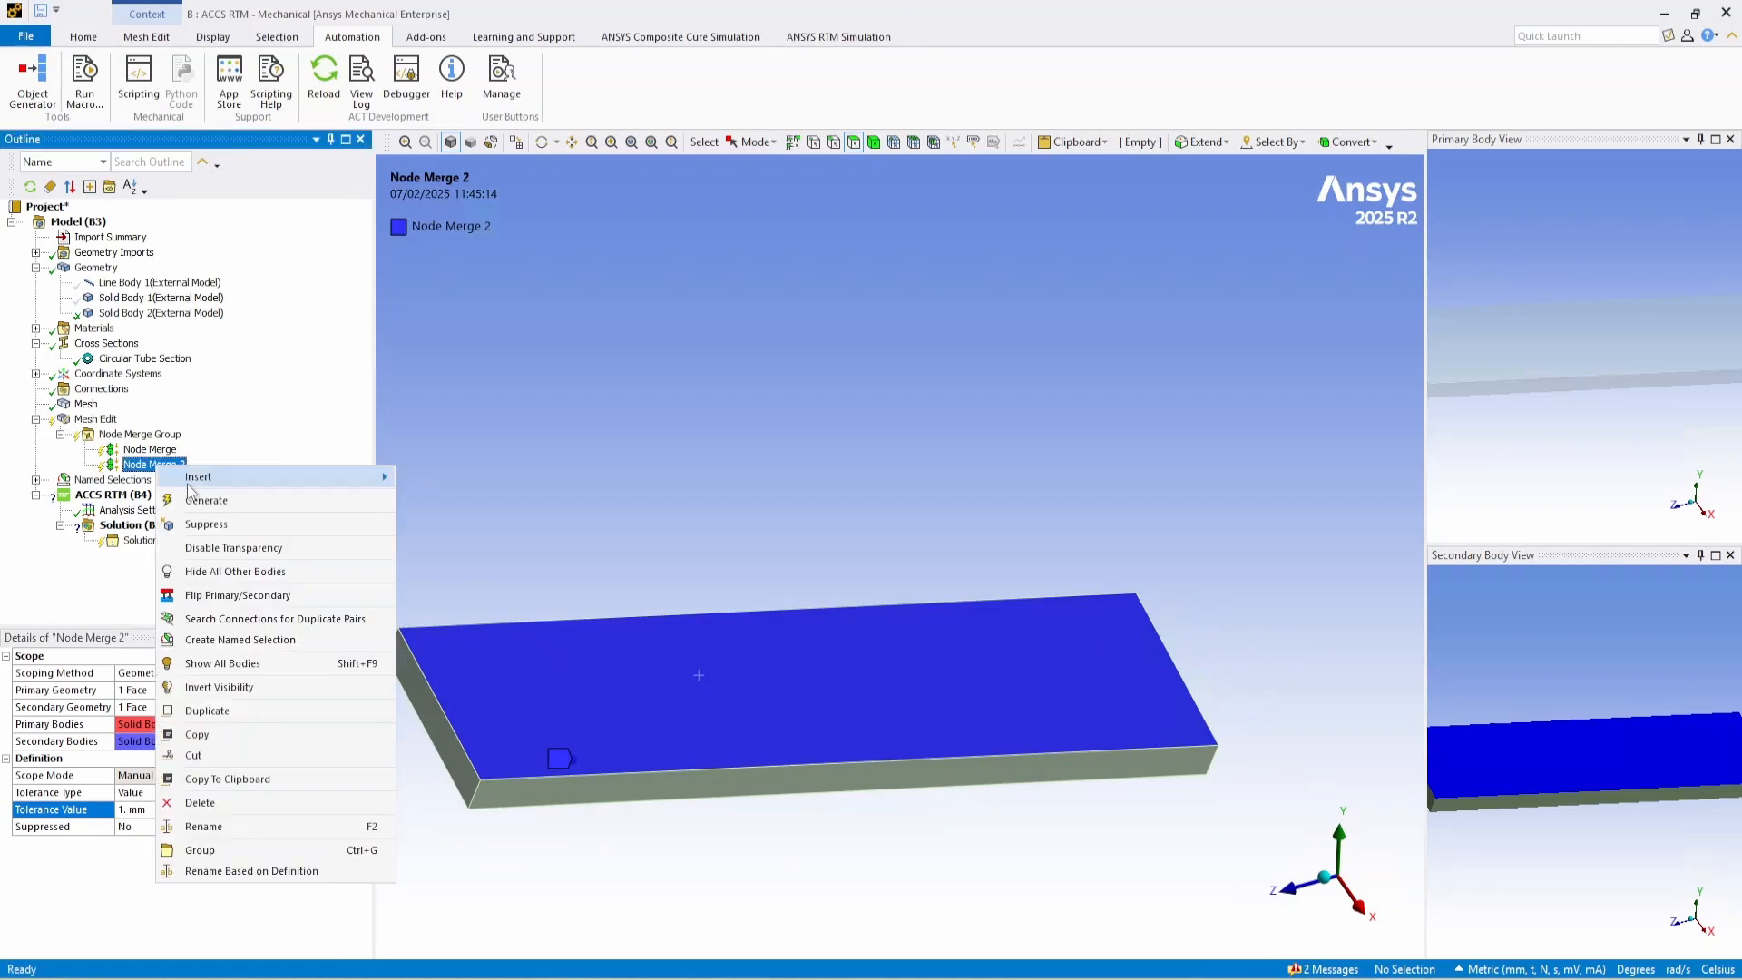
pyautogui.click(201, 501)
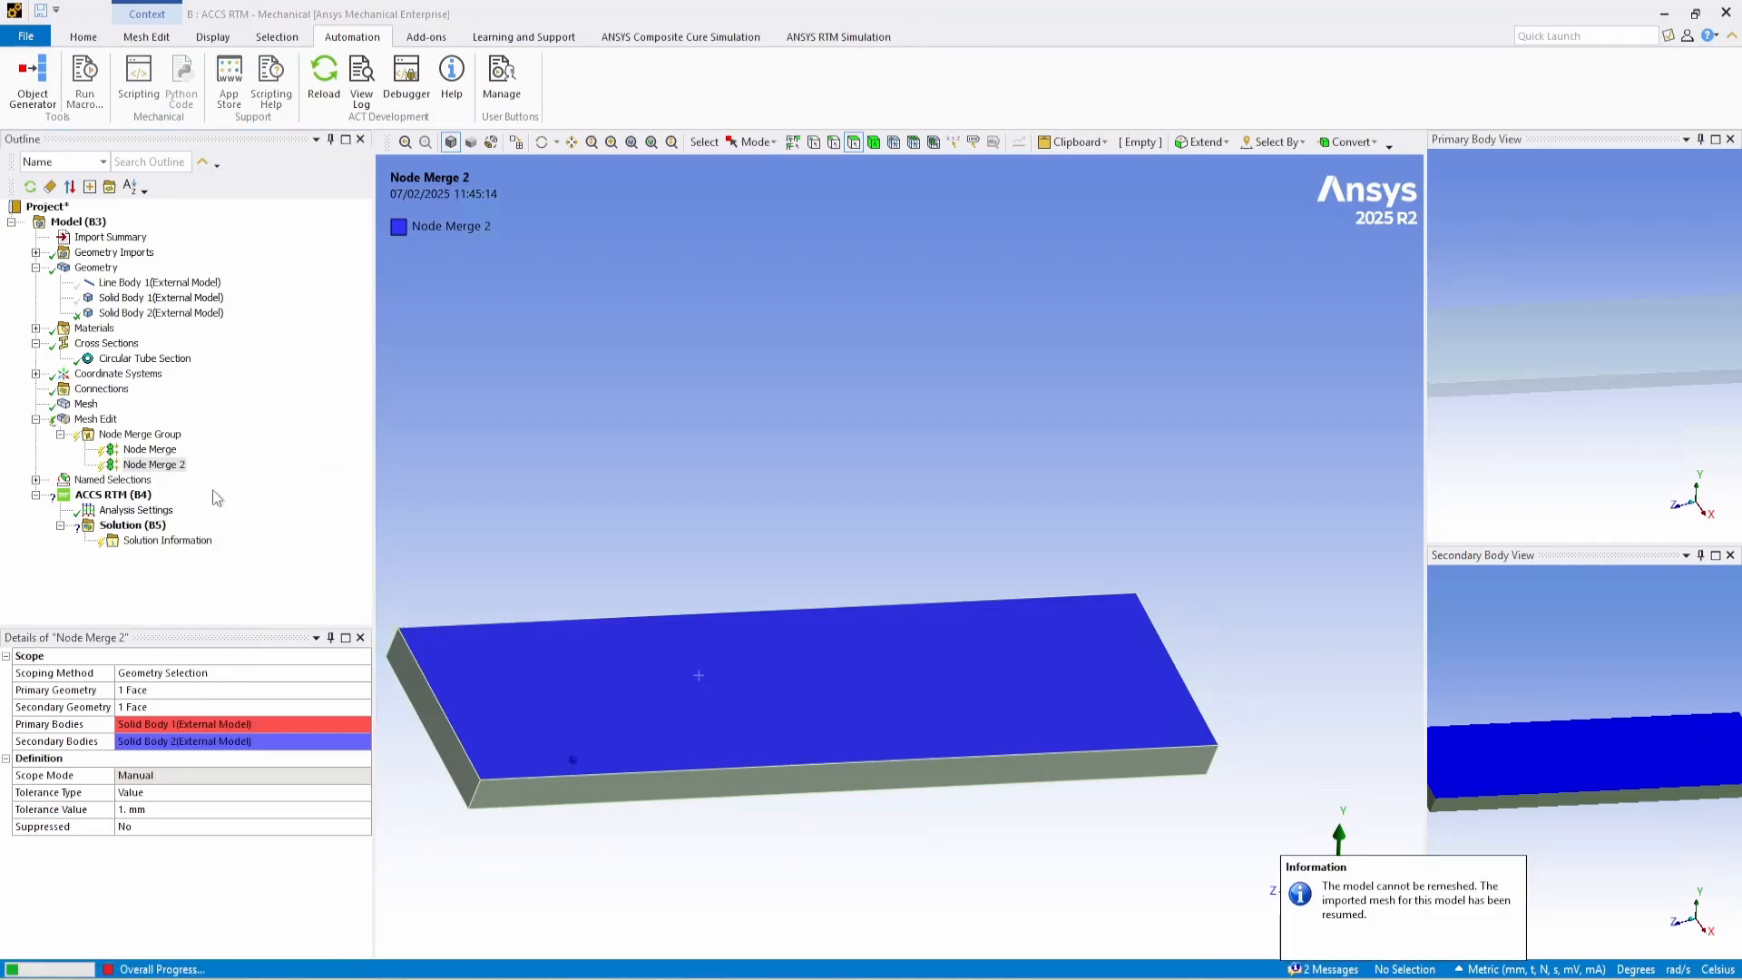
pyautogui.rightClick(156, 451)
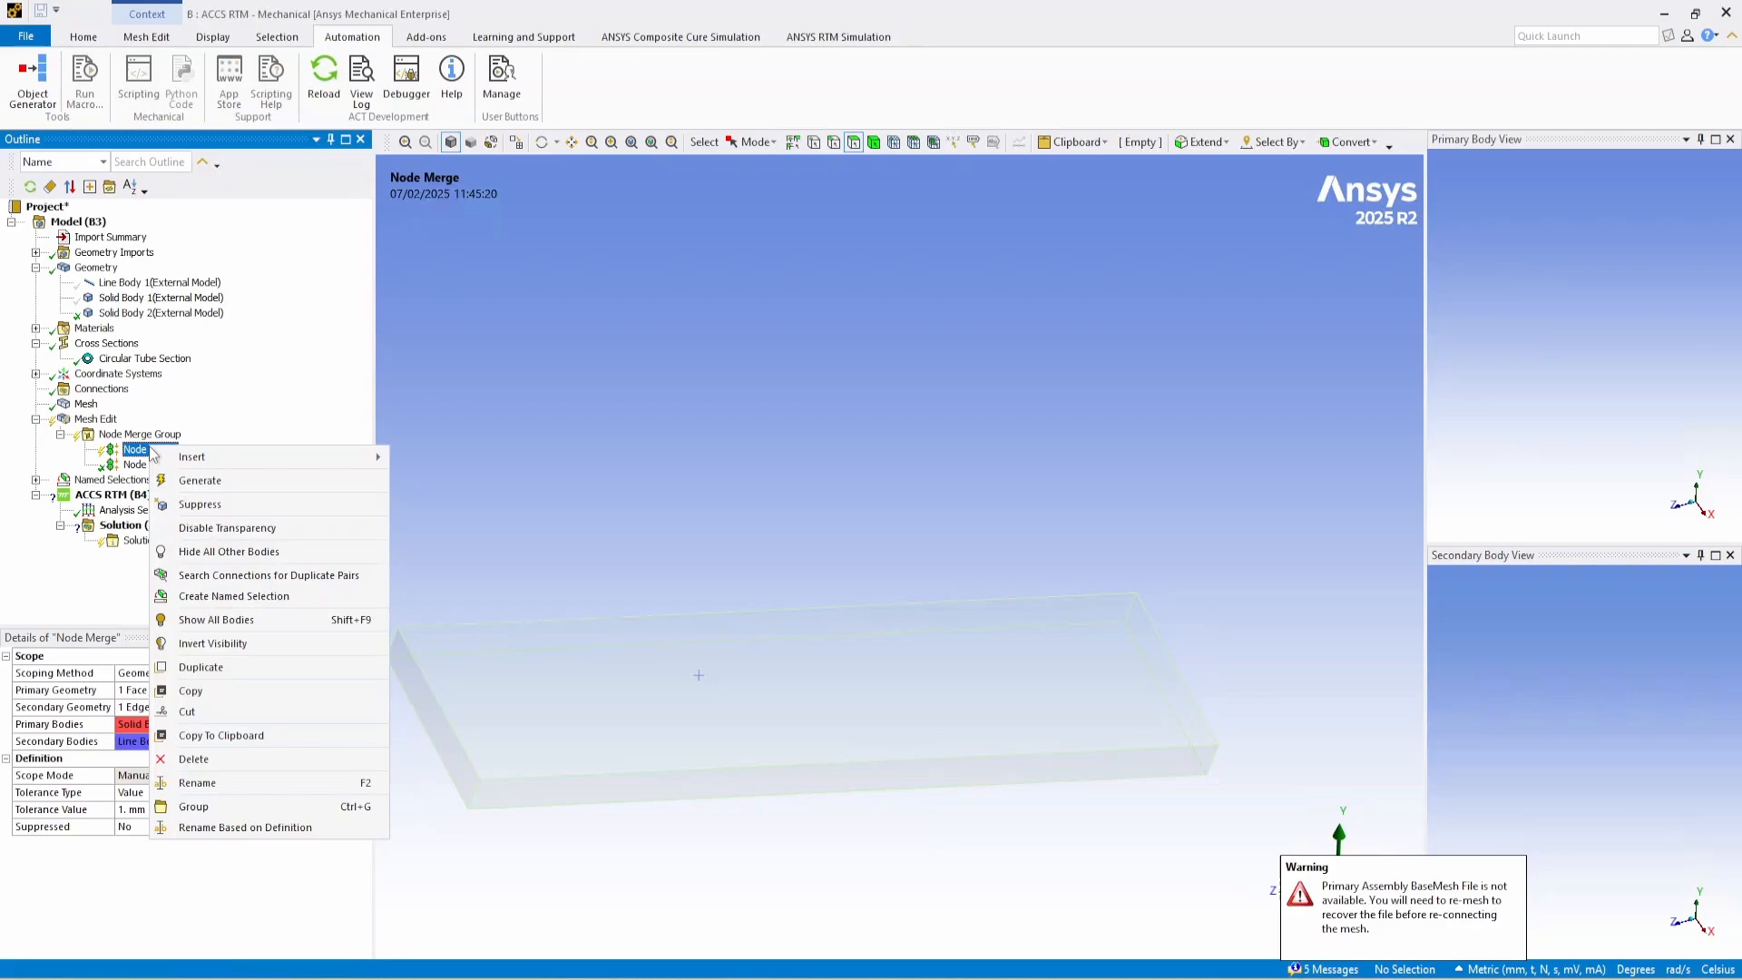
pyautogui.click(191, 488)
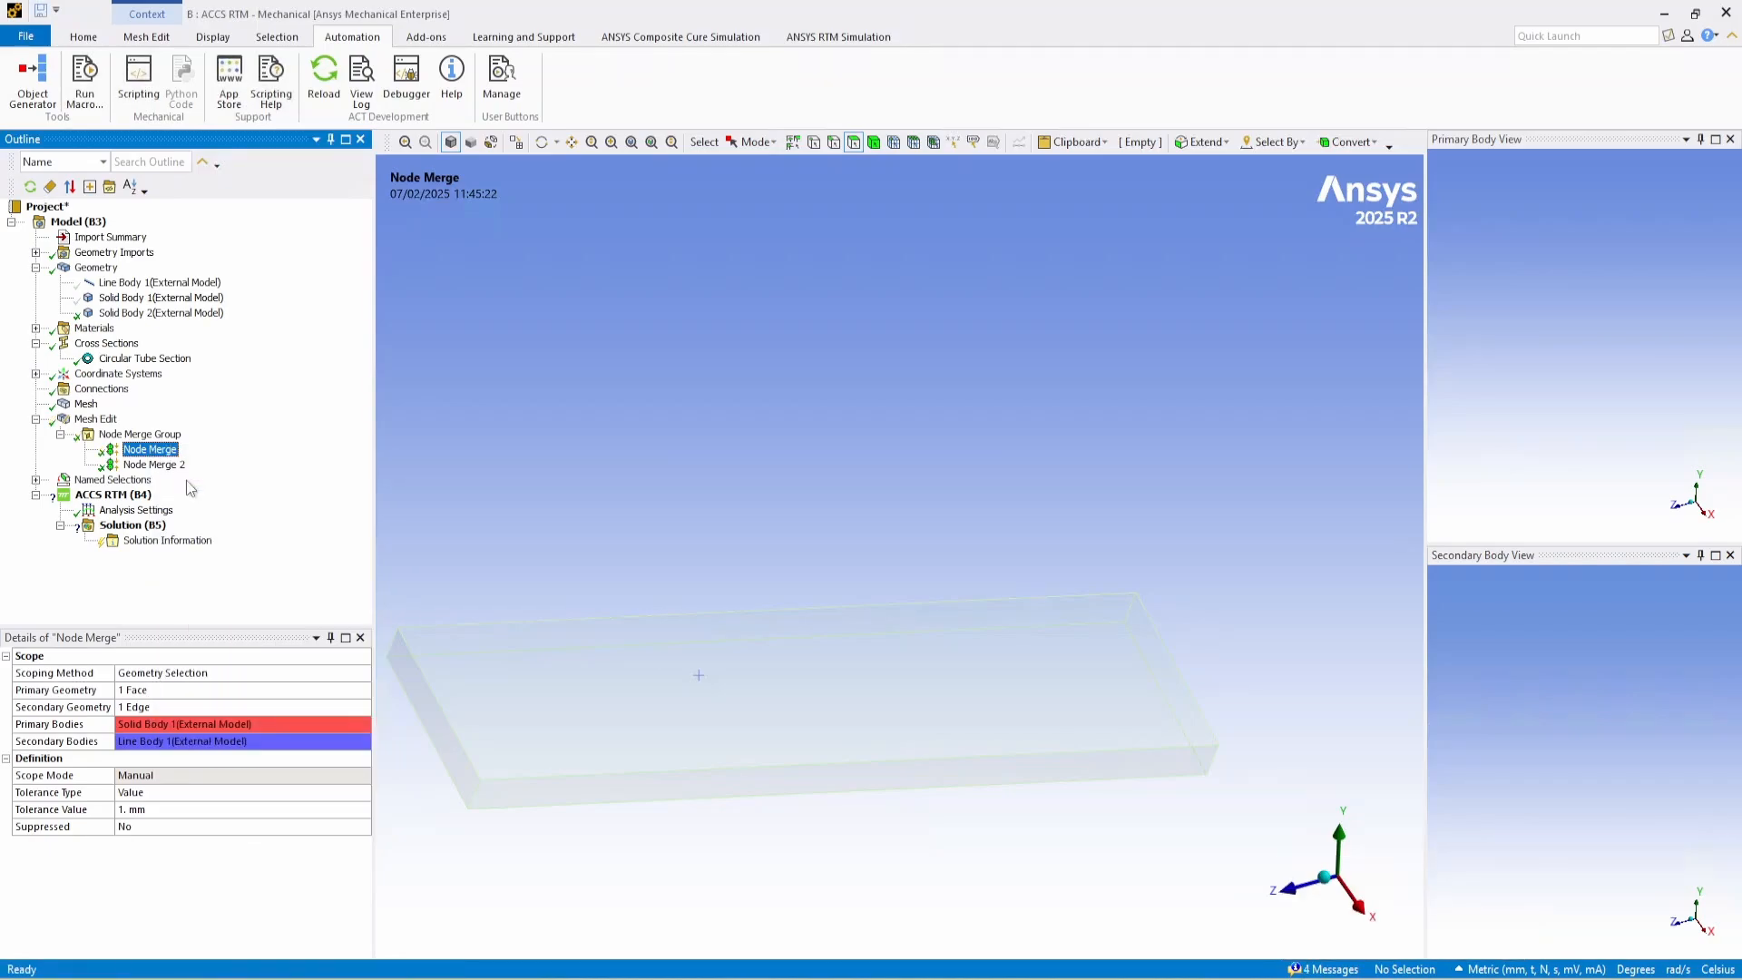
# Insert a pressure inlet boundary condition into the ACCS RTM analysis.
pyautogui.rightClick(113, 497)
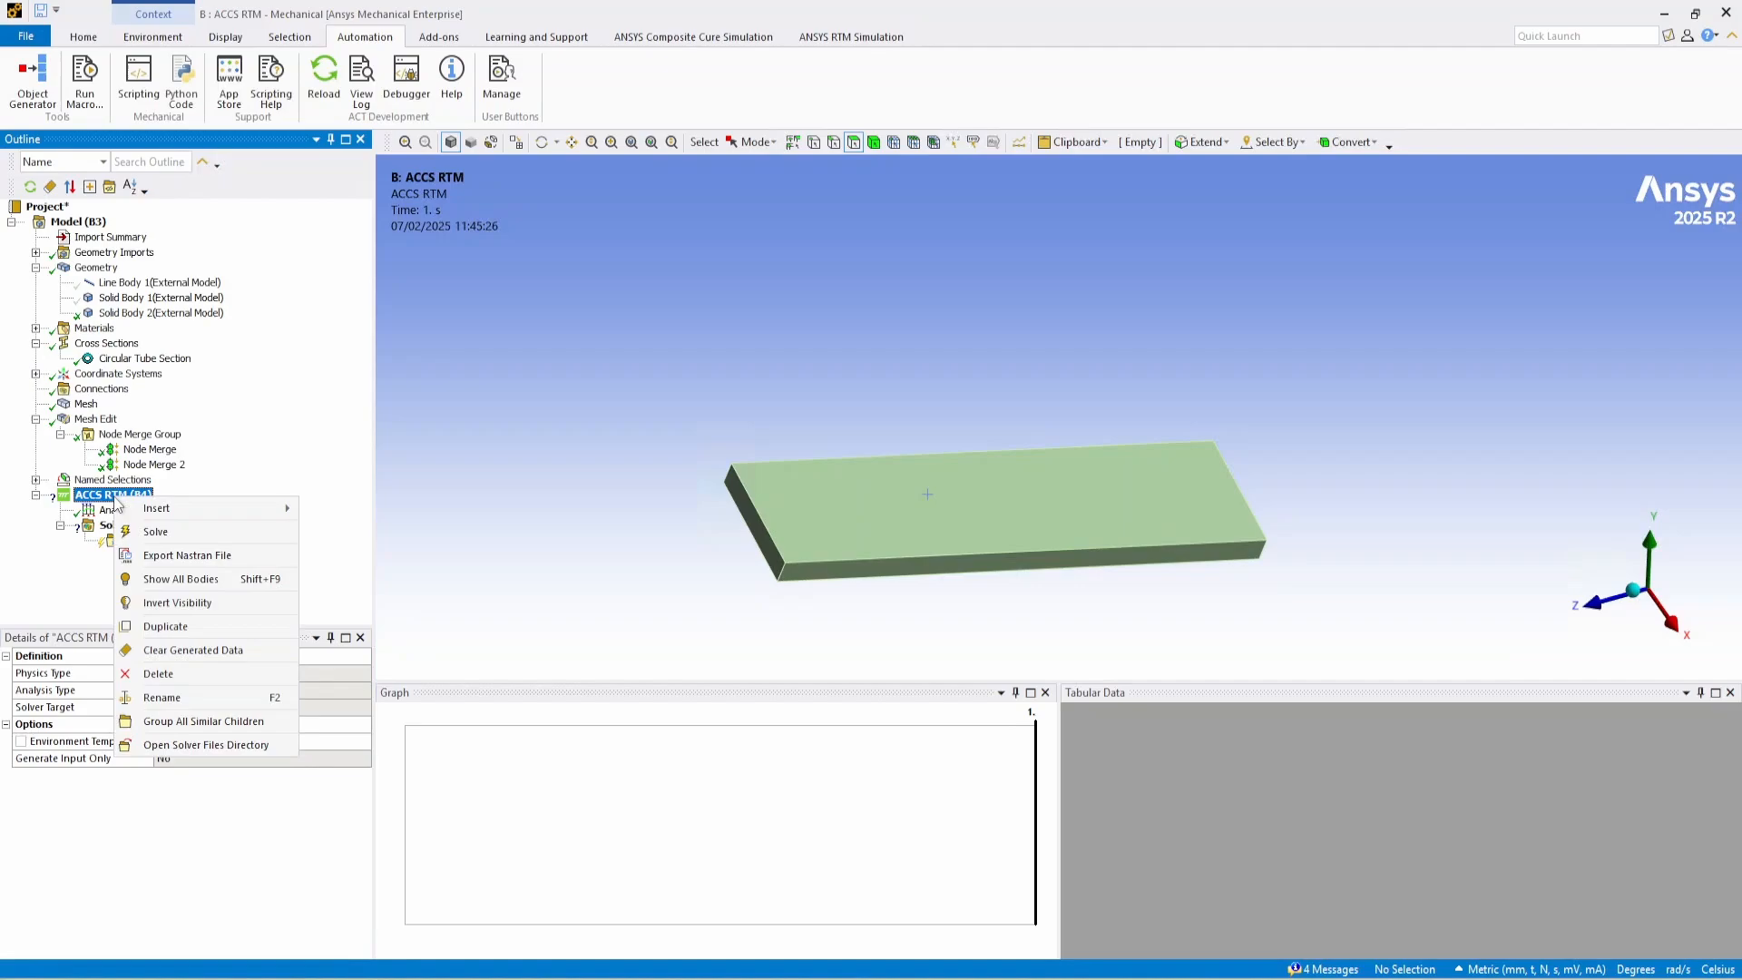
pyautogui.click(272, 439)
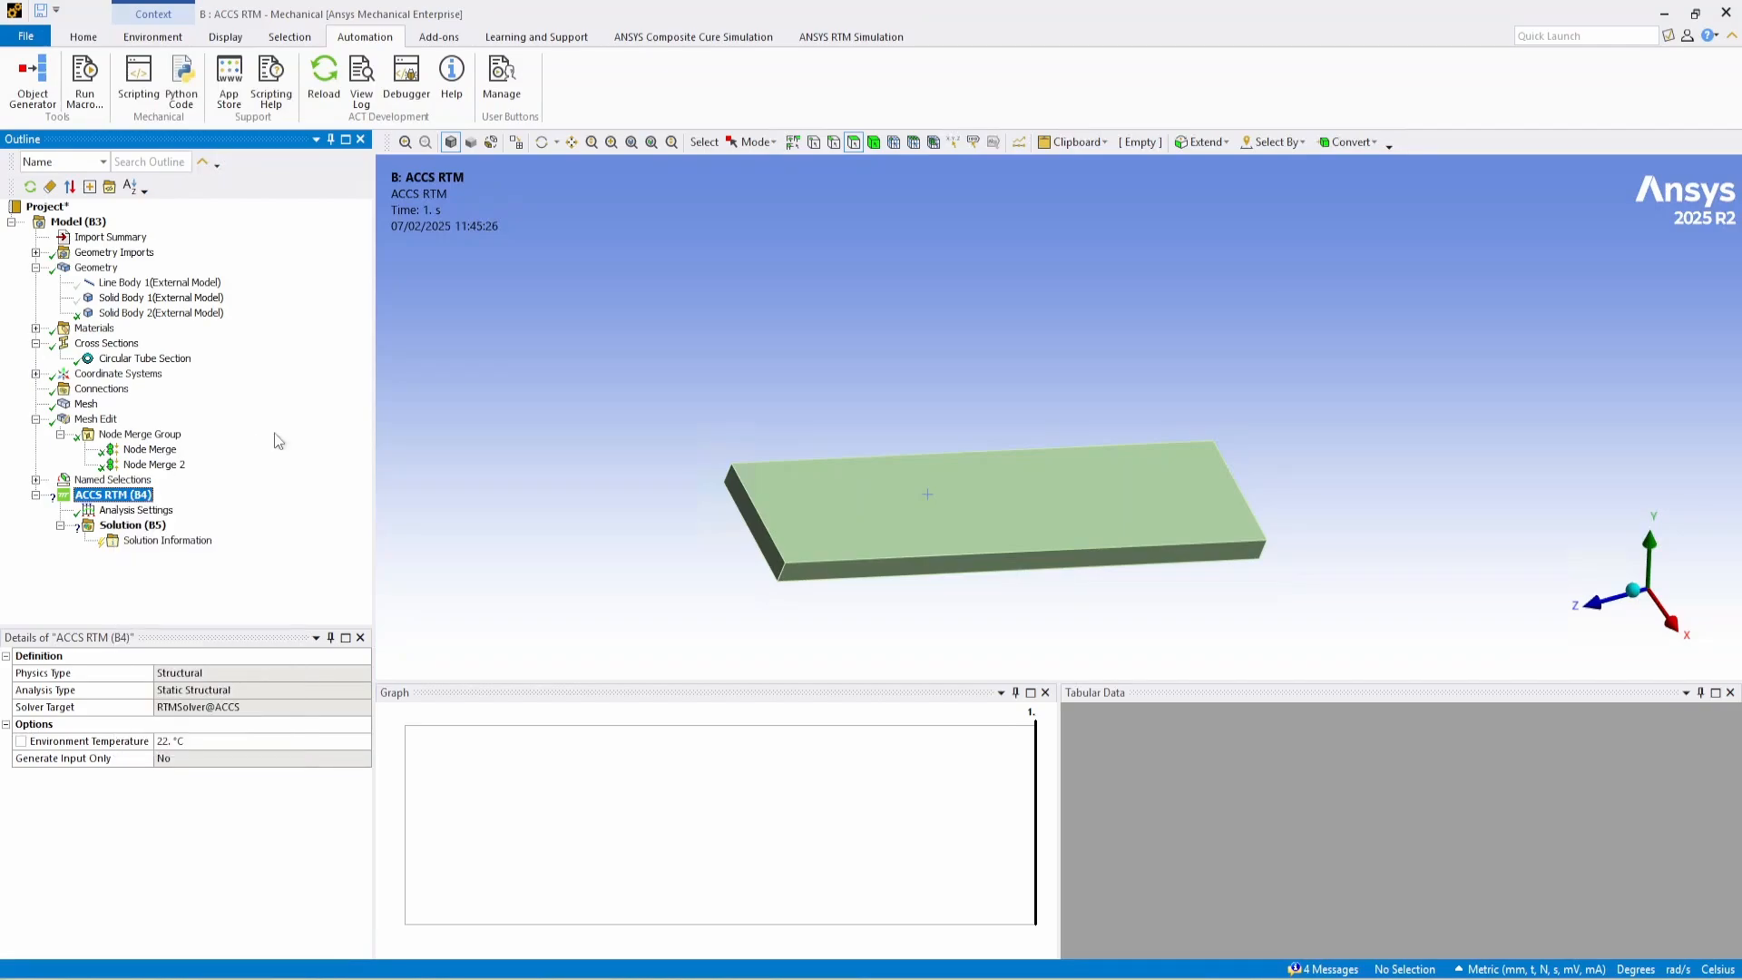
pyautogui.rightClick(115, 497)
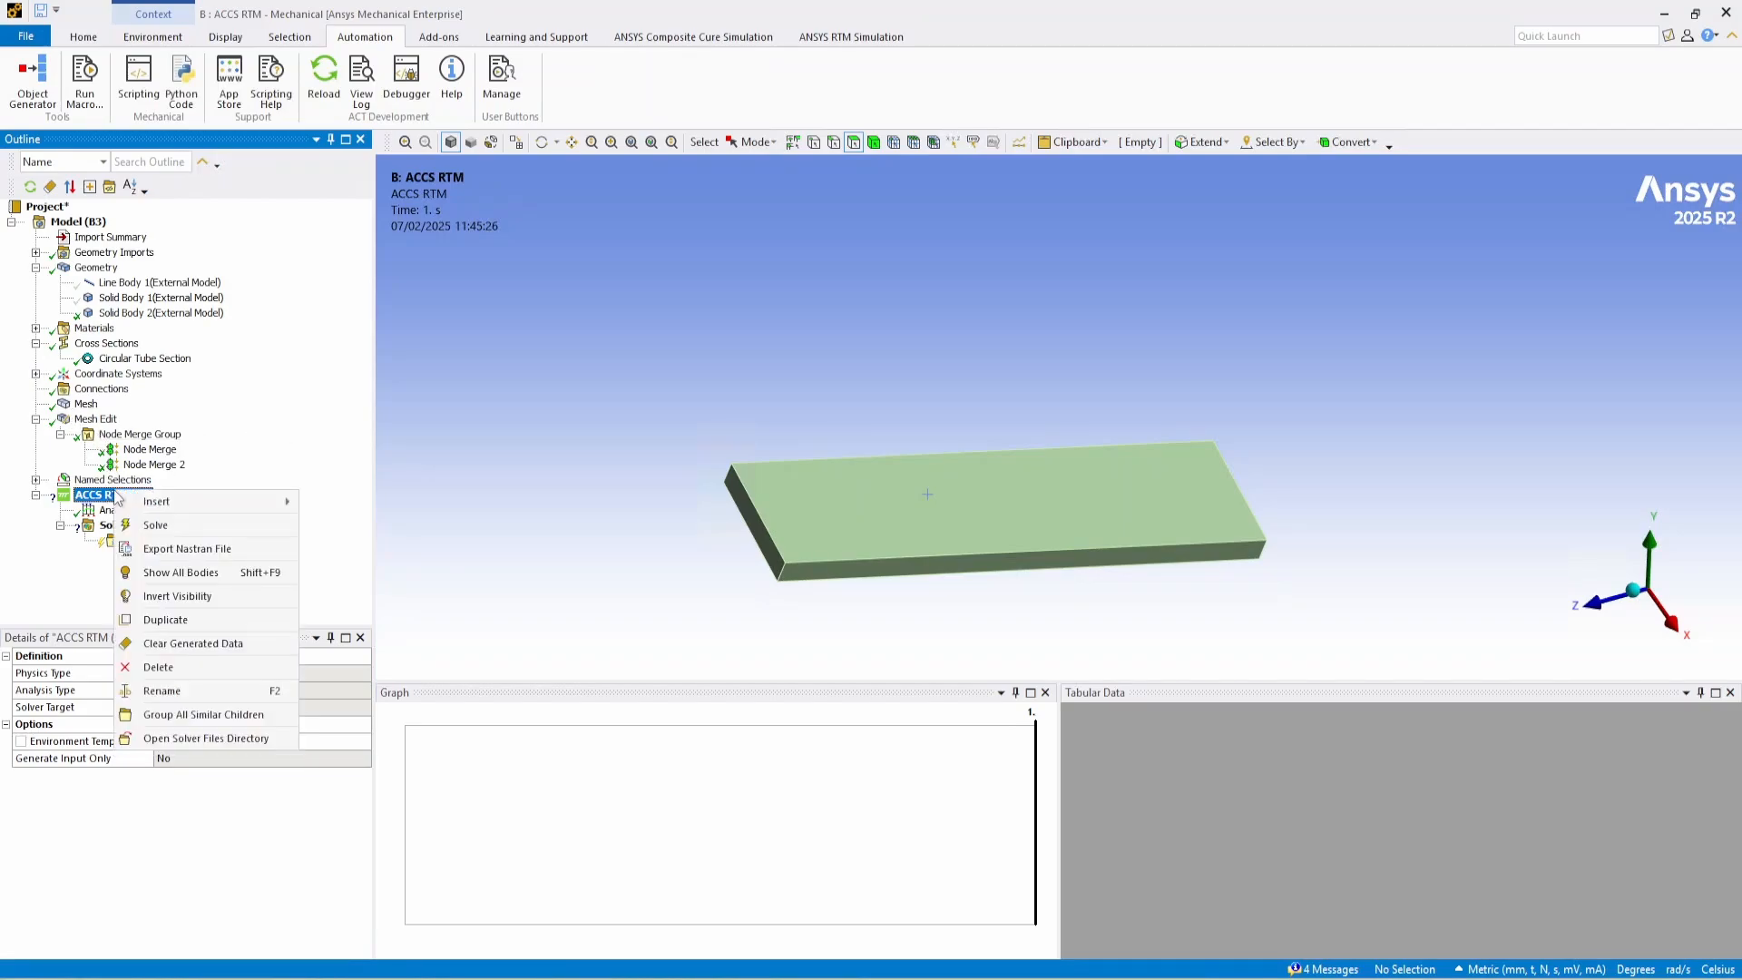
pyautogui.moveTo(145, 501)
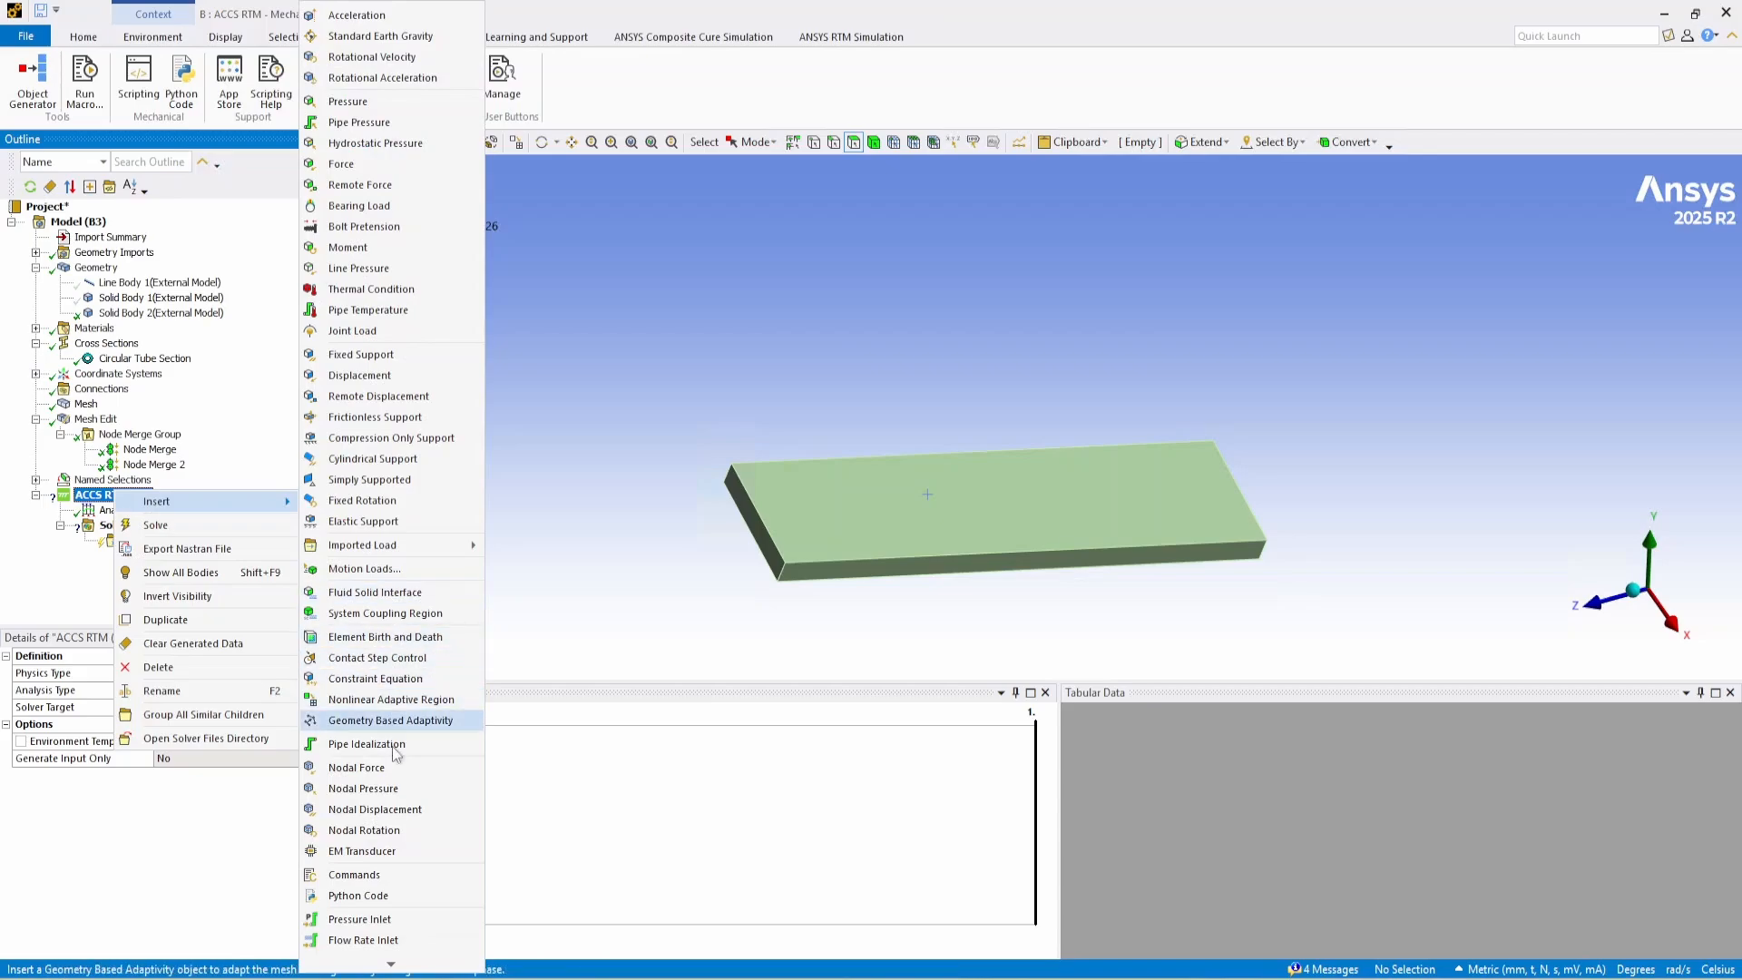
pyautogui.click(399, 920)
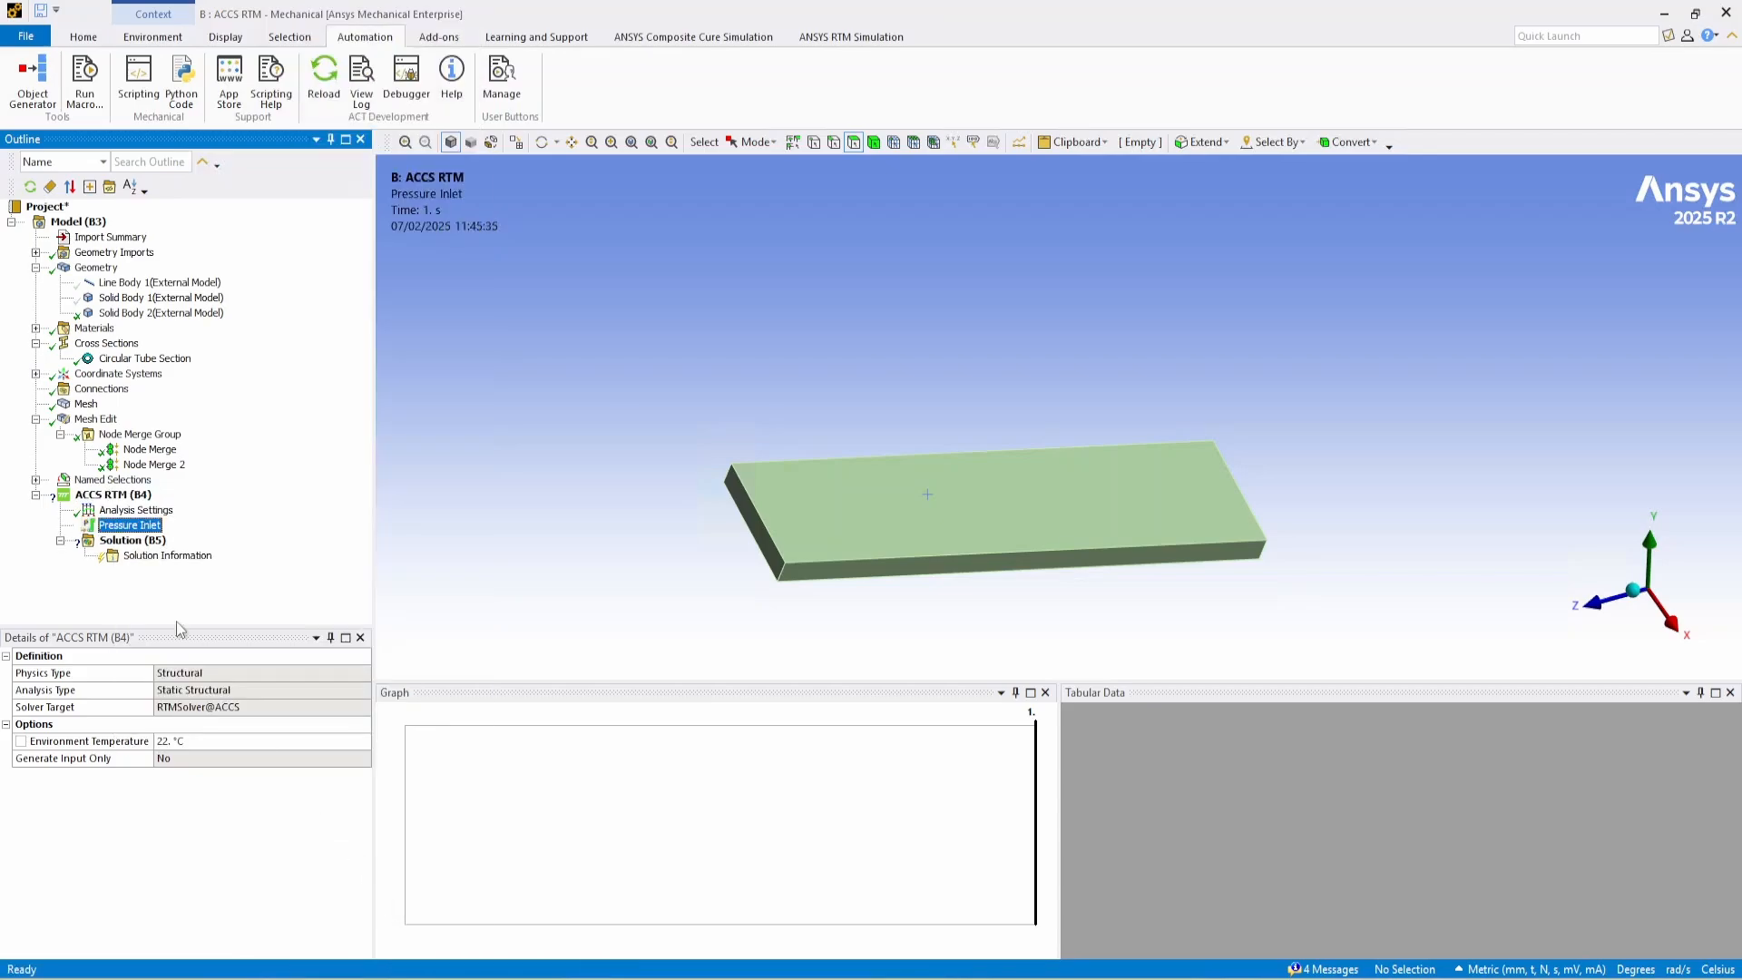
# Show Solid Body 1 and Line Body 1 together with Solid Body 2.
pyautogui.moveTo(821, 458); pyautogui.dragTo(750, 454, button='middle')
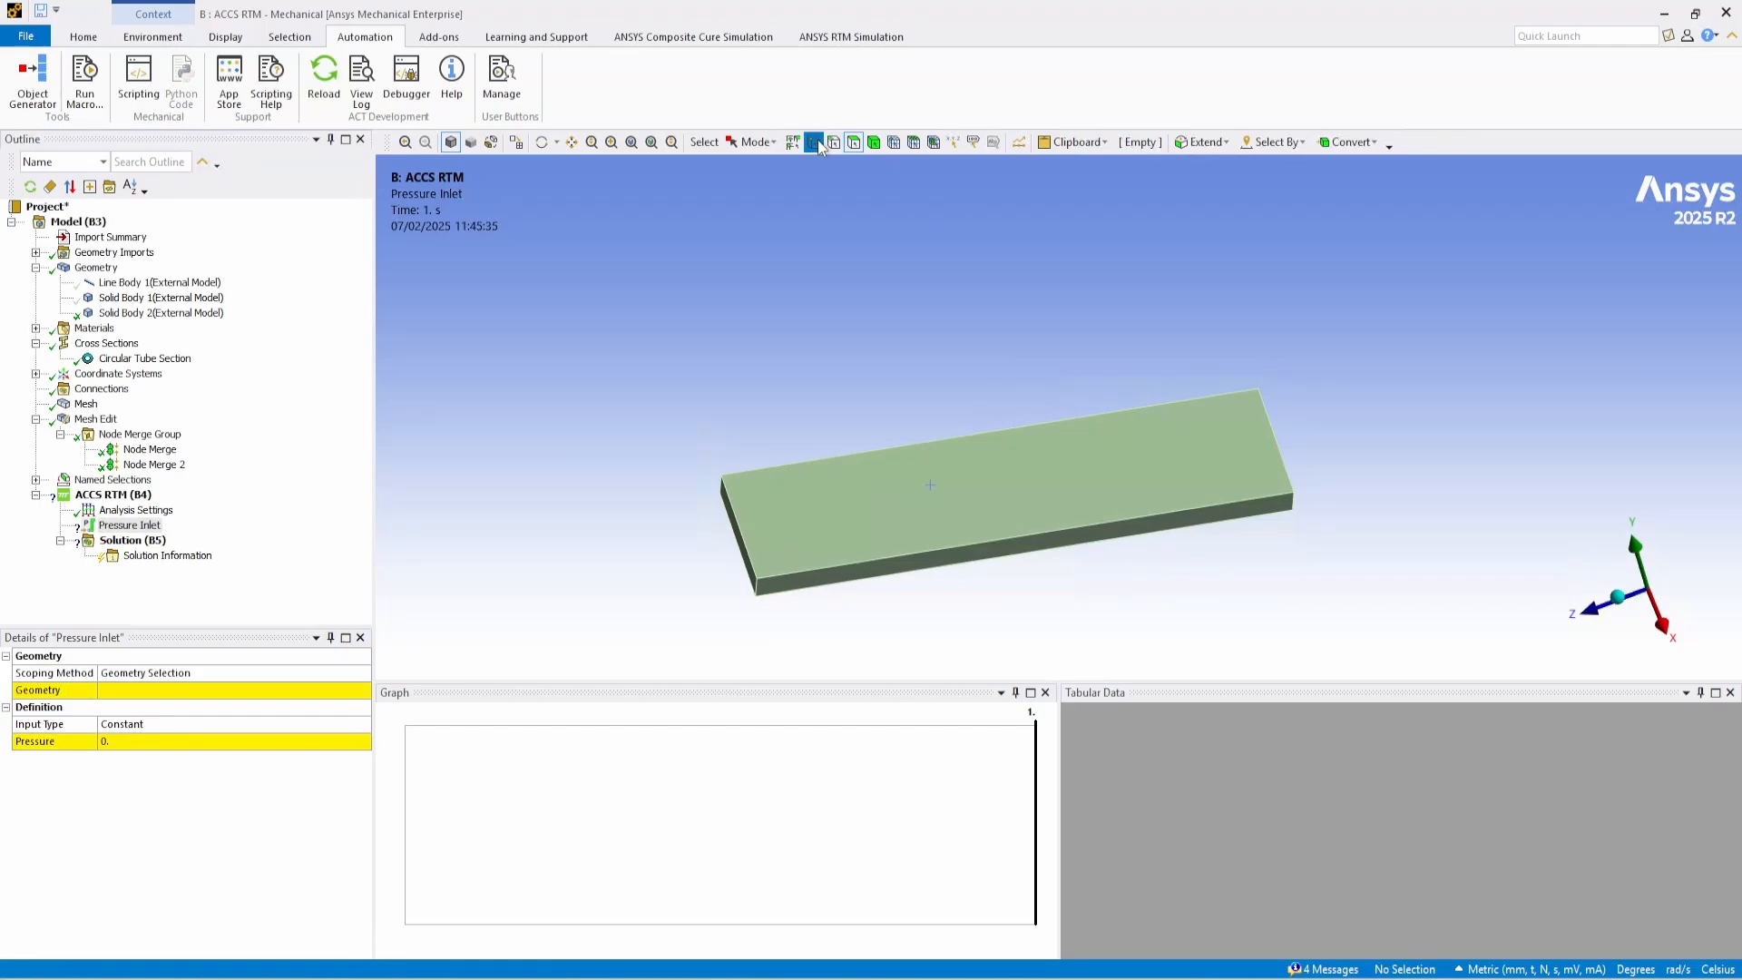
pyautogui.rightClick(145, 298)
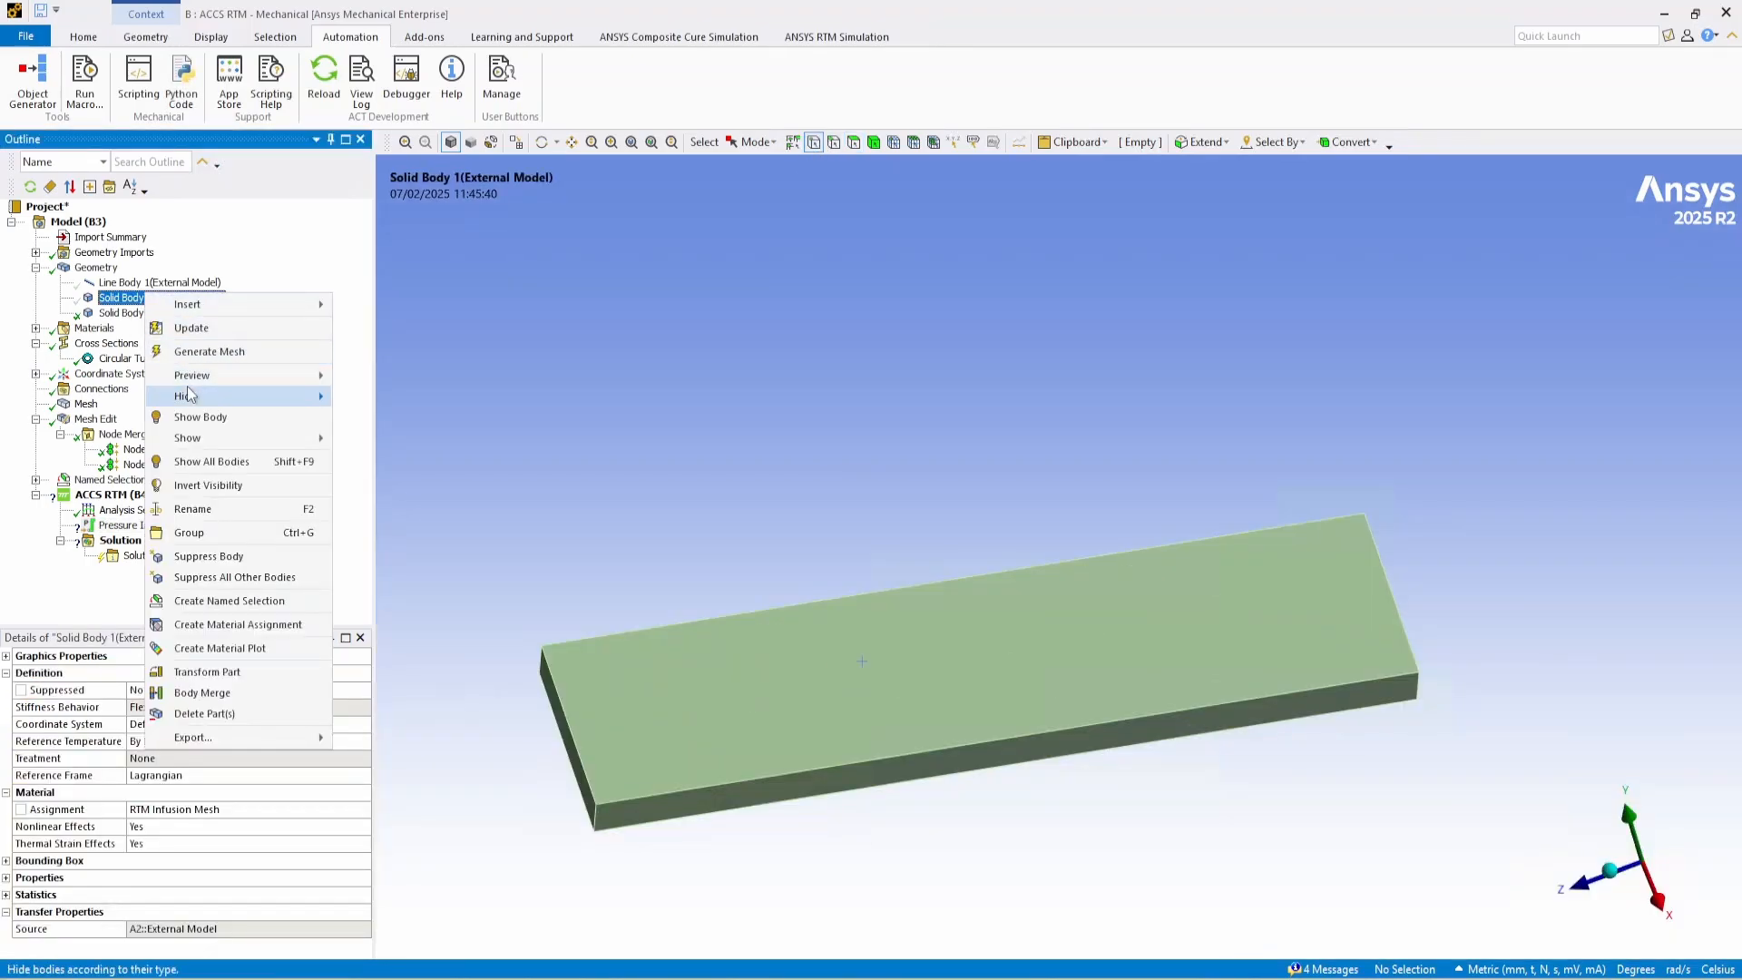
pyautogui.click(196, 420)
pyautogui.rightClick(167, 282)
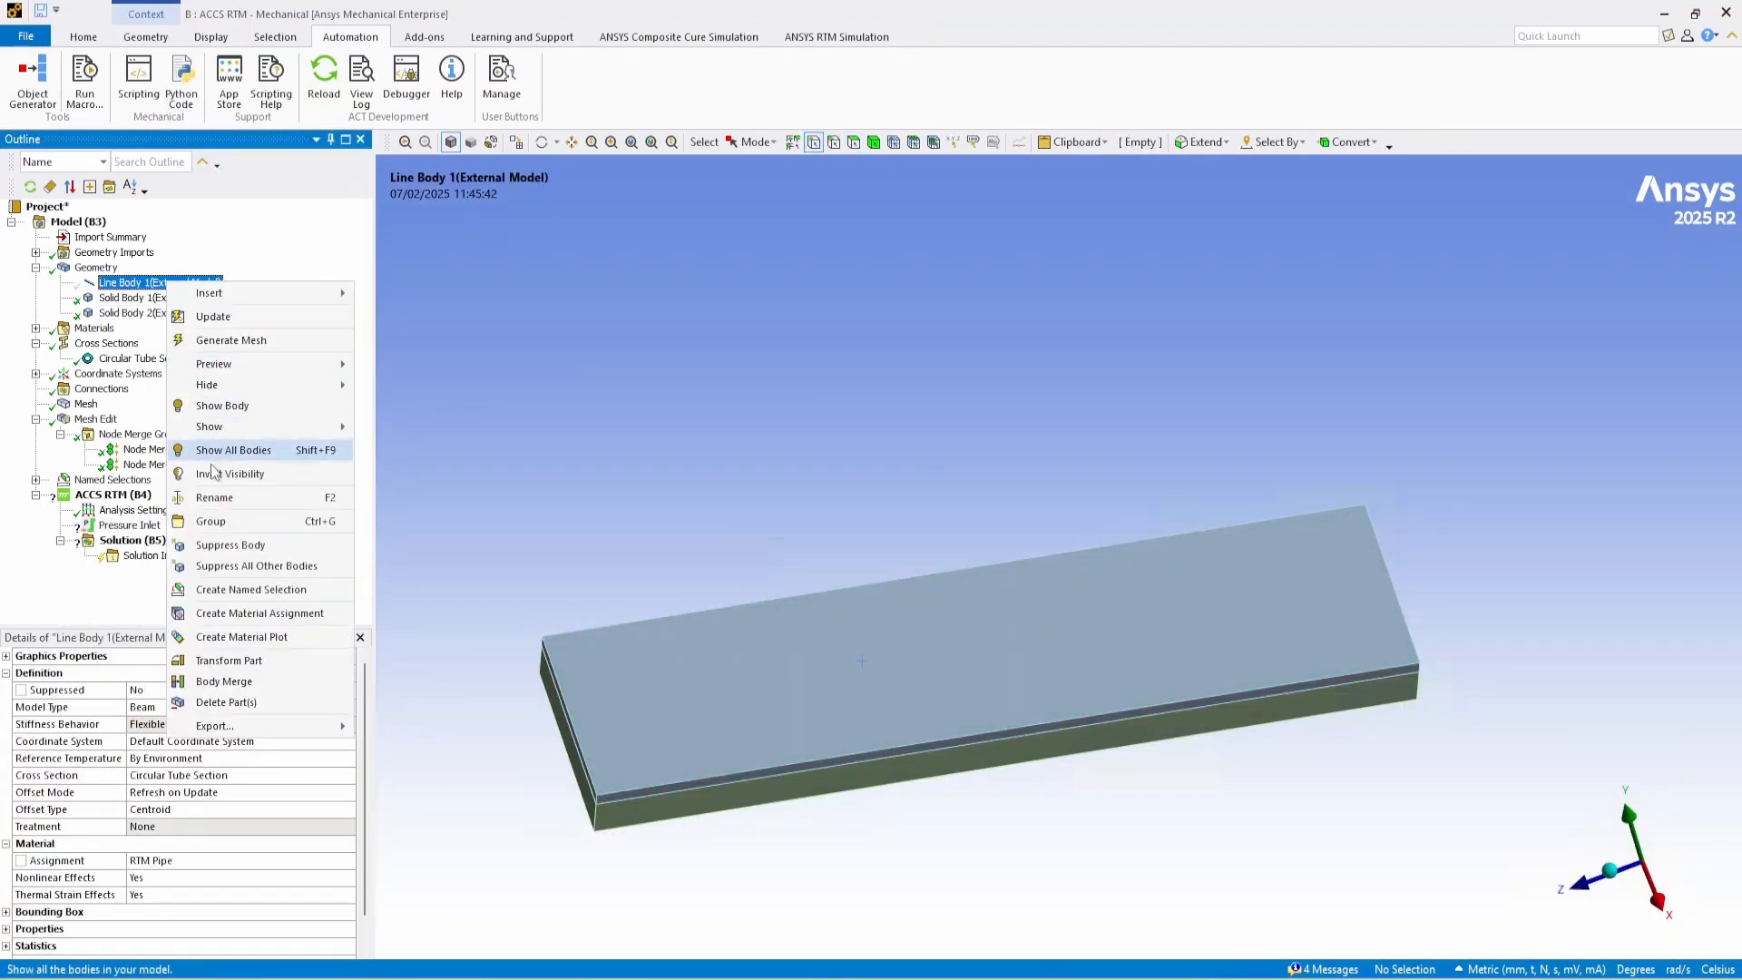
pyautogui.click(261, 405)
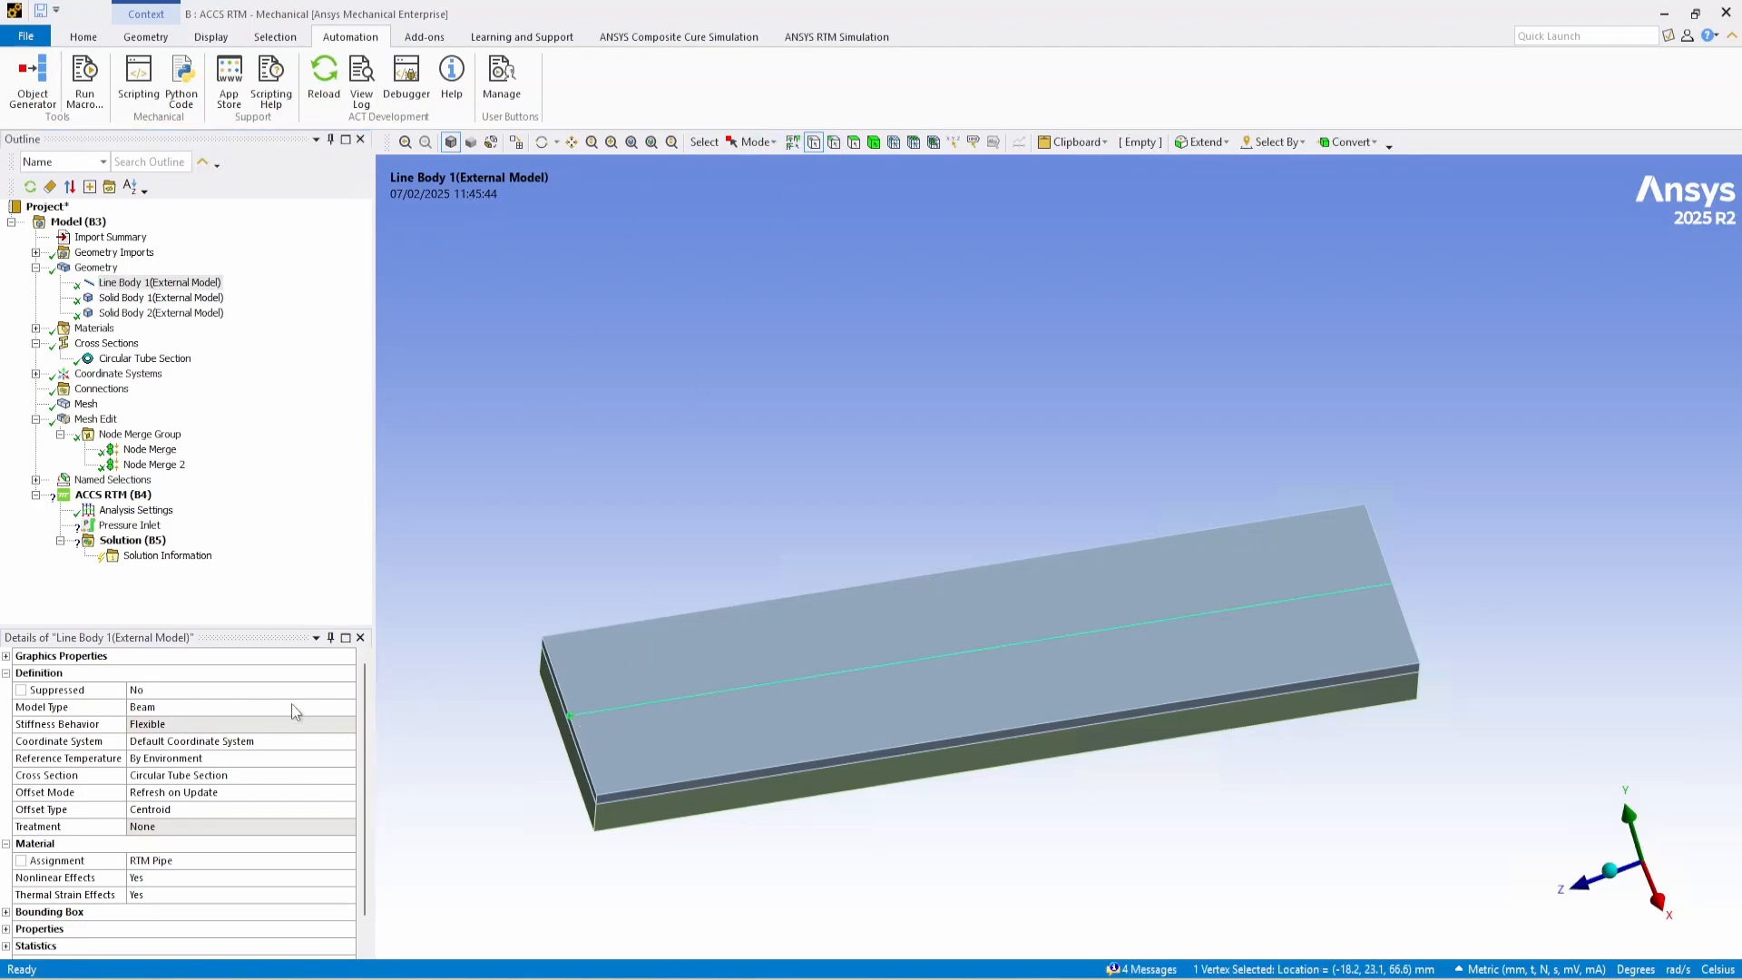
# Scope the pressure inlet to the end vertex of the line body and set its constant pressure to 1.
pyautogui.click(130, 524)
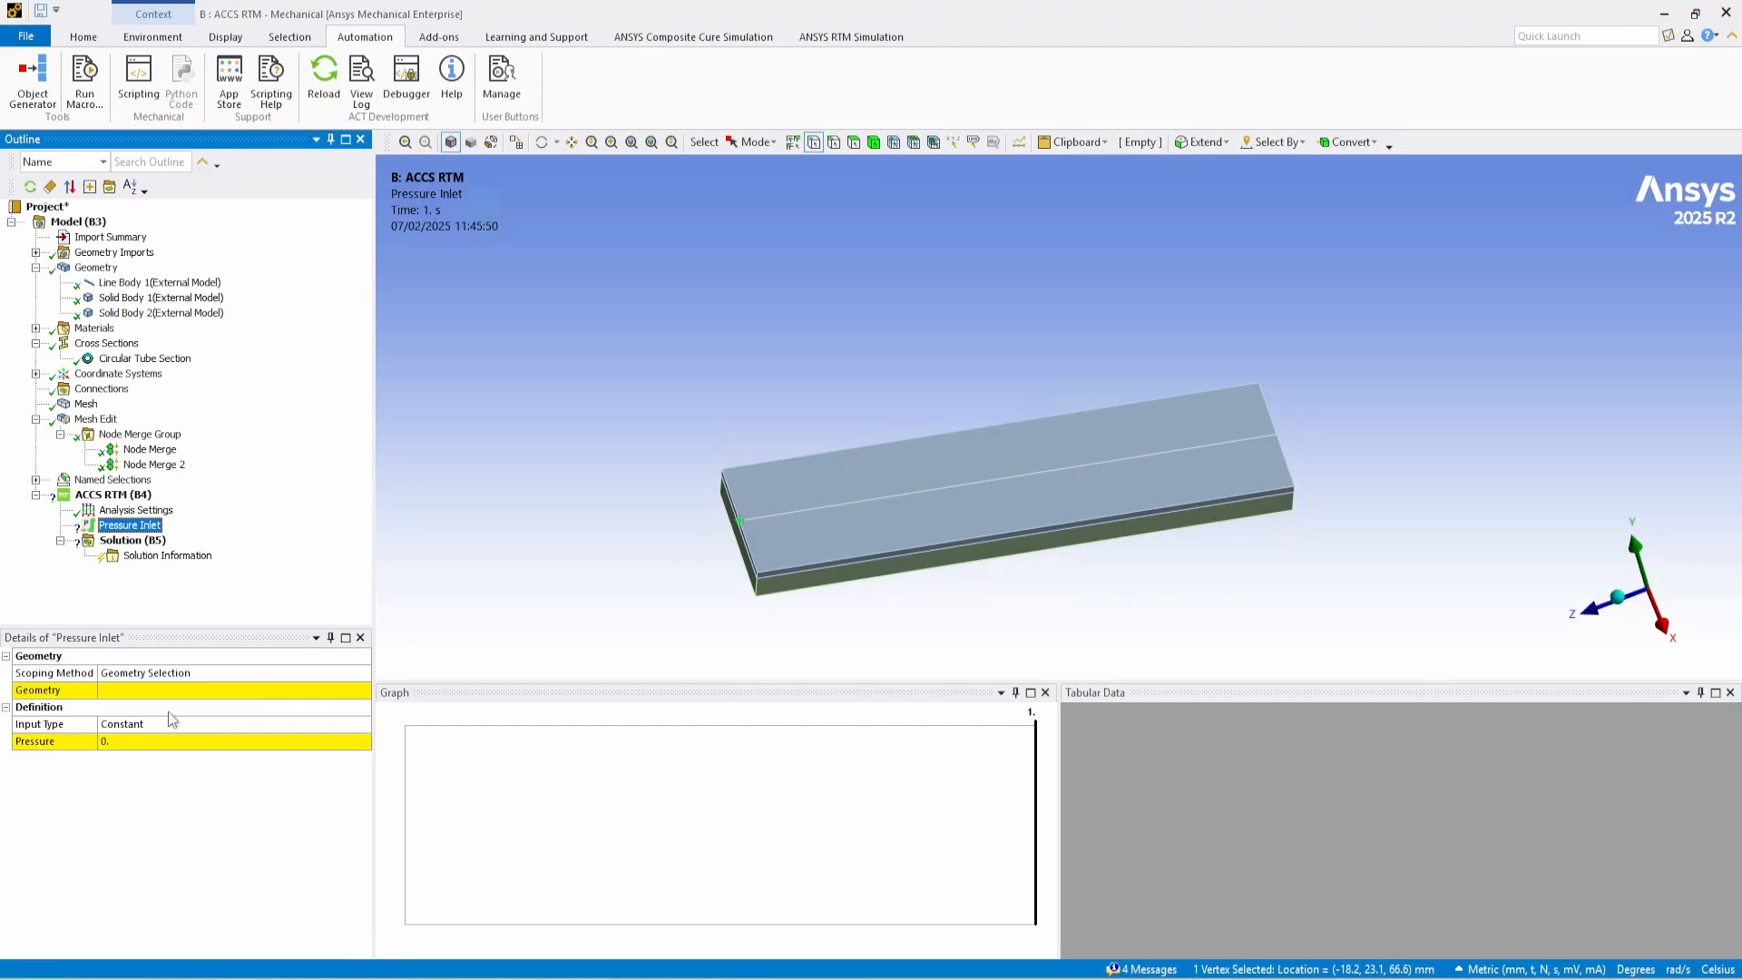
pyautogui.click(168, 690)
pyautogui.click(127, 689)
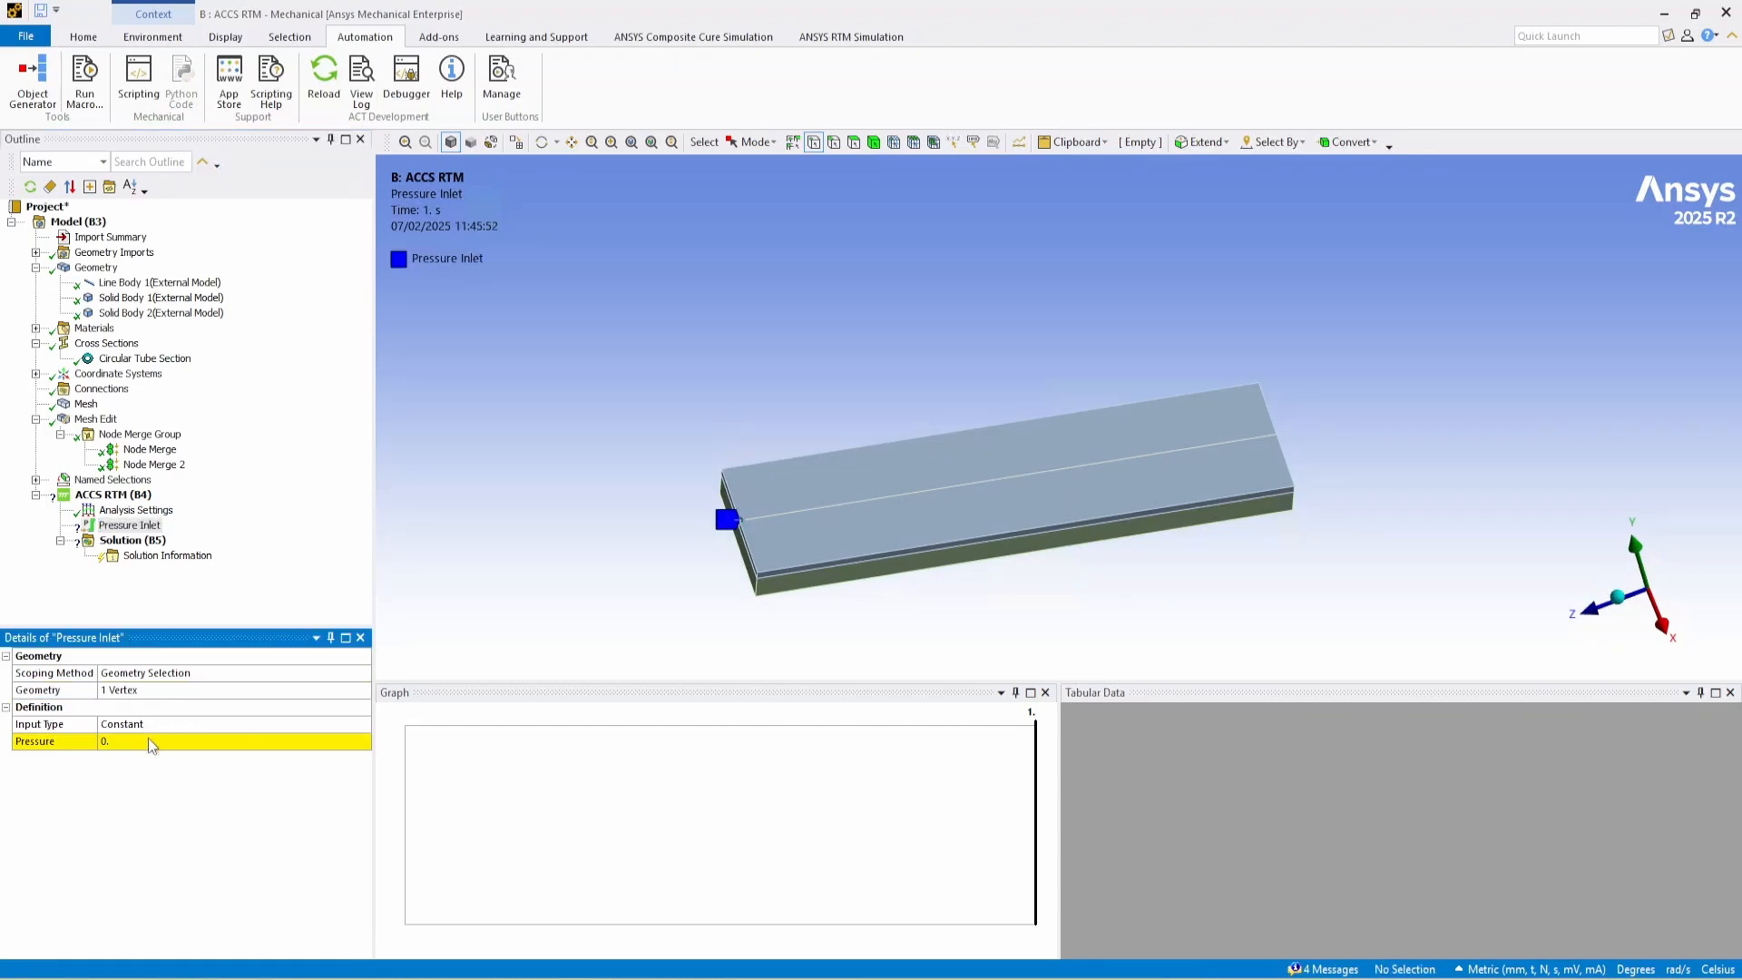
pyautogui.click(151, 743)
pyautogui.press('BackSpace')
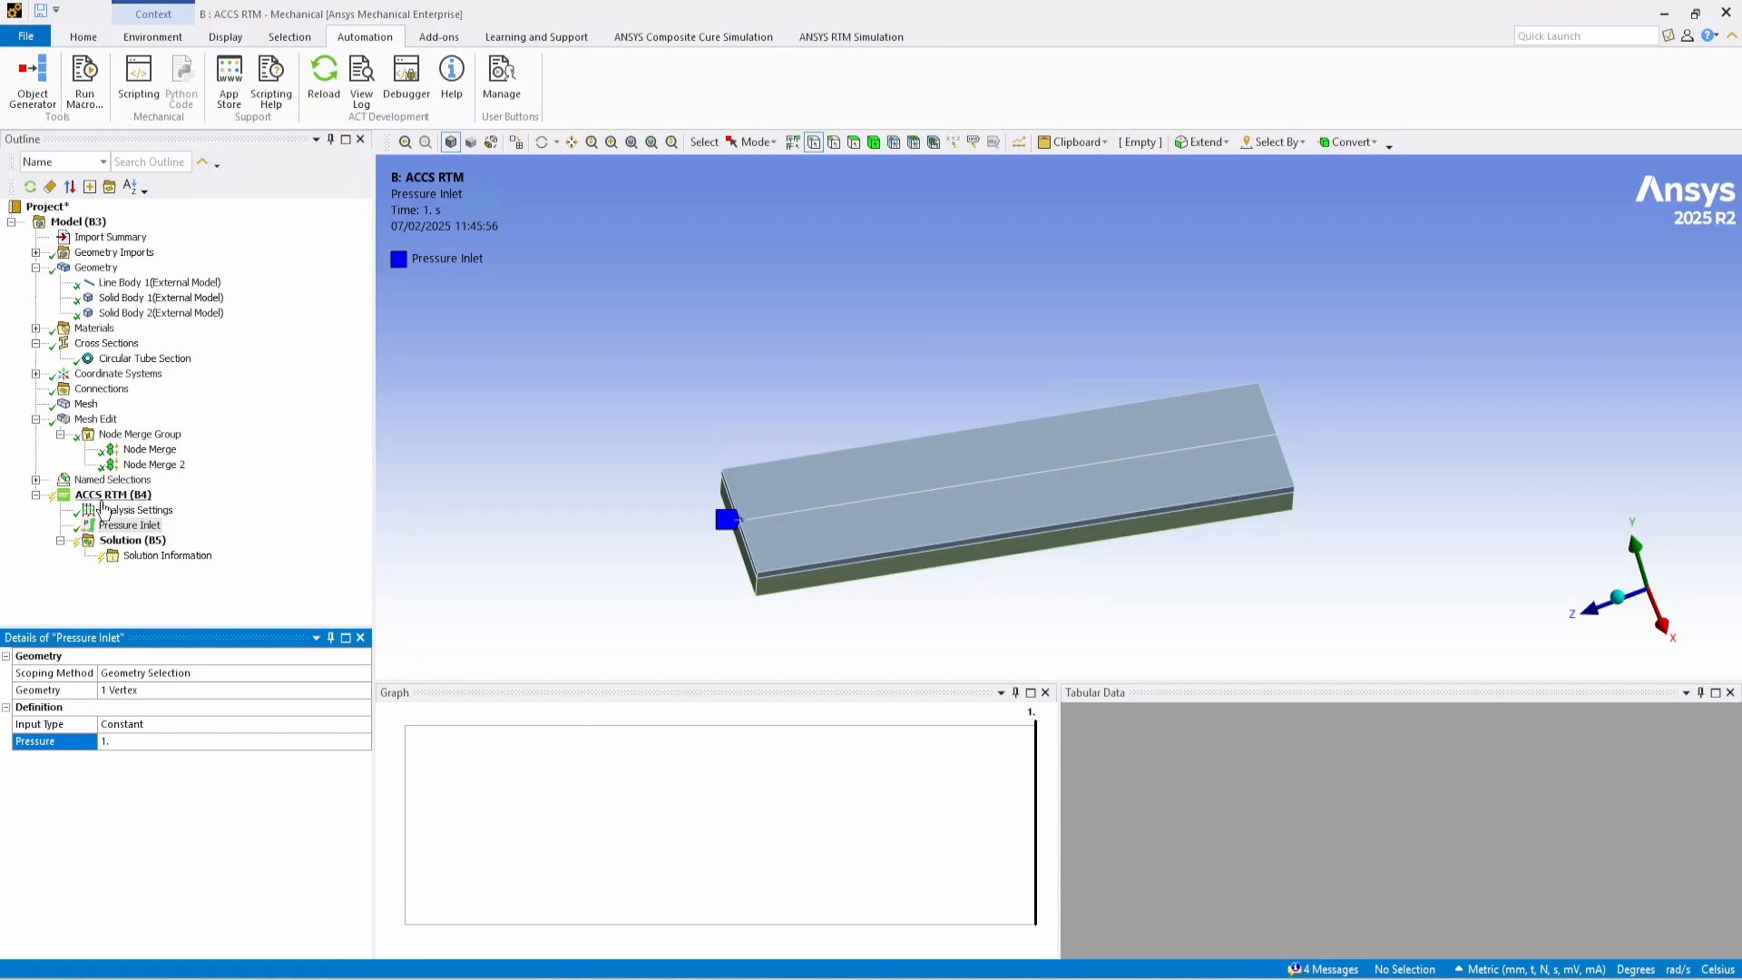
# Insert an outlet boundary condition into the ACCS RTM analysis.
pyautogui.rightClick(103, 495)
pyautogui.moveTo(145, 513)
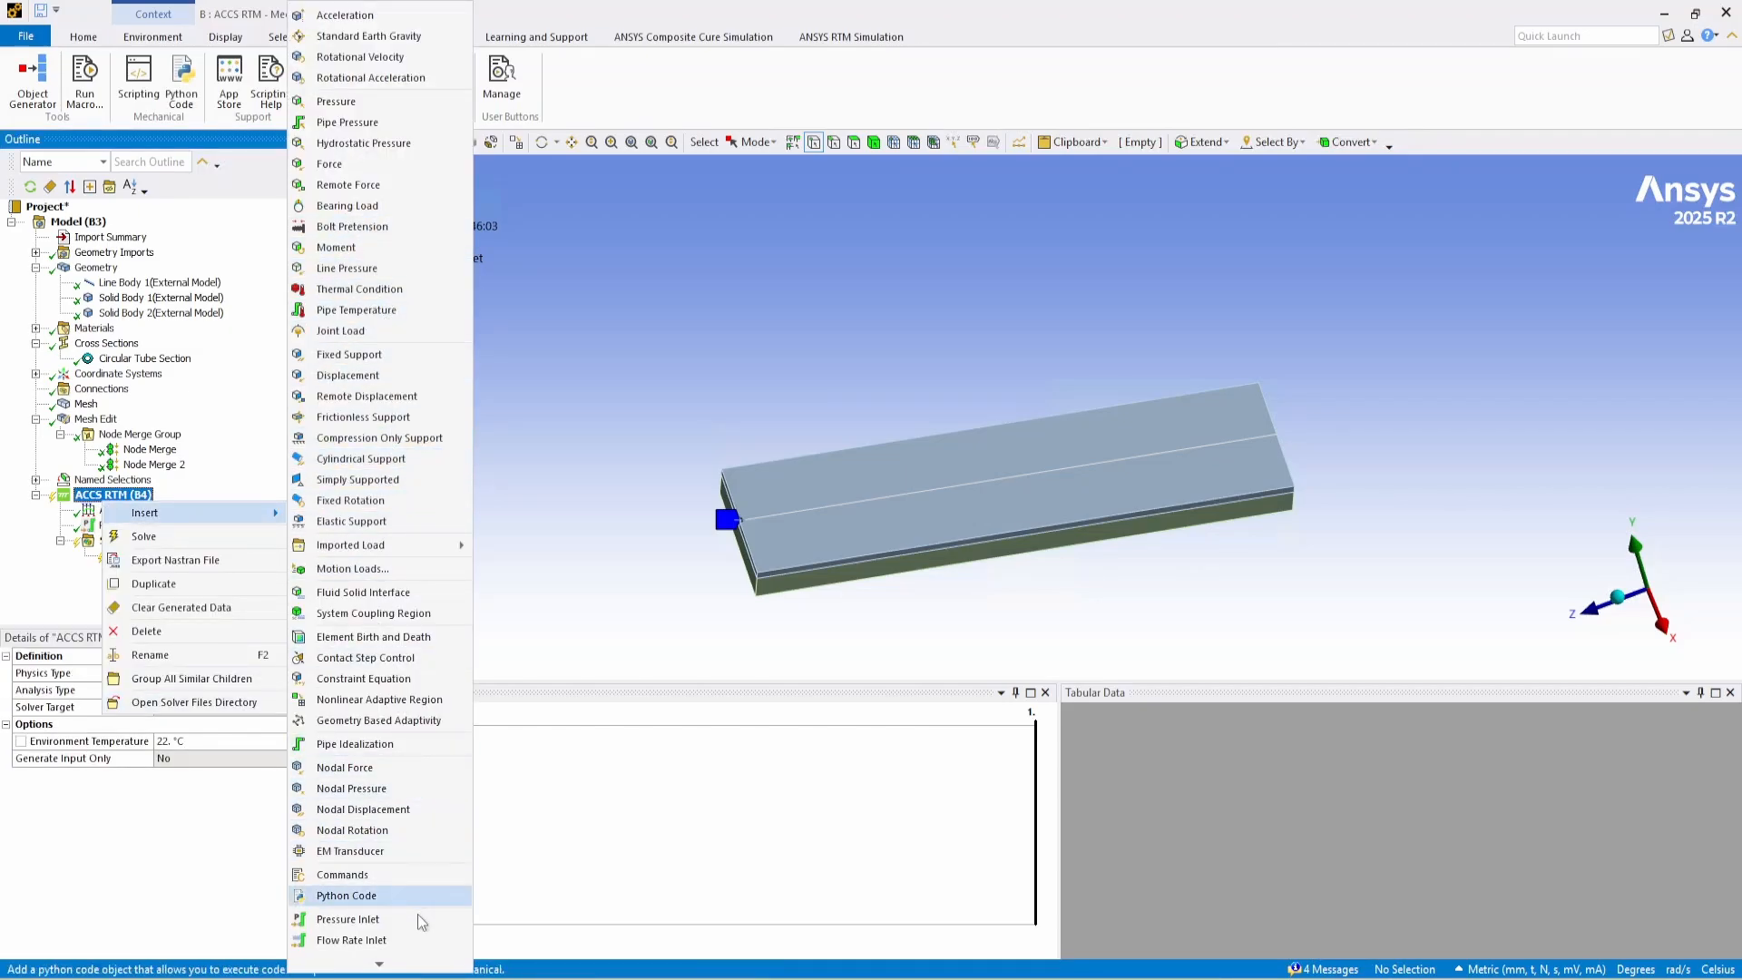
pyautogui.moveTo(379, 964)
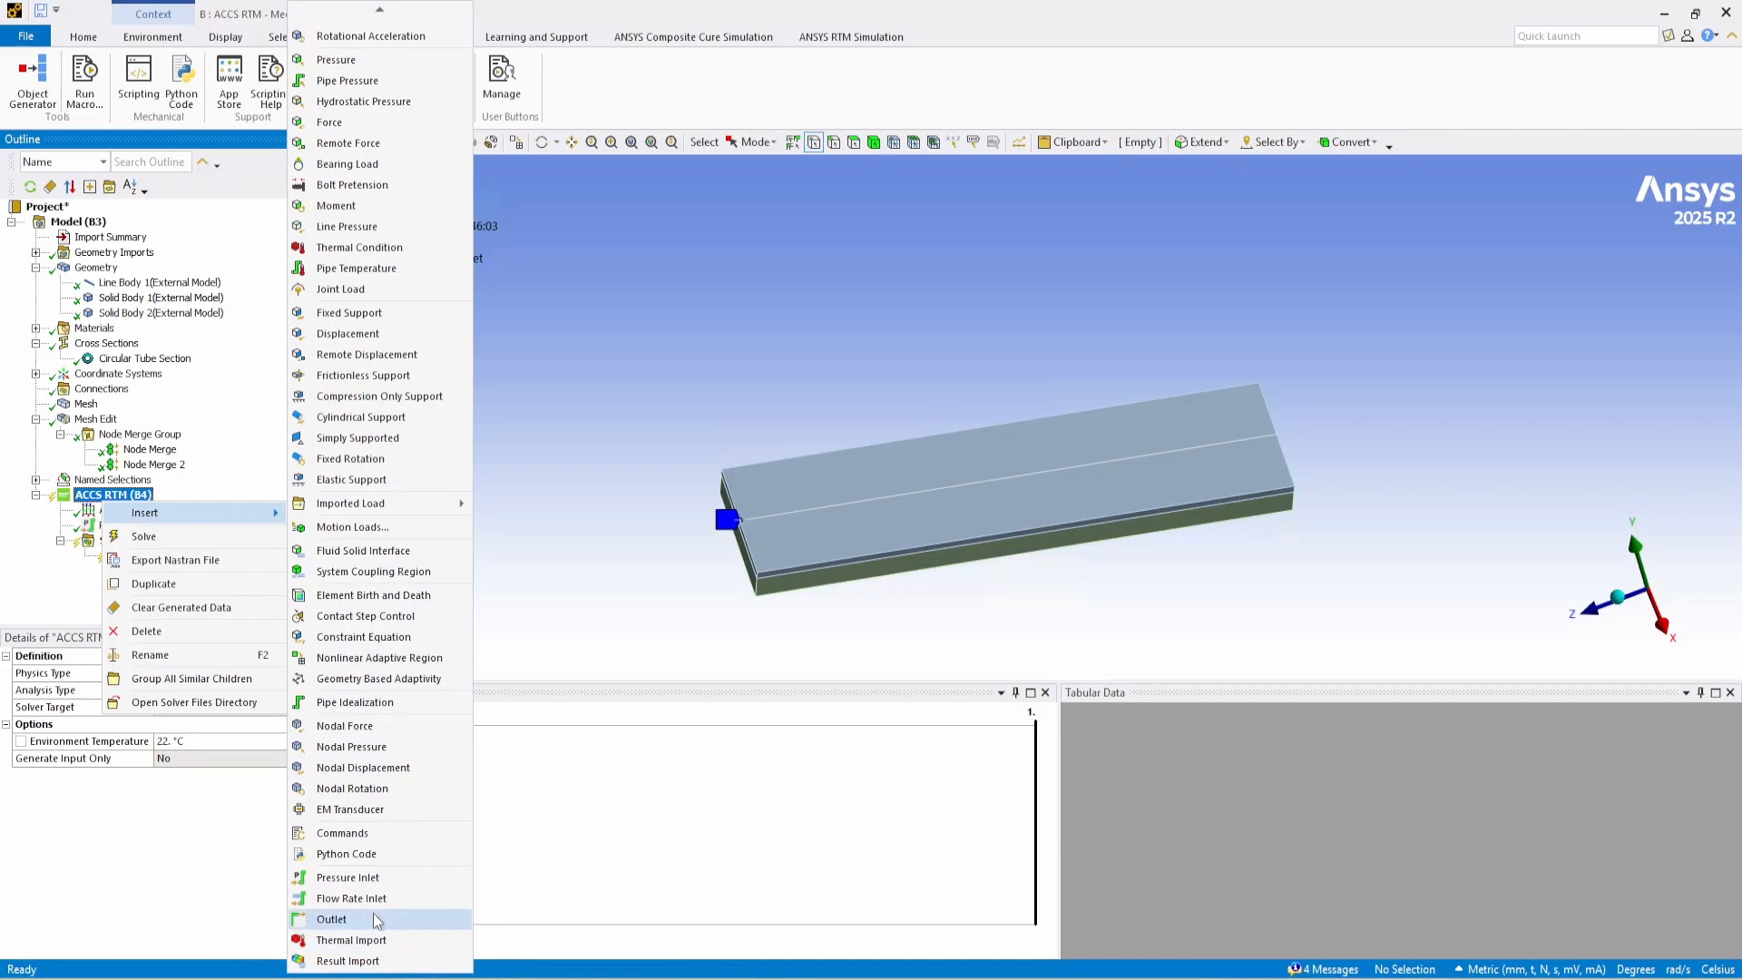
pyautogui.click(375, 920)
# Scope the outlet to the four corner vertices on the underside of Solid Body 2.
pyautogui.moveTo(1158, 485); pyautogui.dragTo(1138, 332, button='middle')
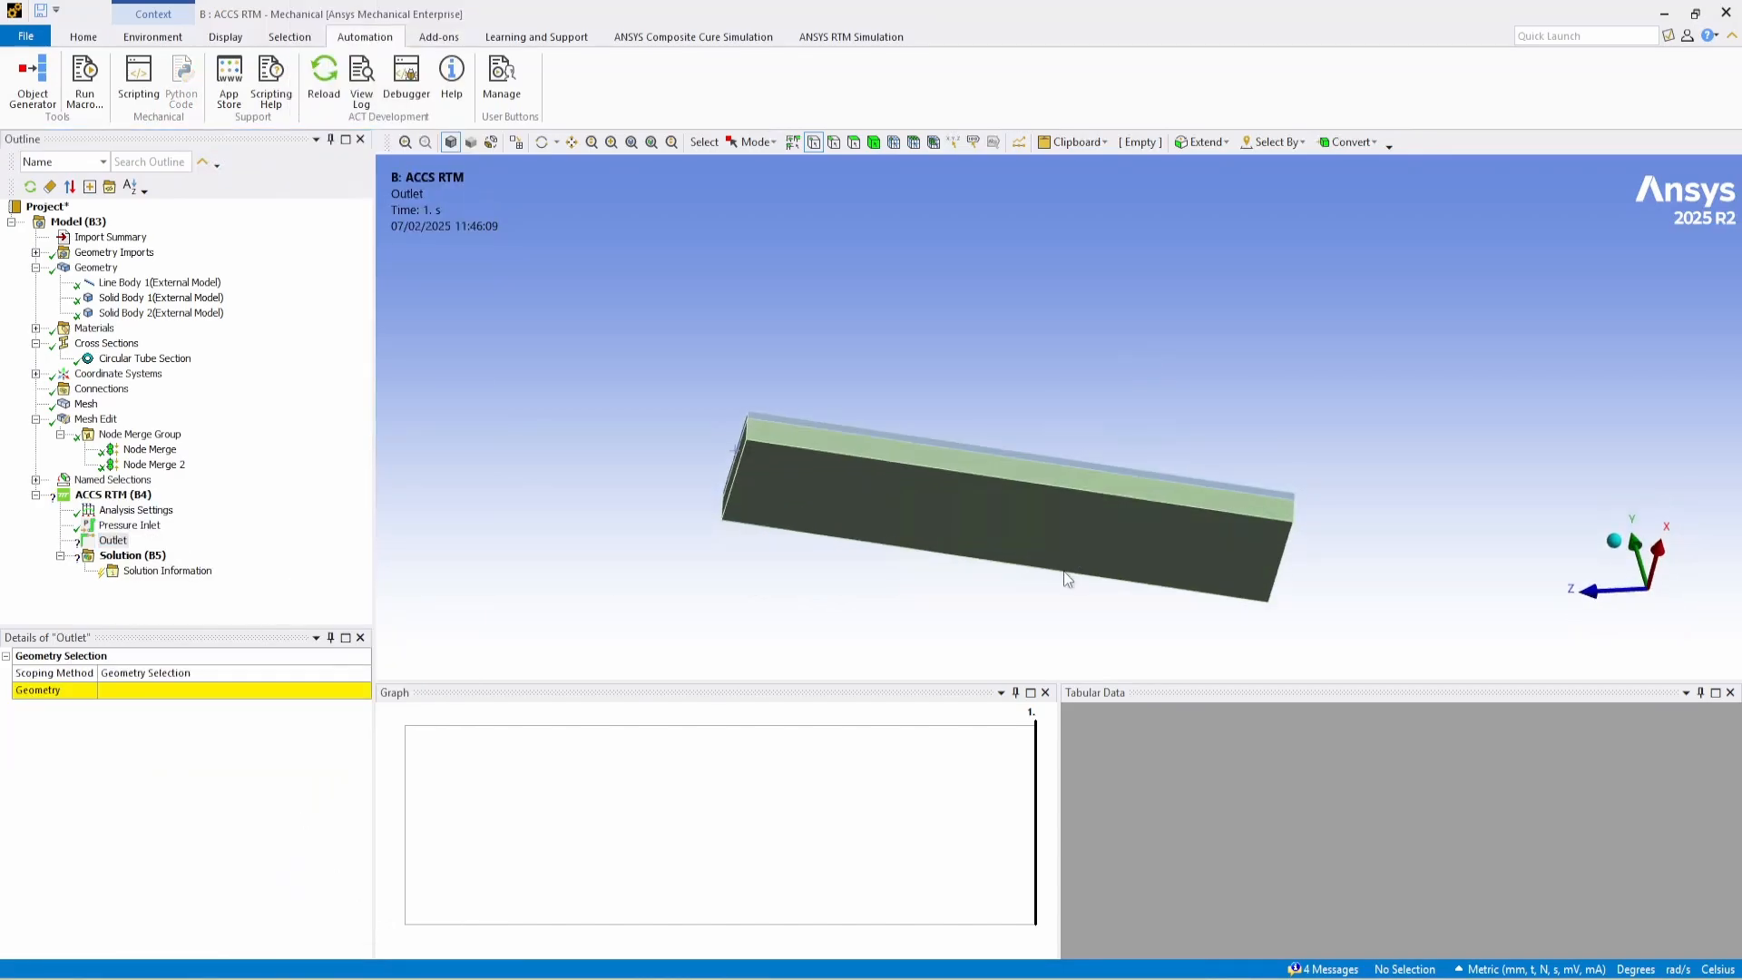
pyautogui.moveTo(1063, 573); pyautogui.dragTo(1033, 484, button='middle')
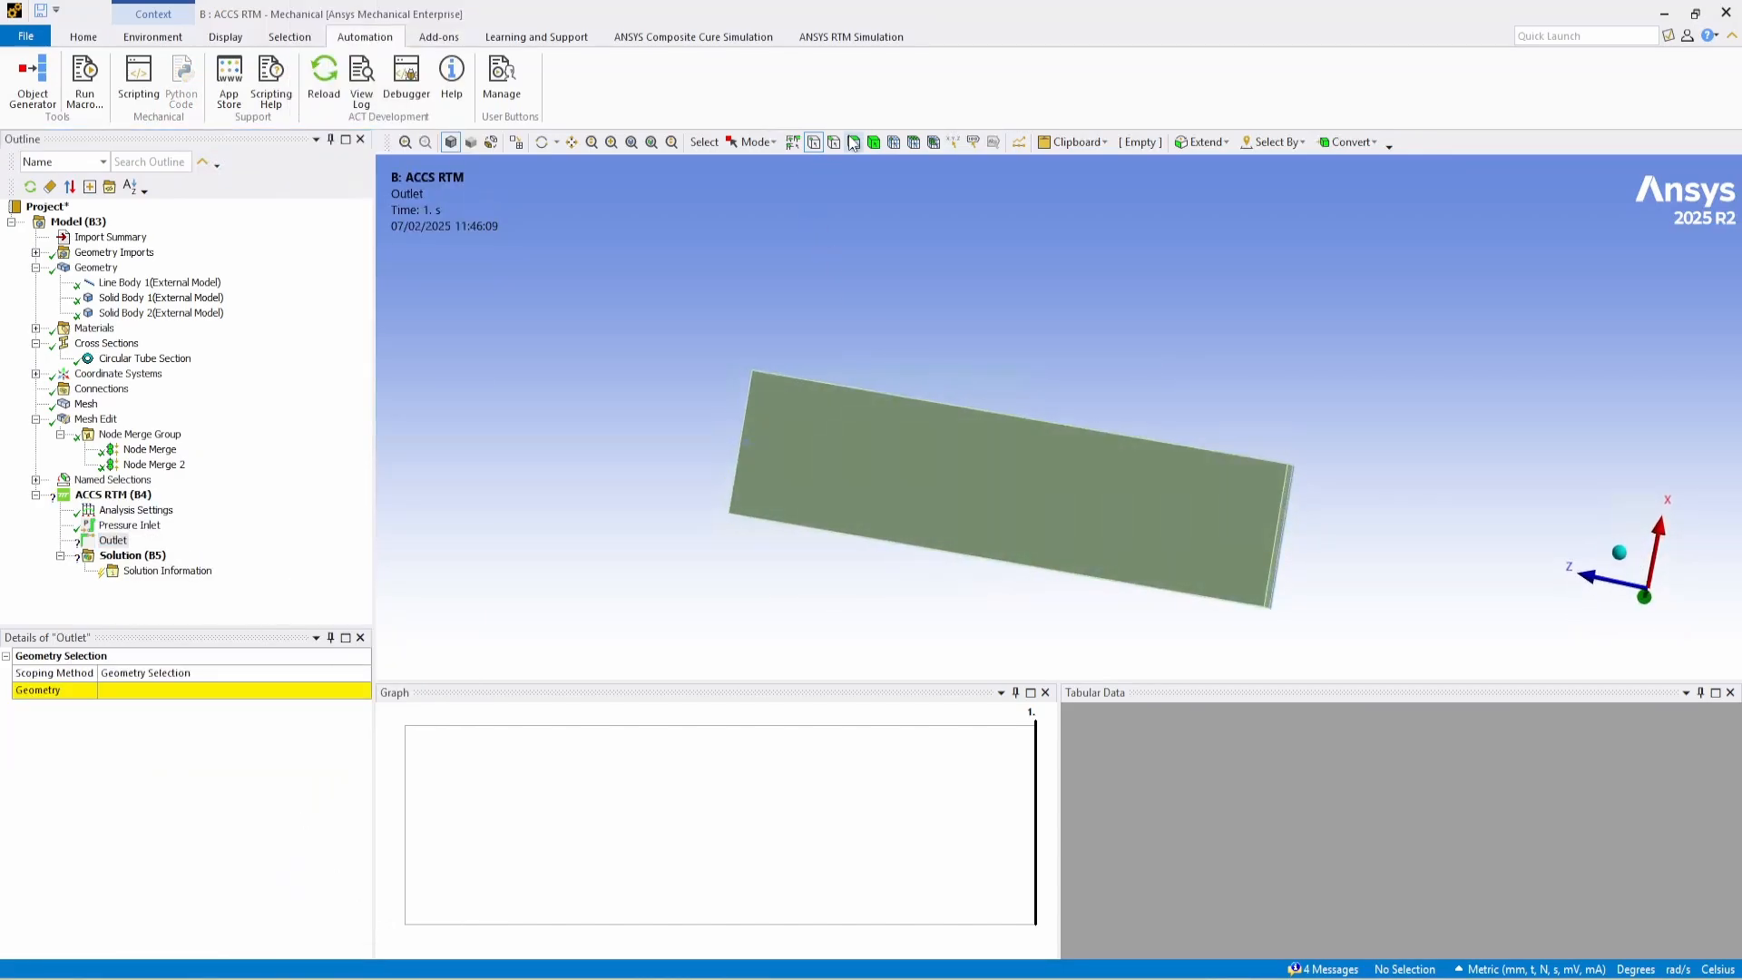
pyautogui.click(746, 375)
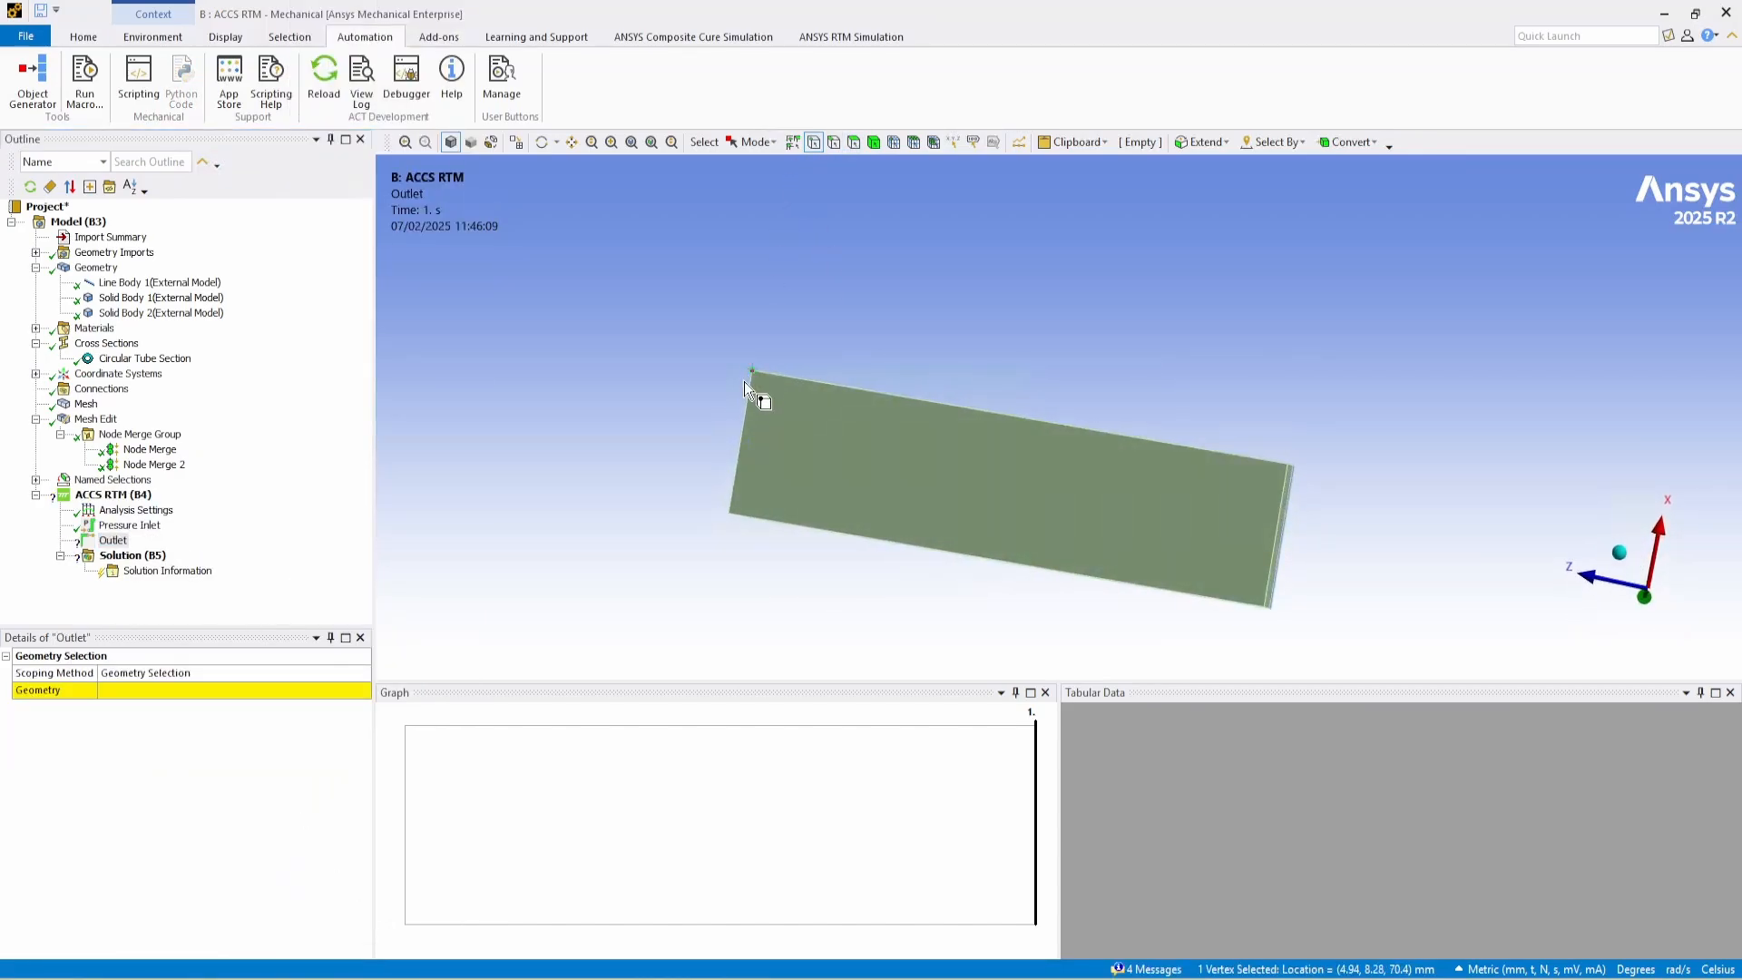
pyautogui.keyDown('ctrl'); pyautogui.click(731, 506); pyautogui.keyUp('ctrl')
pyautogui.keyDown('ctrl'); pyautogui.click(1283, 466); pyautogui.keyUp('ctrl')
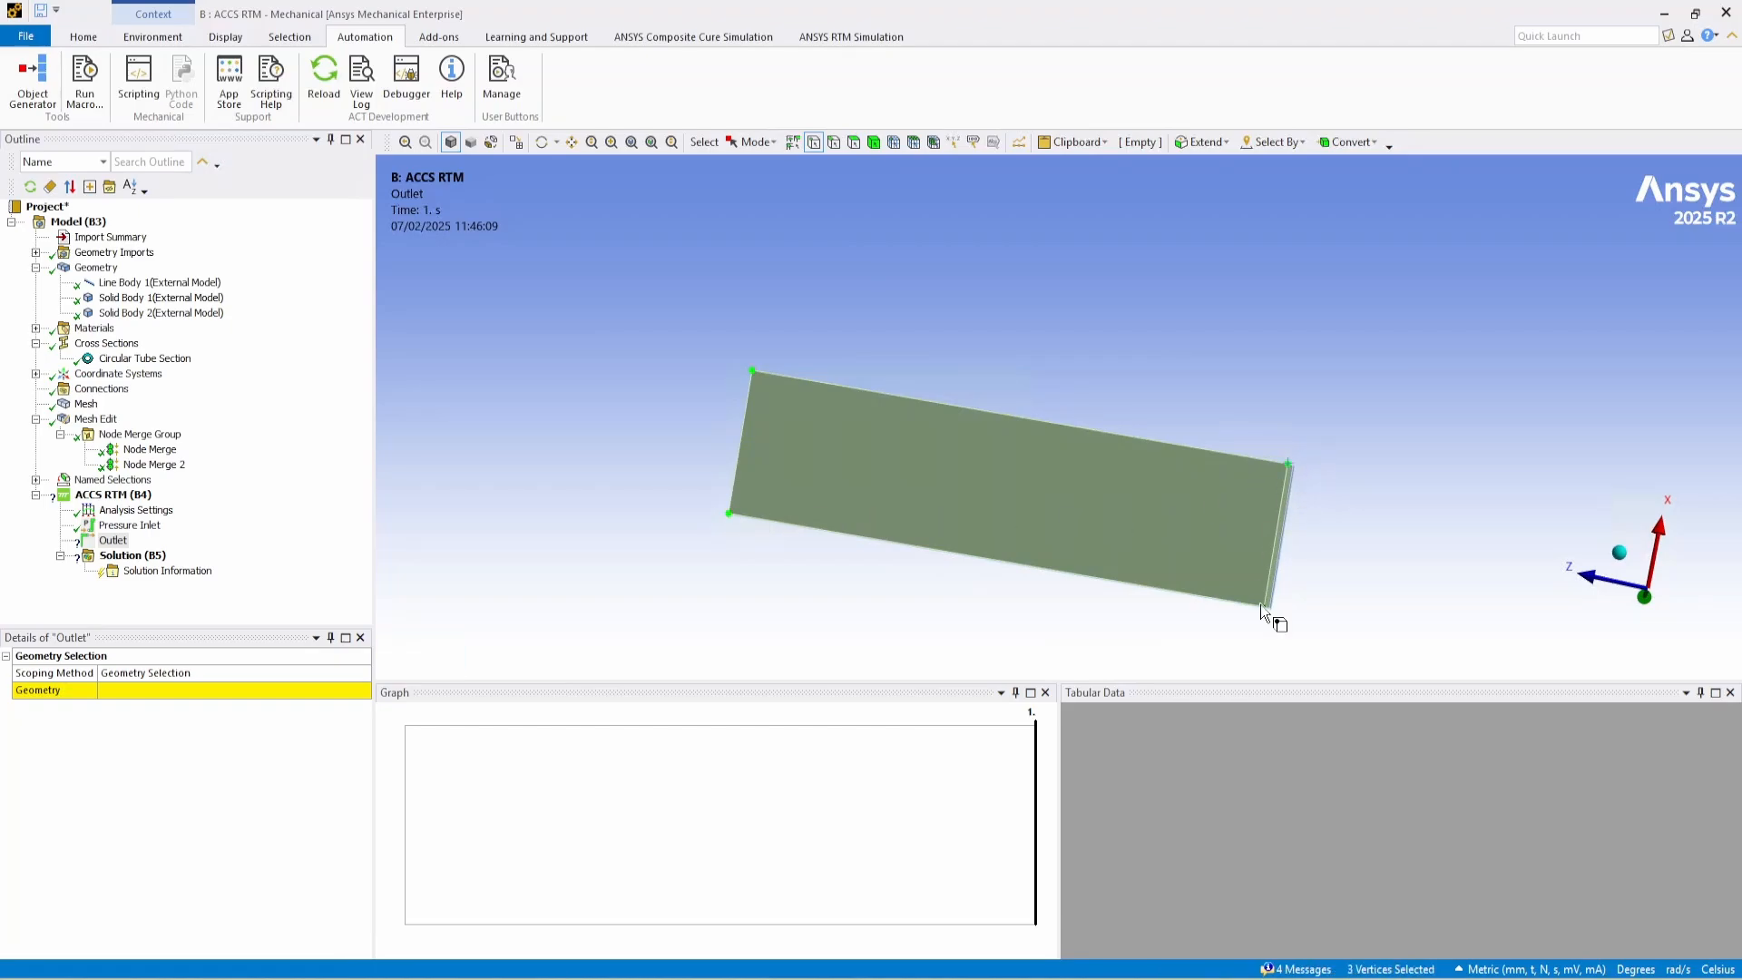
pyautogui.keyDown('ctrl'); pyautogui.click(1263, 606); pyautogui.keyUp('ctrl')
pyautogui.click(173, 689)
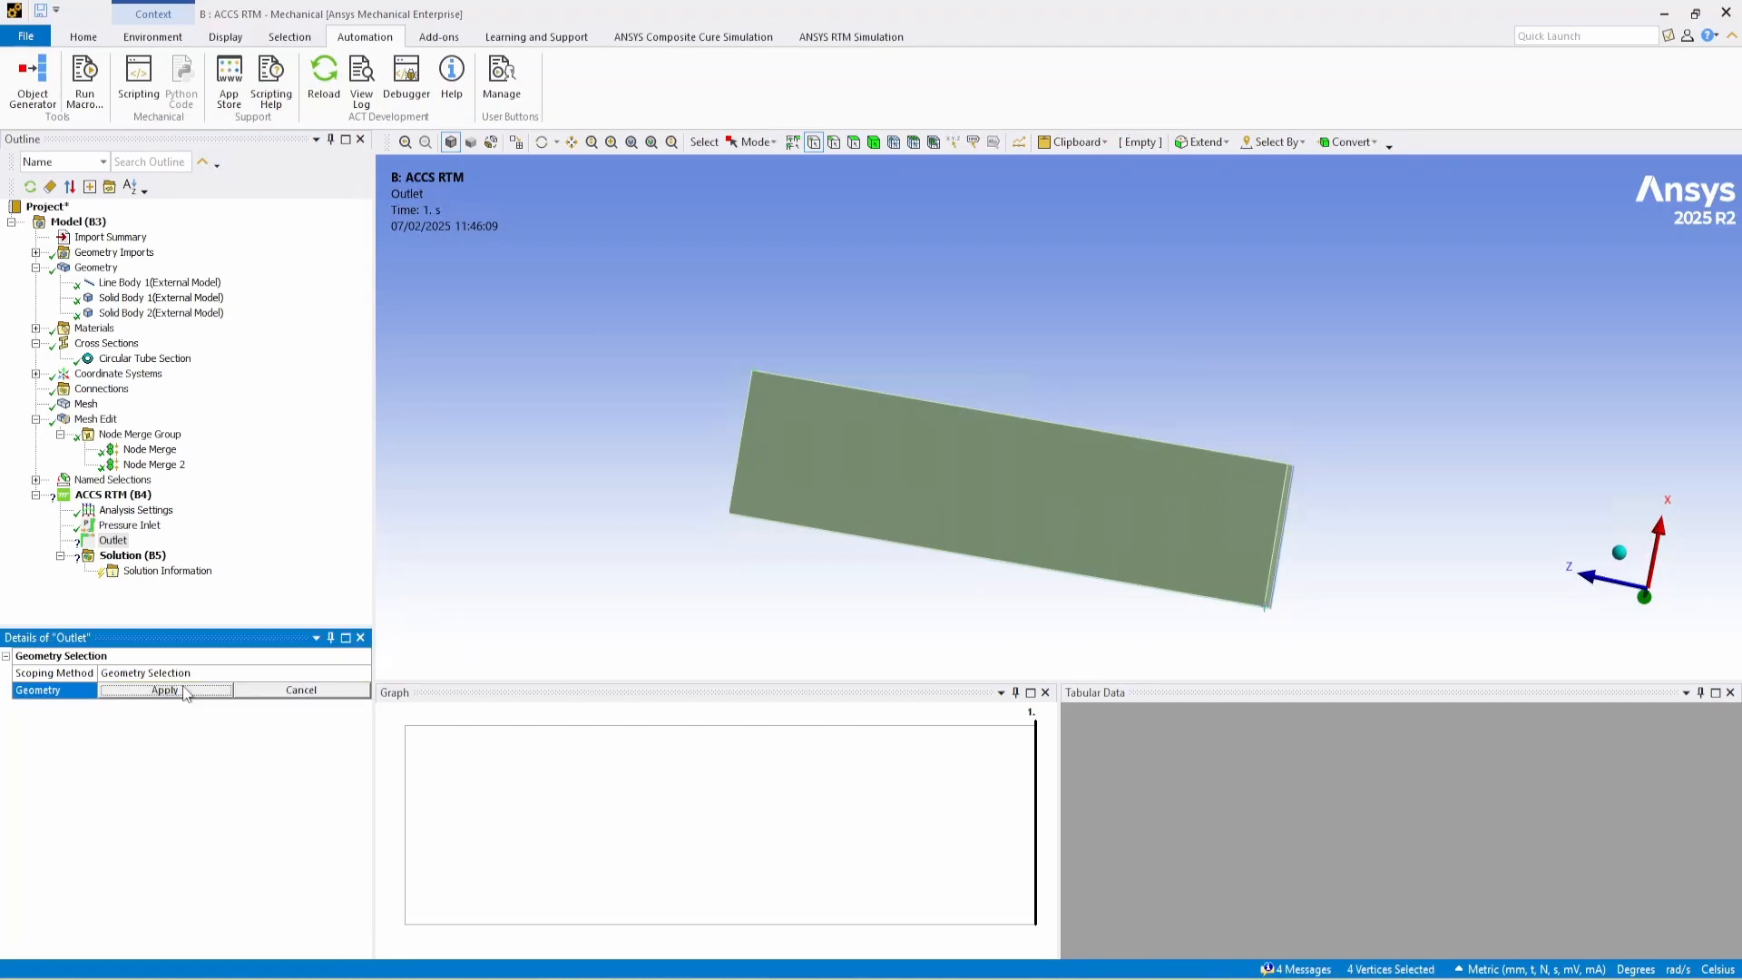
pyautogui.click(127, 690)
pyautogui.moveTo(888, 402); pyautogui.dragTo(820, 524, button='middle')
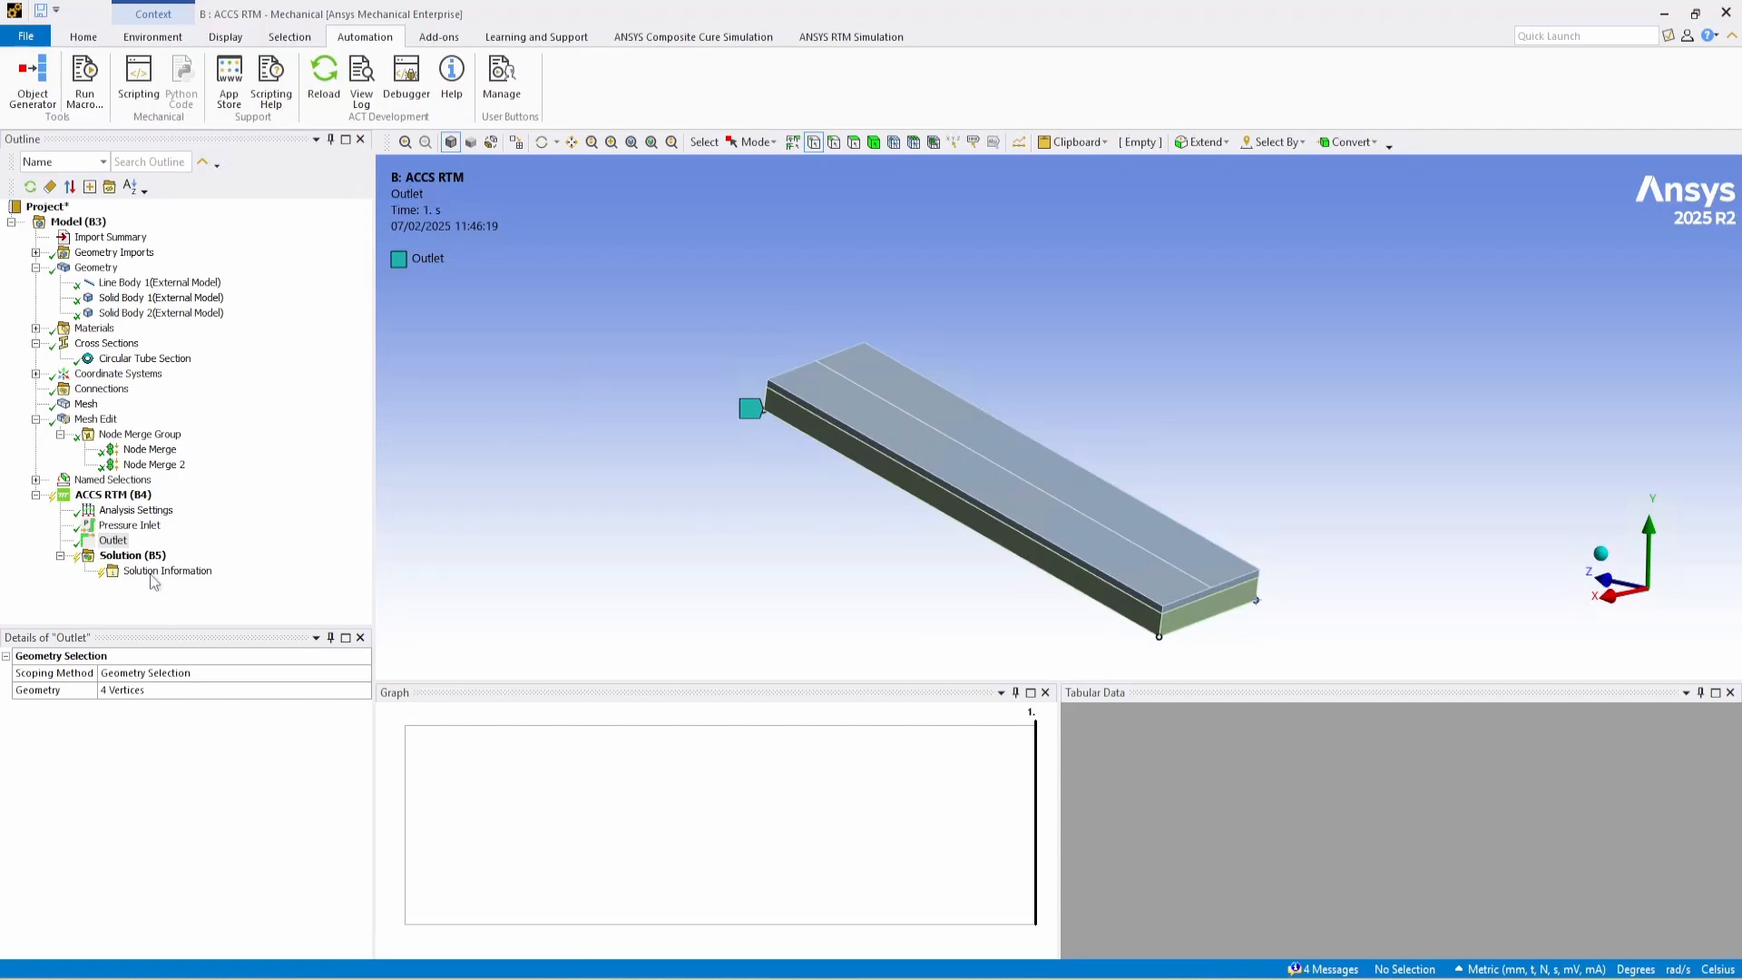
# Add a Fill result to the solution and solve the ACCS RTM analysis.
pyautogui.click(851, 38)
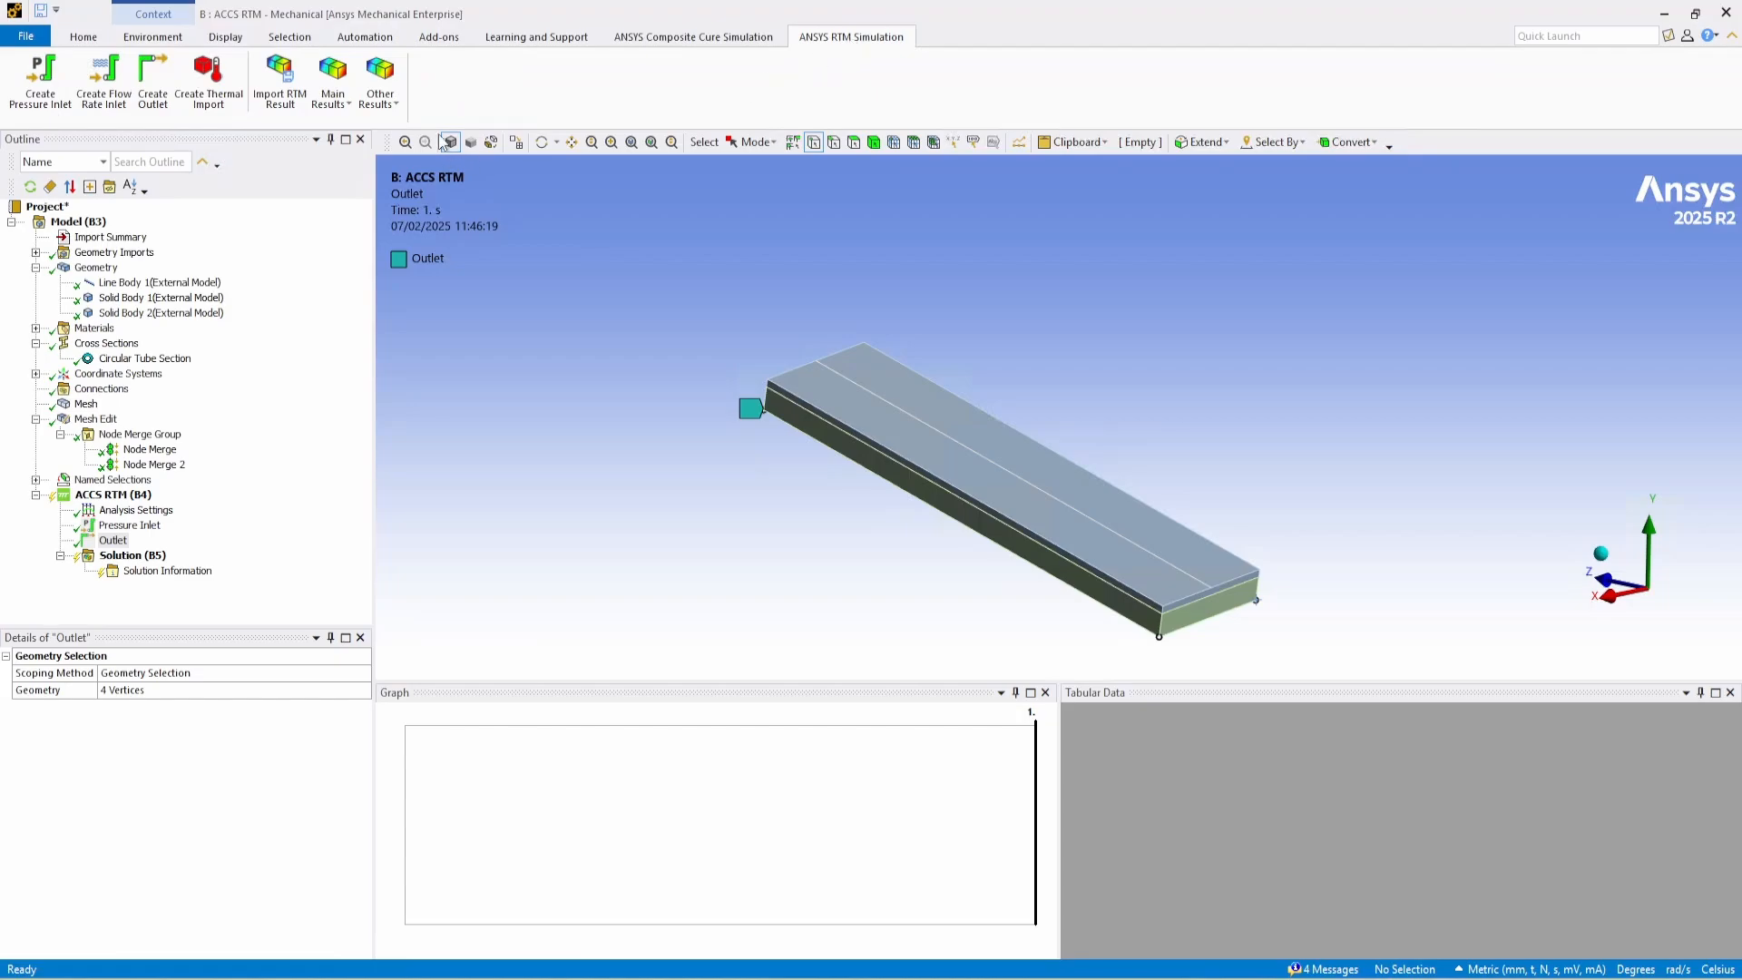
pyautogui.click(331, 102)
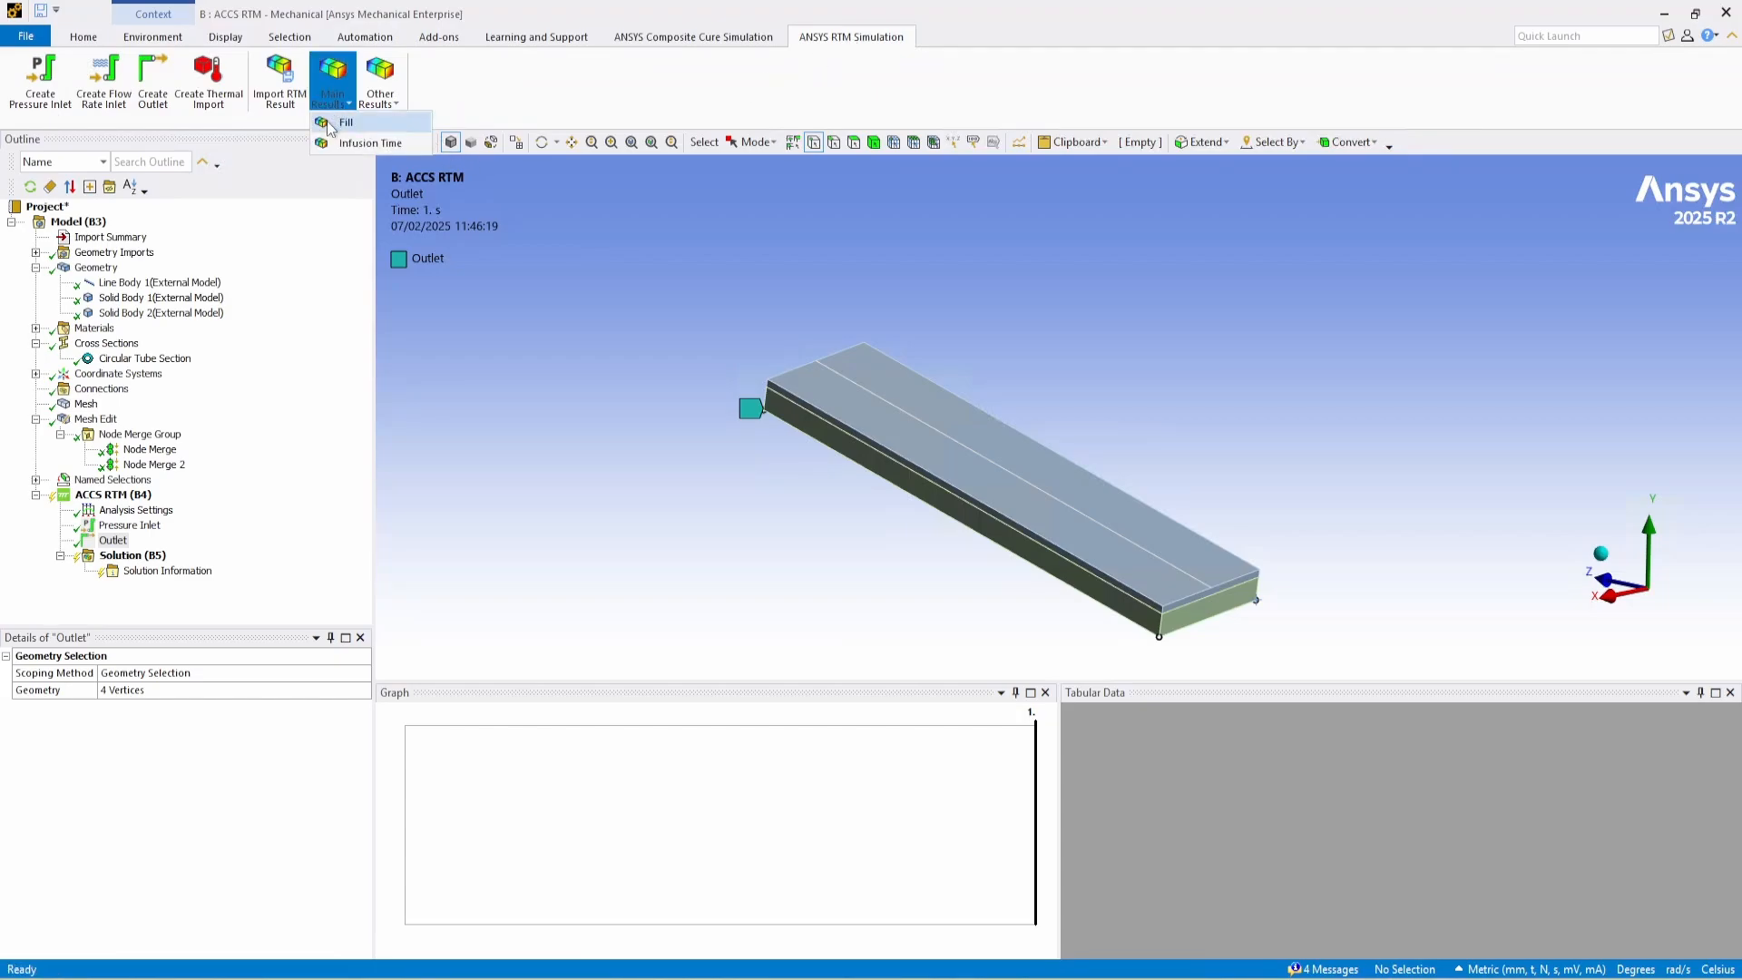
pyautogui.click(341, 123)
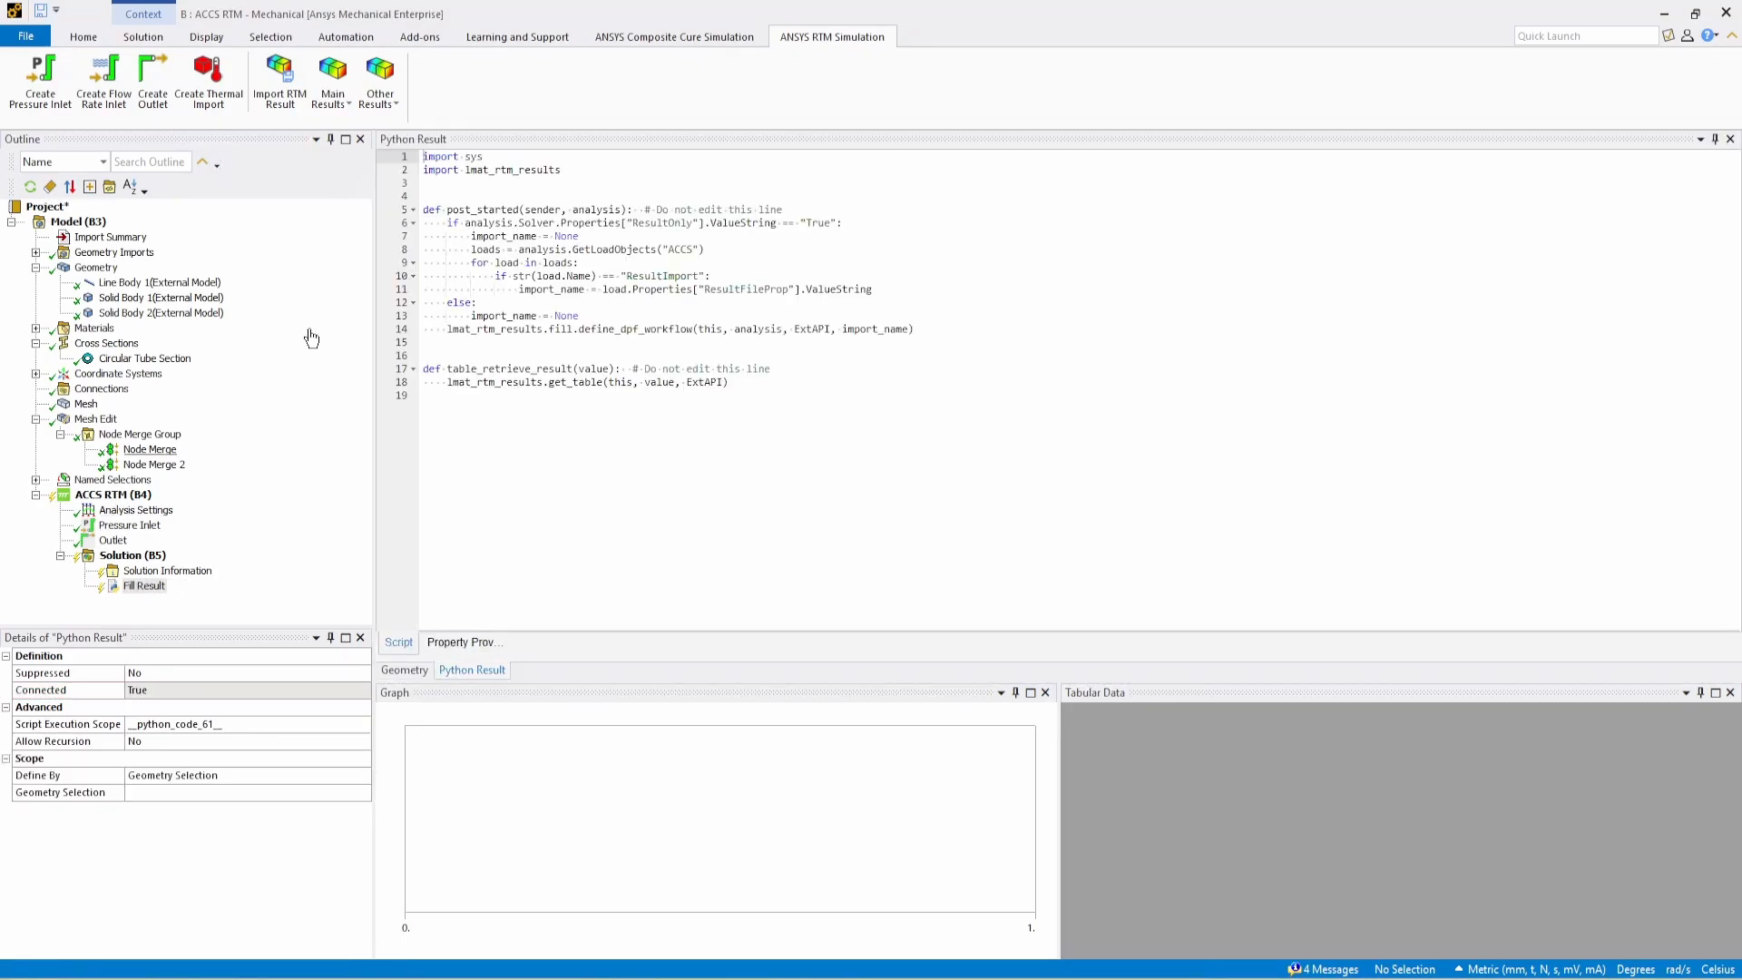
pyautogui.rightClick(122, 497)
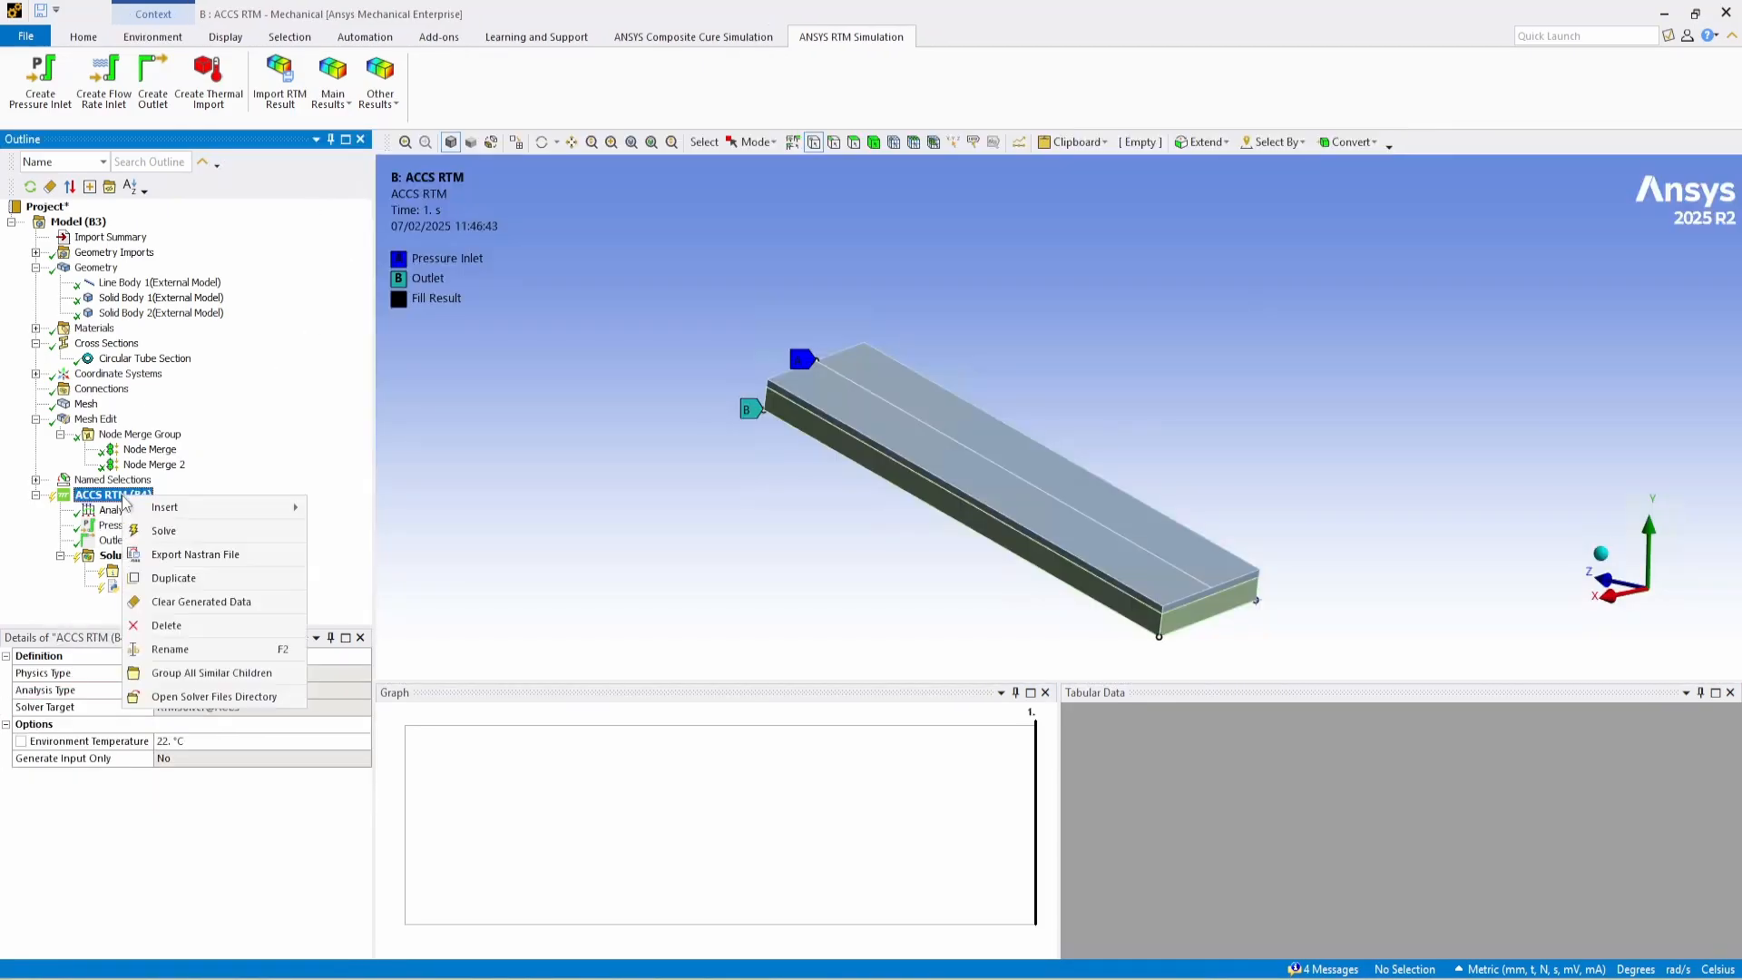
pyautogui.click(158, 529)
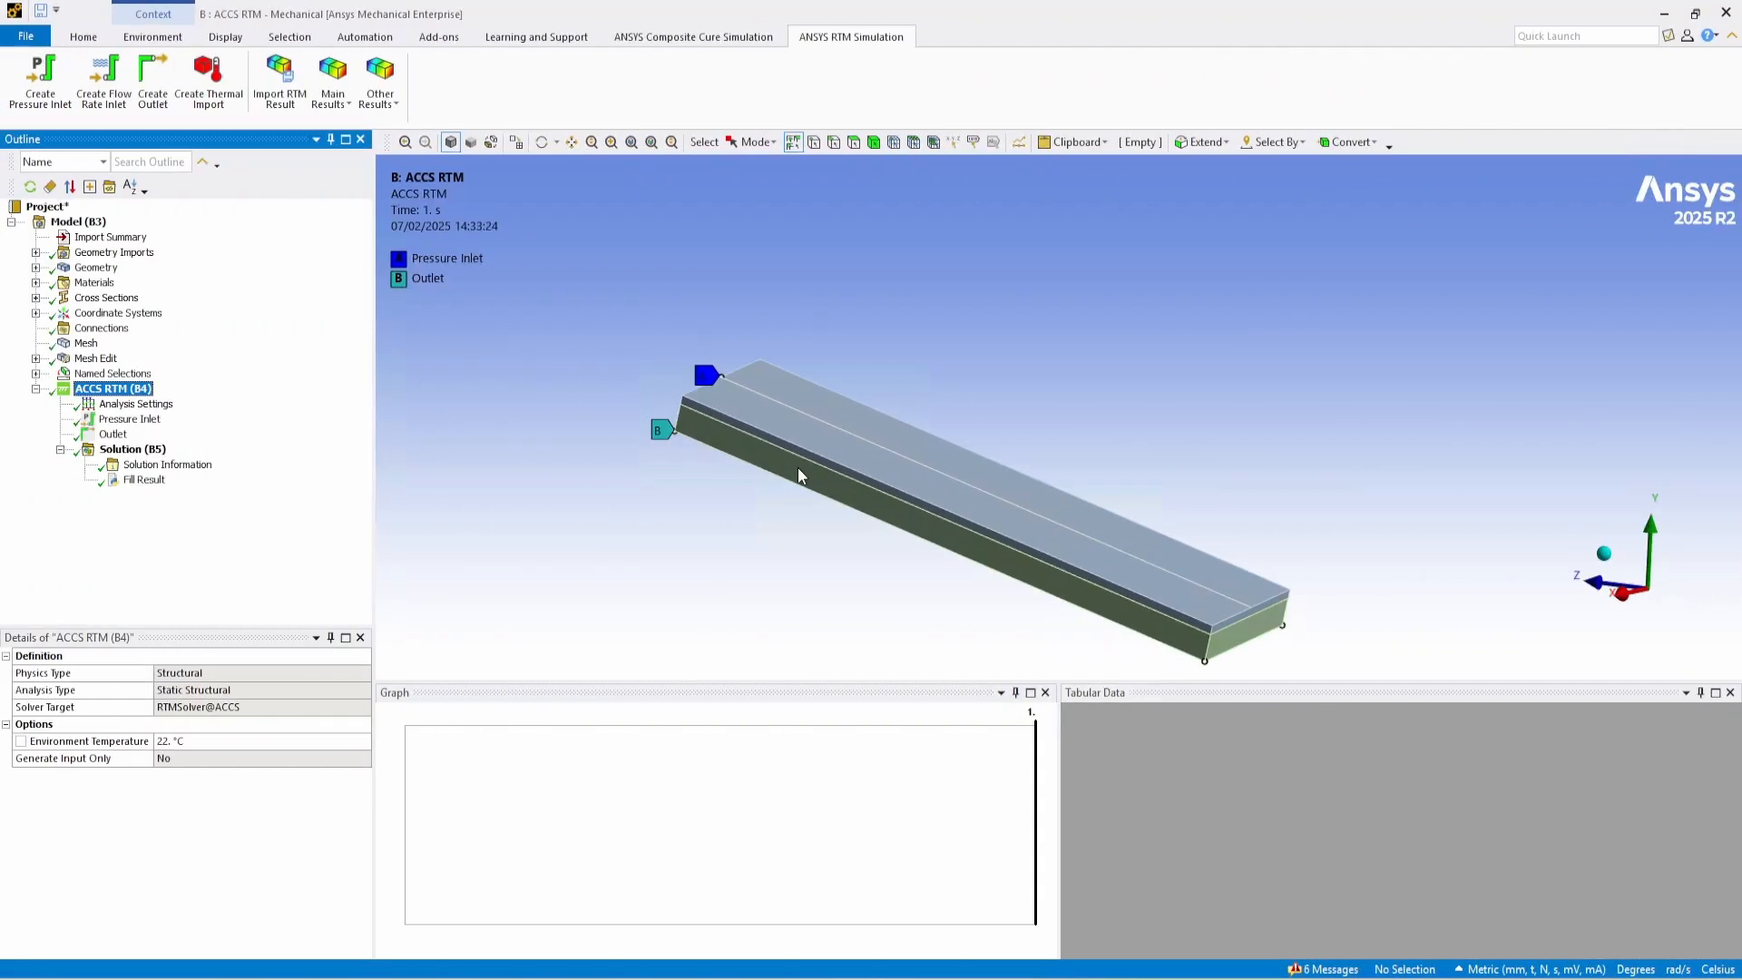
# Animate the Fill Result over 20 distributed frames, stop it, and replay it using the actual result sets.
pyautogui.click(145, 481)
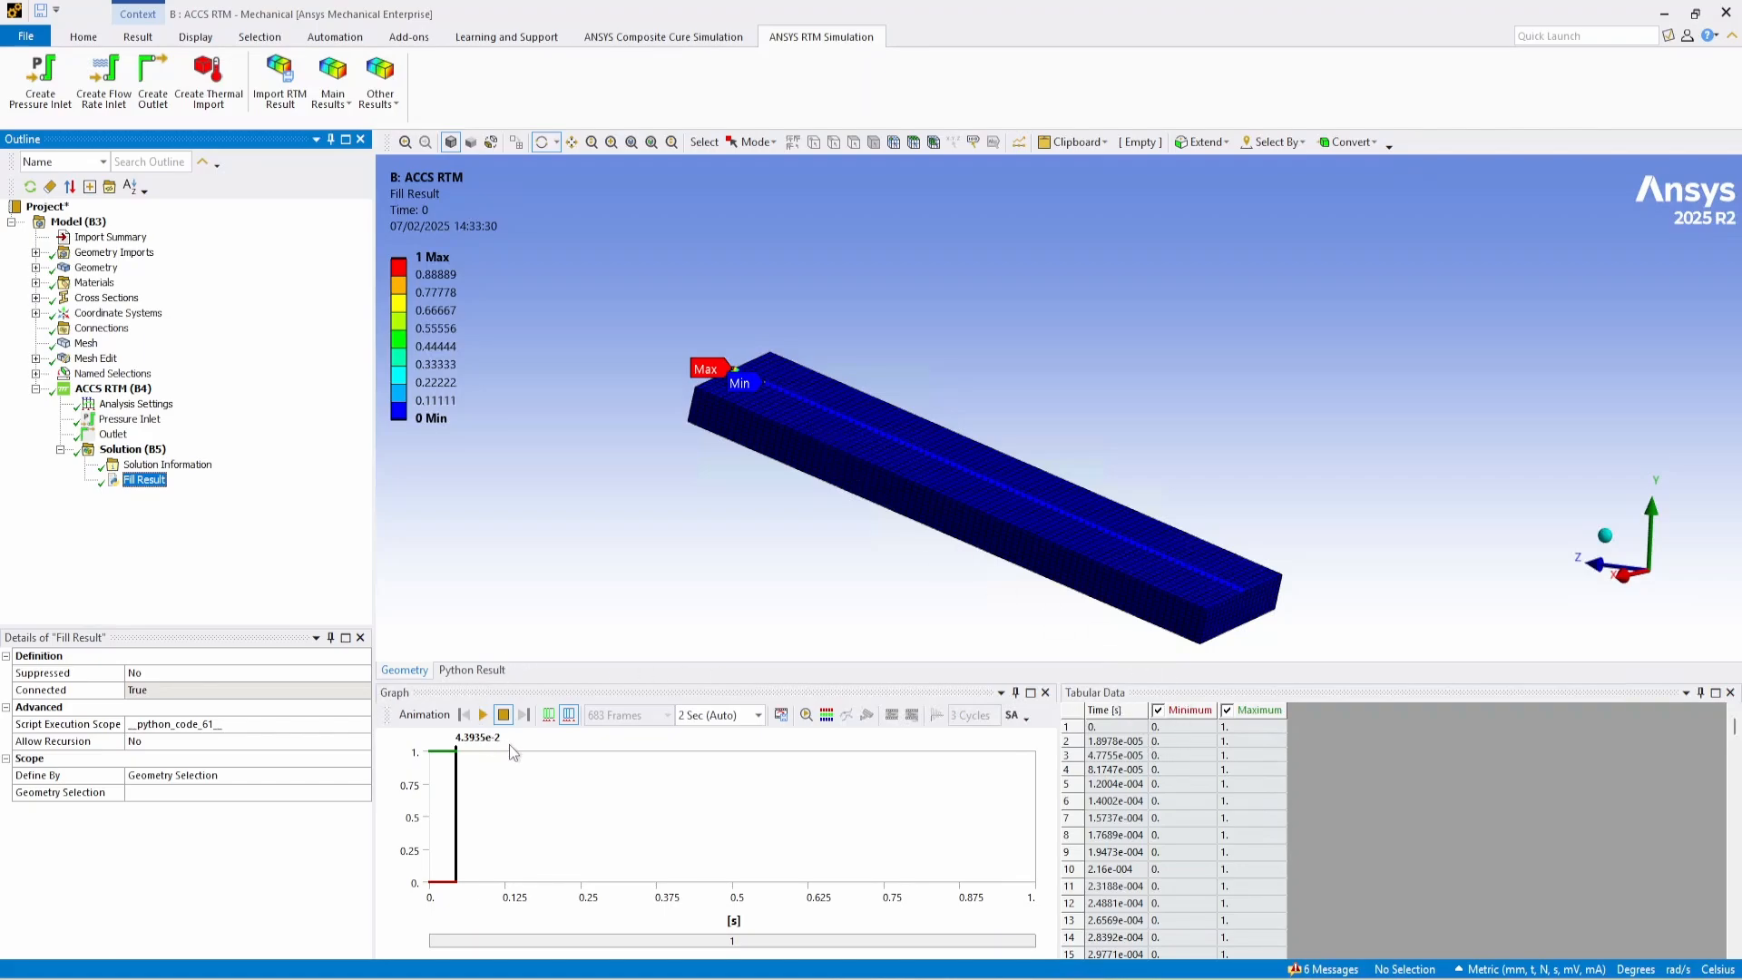
pyautogui.click(549, 715)
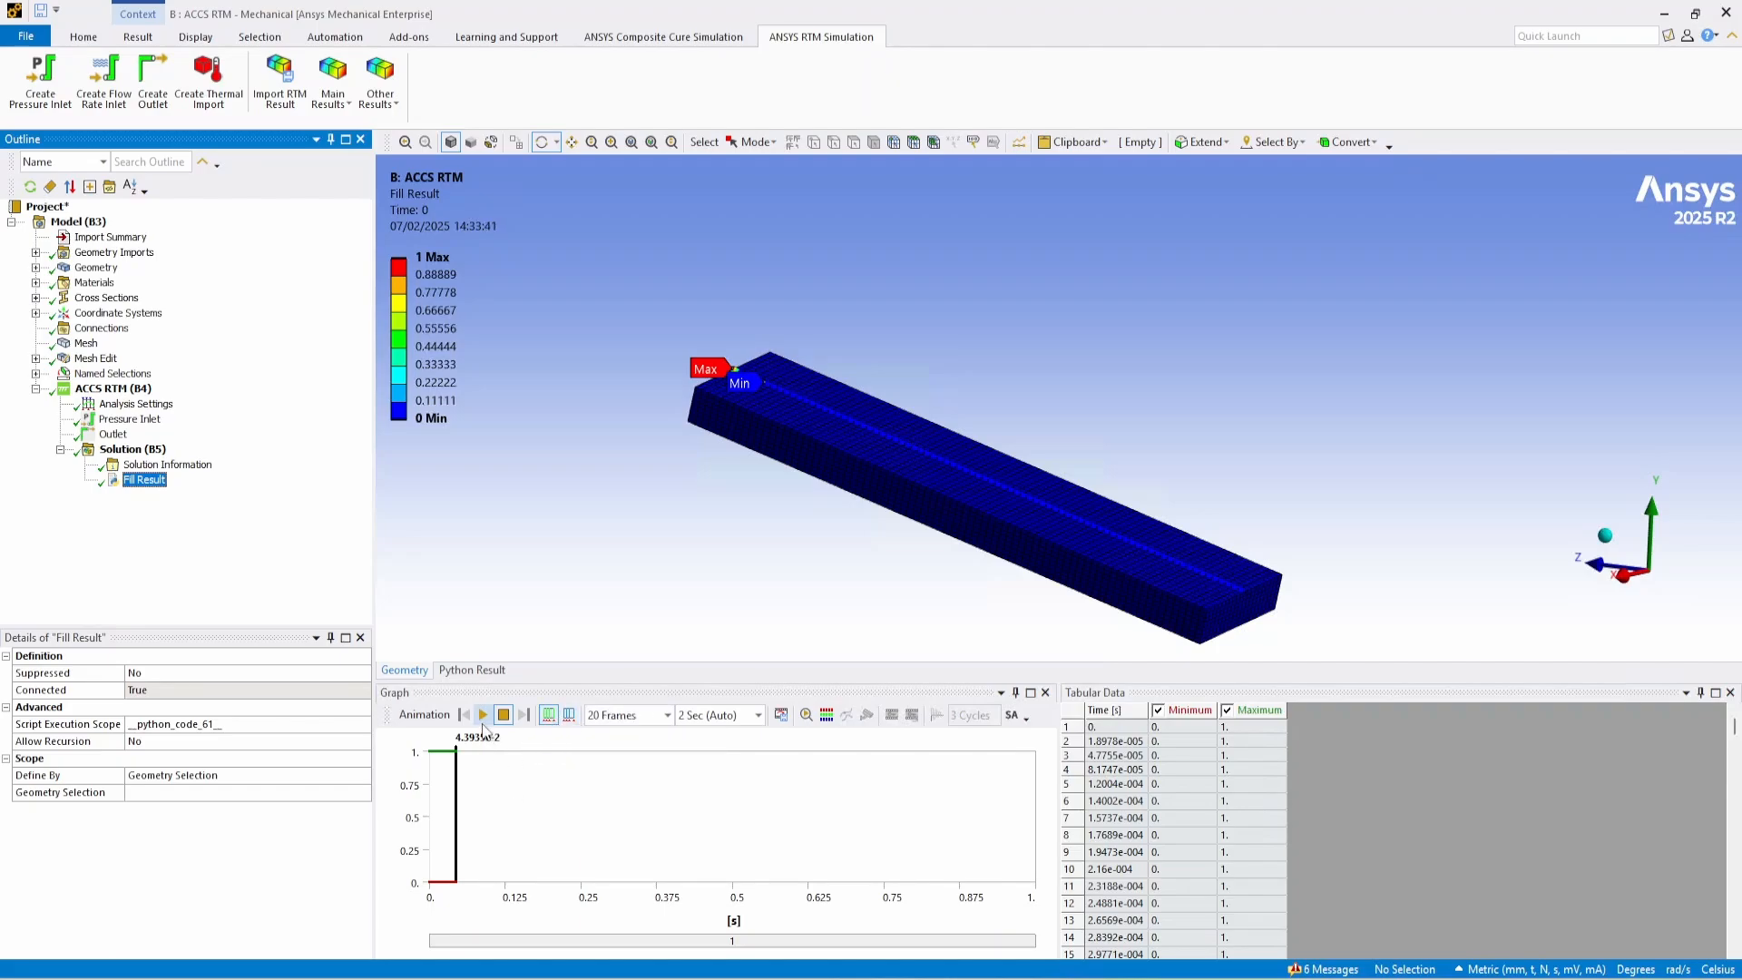
pyautogui.click(483, 716)
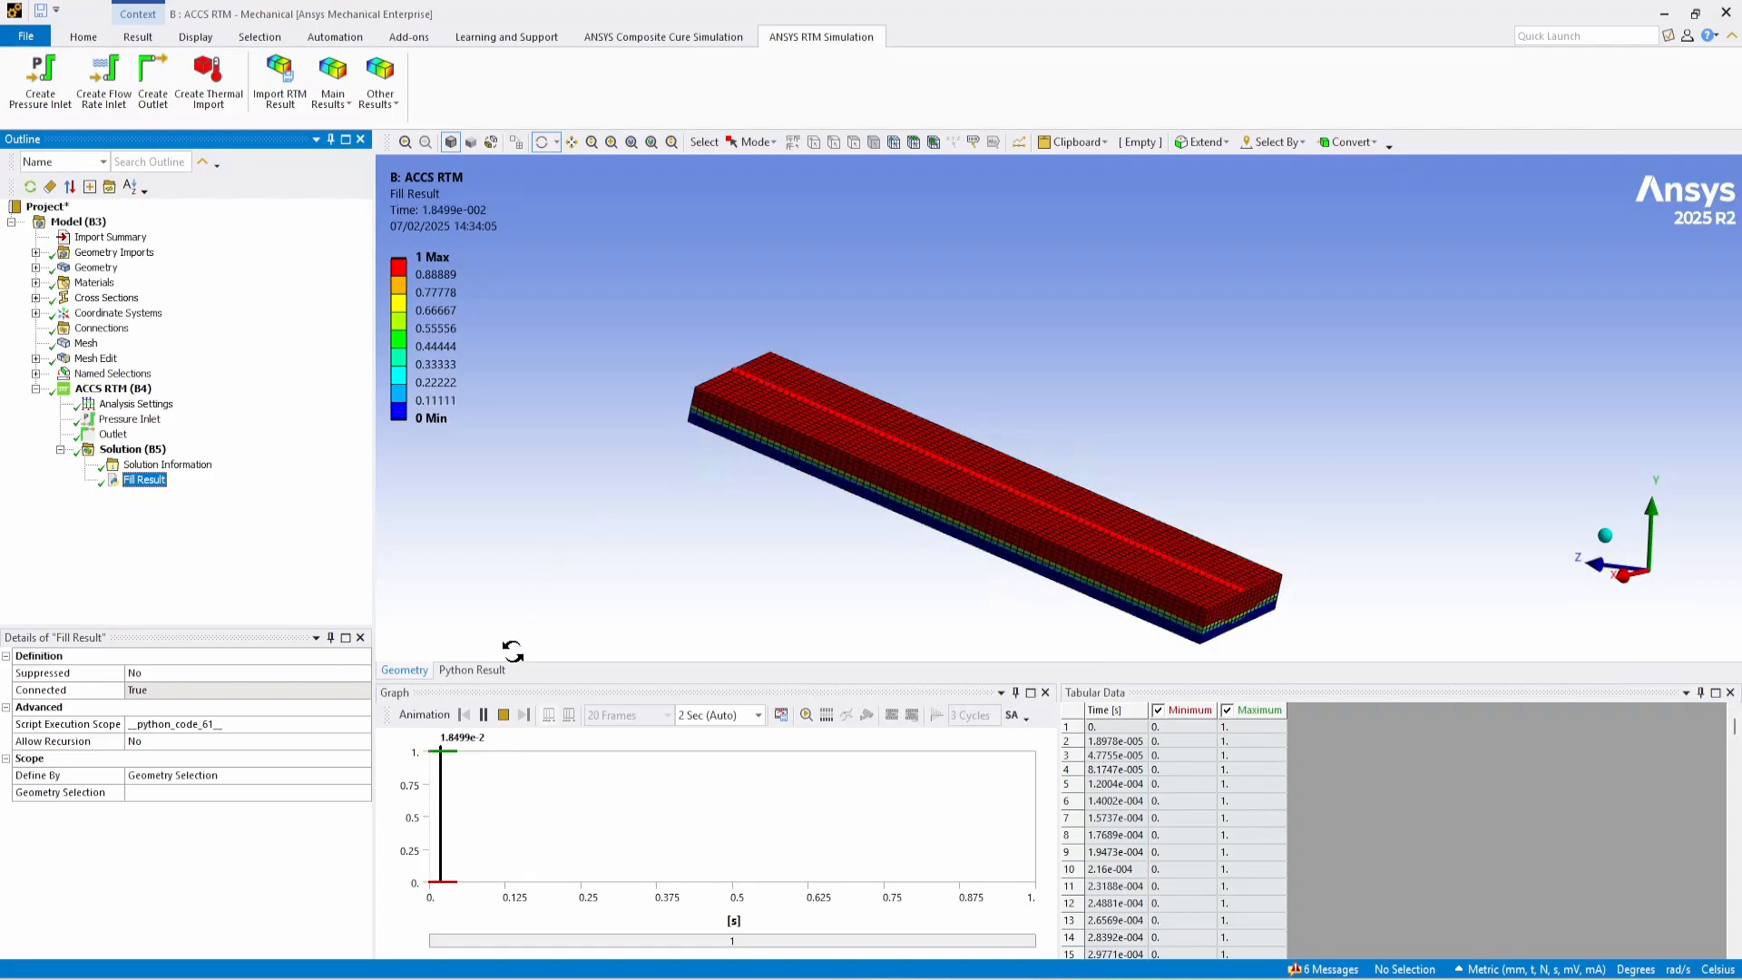
pyautogui.click(504, 716)
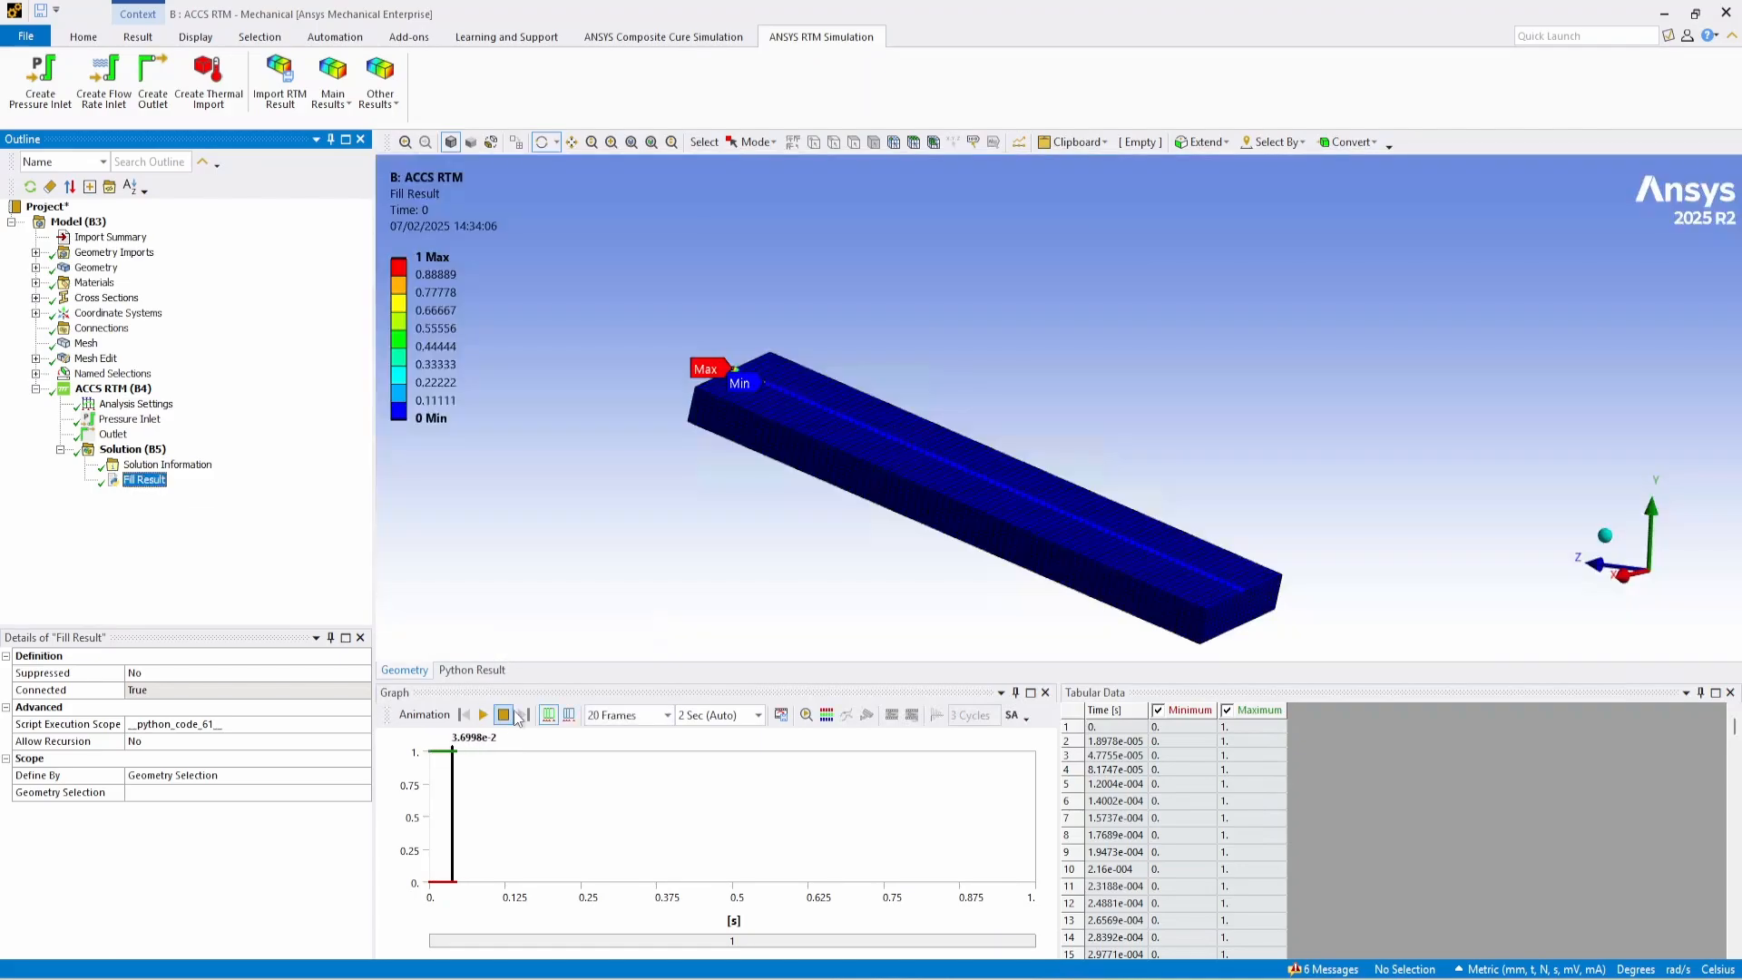
pyautogui.click(569, 716)
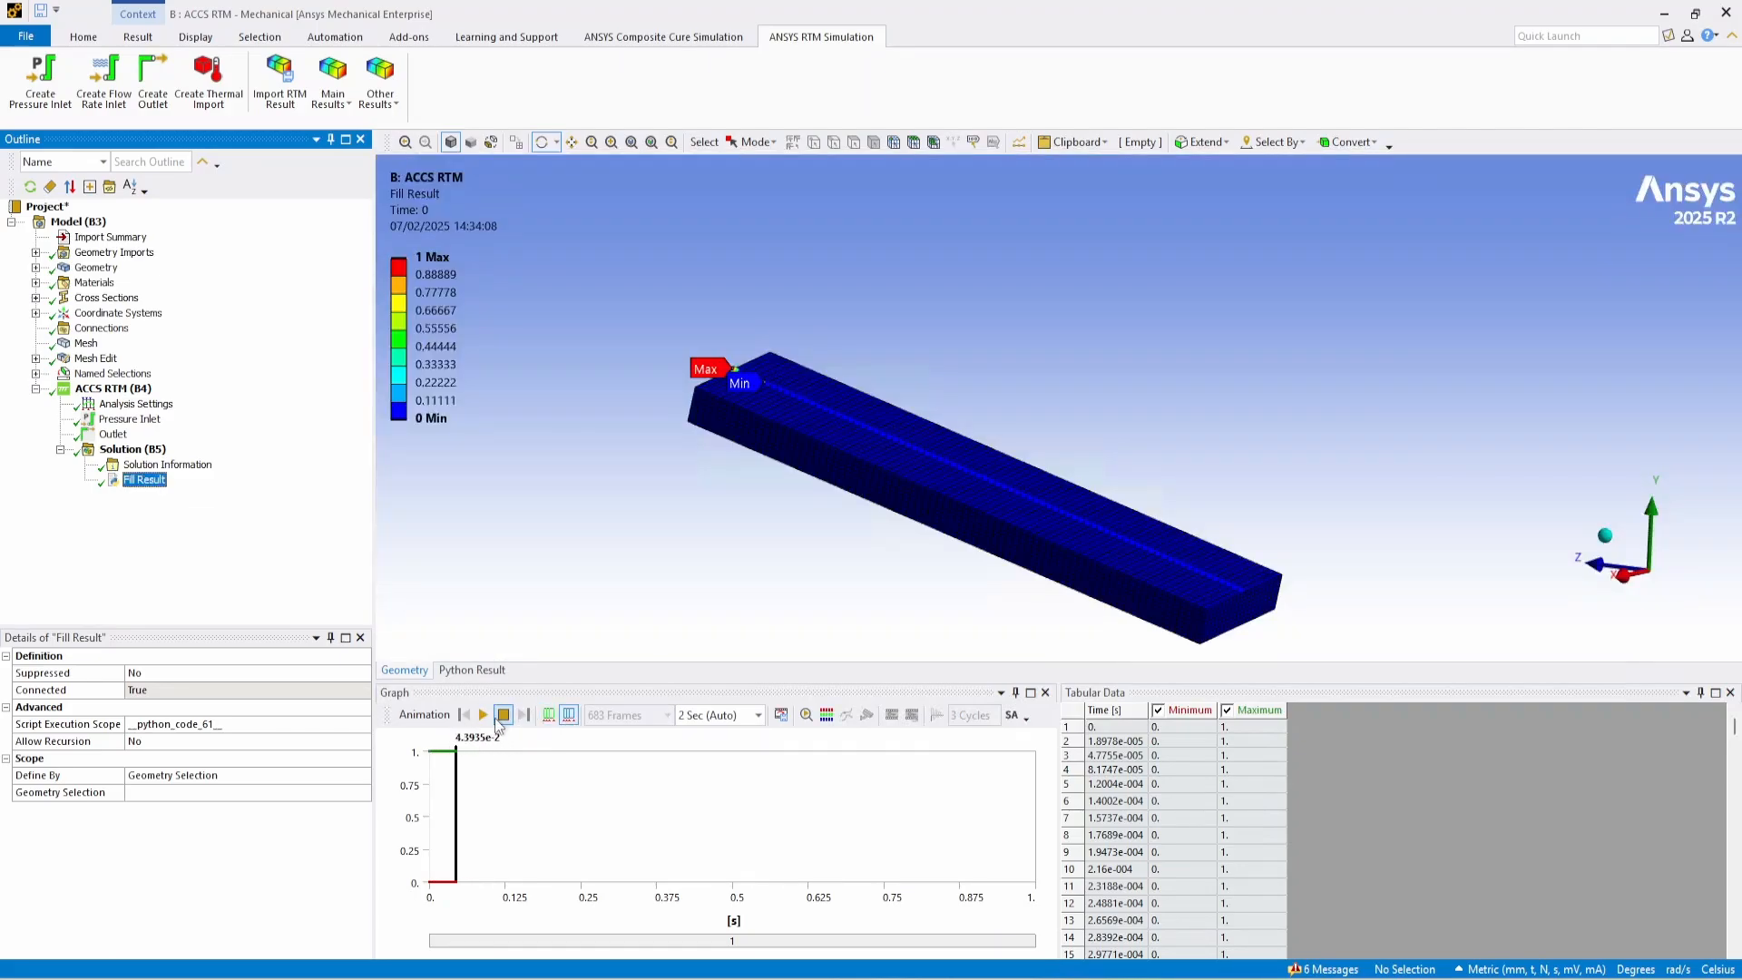
pyautogui.click(483, 715)
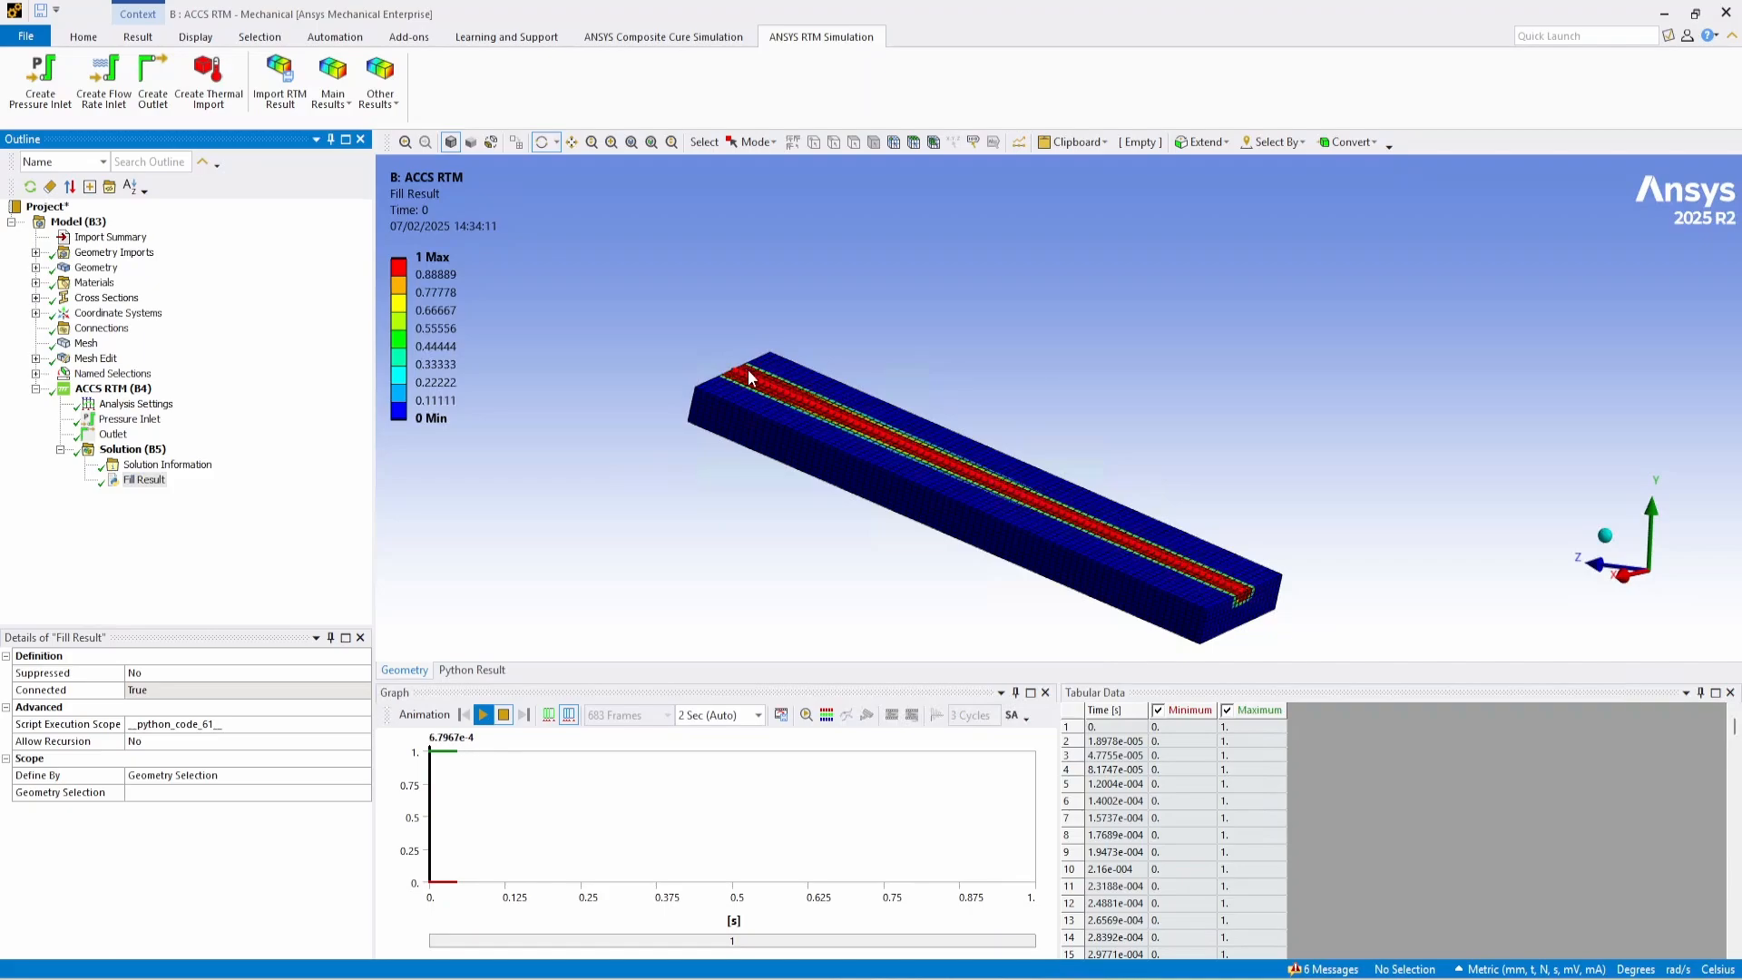